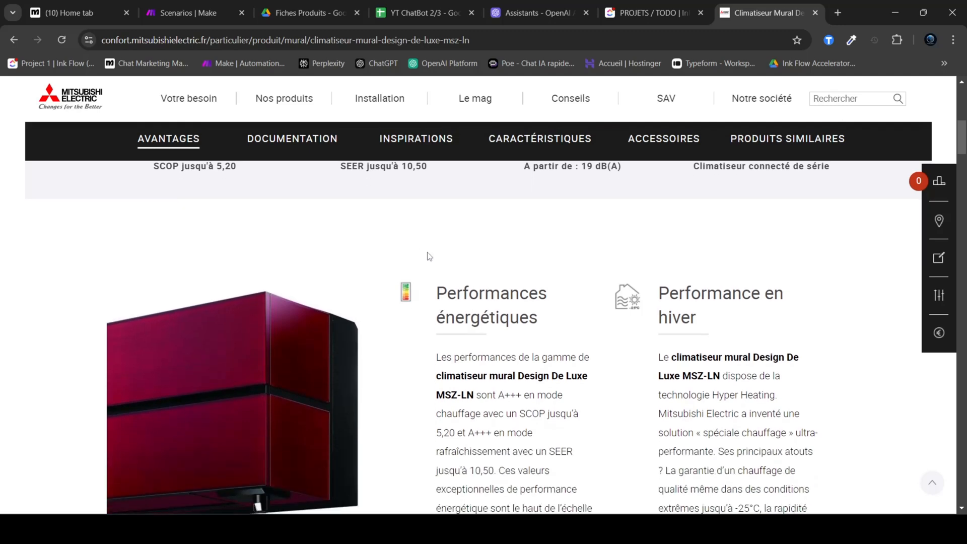
Step: Read the Avantages descriptions of the Climatiseur Mural Design De Luxe MSZ-LN, from energy performance through air filtration
left_click_drag(436, 230, 574, 439)
left_click(630, 340)
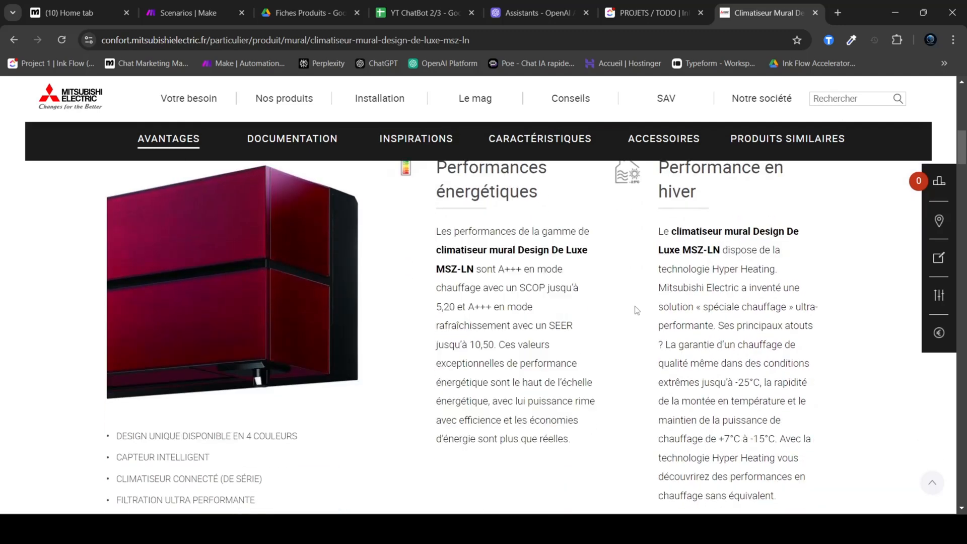
left_click_drag(658, 240, 781, 421)
scroll(690, 338, "down", 8)
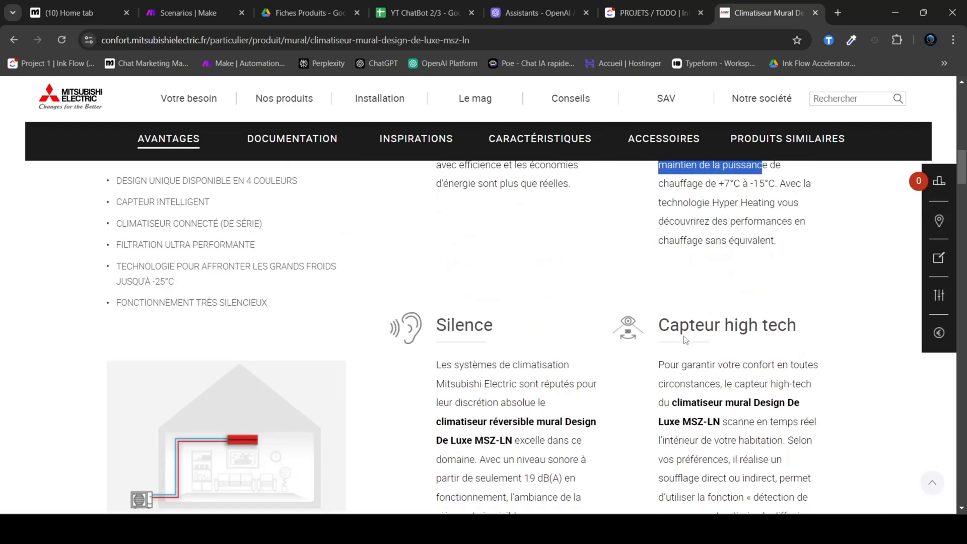
scroll(611, 388, "down", 10)
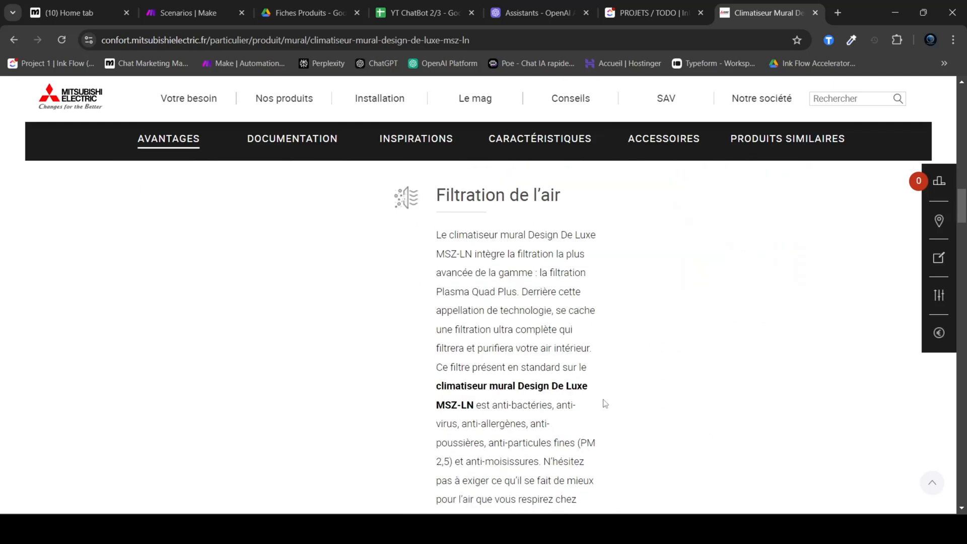
scroll(630, 302, "up", 20)
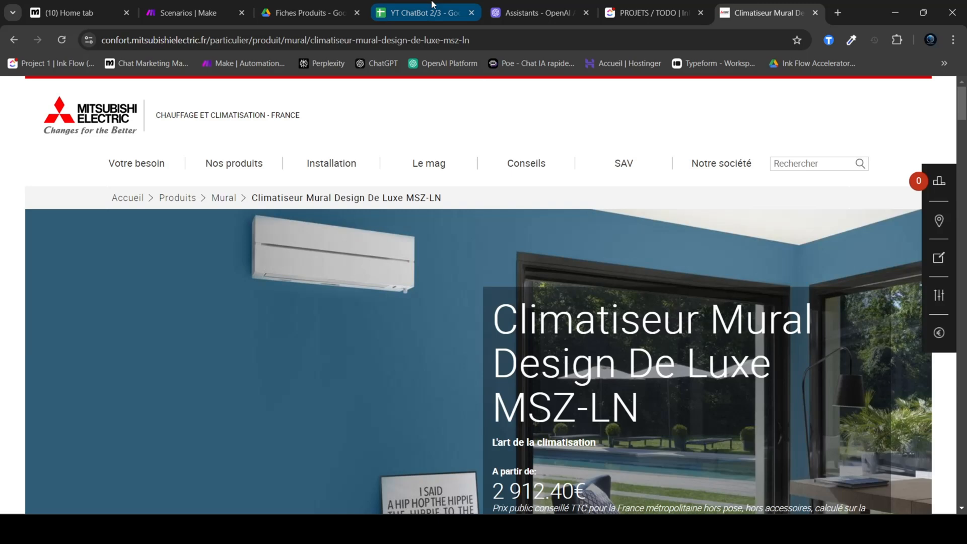
Step: Switch to the YT ChatBot 2/3 spreadsheet and examine the header row of the Clients sheet
left_click(432, 5)
left_click(248, 266)
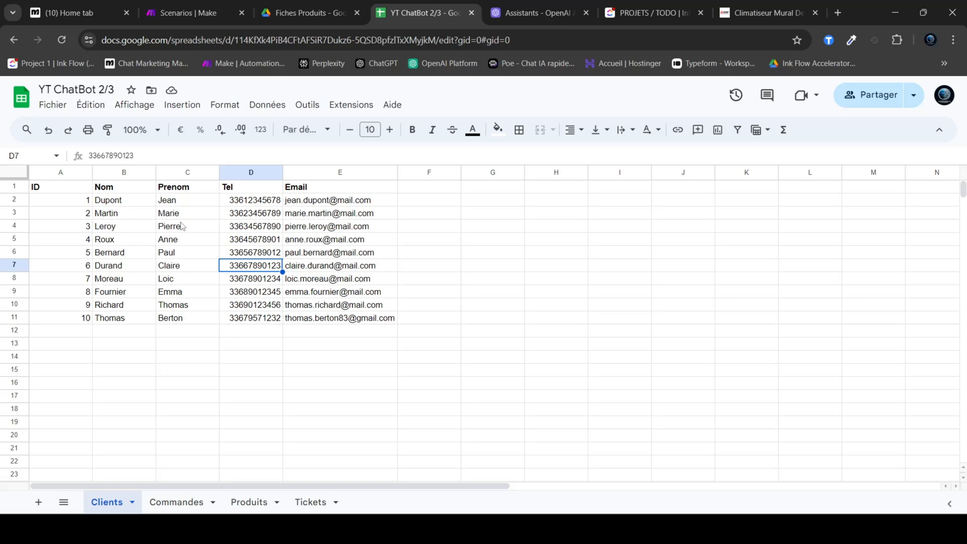
left_click_drag(70, 189, 352, 189)
left_click(426, 226)
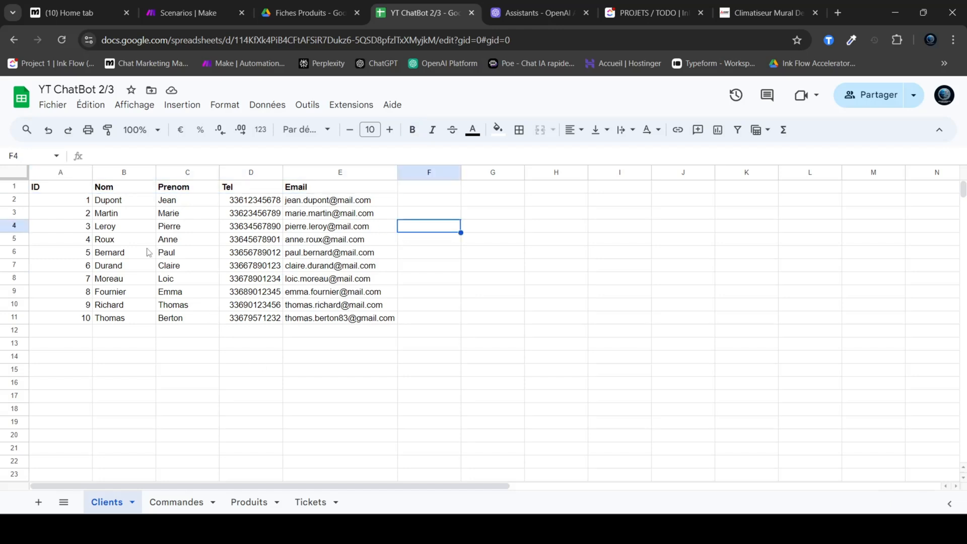
left_click_drag(58, 191, 329, 191)
left_click(320, 214)
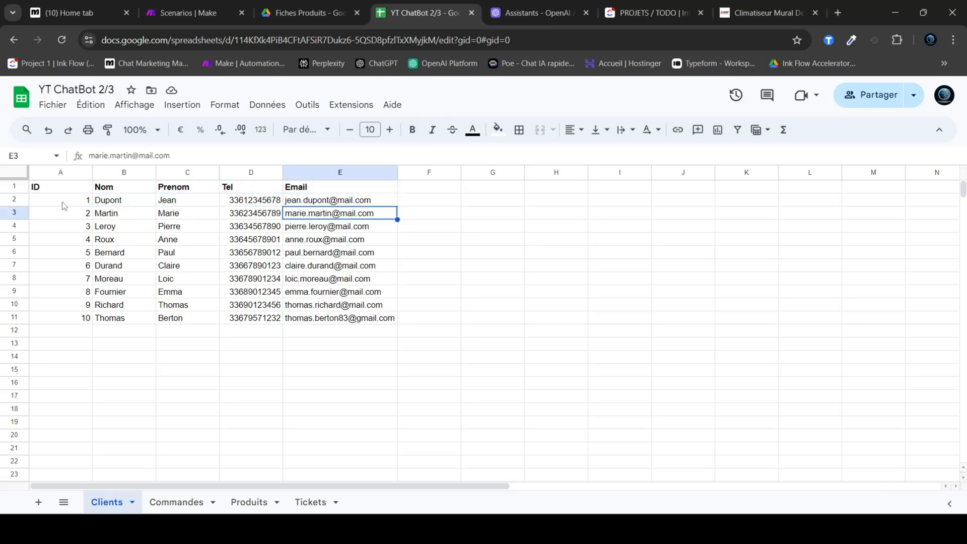
Step: Go through the first five client records in the Clients sheet row by row, returning to the first record
left_click_drag(75, 203, 332, 201)
left_click_drag(76, 215, 305, 219)
left_click_drag(63, 228, 289, 229)
left_click_drag(73, 240, 328, 240)
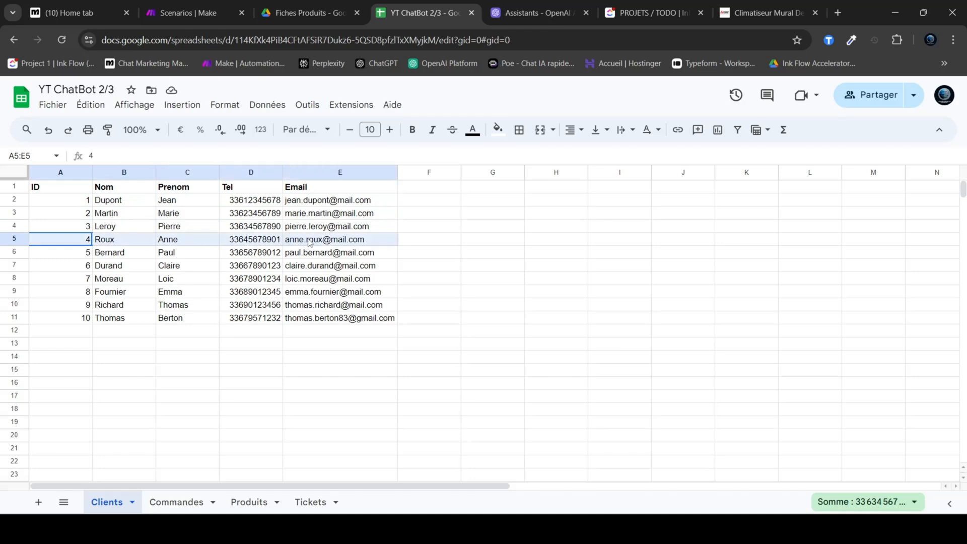
left_click_drag(71, 254, 327, 253)
left_click(69, 199)
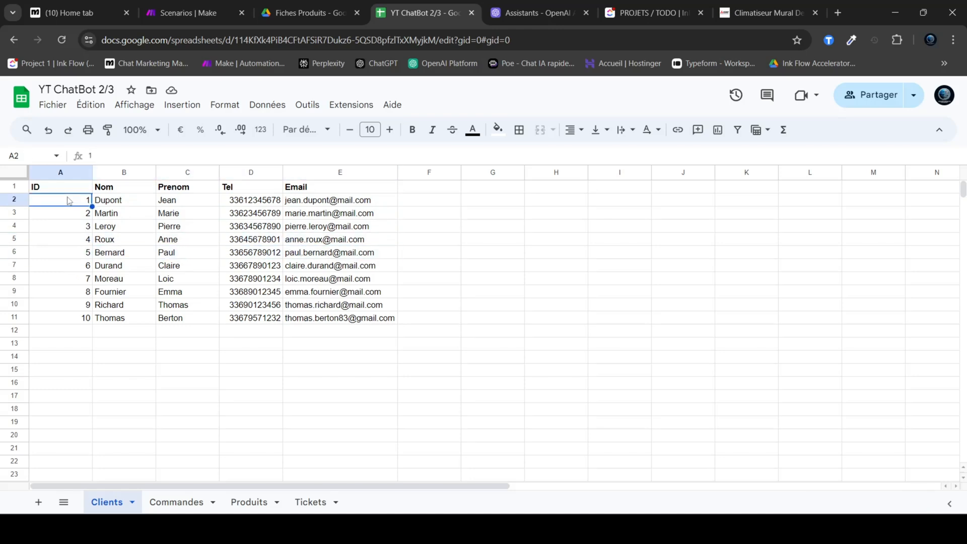
left_click_drag(91, 200, 327, 202)
left_click(322, 239)
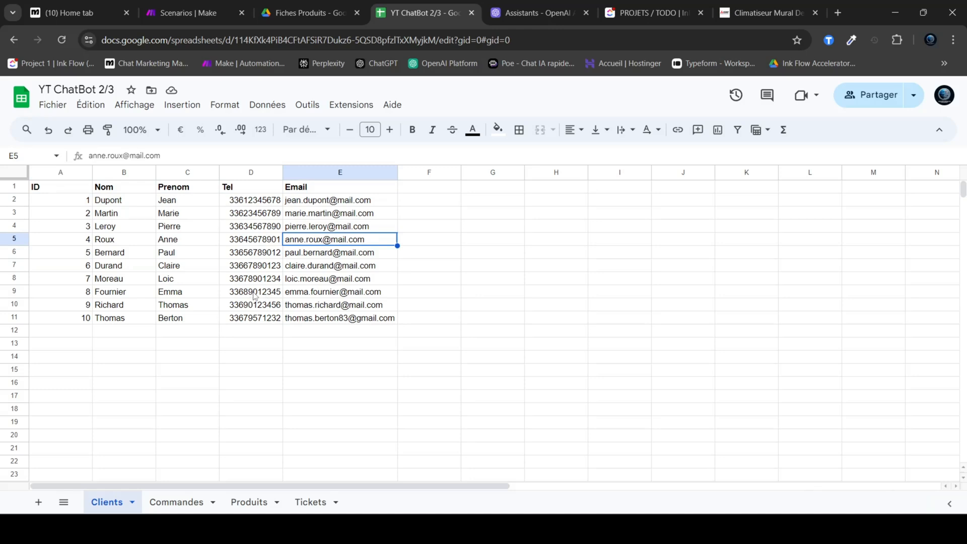
Step: Review the ID, Nom, Prenom, Tel and Email columns of the Clients sheet one by one
left_click(57, 190)
left_click_drag(56, 191, 64, 318)
left_click(70, 191)
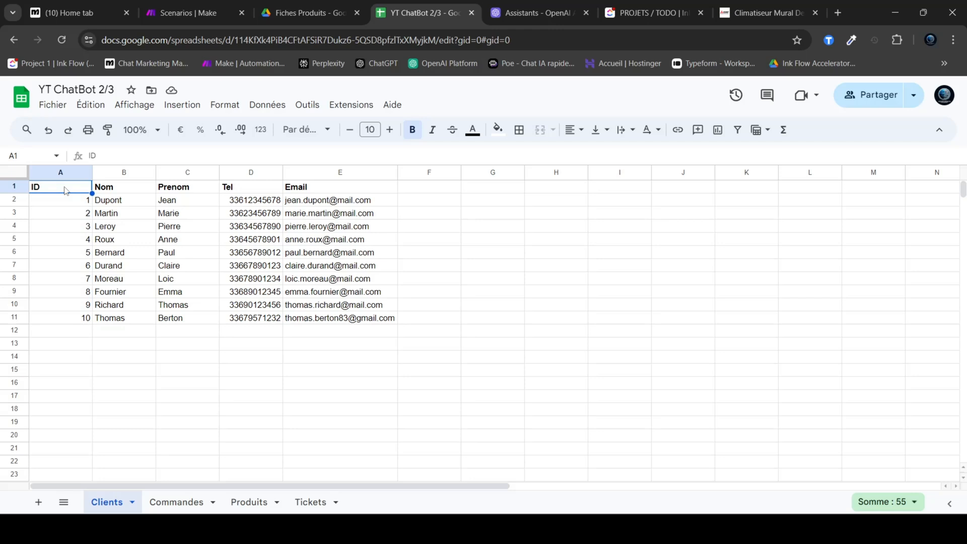
left_click(116, 192)
left_click(173, 190)
left_click_drag(242, 191, 251, 314)
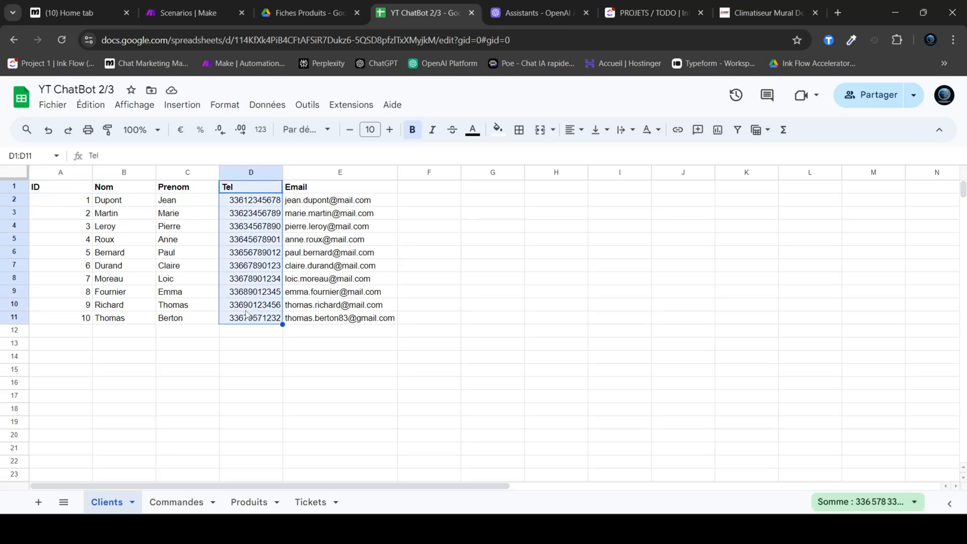
left_click_drag(328, 192, 336, 327)
left_click(185, 426)
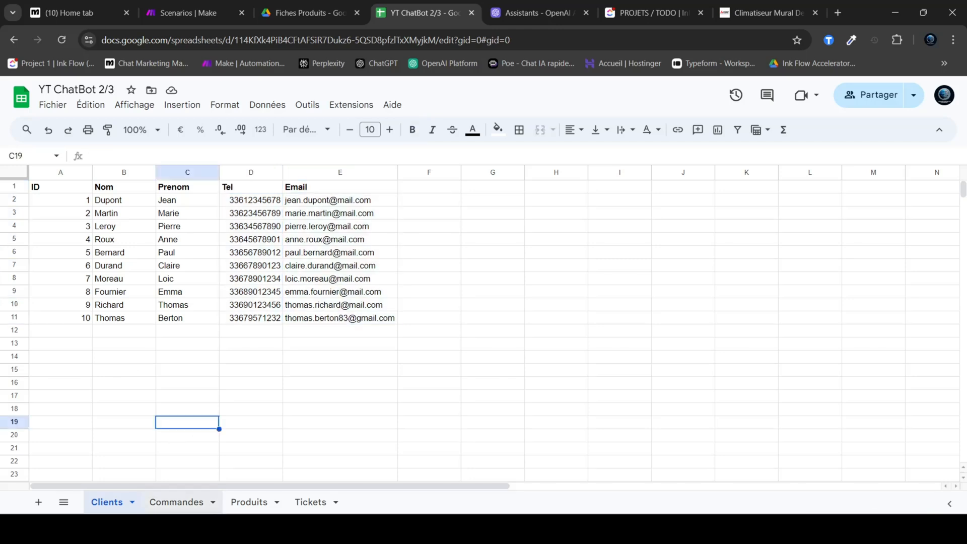
Step: Open the Commandes sheet and examine its header row and the first order's values
left_click(182, 507)
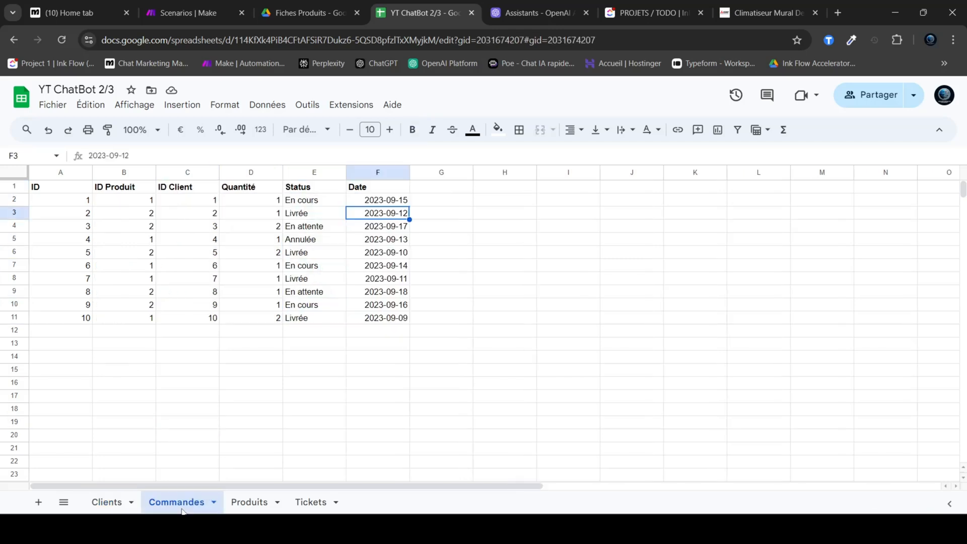
left_click(211, 396)
left_click_drag(50, 194, 373, 195)
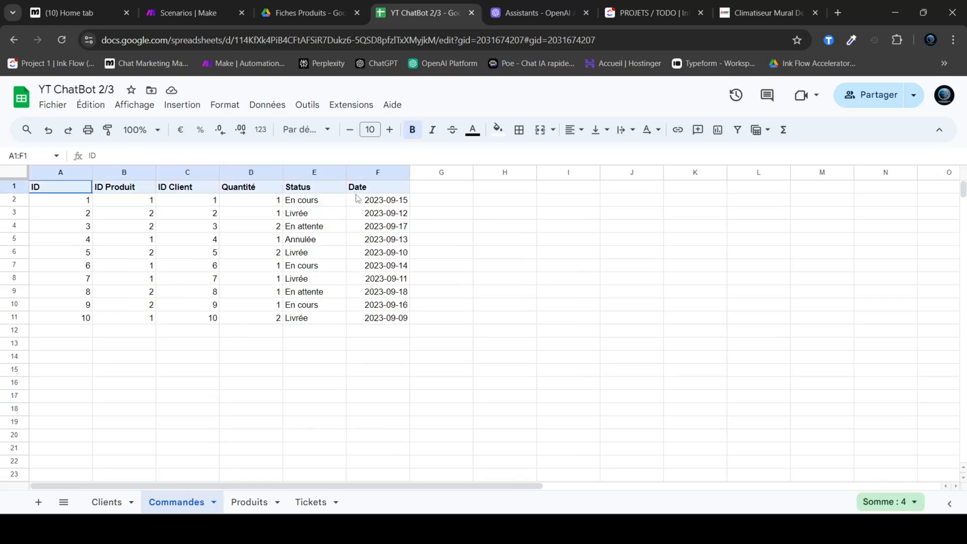
key("Down")
left_click_drag(126, 205, 370, 204)
left_click(232, 202)
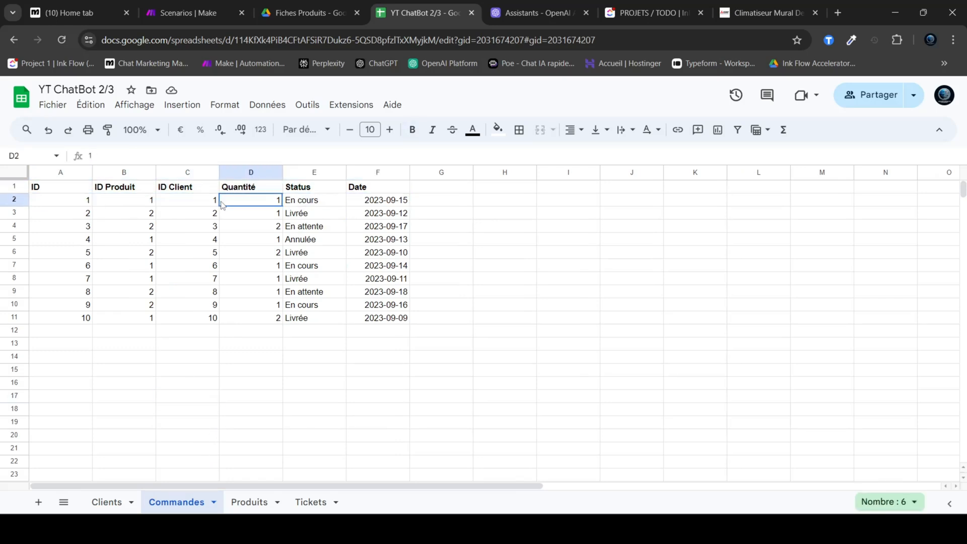
Step: Review the ID and ID Produit columns for all orders in the Commandes sheet
left_click(54, 189)
left_click_drag(58, 189, 65, 320)
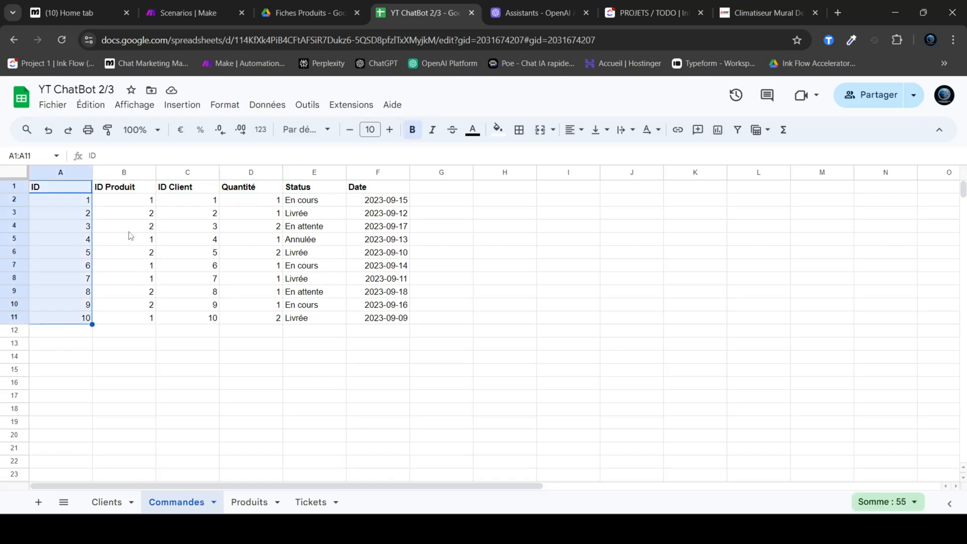
left_click_drag(130, 190, 130, 320)
left_click(124, 205)
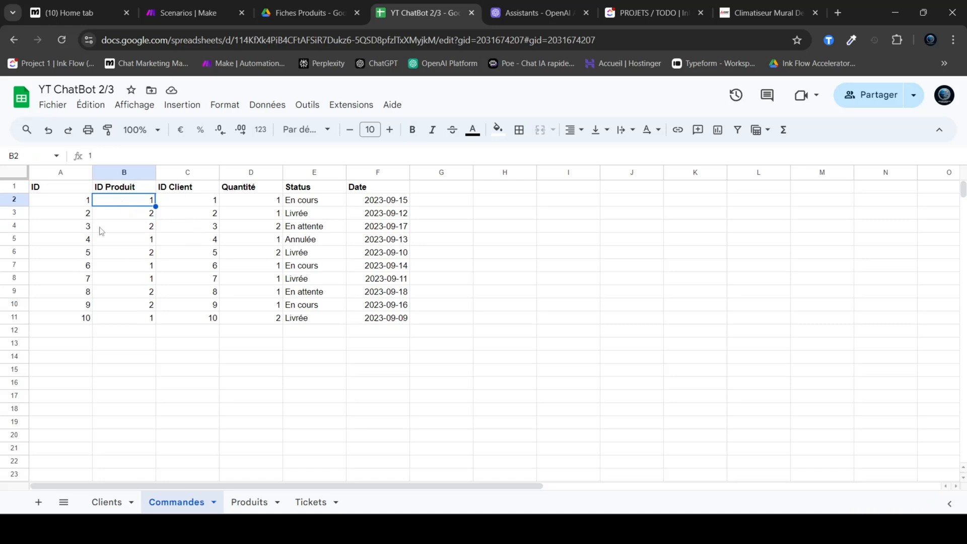
Step: Review the ID Client, Quantité, Status and Date columns of the Commandes sheet
left_click_drag(189, 189, 202, 321)
left_click_drag(260, 195, 261, 324)
left_click_drag(312, 189, 311, 321)
left_click(309, 210)
left_click_drag(379, 188, 382, 318)
left_click(479, 307)
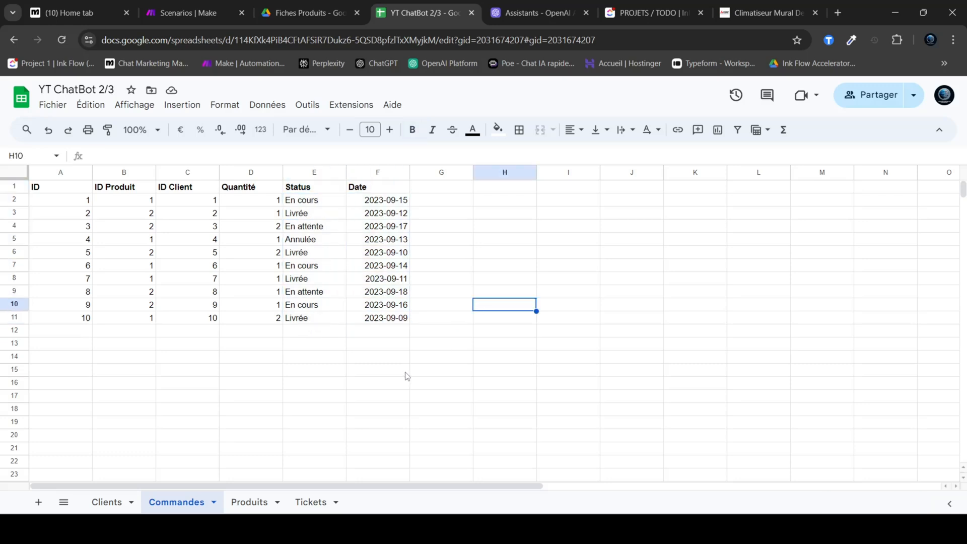
Step: Open the Produits sheet and examine its header row and the ID column
left_click(249, 502)
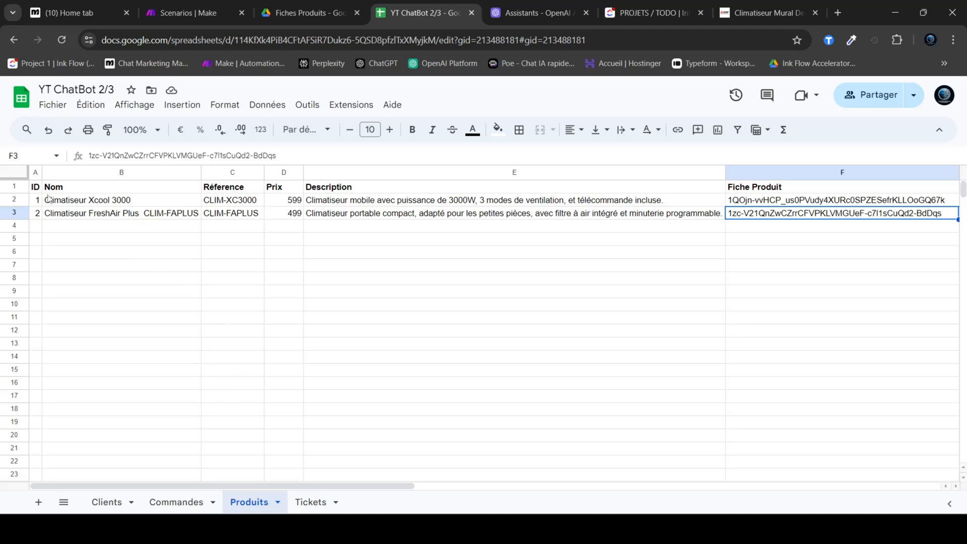
left_click_drag(36, 191, 70, 212)
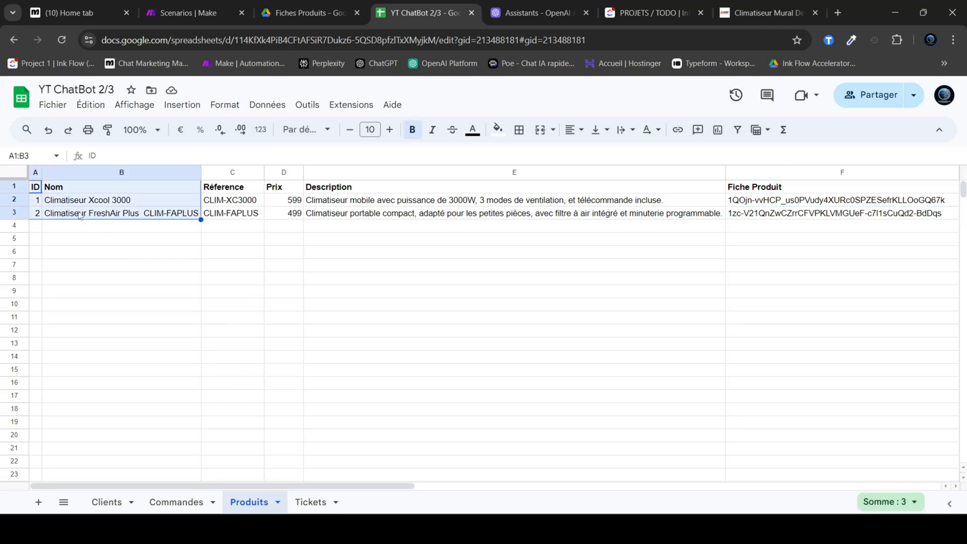
left_click(23, 189)
left_click_drag(23, 190, 24, 199)
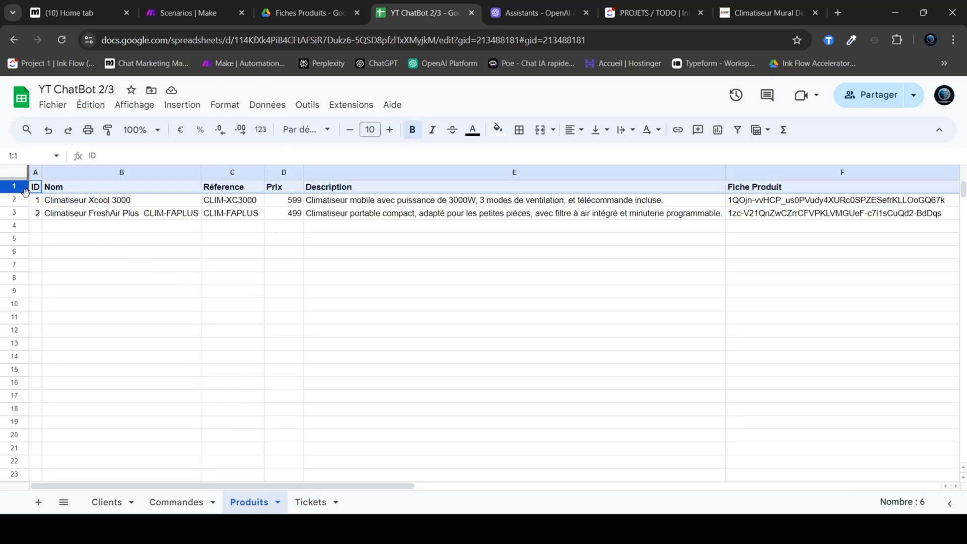
left_click(81, 238)
left_click(54, 188)
key("Left")
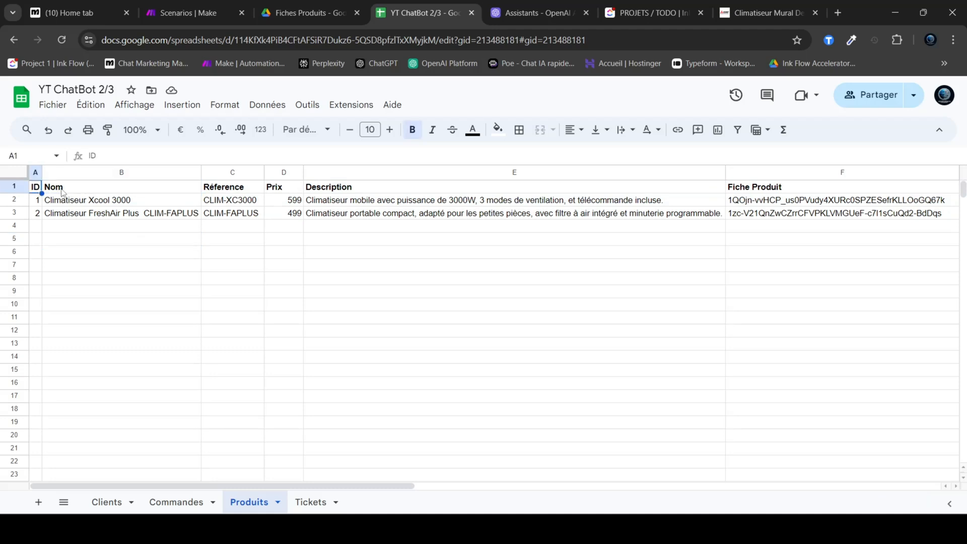
Step: Review the Nom, Réference, Prix and Description columns for the two air conditioners in the Produits sheet
left_click(67, 192)
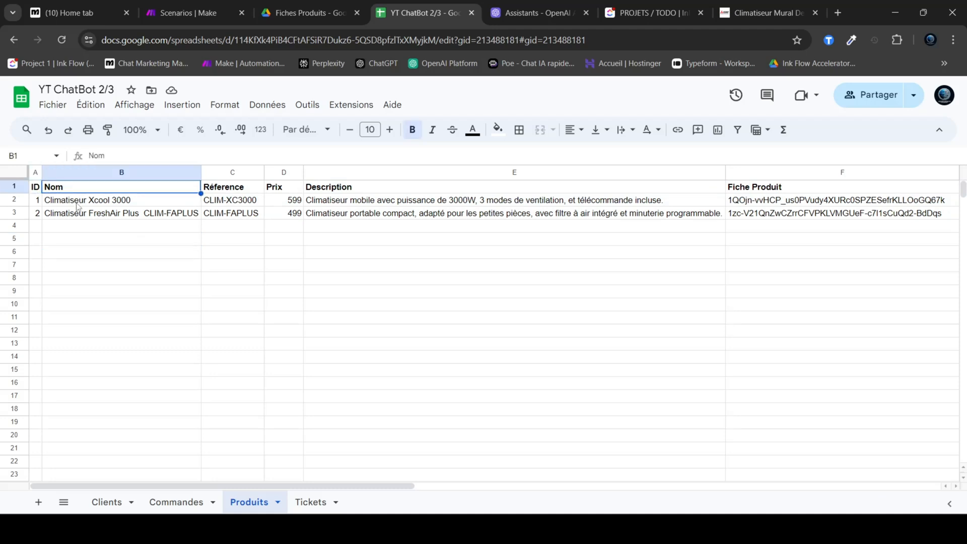
left_click(79, 207)
left_click(220, 208)
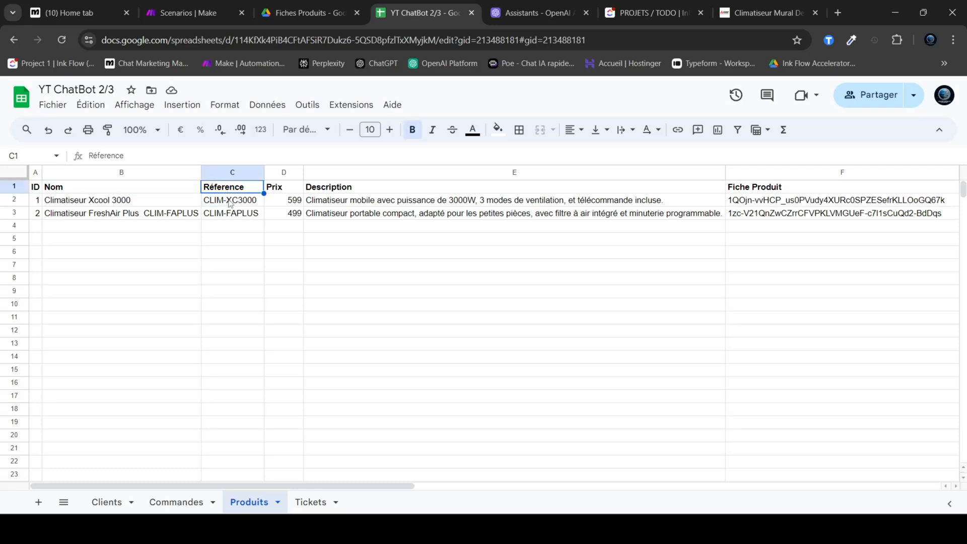
left_click_drag(235, 189, 241, 214)
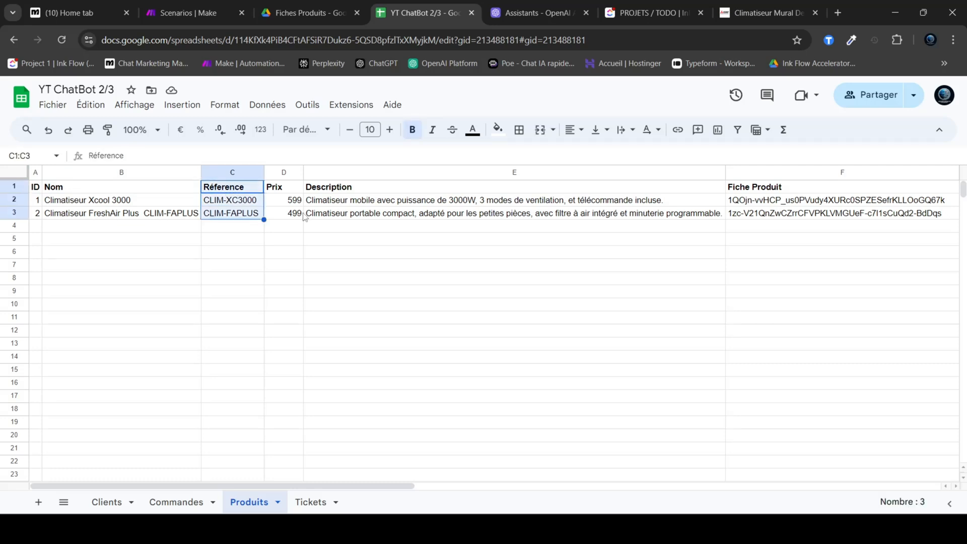
left_click_drag(289, 191, 294, 213)
left_click_drag(343, 188, 346, 204)
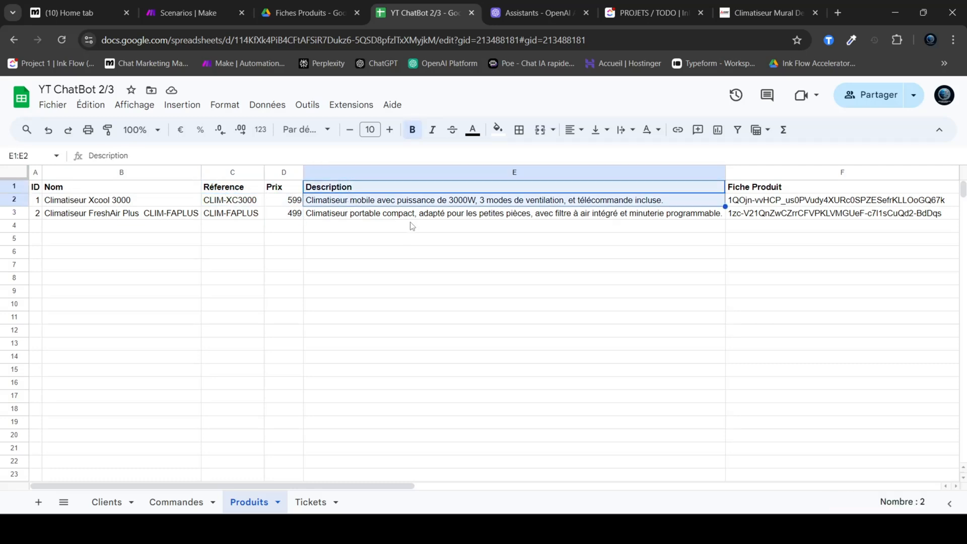
left_click(424, 215)
Step: Examine the Fiche Produit column and compare the file IDs of both products
left_click_drag(772, 191, 777, 216)
left_click(777, 219)
left_click(775, 202)
left_click(780, 218)
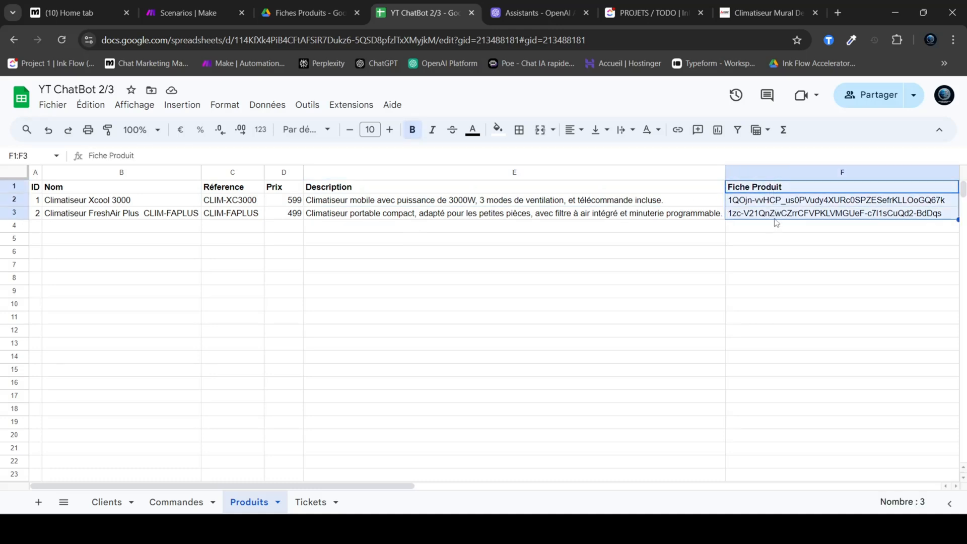
left_click(777, 214)
left_click(778, 203)
left_click(774, 218)
left_click(774, 202)
left_click(772, 212)
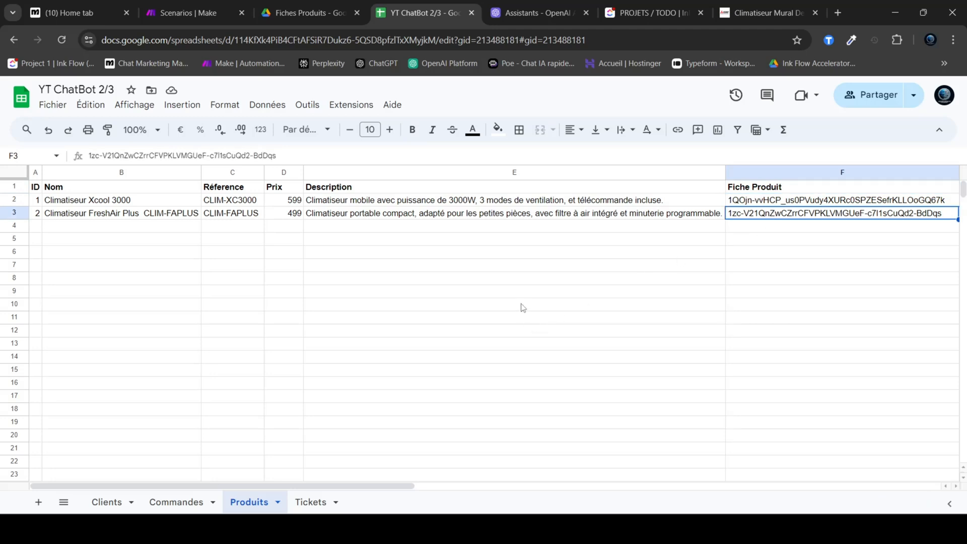
Step: Open the Tickets sheet and examine its header row from Email Client to Description probleme
left_click(312, 502)
left_click(174, 241)
left_click_drag(52, 190, 341, 194)
left_click(357, 212)
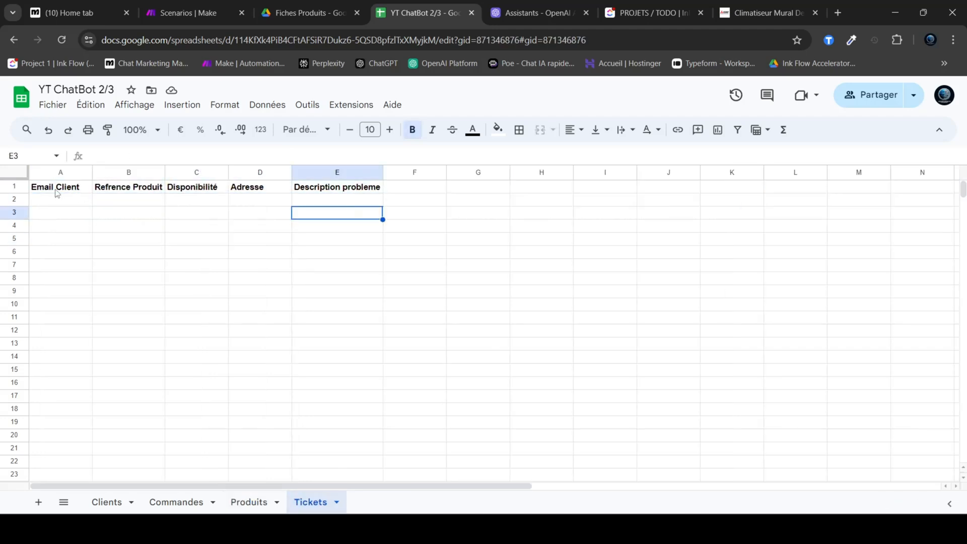
left_click_drag(57, 193, 324, 190)
left_click(119, 214)
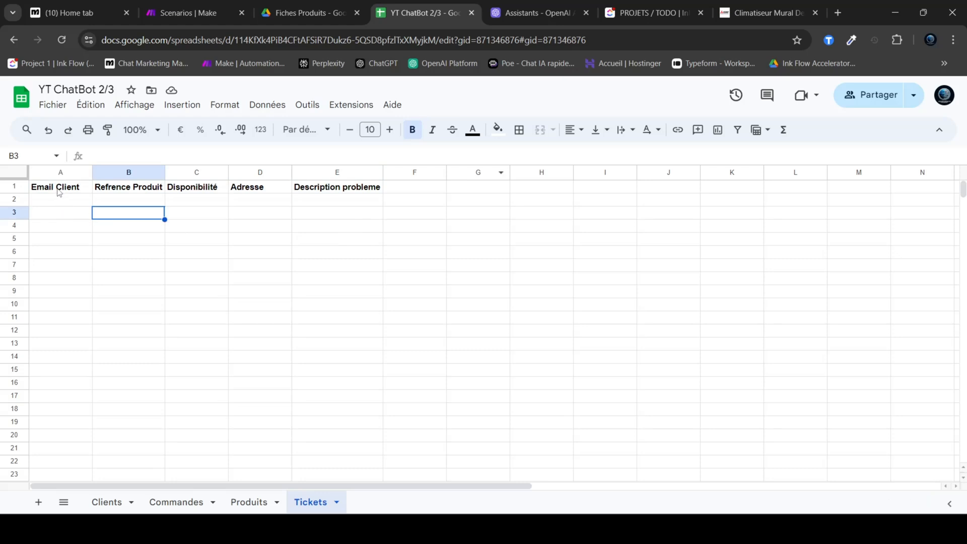
left_click_drag(59, 191, 322, 189)
left_click(337, 212)
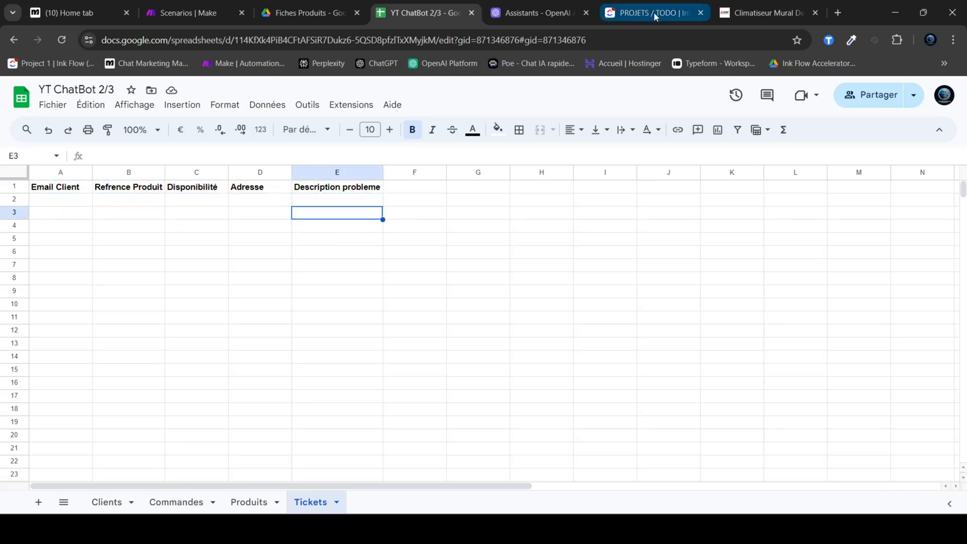
Step: Glance at the PROJETS / TODO page, return to the YT ChatBot 2/3 spreadsheet and review the full Tickets header row again
left_click(654, 12)
left_click(437, 11)
left_click(357, 207)
left_click_drag(50, 189, 329, 189)
left_click(319, 205)
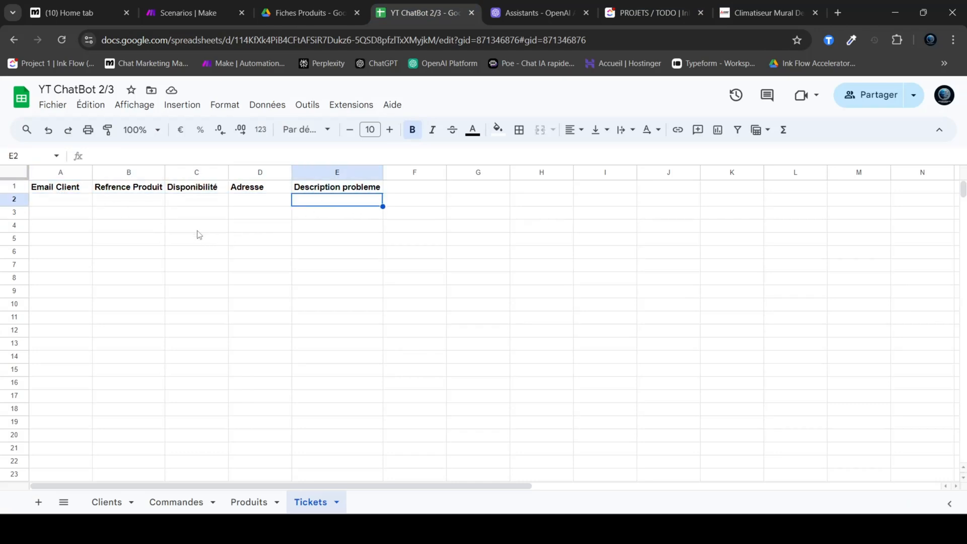
Step: Go through the Tickets sheet's headers one by one, from Email Client to Description probleme, including the empty row below
left_click(77, 190)
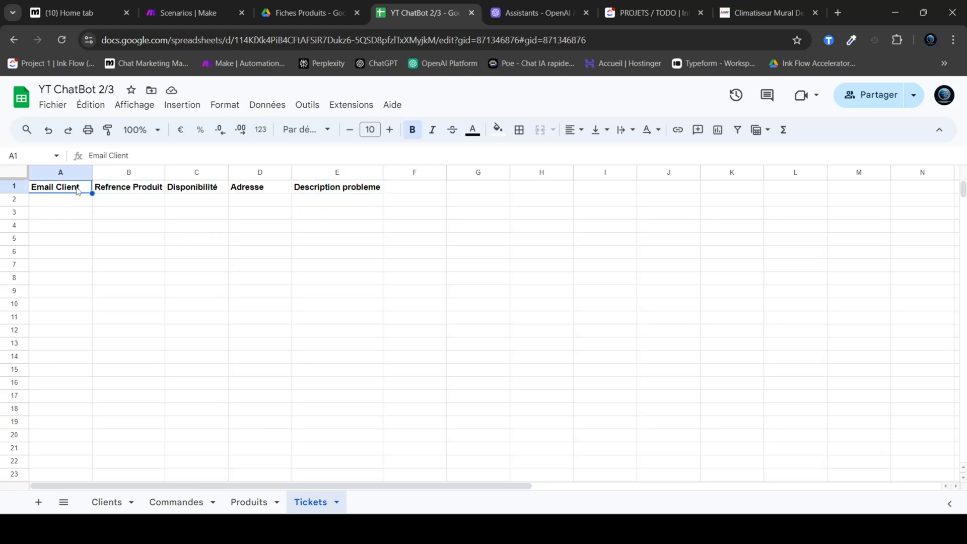
left_click(115, 194)
left_click(185, 191)
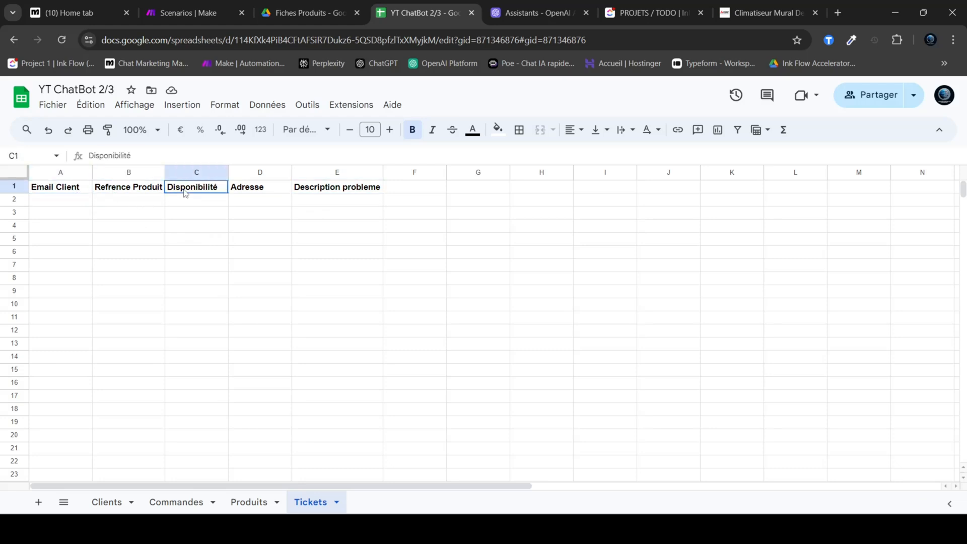
left_click(255, 192)
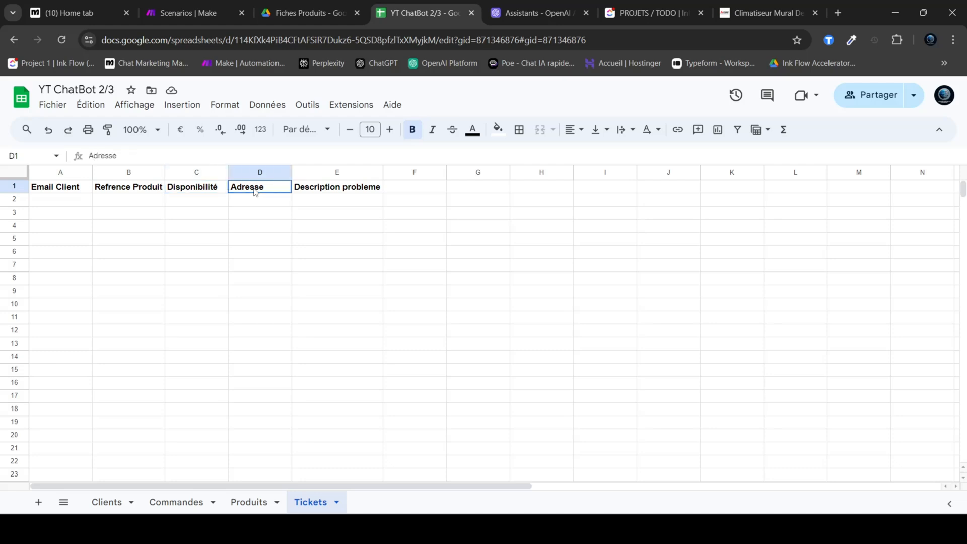
left_click_drag(255, 192, 257, 204)
left_click(258, 202)
left_click(328, 194)
left_click_drag(327, 194, 377, 203)
left_click(384, 211)
left_click(328, 204)
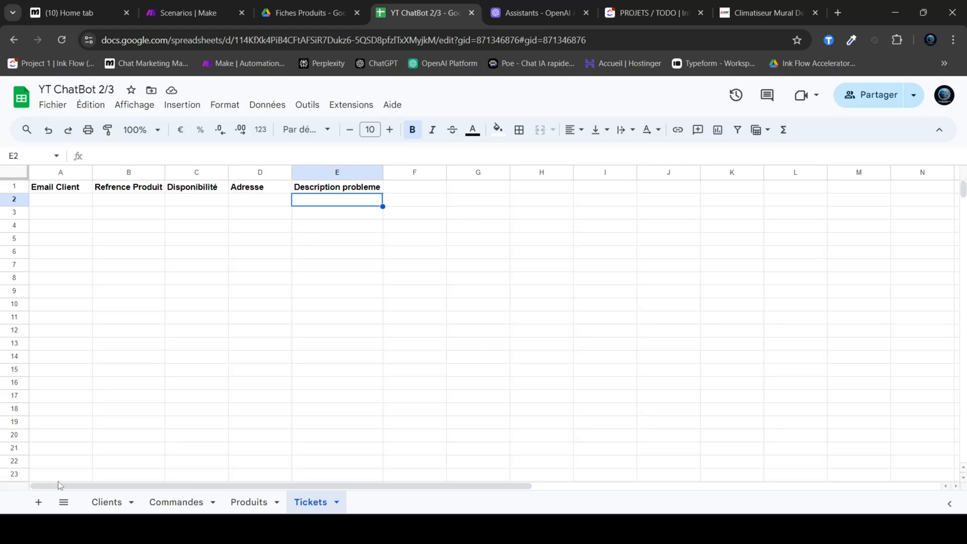
Step: Open the Clients sheet and select the whole client table from the ID column to the Email column
left_click(113, 502)
left_click(213, 387)
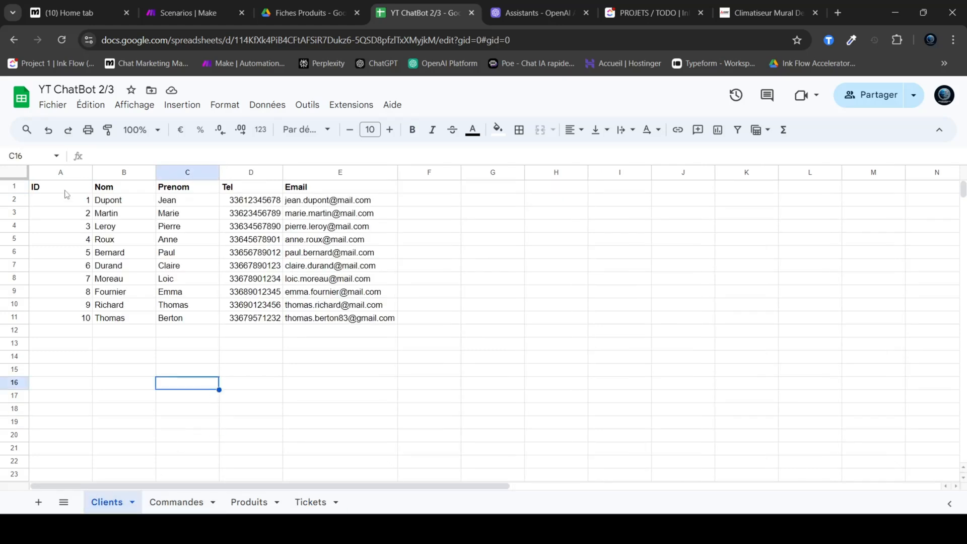
left_click_drag(65, 195, 349, 319)
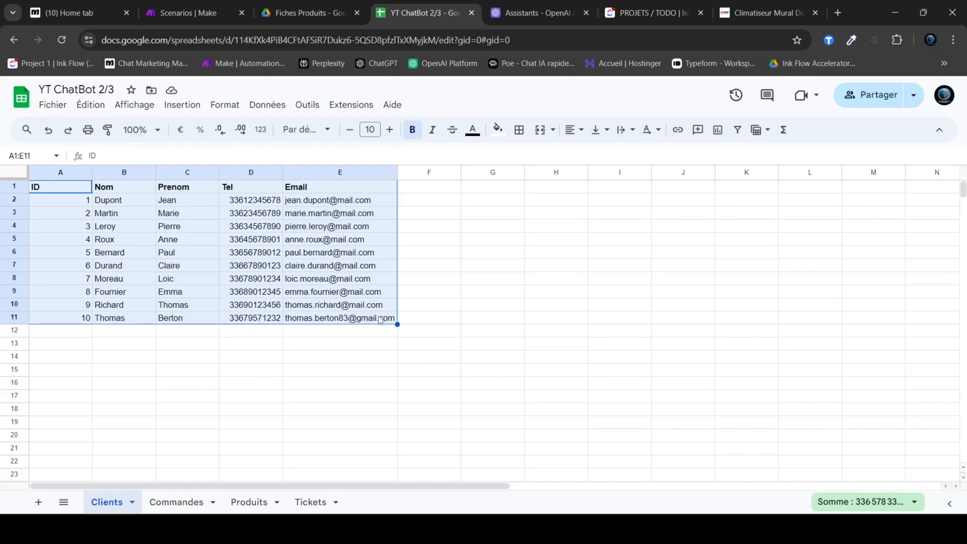
Step: Open the CLIM-XC3000 document from the Fiches Produits folder in Google Drive and skim its contents
key("ctrl+shift+Tab")
left_click_drag(593, 390, 249, 245)
left_click(547, 334)
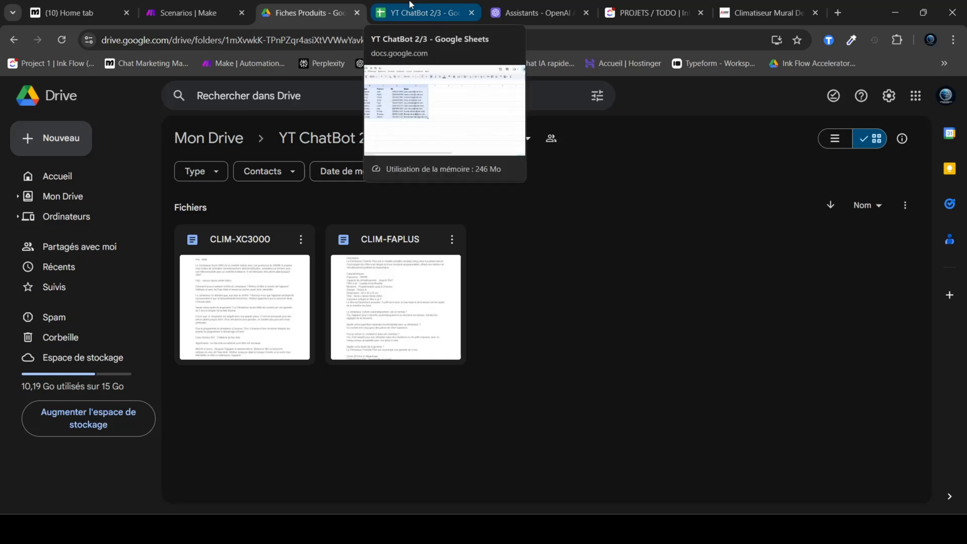
double_click(262, 308)
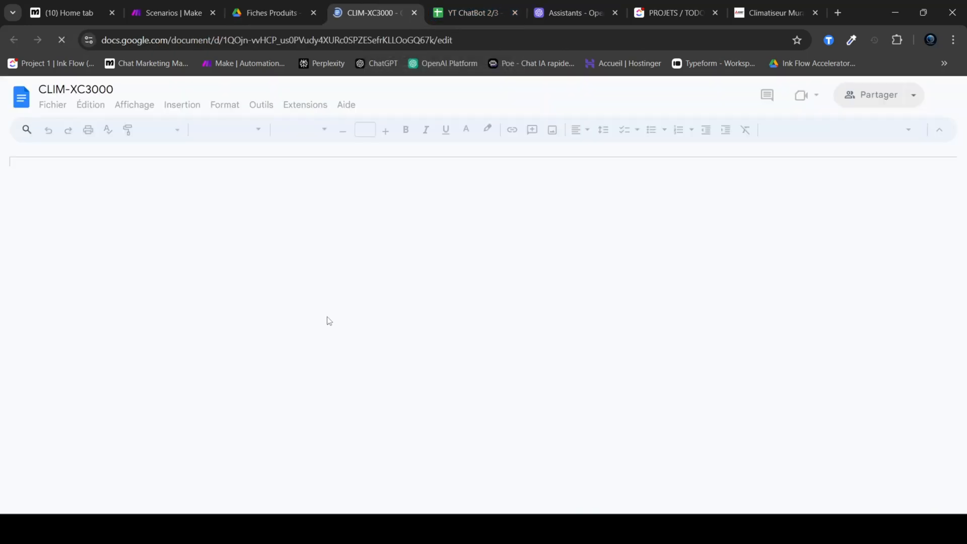
left_click_drag(284, 243, 413, 288)
left_click(413, 289)
scroll(404, 304, "down", 3)
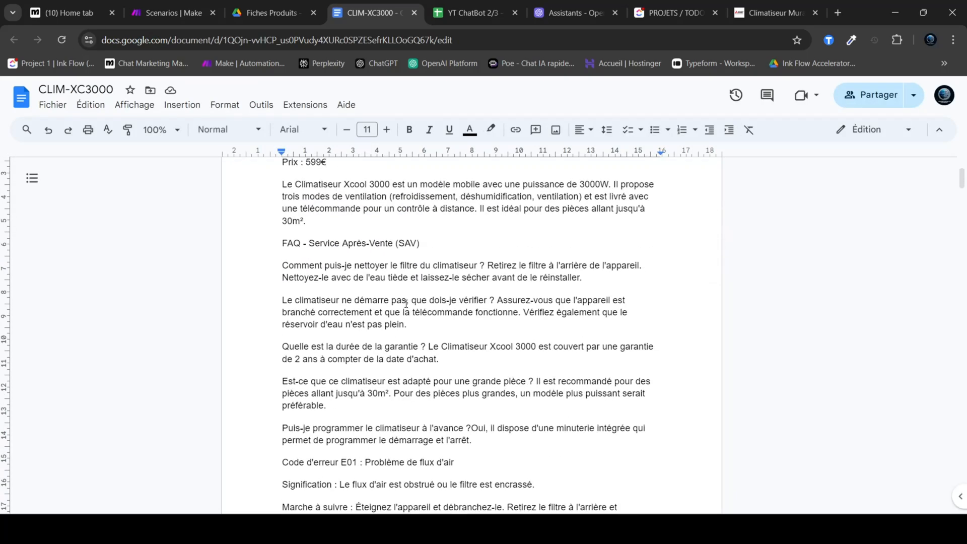
Step: Return to the Fiches Produits folder and look over the CLIM-XC3000 and CLIM-FAPLUS documents
key("ctrl+Page_Up")
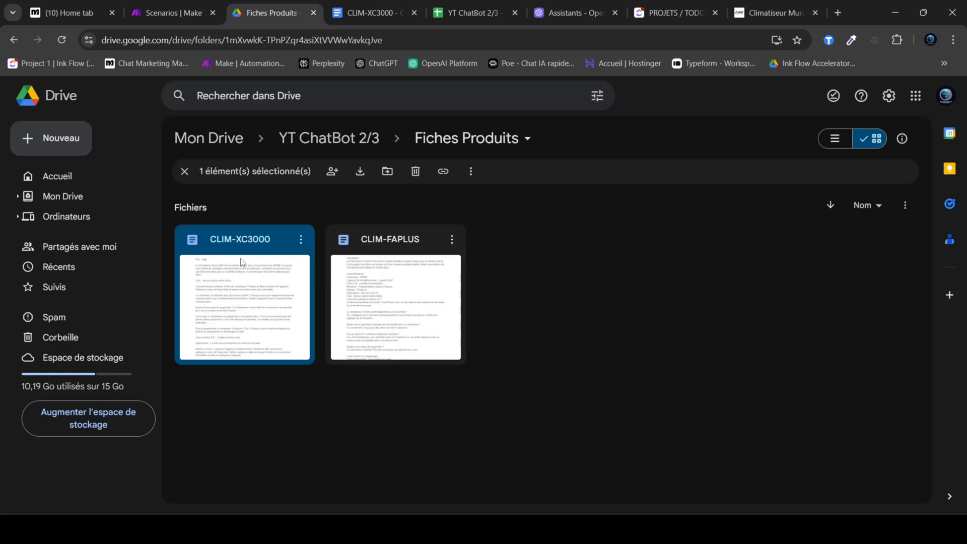
left_click(381, 280)
left_click(245, 297)
left_click(373, 301)
Step: Open the Produits sheet of the YT ChatBot 2/3 spreadsheet and select the IDs of both products
left_click(452, 4)
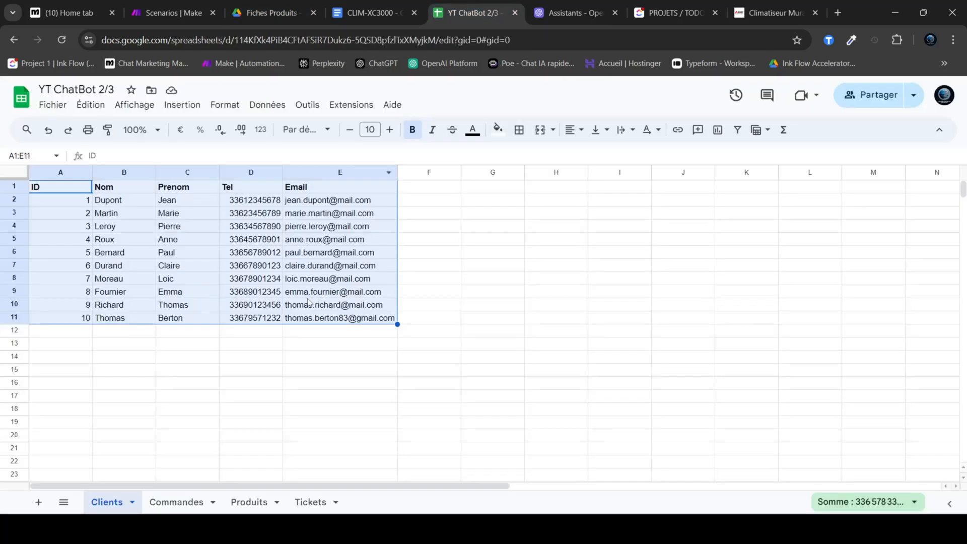
left_click(250, 502)
left_click_drag(38, 200, 37, 213)
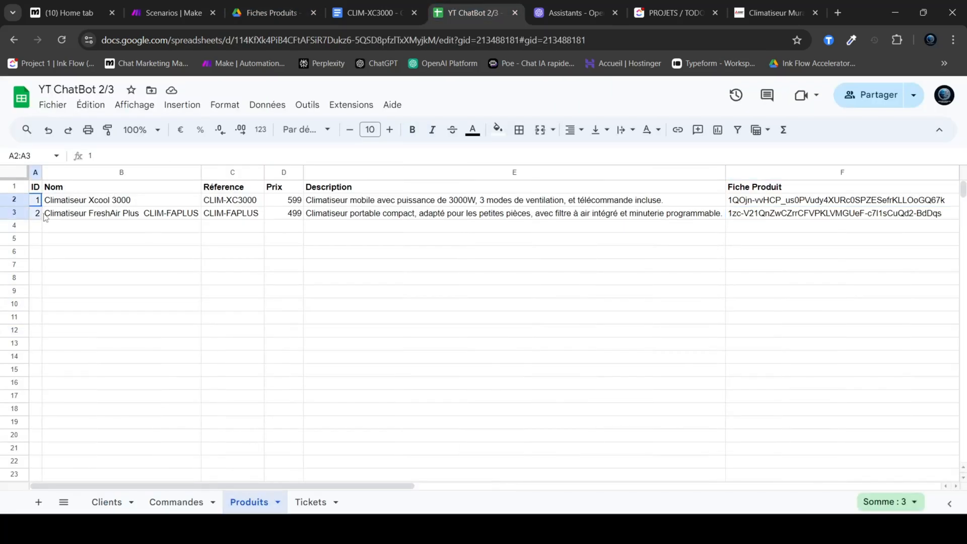
Step: Return to the CLIM-XC3000 document and review its product name, reference, price and description
left_click(372, 10)
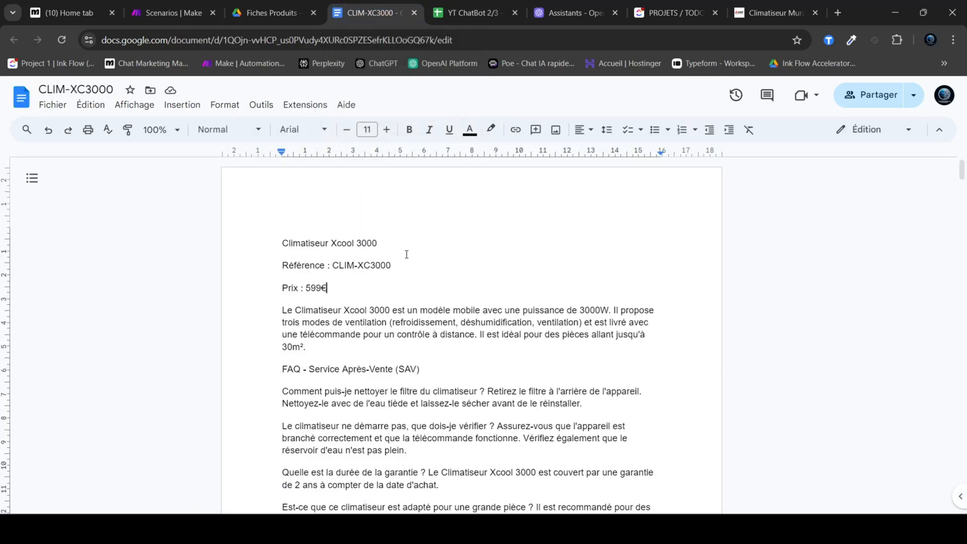
left_click_drag(282, 239, 409, 201)
scroll(453, 322, "down", 5)
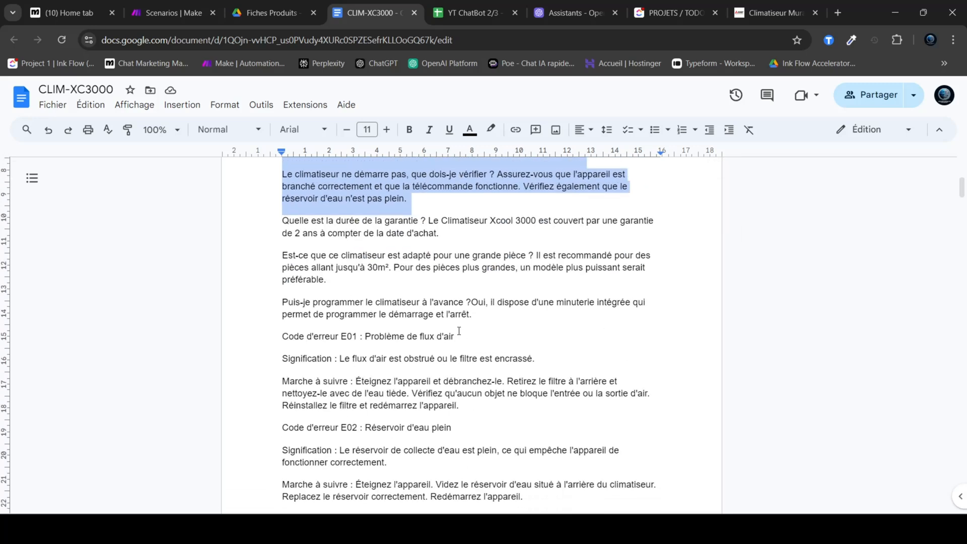
scroll(468, 331, "up", 3)
left_click(454, 313)
triple_click(328, 280)
mouse_move(328, 221)
left_mouse_down()
mouse_move(350, 207)
mouse_move(333, 203)
left_mouse_up()
Step: Read the FAQ - Service Après-Vente section from the filter-cleaning question through the error codes to the document's end
scroll(410, 236, "down", 2)
left_click_drag(288, 183, 420, 182)
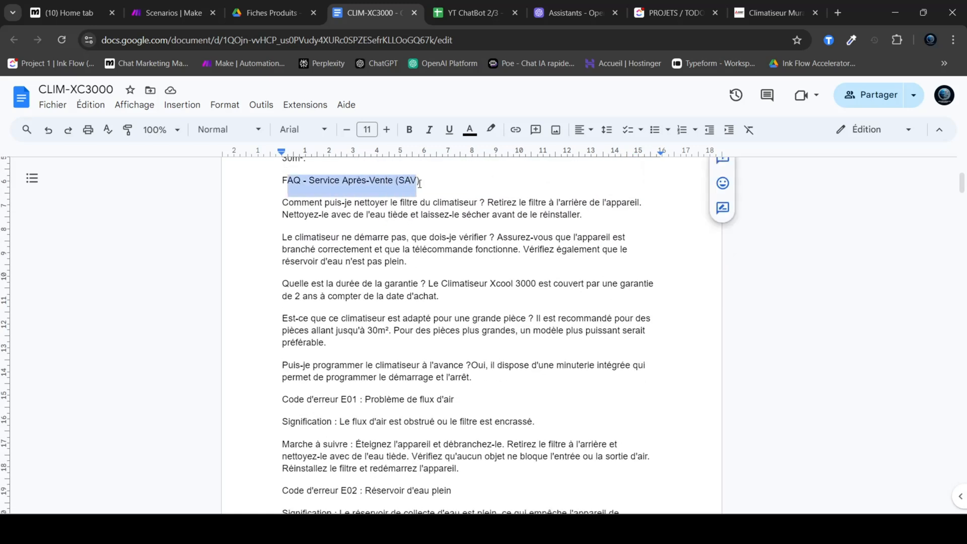
left_click(421, 180)
left_click_drag(275, 200, 583, 215)
left_click(487, 203)
left_click(583, 214)
scroll(572, 226, "down", 5)
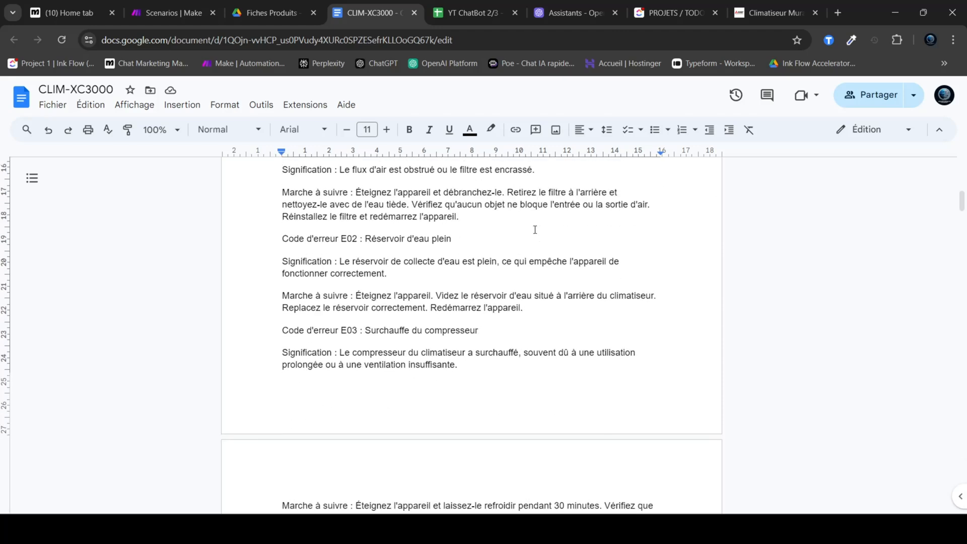
scroll(535, 230, "down", 5)
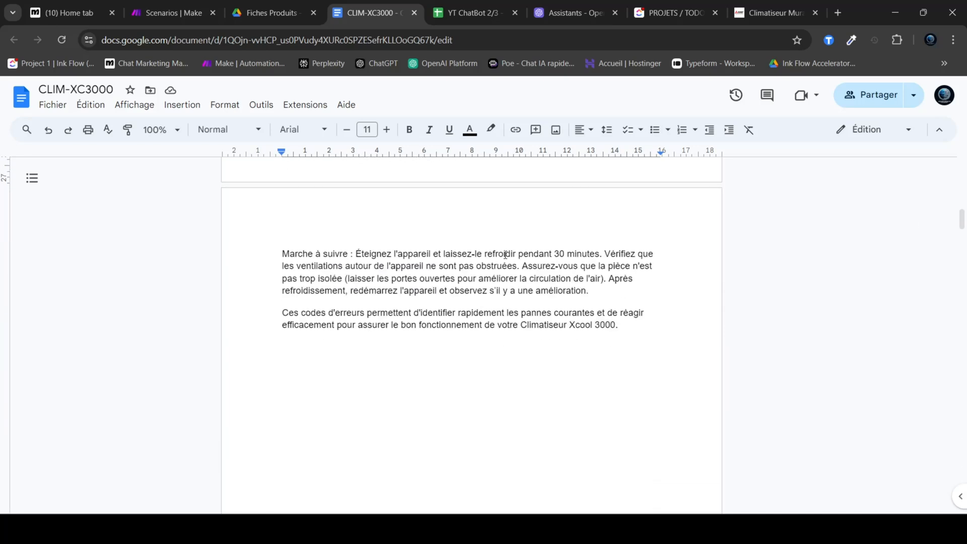
scroll(559, 317, "up", 4)
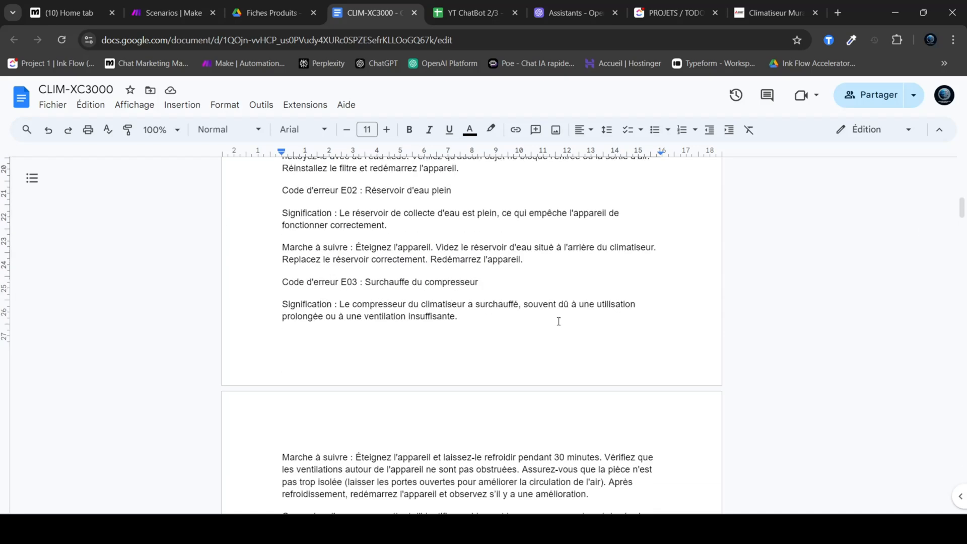
Step: Check both documents in the Fiches Produits folder, reopen CLIM-XC3000, close the duplicate and return to the original document
key("ctrl+shift+Tab")
left_click_drag(584, 377, 277, 313)
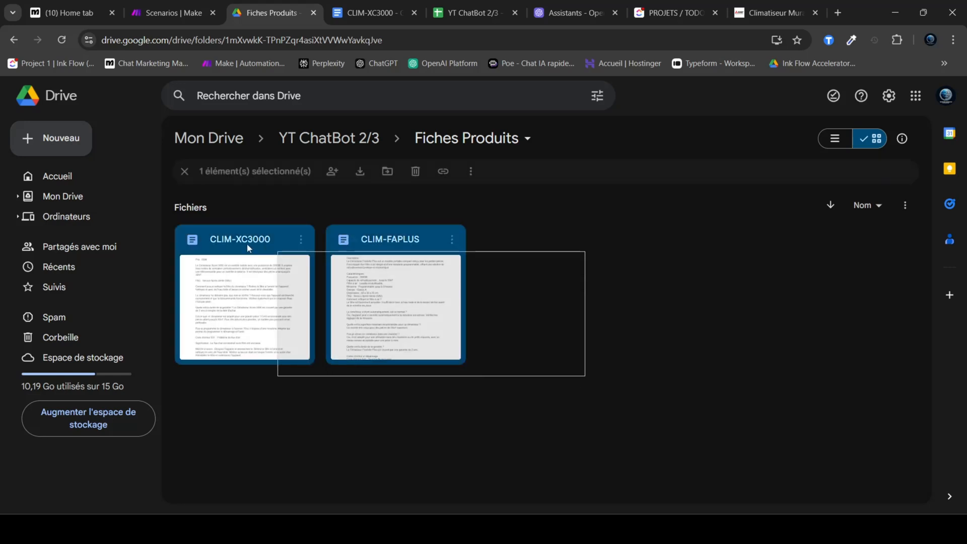
left_click(554, 345)
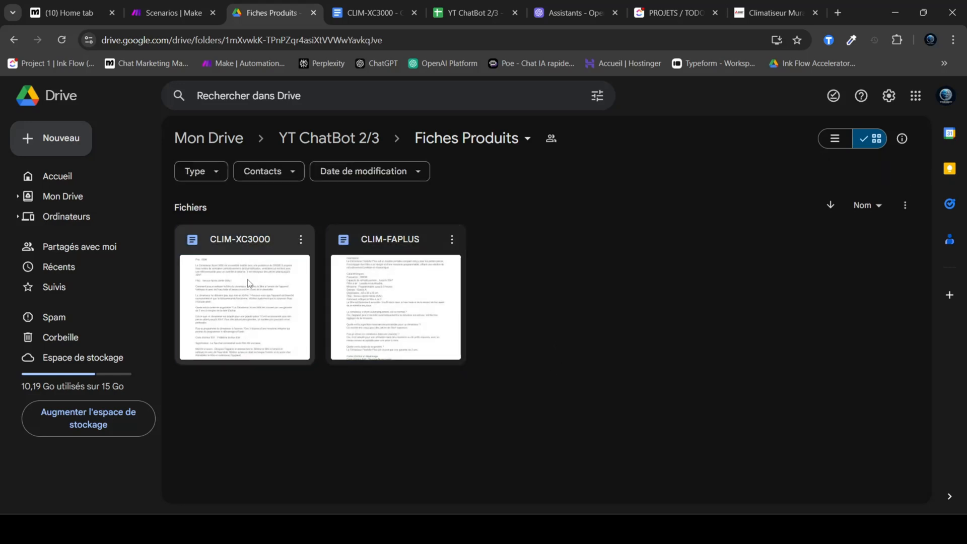
double_click(276, 280)
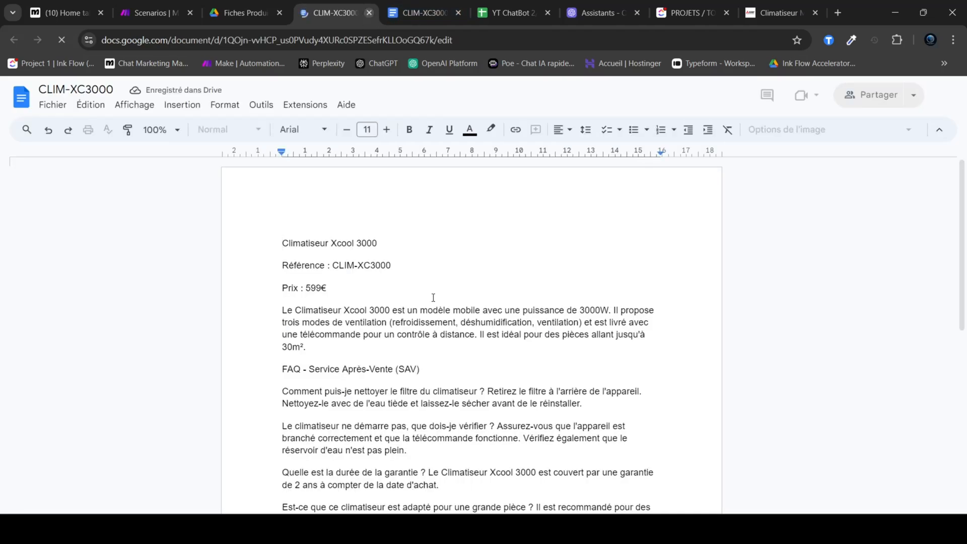
left_click(369, 13)
left_click(375, 13)
Step: Examine the Code d'erreur E03 and E02 headings in the CLIM-XC3000 document and skim the surrounding text
scroll(466, 298, "down", 5)
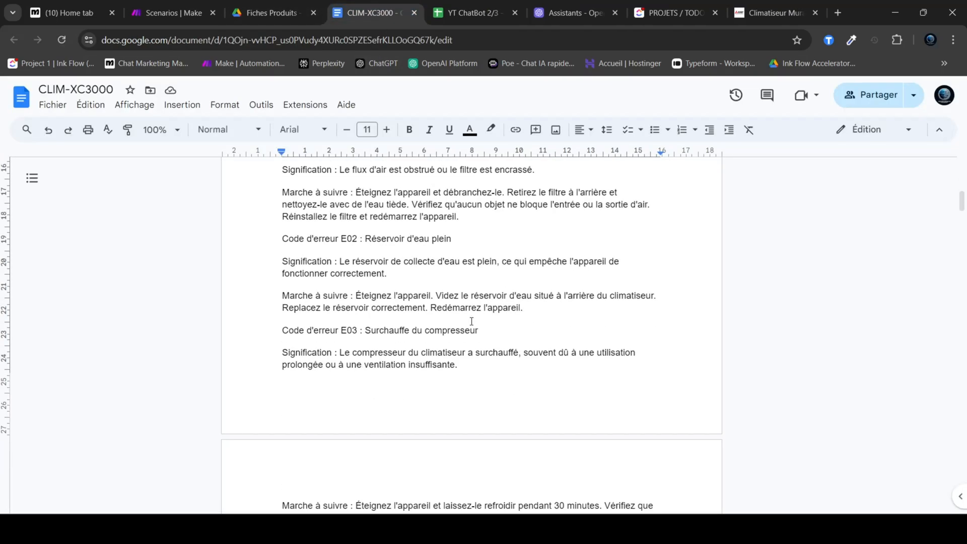
left_click_drag(284, 329, 359, 333)
left_click_drag(283, 239, 360, 238)
scroll(412, 259, "down", 4)
scroll(421, 330, "up", 8)
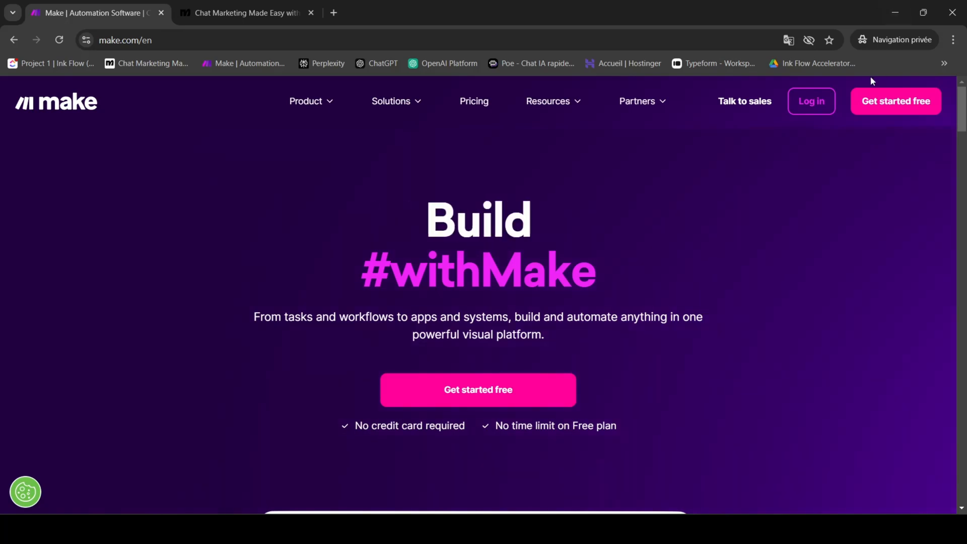
Step: Minimize the private browsing window, switch to Make and create a new scenario from the organization dashboard
left_click(895, 12)
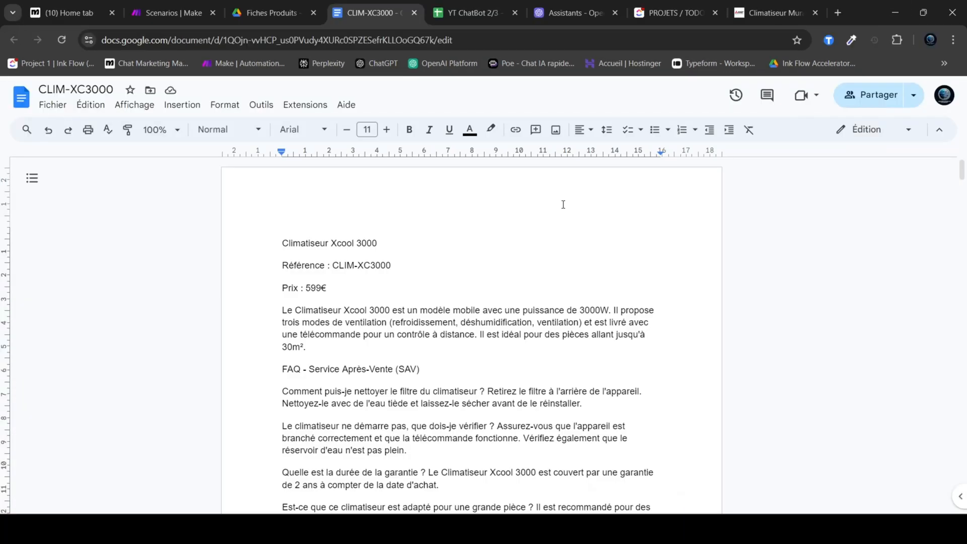
left_click(183, 6)
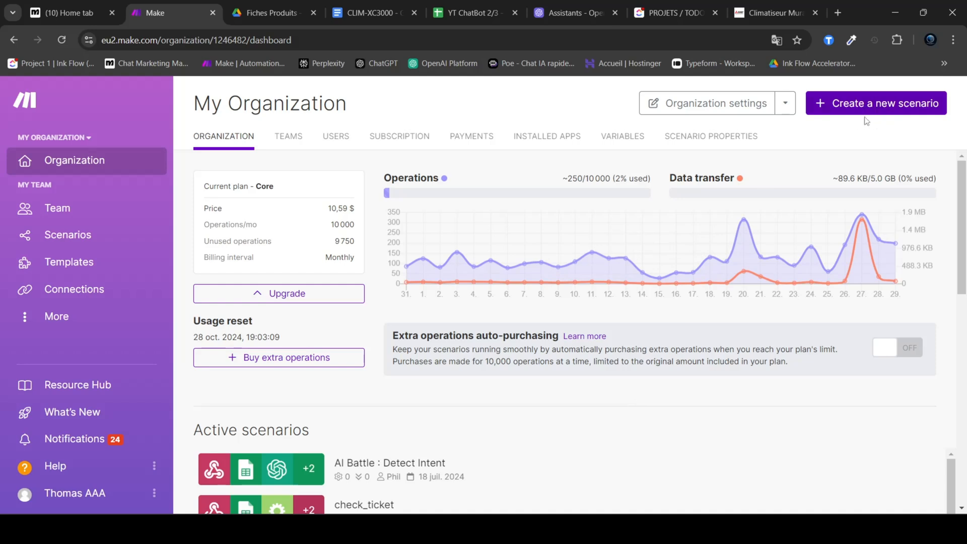
left_click(864, 106)
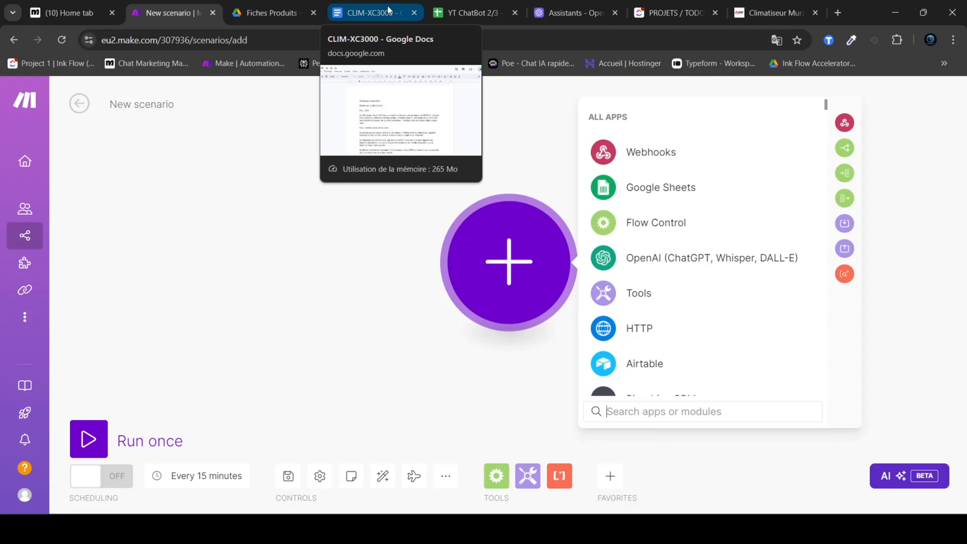
Step: Switch to the YT ChatBot 2/3 spreadsheet and review the full client table in the Clients sheet
left_click(472, 10)
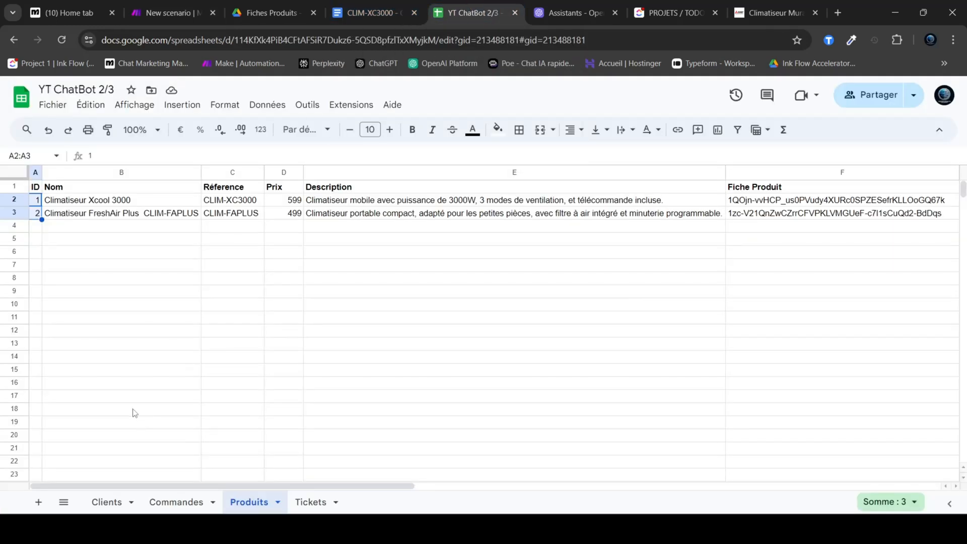
left_click(107, 502)
left_click(377, 333)
left_click_drag(381, 319, 51, 187)
left_click(407, 267)
left_click(361, 317)
left_click_drag(360, 314, 397, 324)
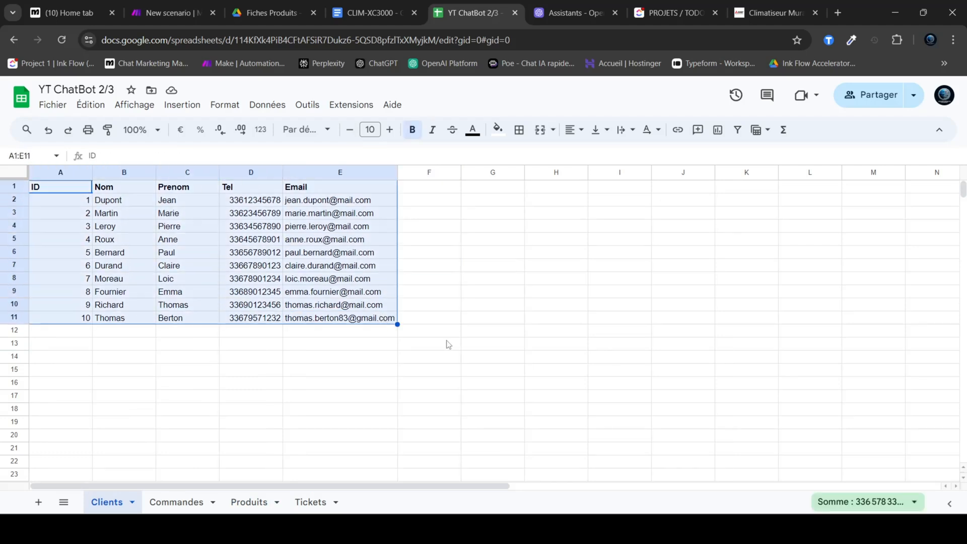
left_click(459, 346)
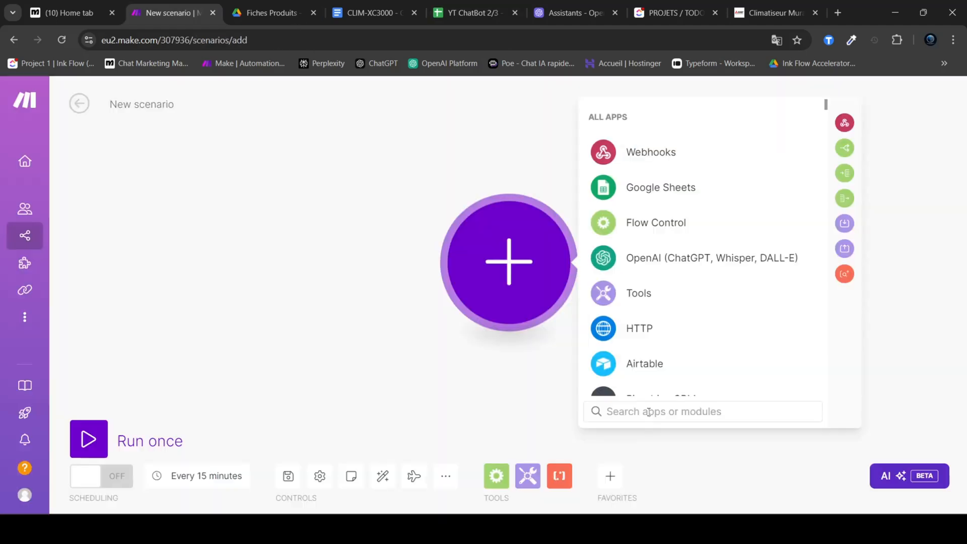
Step: In Make's new scenario, search the apps for "crm", browse the CRM integrations, and search for "bitr"
type("cr")
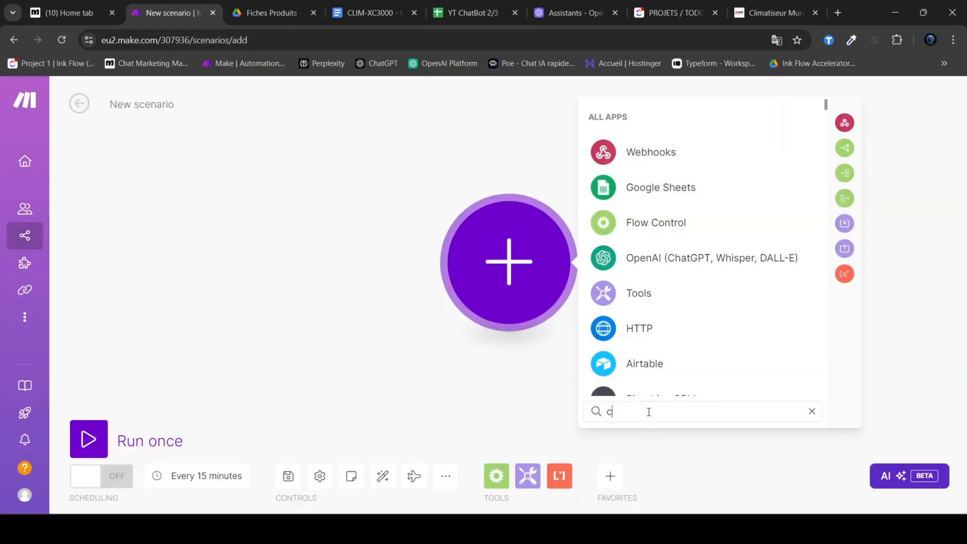
key("BackSpace")
key("BackSpace")
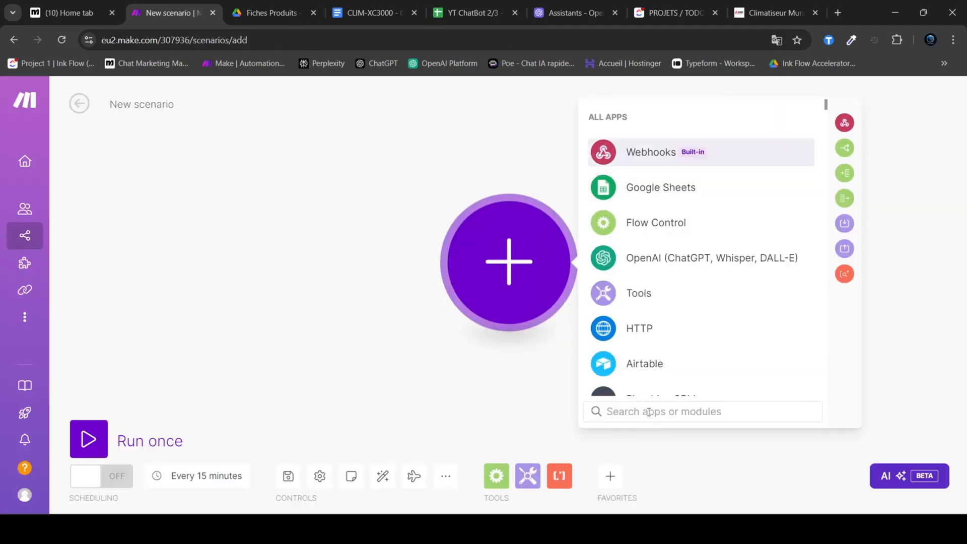
type("crm")
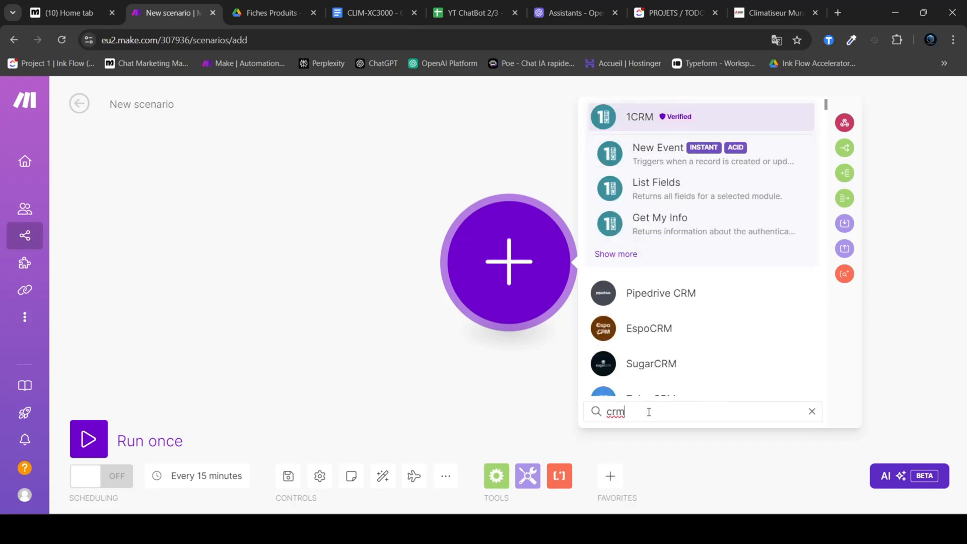
scroll(676, 280, "down", 2)
scroll(677, 297, "up", 2)
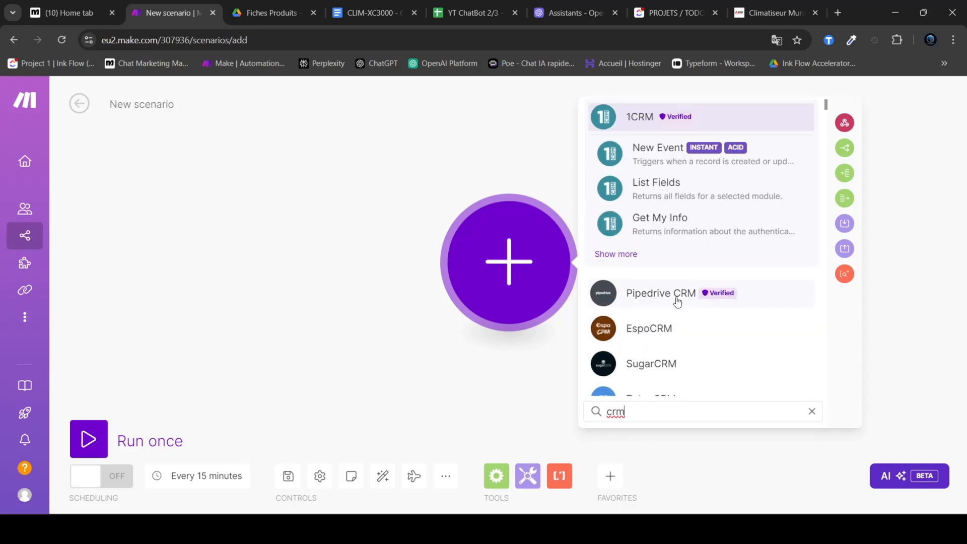
scroll(677, 301, "down", 4)
scroll(676, 305, "down", 5)
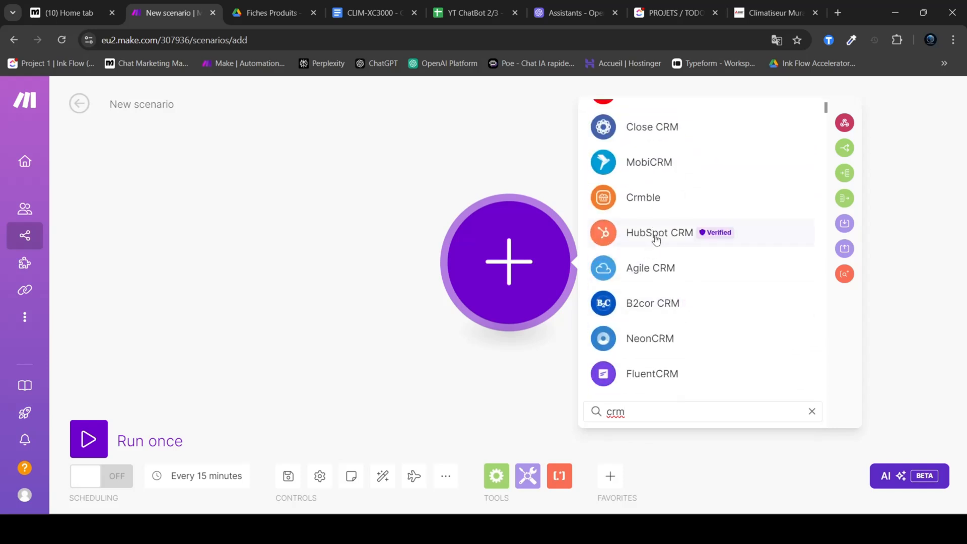
key("ctrl+a")
type("bitr")
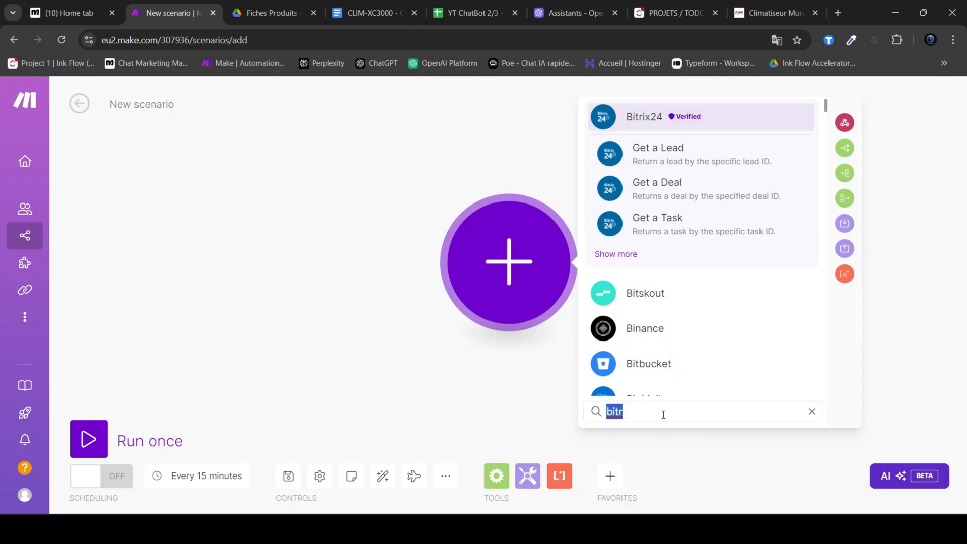
Step: Search the scenario's apps for "sho" and "pres" to look at e-commerce integrations, and clear the search
key("BackSpace")
type("sho")
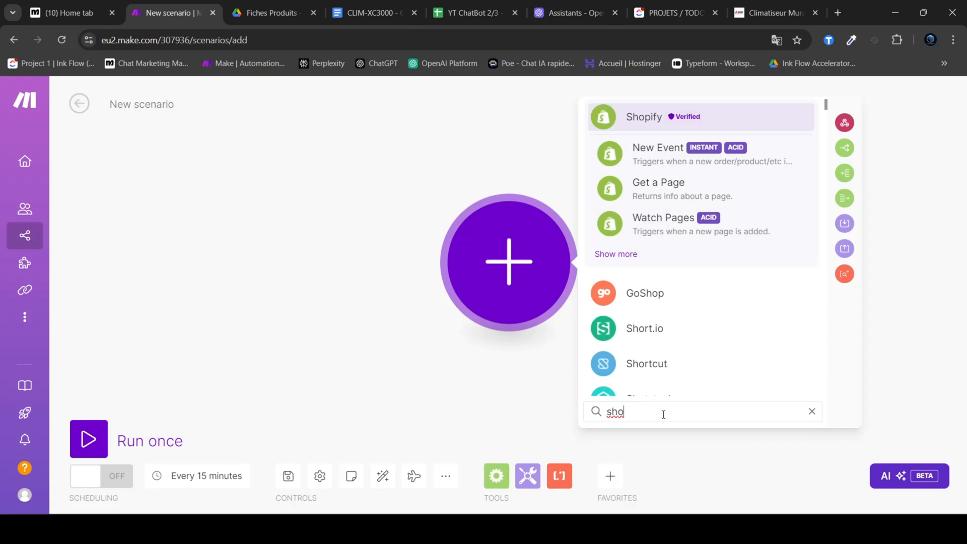
key("BackSpace")
key("BackSpace")
key("BackSpace")
type("pres")
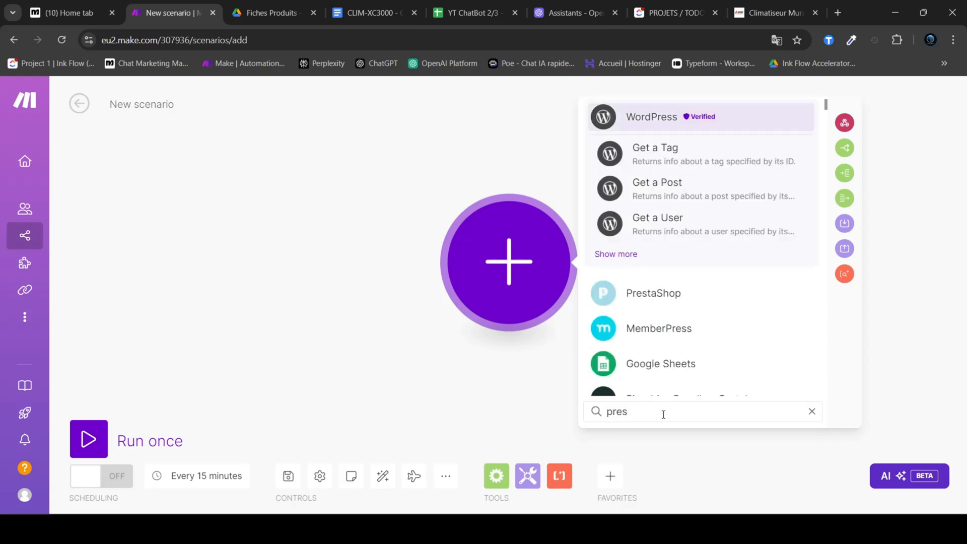
key("ctrl+a")
key("BackSpace")
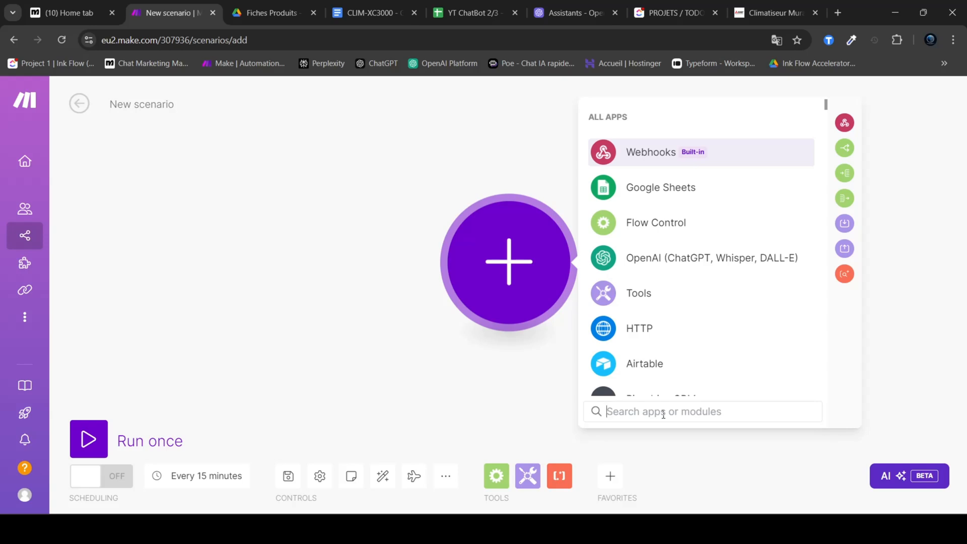
Step: Review the client table in the YT ChatBot 2/3 spreadsheet, return to Make and dismiss the app picker
left_click(473, 12)
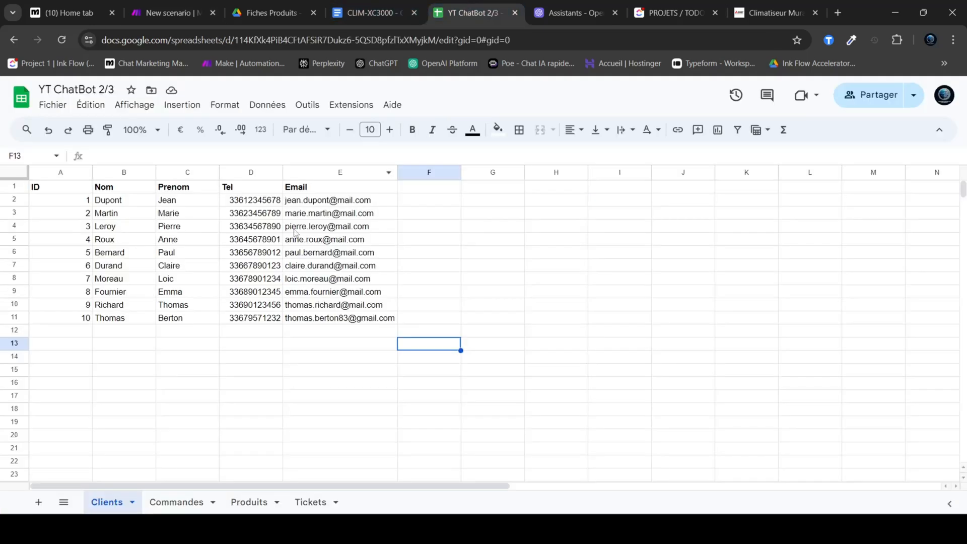
left_click_drag(47, 187, 359, 313)
left_click(172, 12)
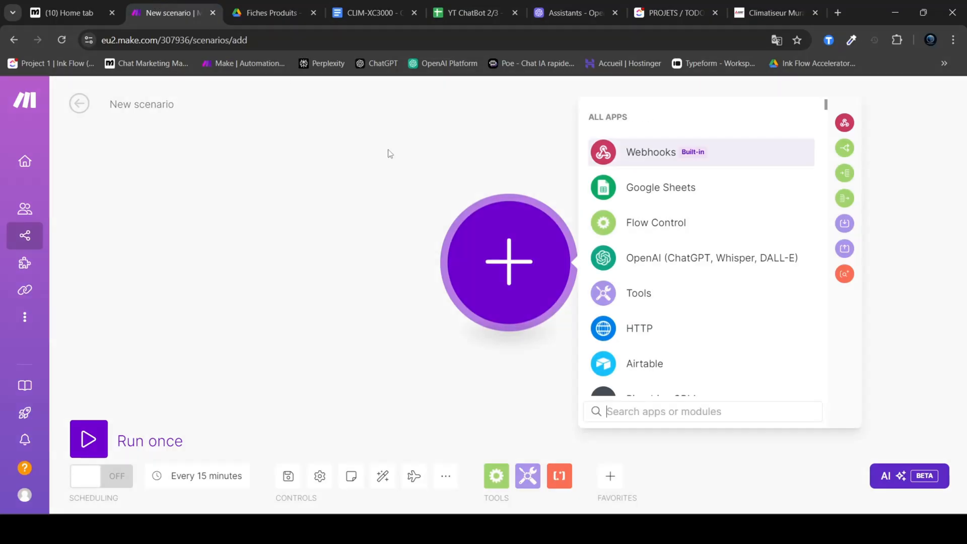
left_click(416, 175)
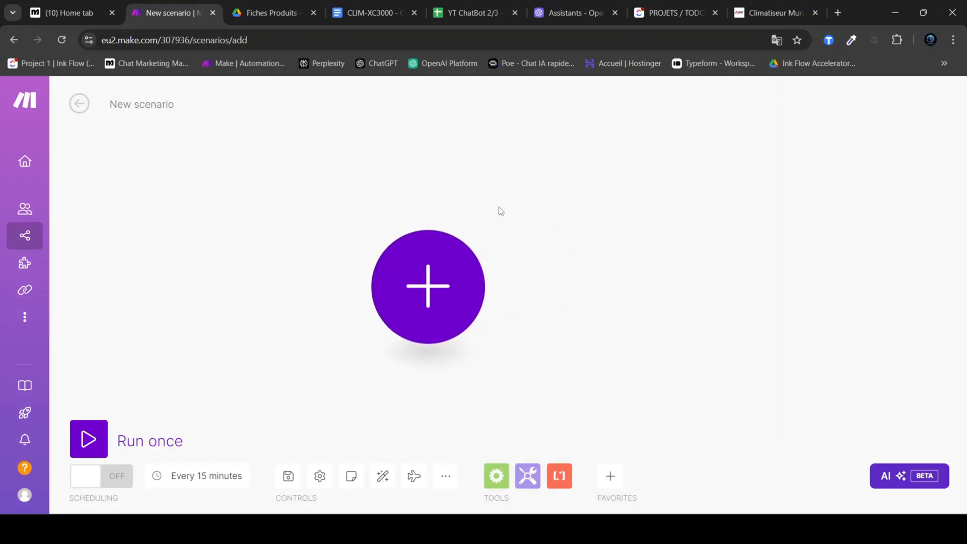
left_click_drag(503, 212, 557, 204)
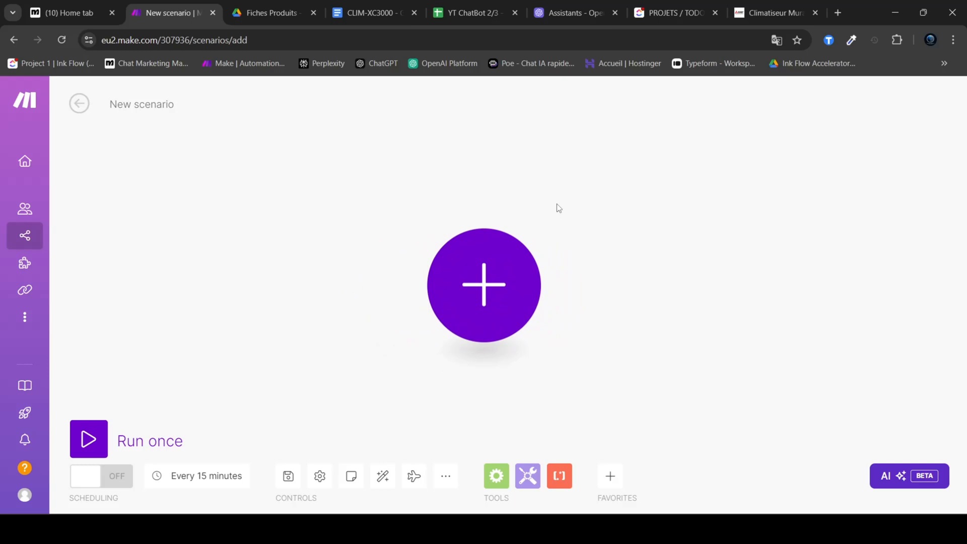
Step: Open the Get Client Data scenario from the YT ChatBot 2/3 folder in Make
left_click(270, 12)
left_click(171, 12)
left_click(35, 237)
scroll(126, 327, "down", 1)
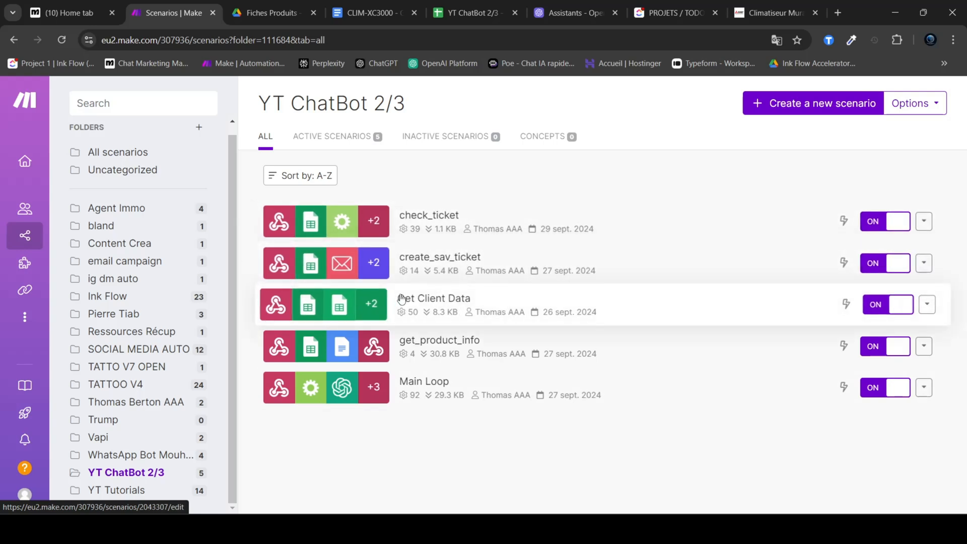
left_click(483, 302)
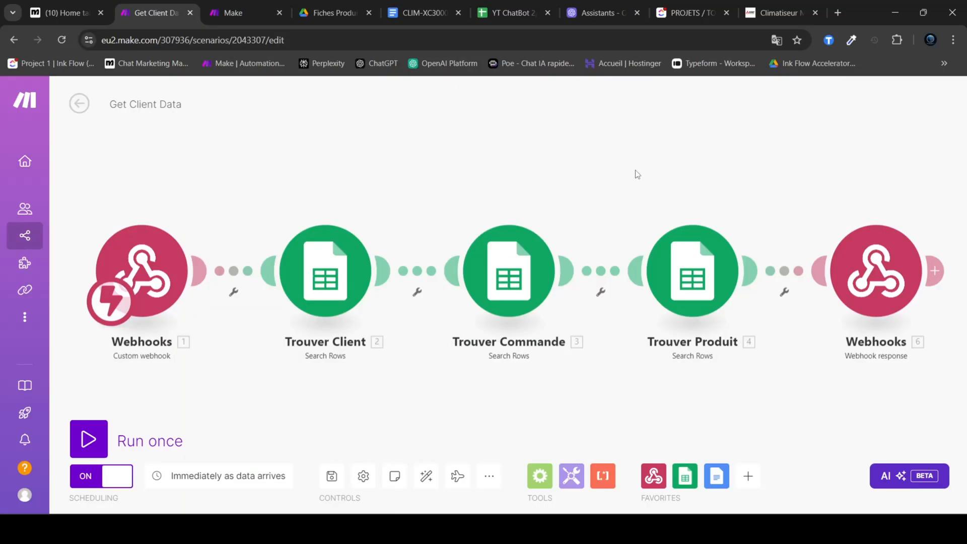
Step: View the new-scenario option on the organization dashboard, return to Get Client Data and close the extra Make tab
left_click(217, 12)
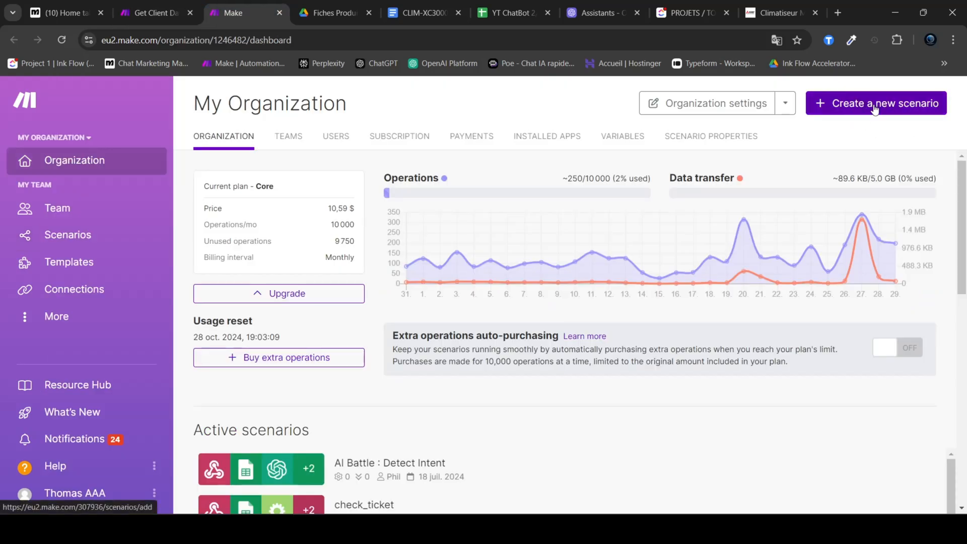
left_click(151, 13)
left_click(280, 14)
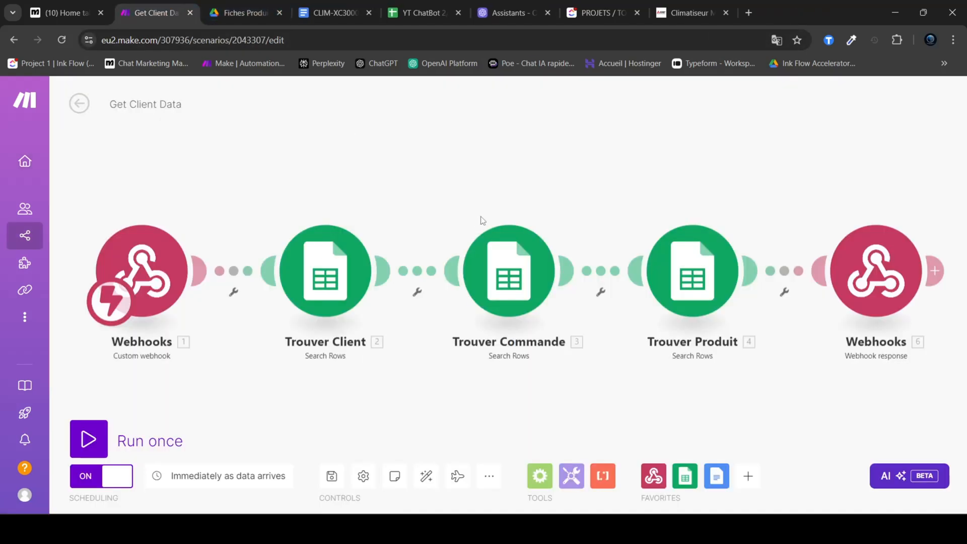
Step: Open the Import Blueprint dialog in Get Client Data, view its Blueprint JSON file field and close it without importing
left_click(490, 480)
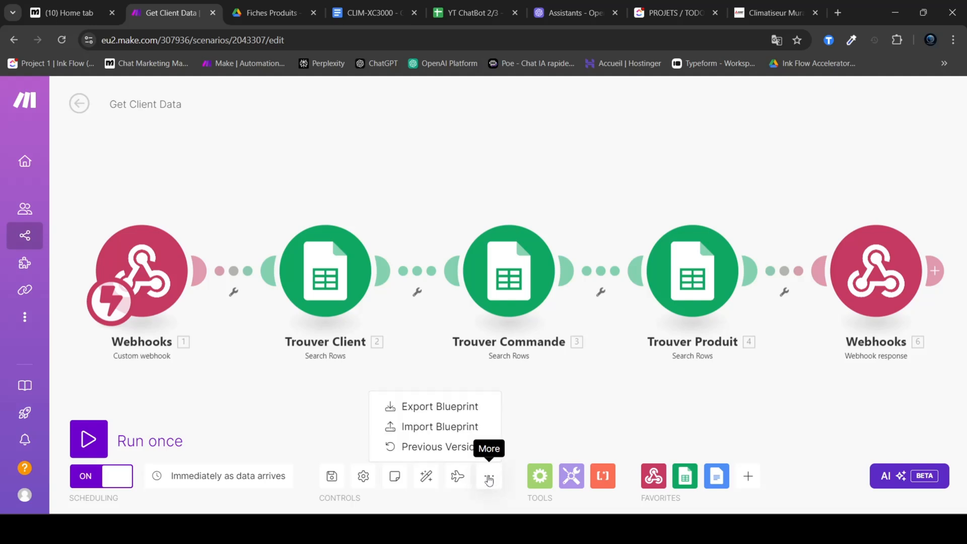
left_click(437, 427)
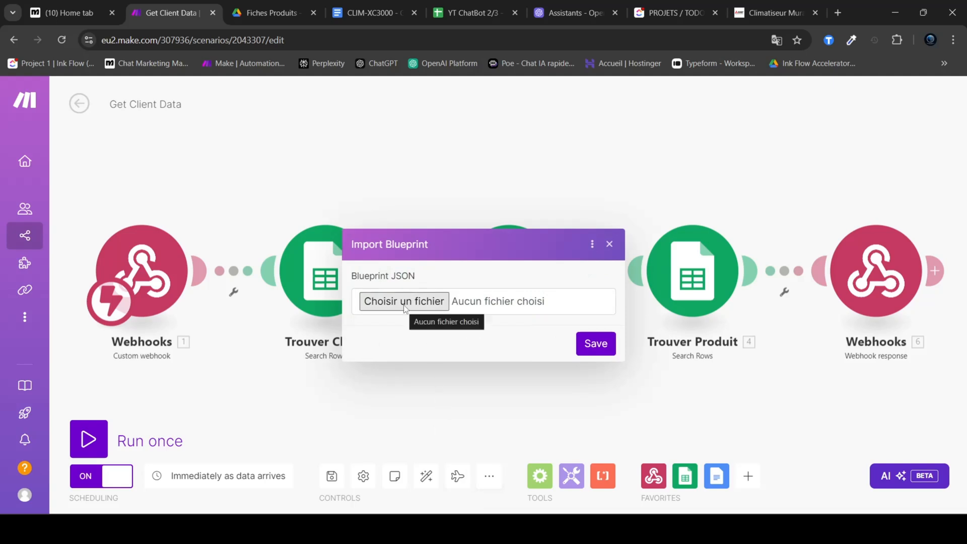
left_click_drag(416, 276, 390, 276)
left_click(430, 279)
left_click(609, 244)
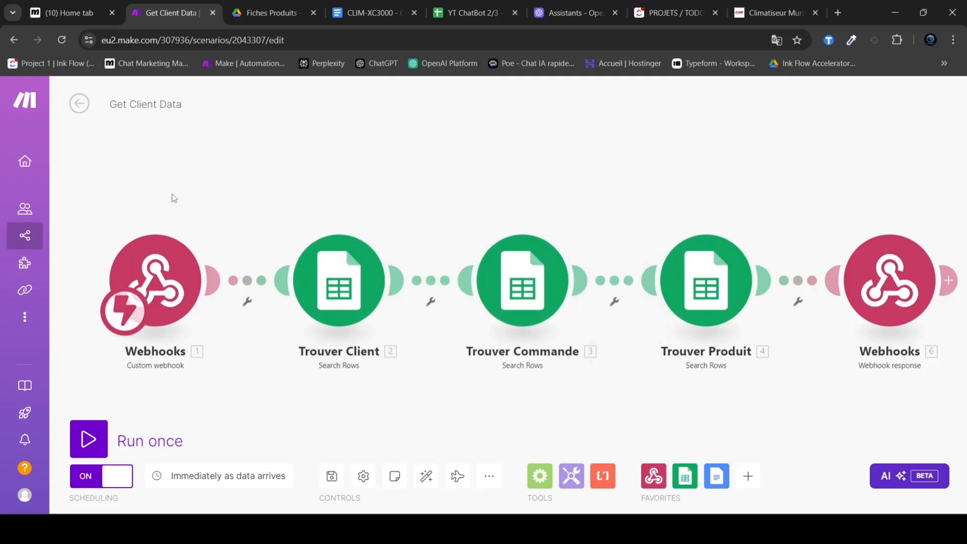
Step: Examine the Get Client Data scenario's title and its module chain from the custom webhook to the webhook response
left_click_drag(161, 177, 881, 414)
left_click(631, 185)
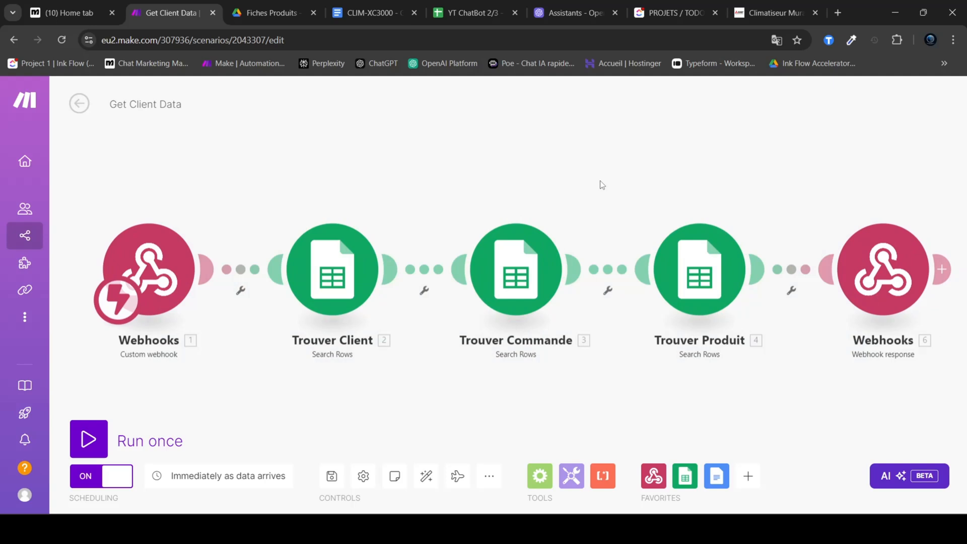
left_click_drag(568, 173, 557, 174)
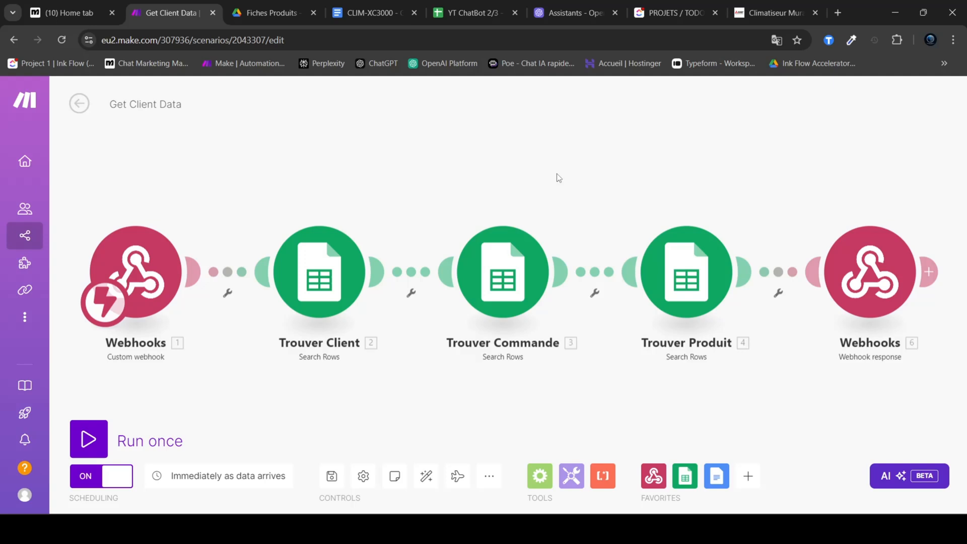
left_click(128, 104)
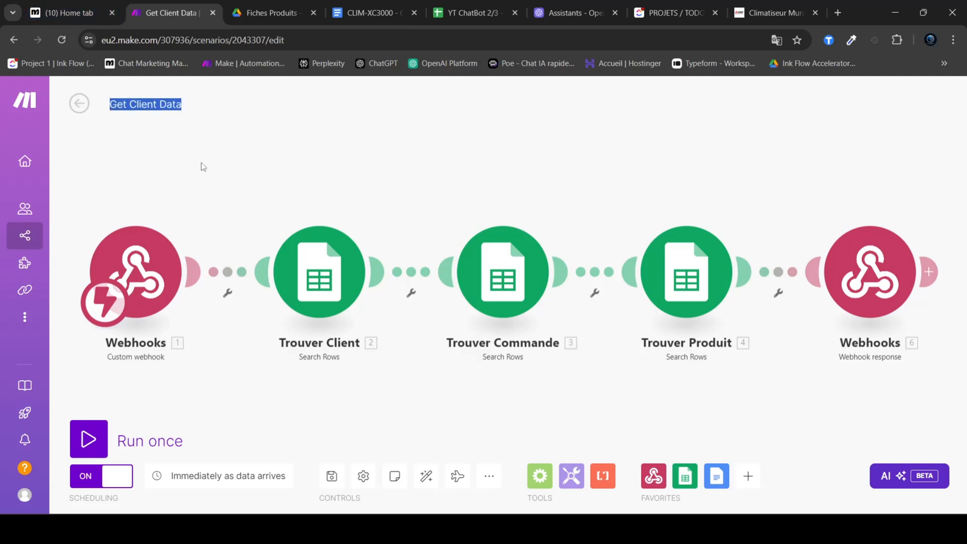
left_click(127, 104)
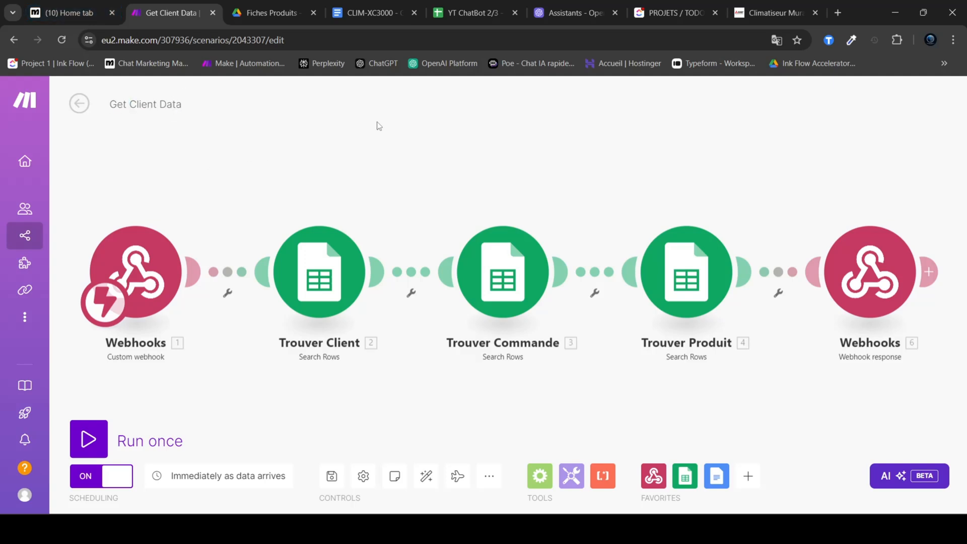
Step: Switch to the YT ChatBot 2/3 spreadsheet and examine the Tel column and the last client's row in the Clients sheet
left_click(458, 13)
left_click(227, 341)
left_click(246, 320)
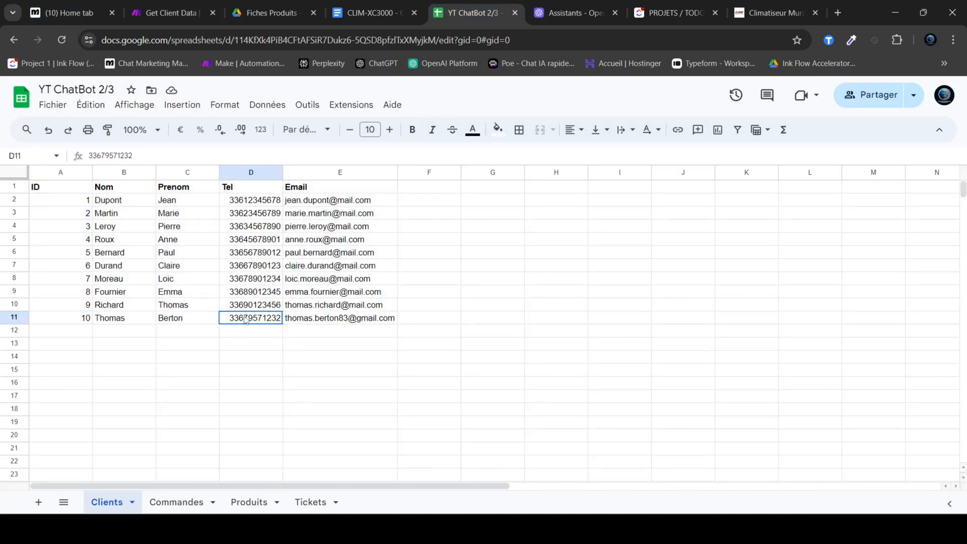
left_click_drag(247, 195, 252, 319)
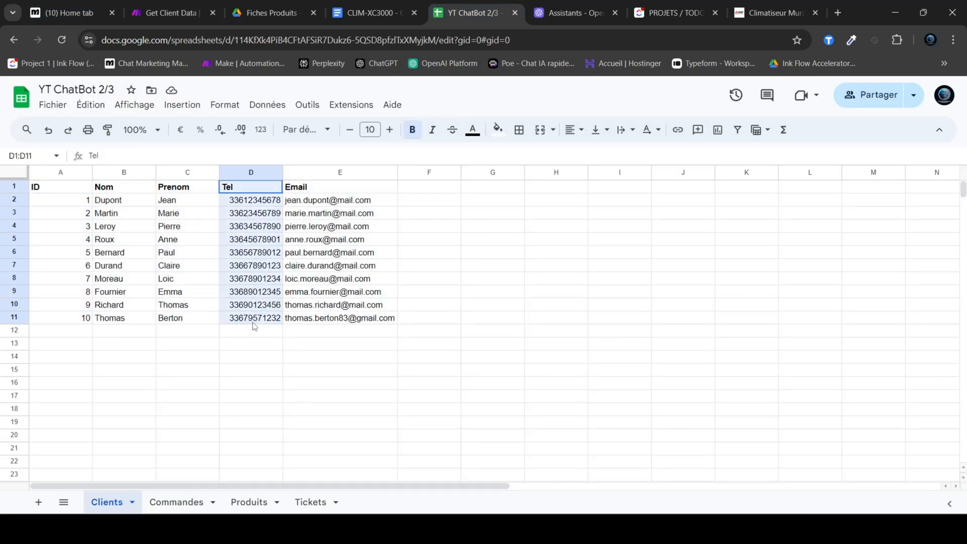
left_click(267, 343)
left_click(250, 320)
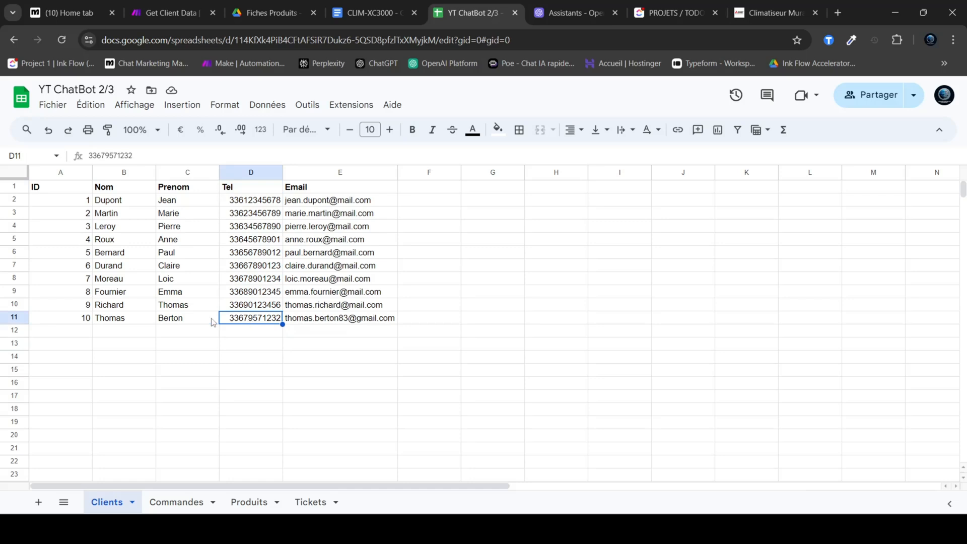
left_click_drag(54, 320, 292, 317)
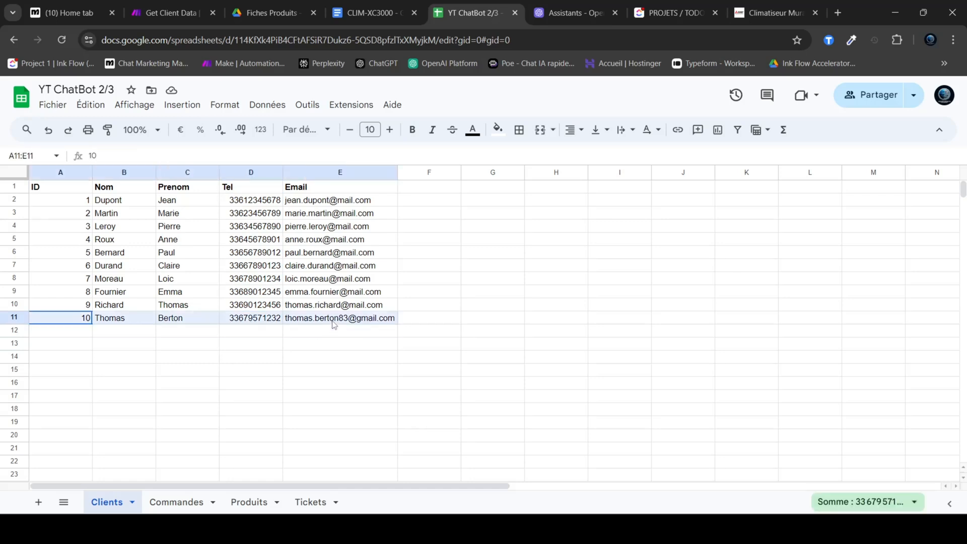
left_click(158, 330)
left_click(67, 321)
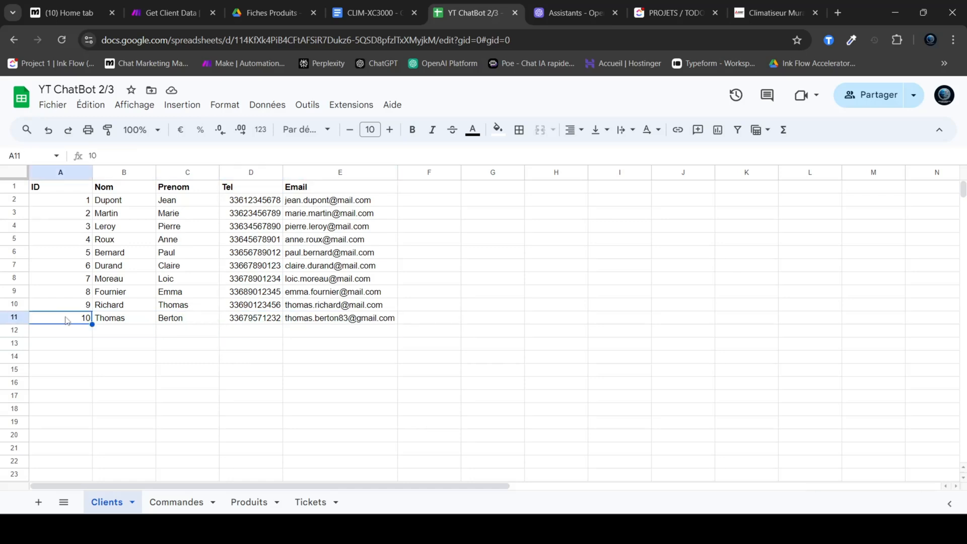
Step: Compare the last row's ID in the Commandes sheet with the last client's record in the Clients sheet
left_click(177, 502)
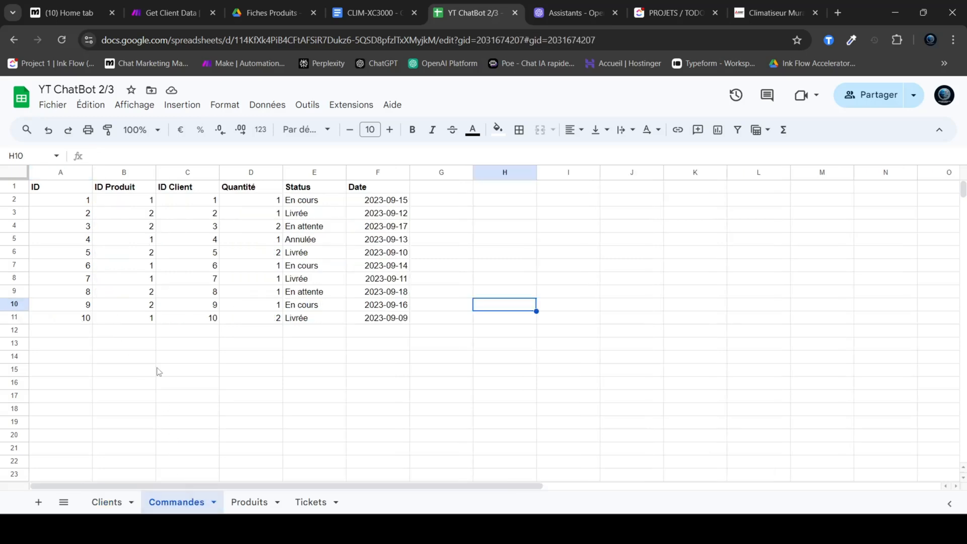
left_click(81, 323)
left_click(103, 502)
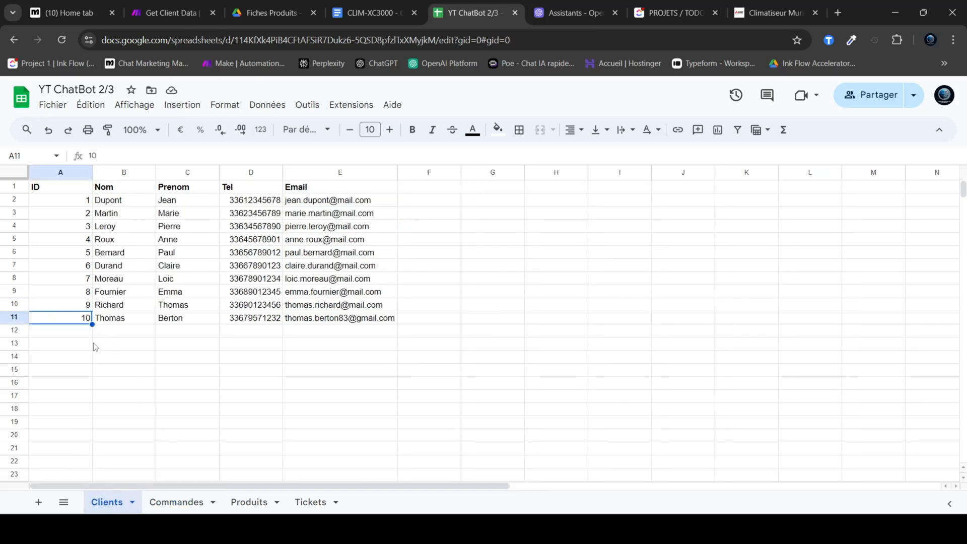
left_click_drag(71, 323, 324, 320)
left_click(123, 331)
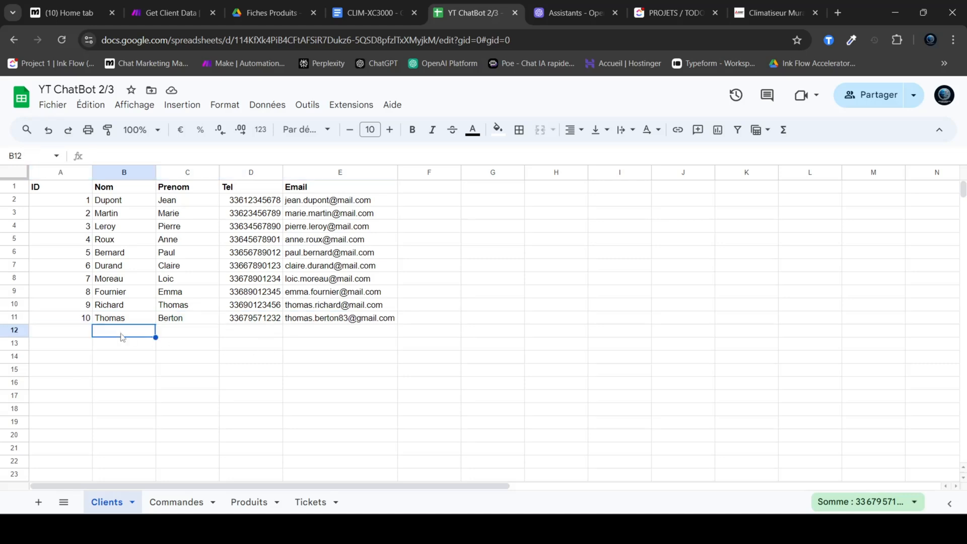
left_click(67, 322)
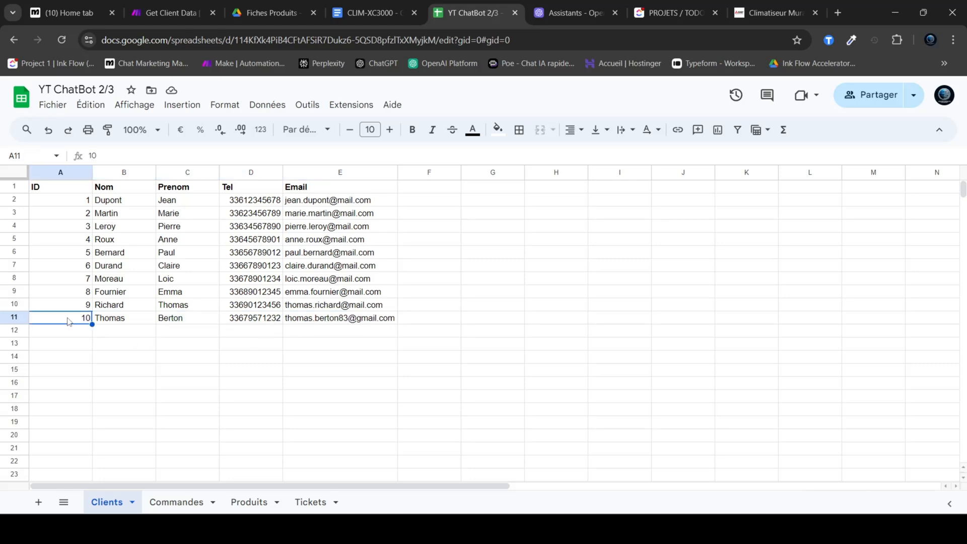
Step: Examine the ID Client column in the Commandes sheet and the last order's Status and Date
left_click(176, 502)
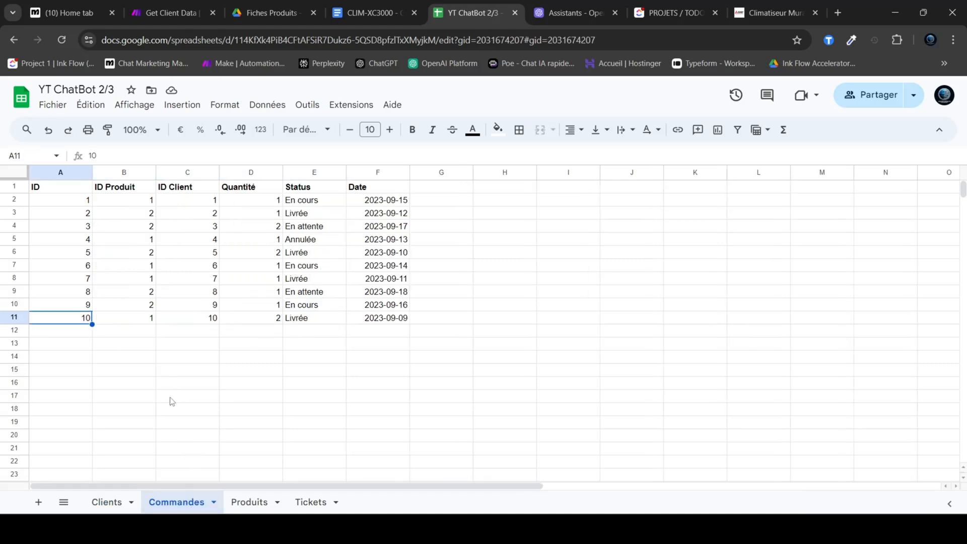
left_click(147, 371)
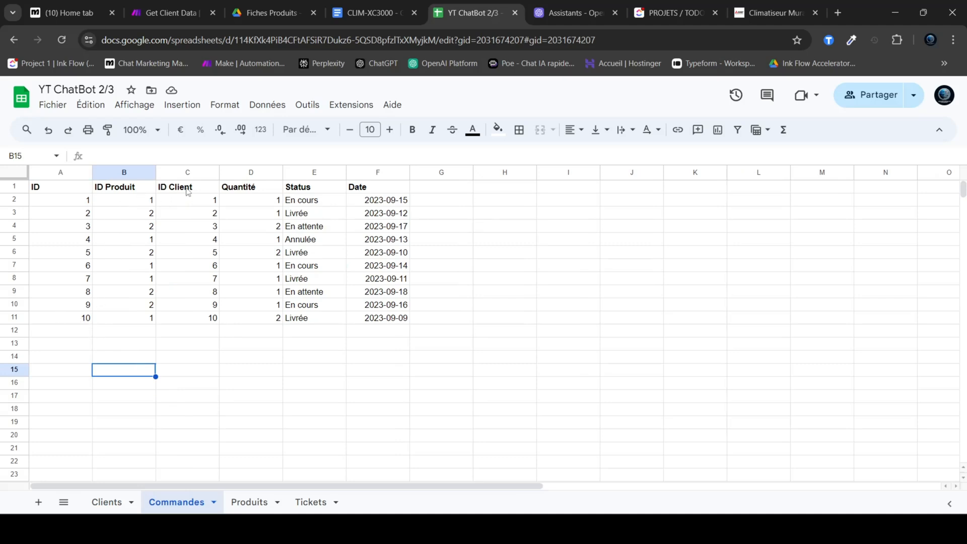
left_click_drag(187, 190, 212, 312)
left_click(196, 319)
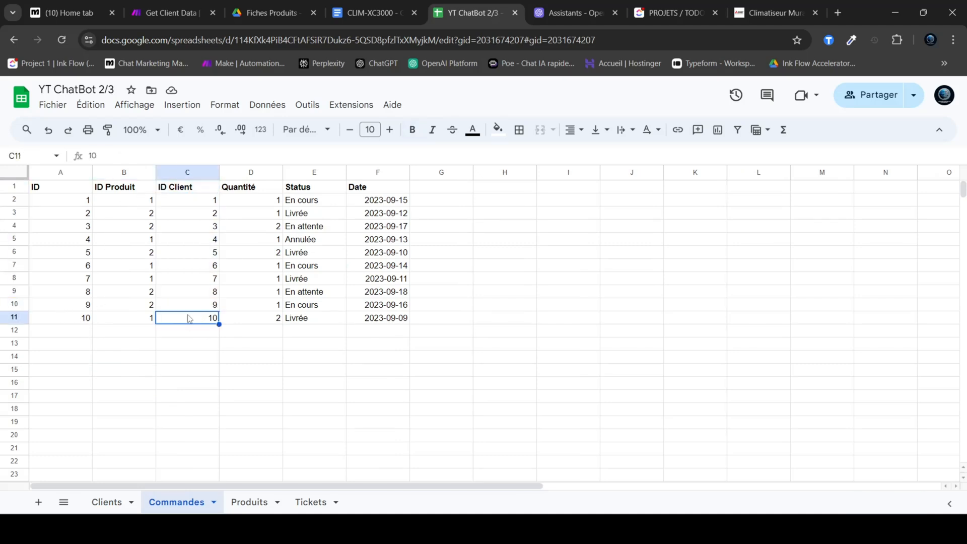
left_click_drag(64, 322, 384, 319)
left_click(322, 319)
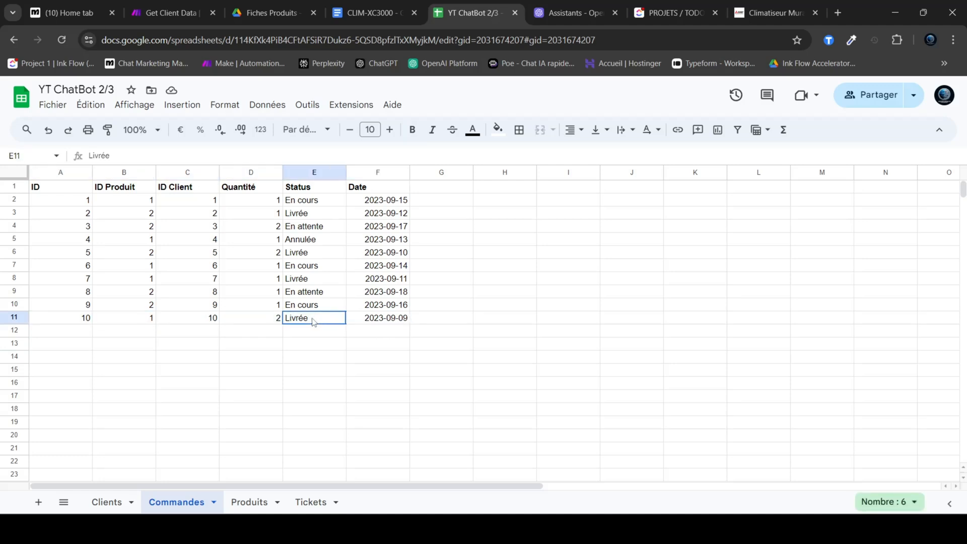
left_click(392, 323)
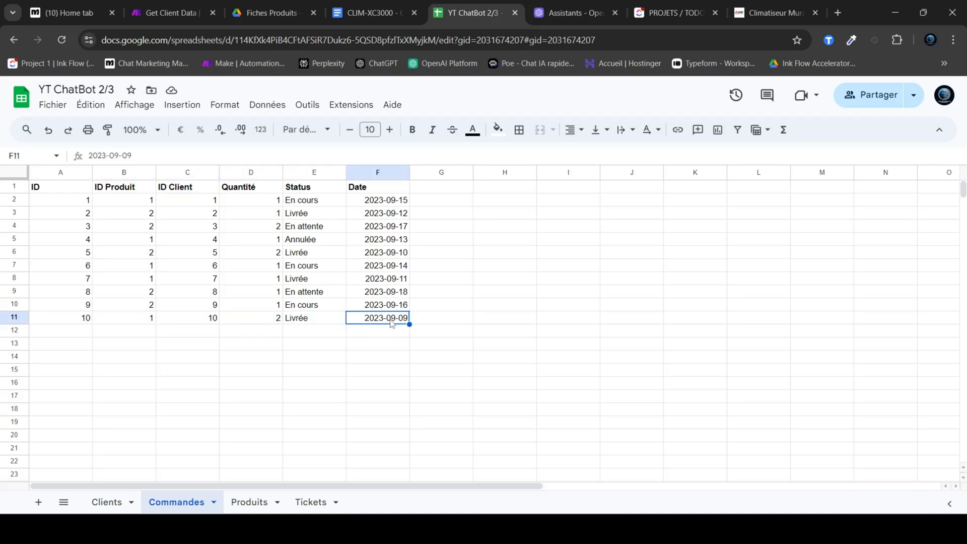
Step: Check the last order's ID Produit and ID Client, and look up the matching product in the Produits sheet
left_click(126, 322)
left_click(196, 318)
left_click(143, 321)
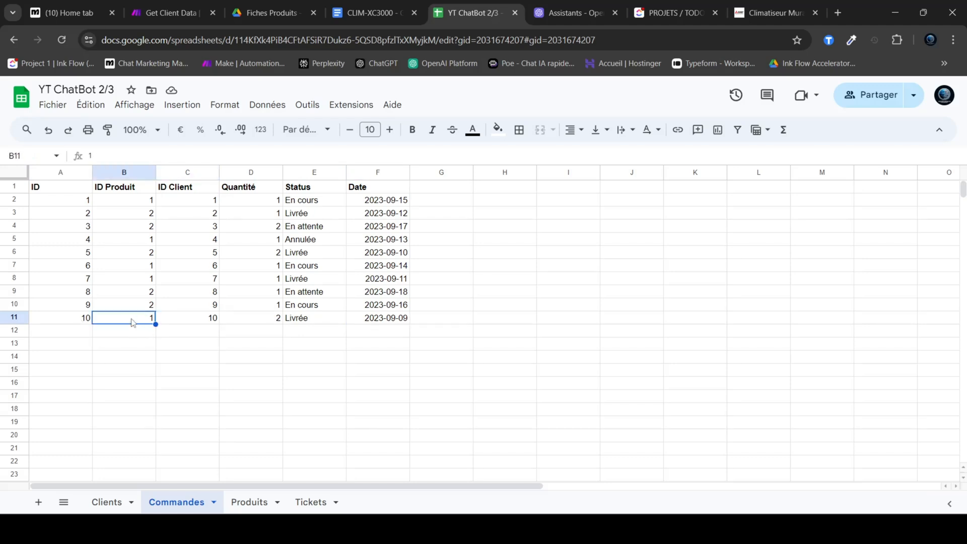
left_click(142, 309)
left_click(144, 320)
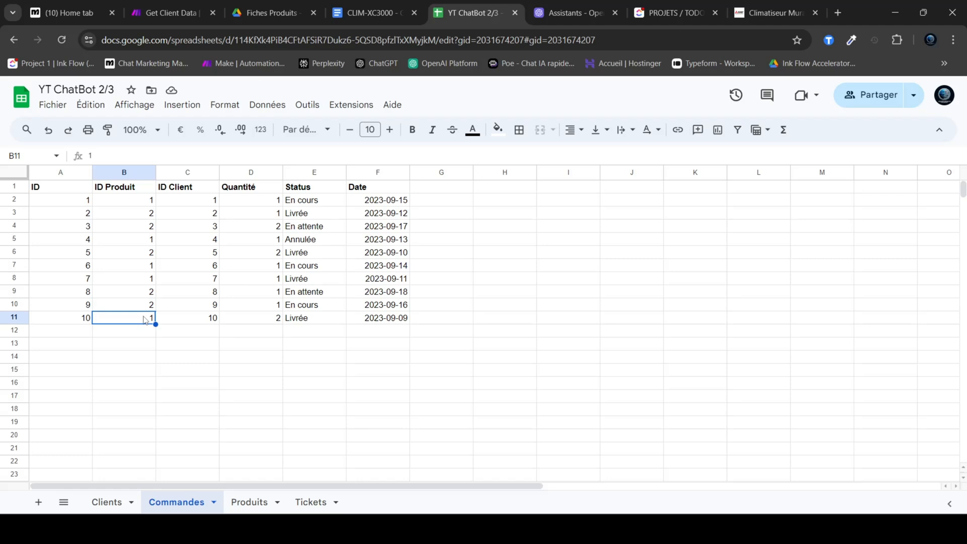
left_click(250, 502)
left_click(64, 210)
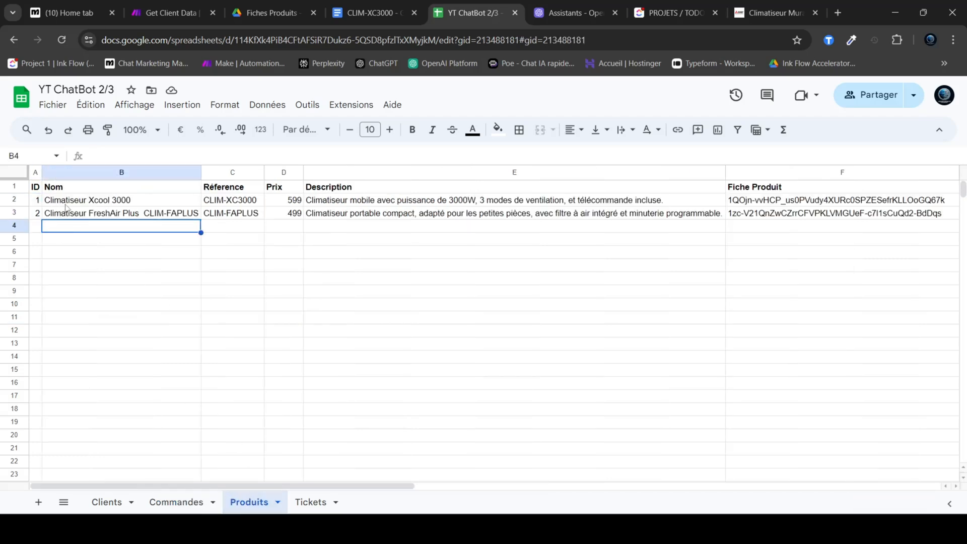
Step: Examine the ID, name and row of the Climatiseur Xcool 3000 product in the Produits sheet
left_click(71, 204)
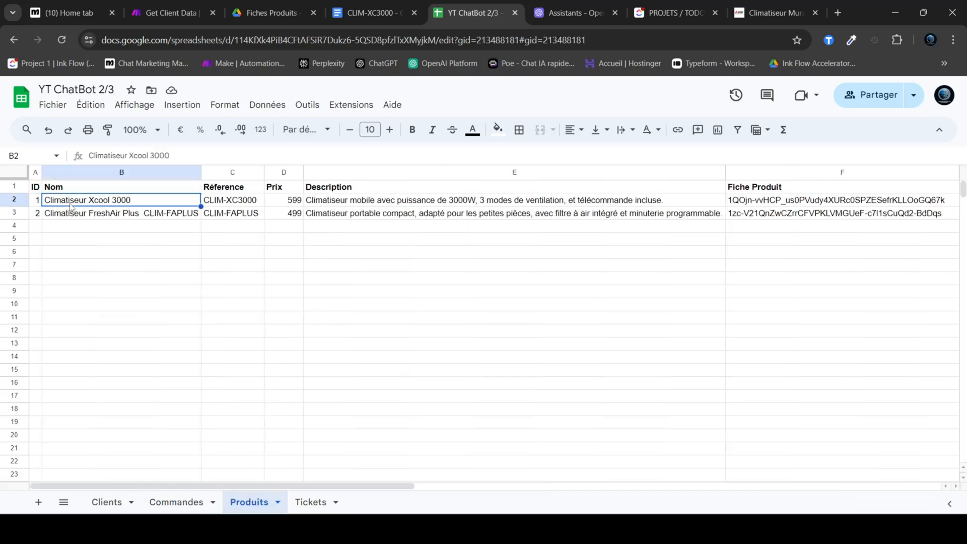
left_click(35, 202)
left_click(14, 200)
left_click(232, 213)
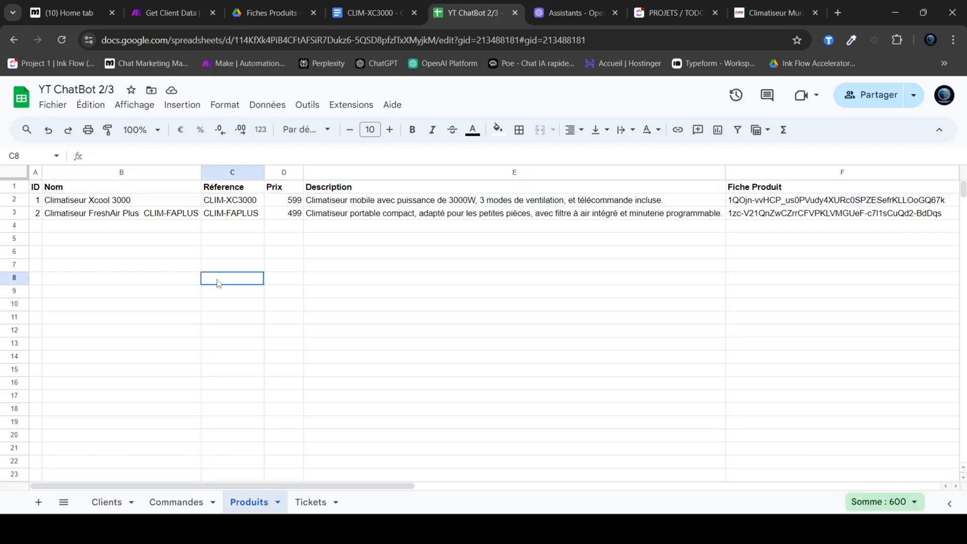
Step: Switch to the Get Client Data scenario in Make and examine the filter of the Trouver Client module
left_click(166, 13)
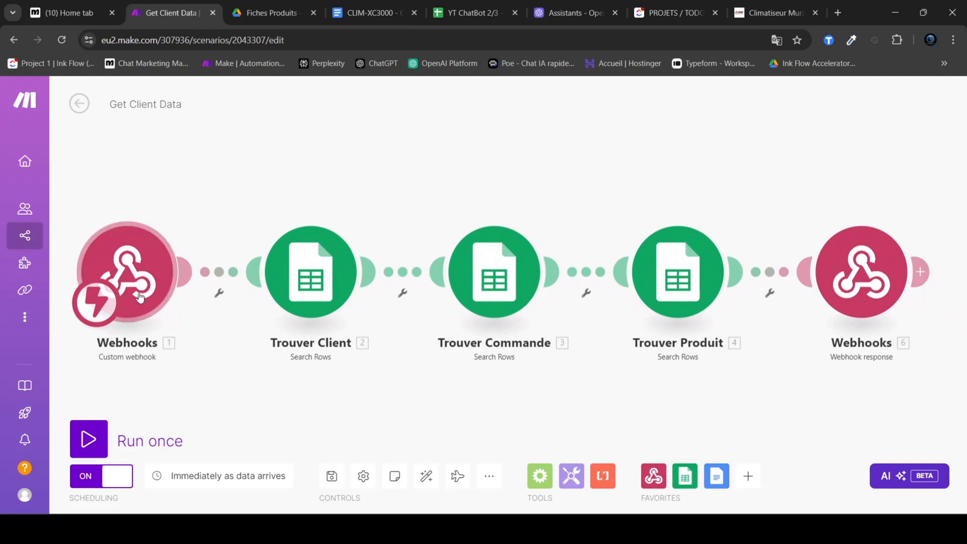
left_click(321, 274)
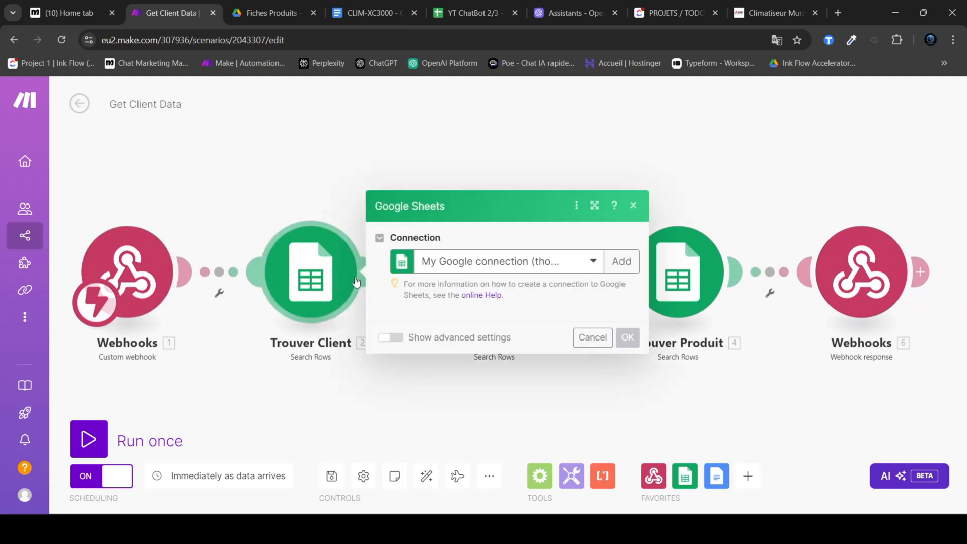
scroll(503, 290, "down", 1)
scroll(504, 292, "down", 1)
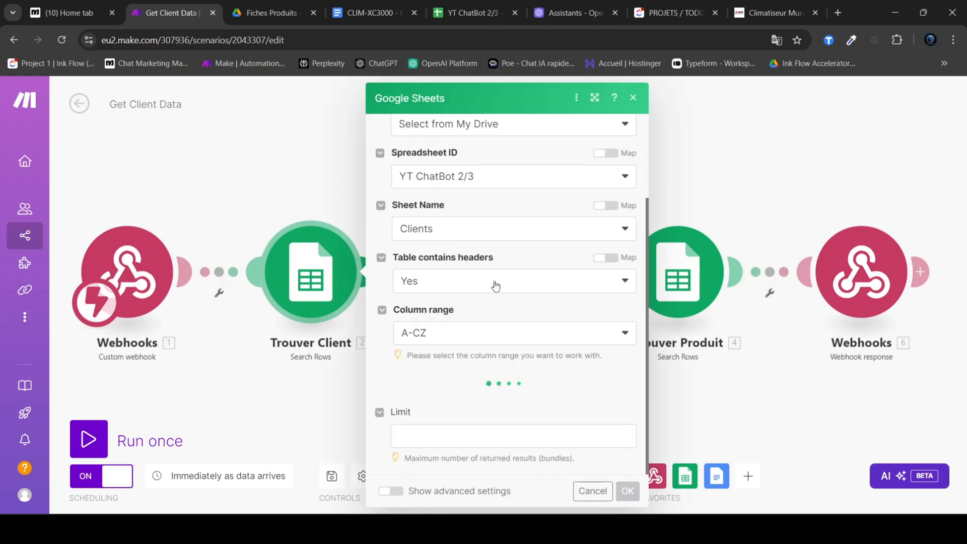
scroll(419, 331, "down", 3)
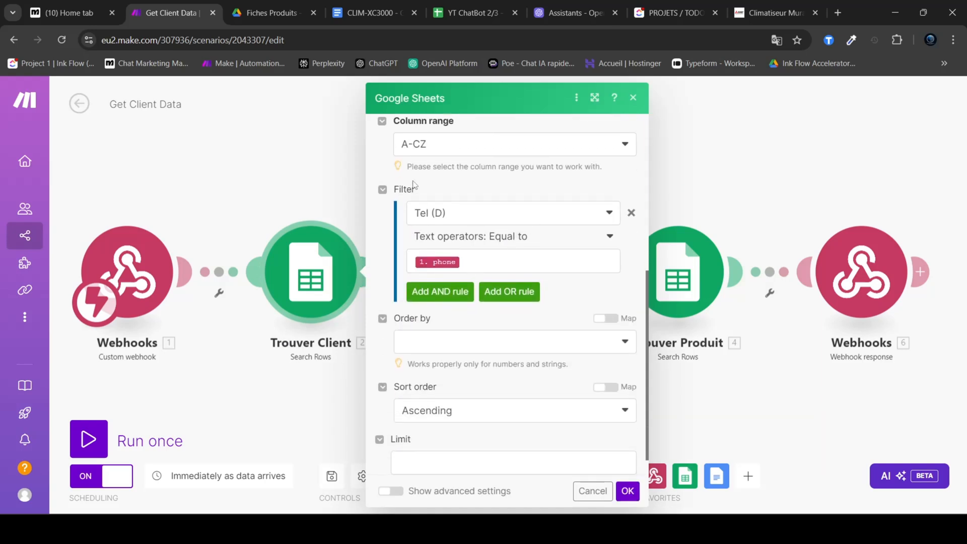
left_click_drag(417, 190, 397, 193)
left_click(466, 191)
Step: Compare the Tel column in the Clients sheet with the webhook phone value mapped in the Trouver Client filter, and close the module settings
left_click(485, 4)
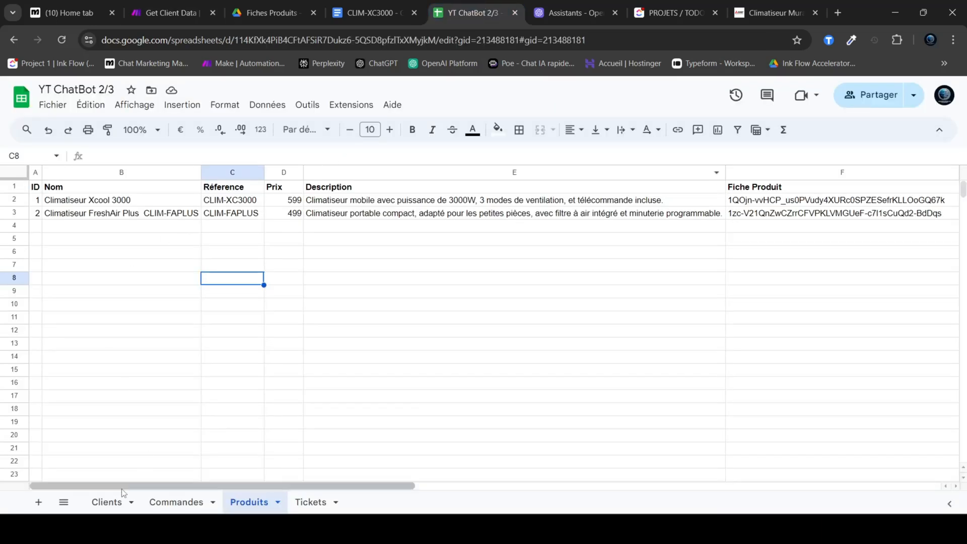
left_click(107, 502)
left_click(243, 172)
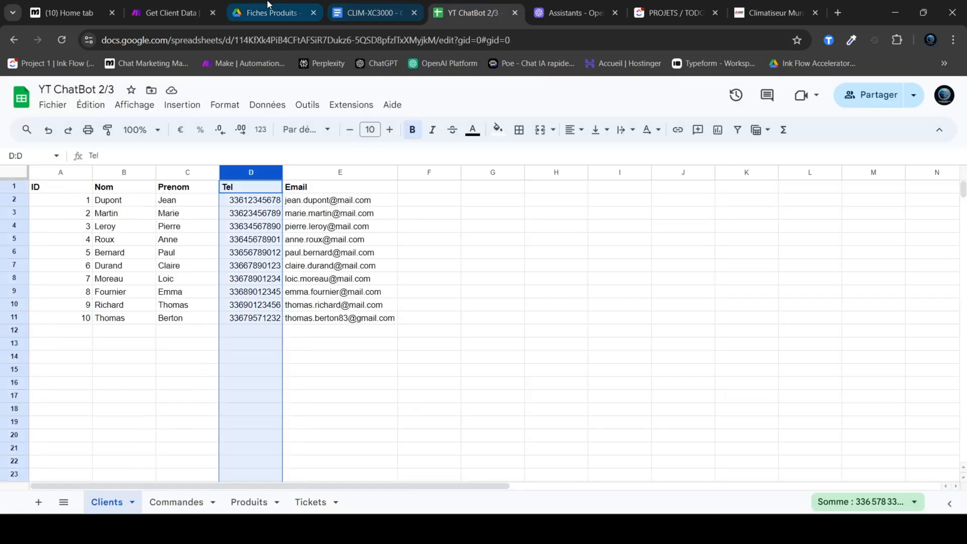
left_click(166, 12)
left_click(472, 261)
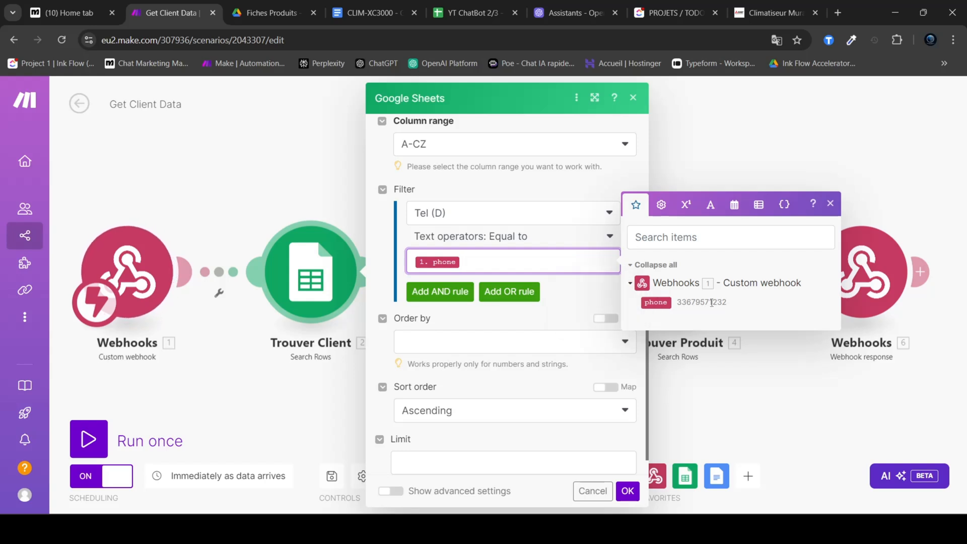
left_click(297, 196)
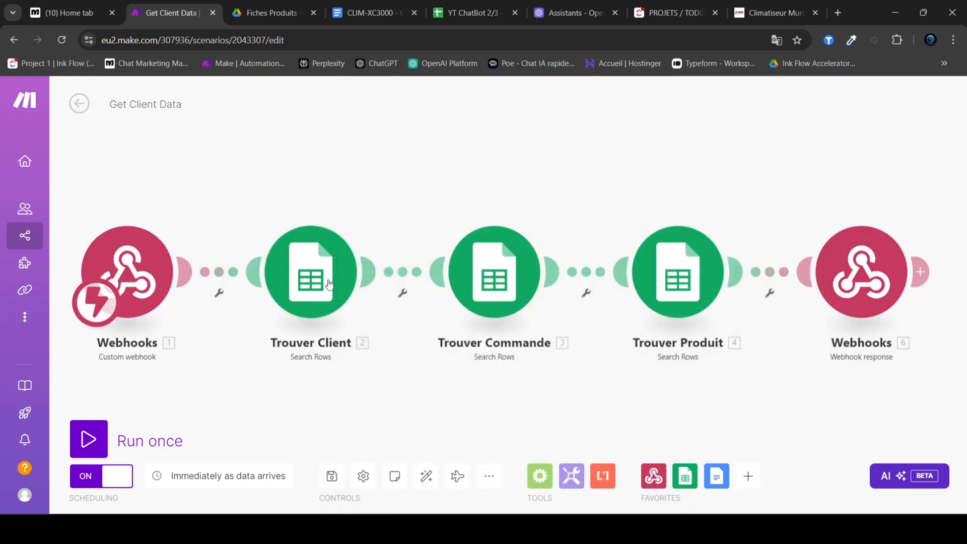
Step: Play the scenario's flow animation and start a single run of Get Client Data that waits for webhook data
left_click(458, 476)
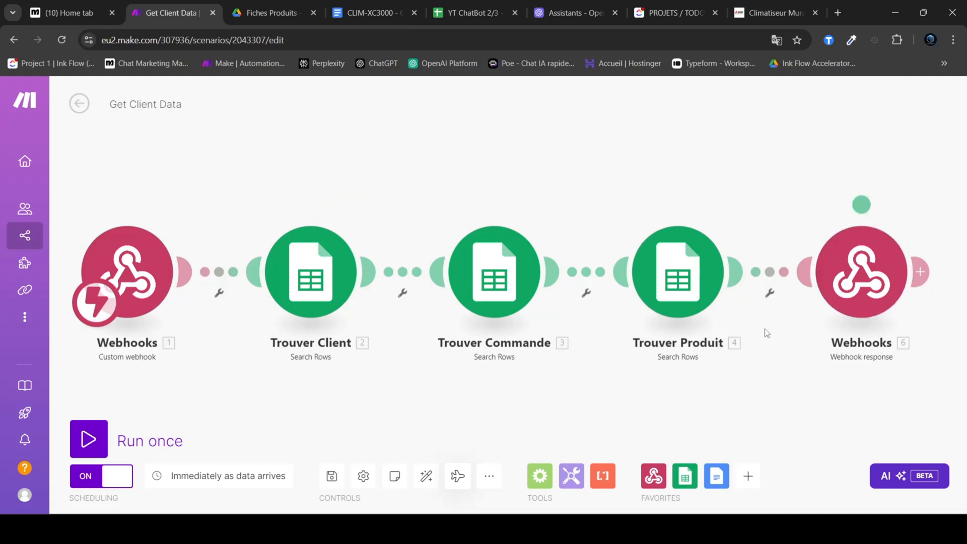
left_click(101, 438)
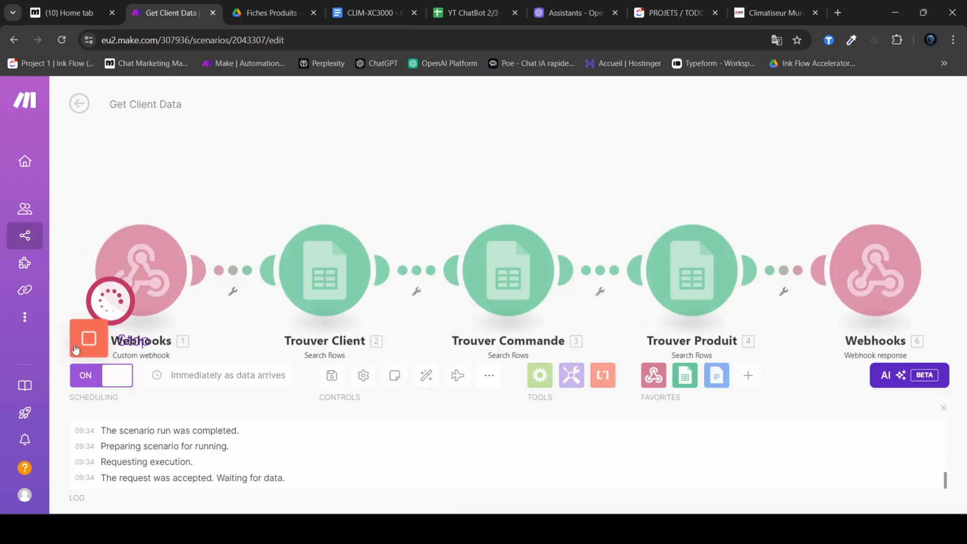
left_click(99, 336)
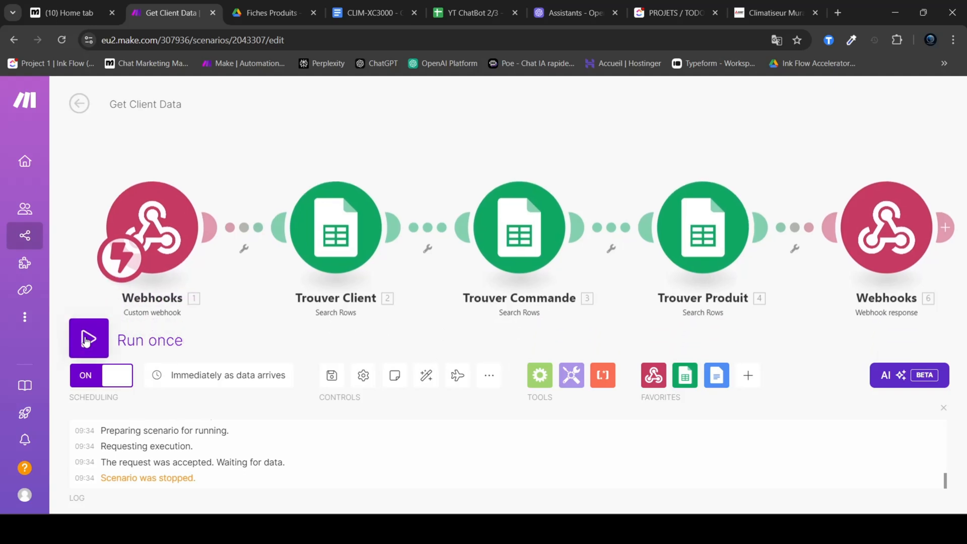
left_click(99, 337)
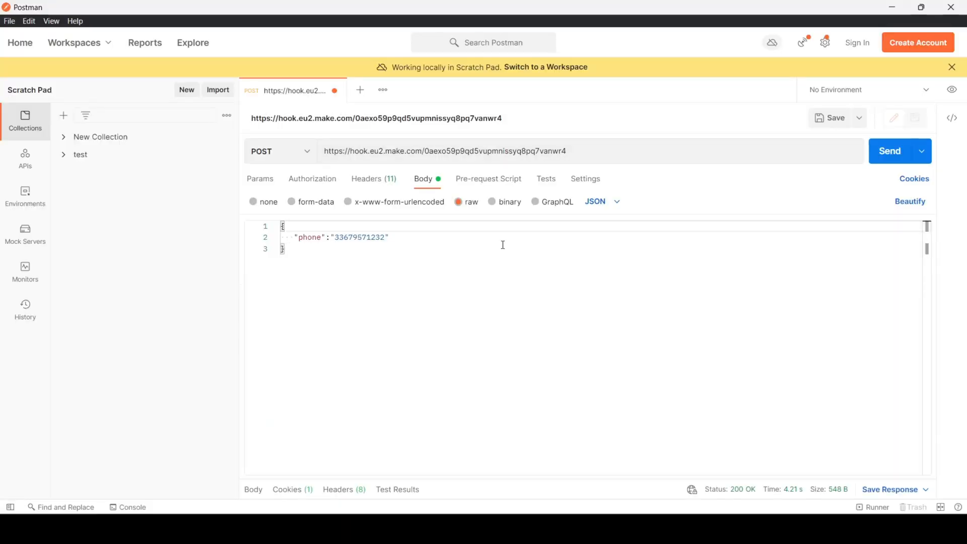
Step: Switch to Postman, check the webhook URL and the JSON body containing the phone field, and send the POST request
triple_click(583, 151)
left_click(549, 270)
double_click(318, 235)
left_click(324, 263)
key("ctrl+a")
left_click(312, 263)
double_click(309, 237)
left_click(356, 268)
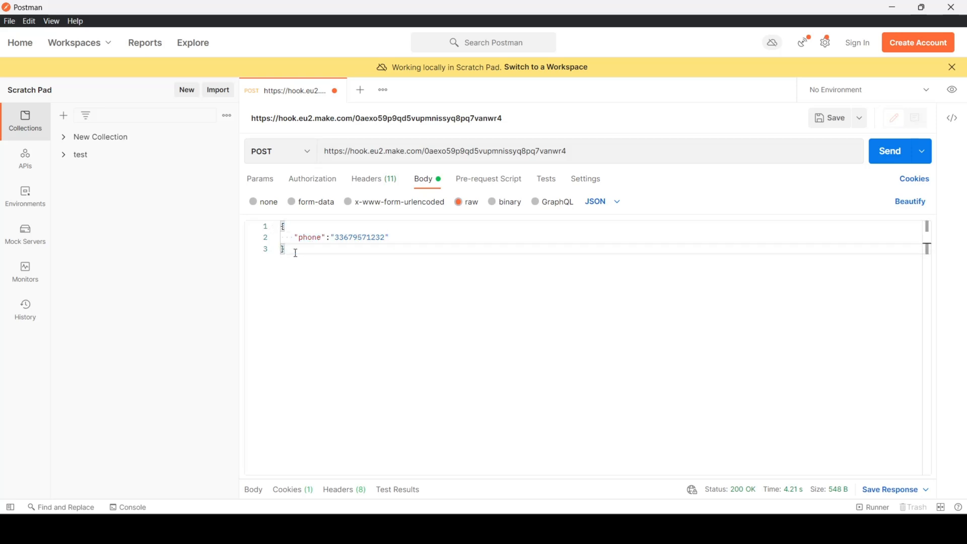
left_click(885, 159)
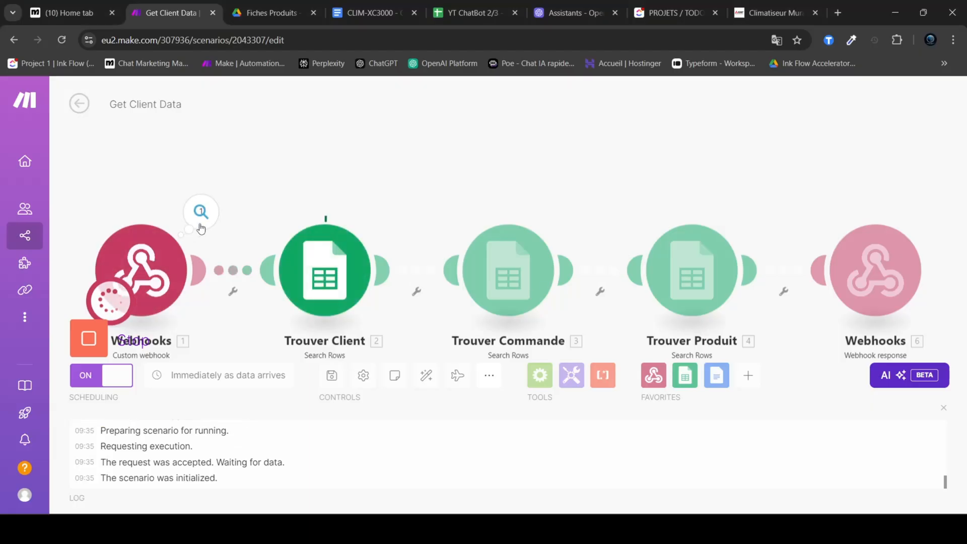
Step: Return to Make and inspect the run's incoming webhook bundle plus the Body and Custom headers of the final webhook response
left_click(201, 212)
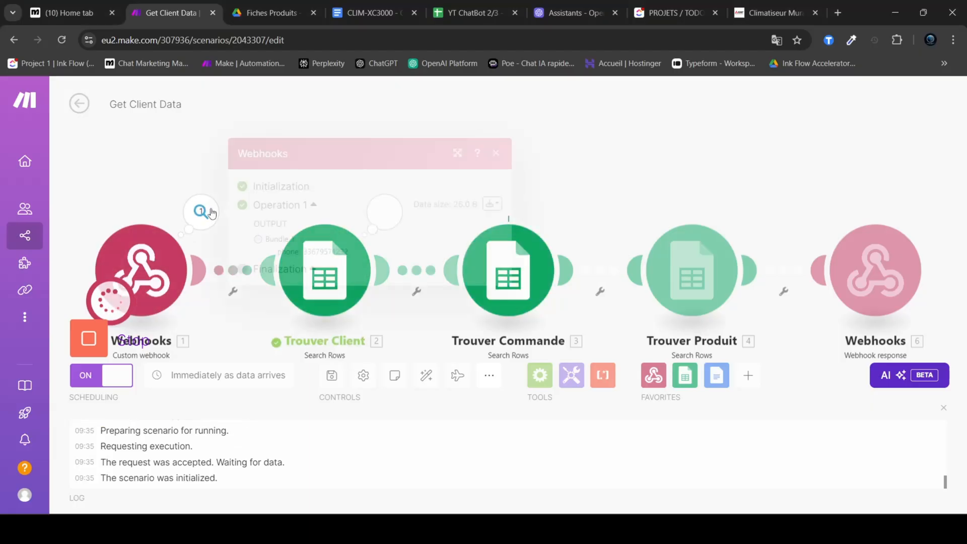
left_click(558, 143)
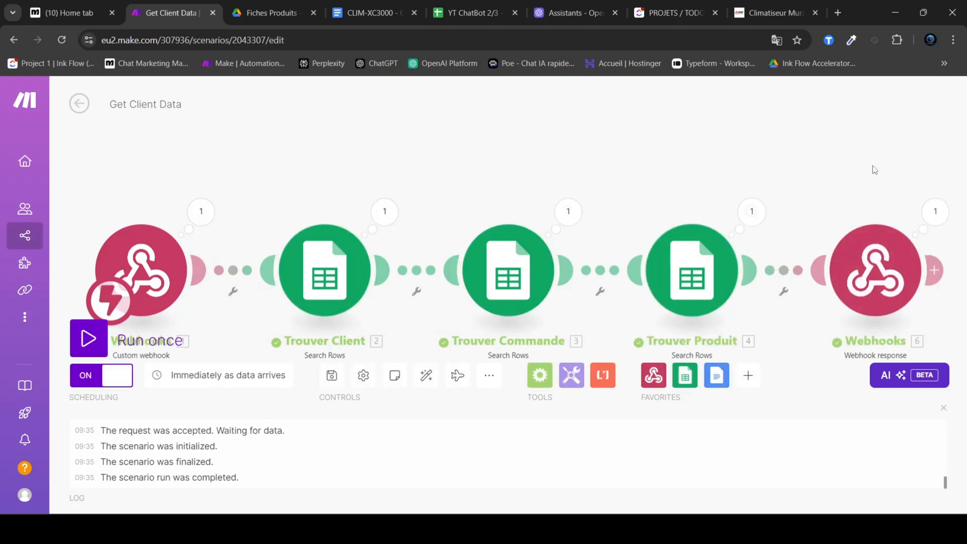
left_click(935, 211)
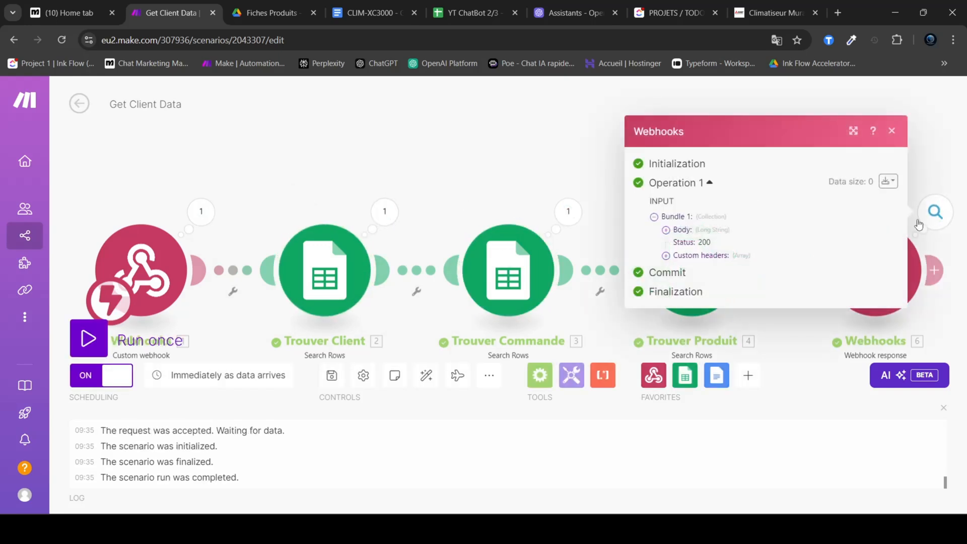
left_click(690, 258)
left_click(680, 222)
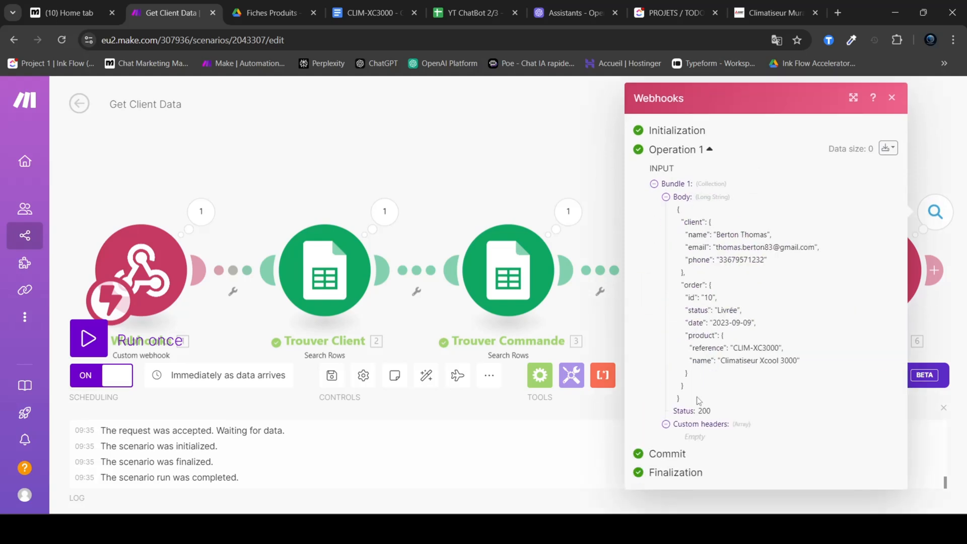
left_click_drag(698, 401, 662, 227)
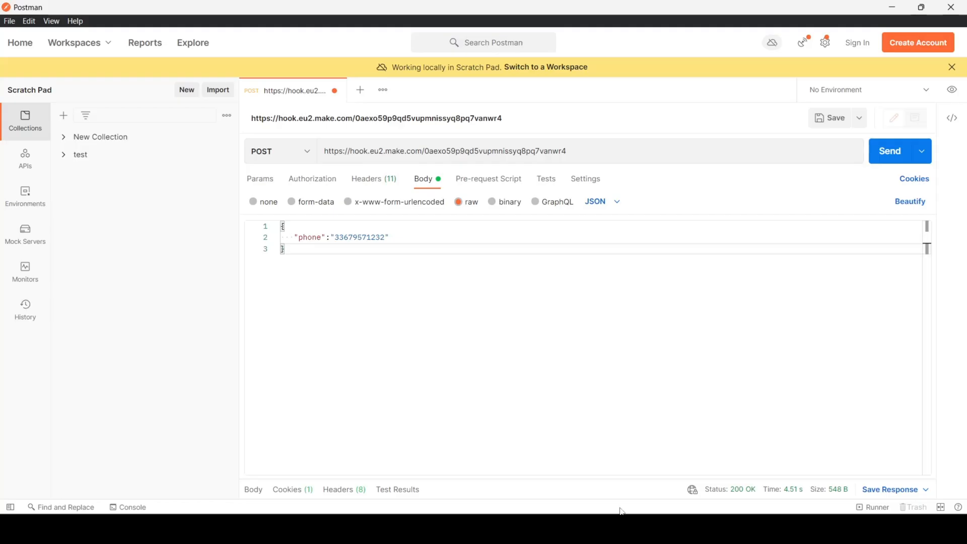
Step: Enlarge Postman's response pane and examine the client's name and email, and the order's id, status, date and product
left_click_drag(497, 471, 502, 256)
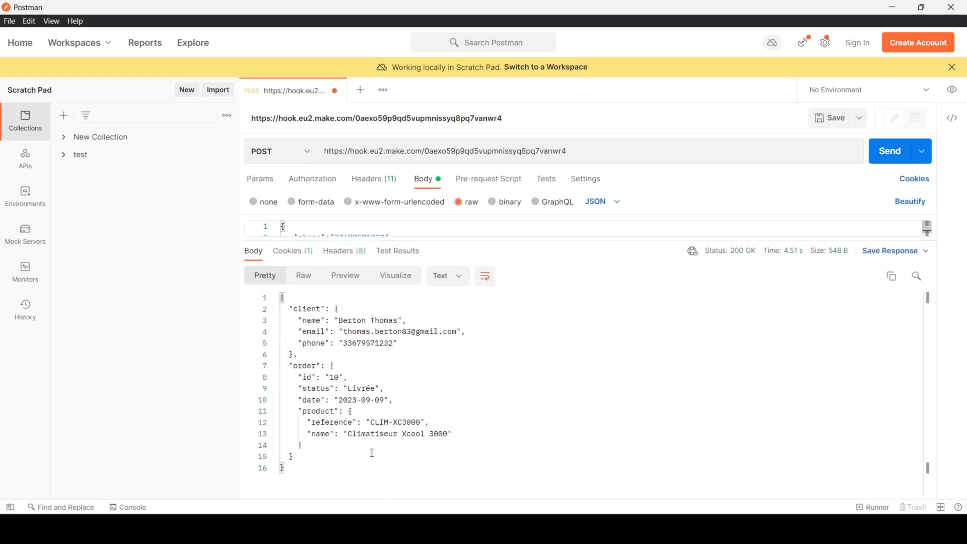
left_click_drag(334, 320, 401, 319)
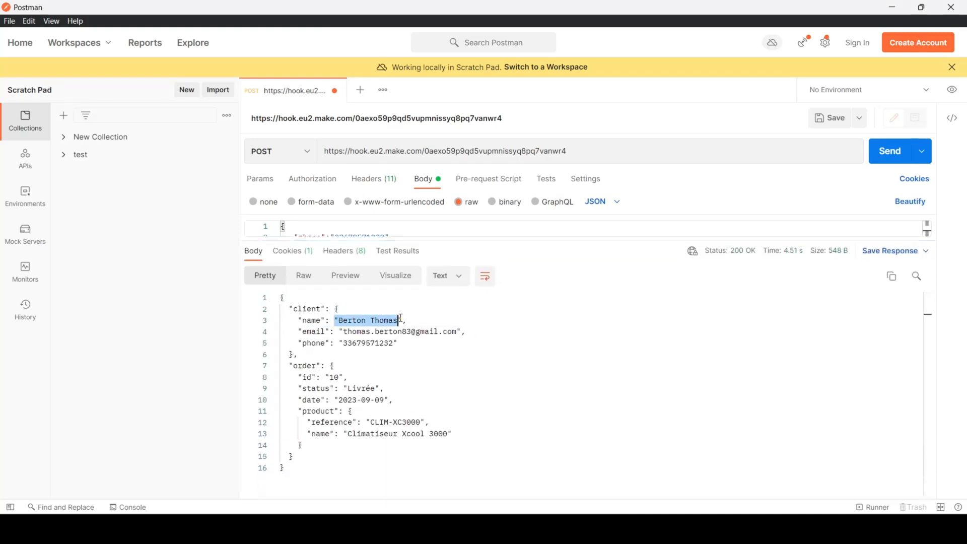
left_click_drag(344, 332, 466, 332)
left_click_drag(318, 380, 406, 386)
left_click(381, 379)
left_click(417, 390)
left_click_drag(335, 400, 388, 400)
left_click(394, 400)
left_click_drag(339, 422, 438, 457)
left_click(432, 463)
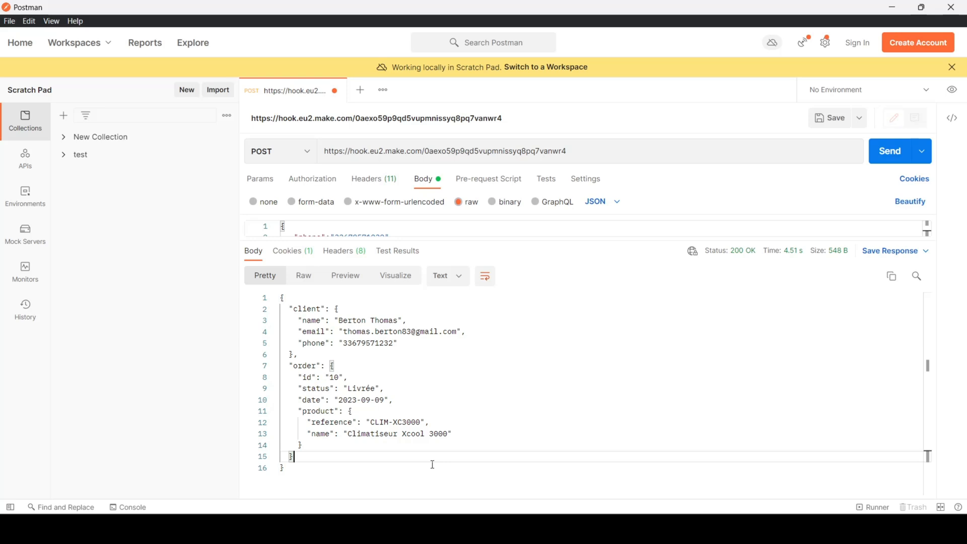
Step: Switch back to Make and review the Get Client Data module chain from the incoming webhook to the webhook response
key("alt+Tab")
left_click(461, 171)
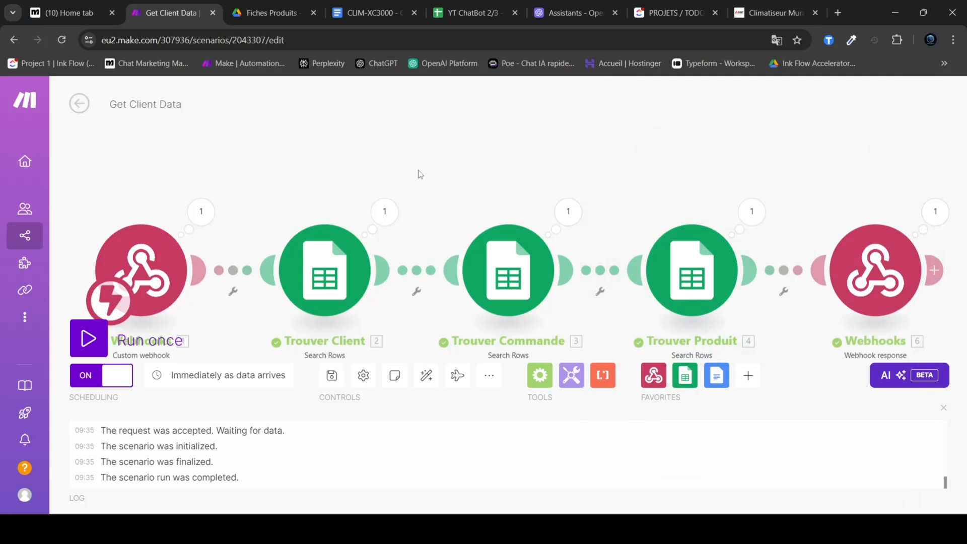
left_click_drag(160, 154, 863, 338)
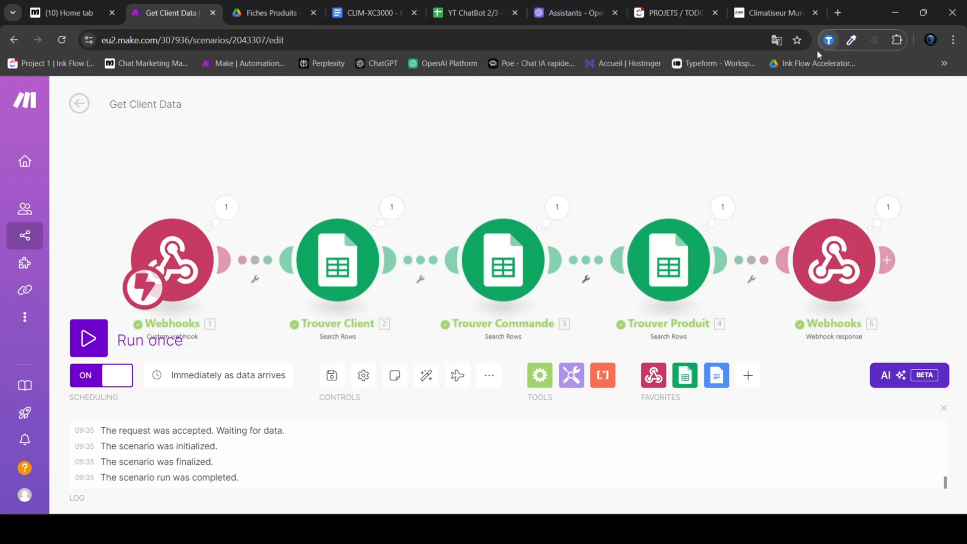
Step: Open the OpenAI Platform site at platform.openai.com in a private browsing window
key("ctrl+shift+n")
type("pl")
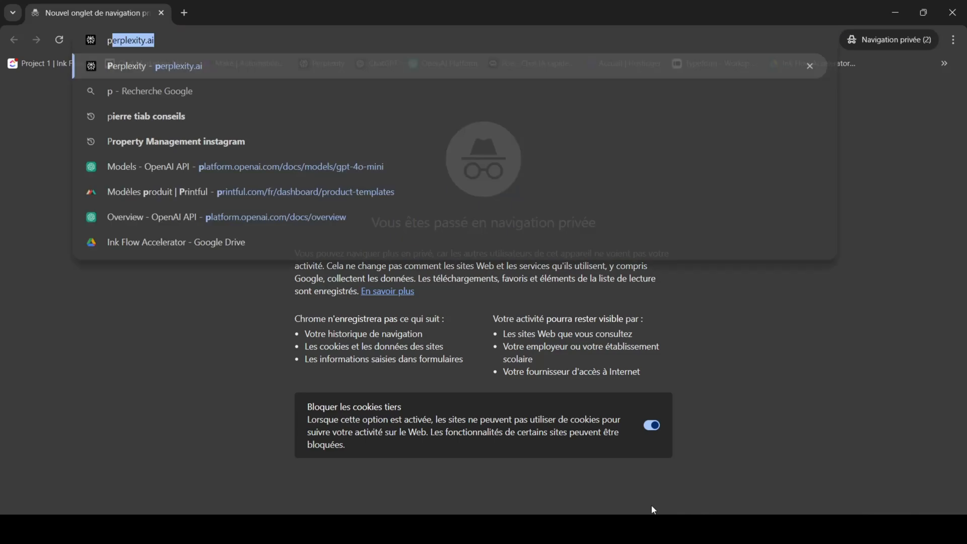
type("a")
key("Right")
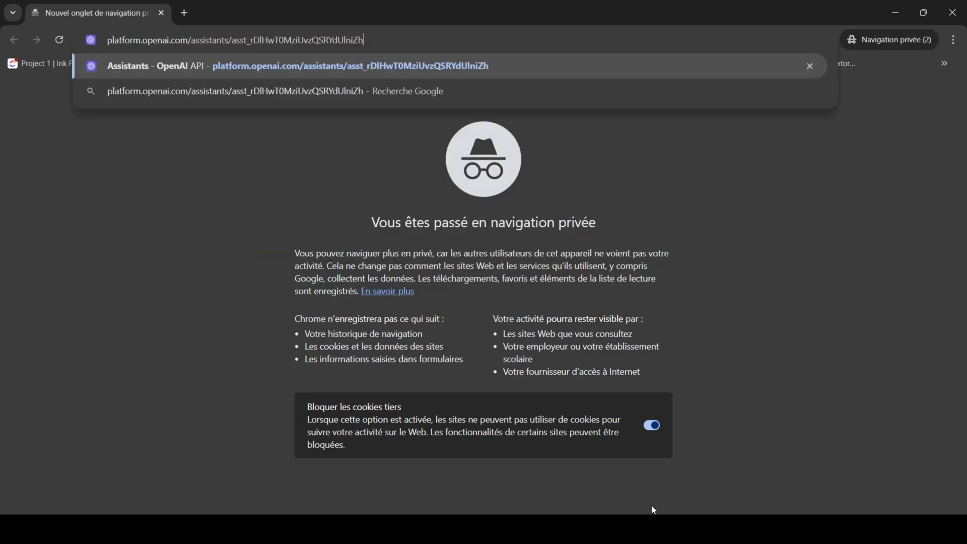
key("BackSpace")
key("BackSpace")
key("BackSpace")
key("BackSpace")
key("BackSpace")
key("BackSpace")
key("BackSpace")
key("BackSpace")
key("BackSpace")
key("BackSpace")
key("BackSpace")
key("BackSpace")
key("BackSpace")
key("BackSpace")
key("BackSpace")
key("BackSpace")
key("BackSpace")
key("BackSpace")
key("BackSpace")
key("BackSpace")
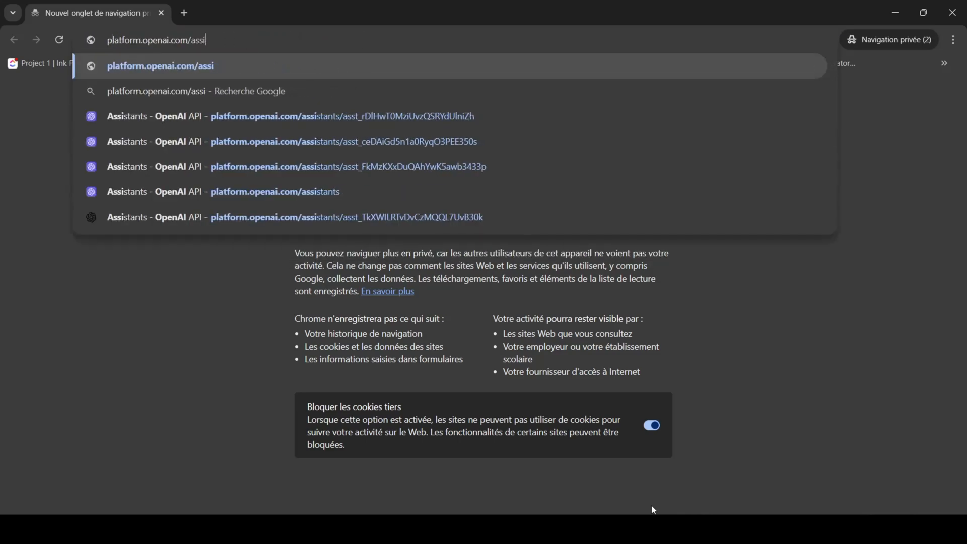
key("BackSpace")
key("BackSpace")
key("Return")
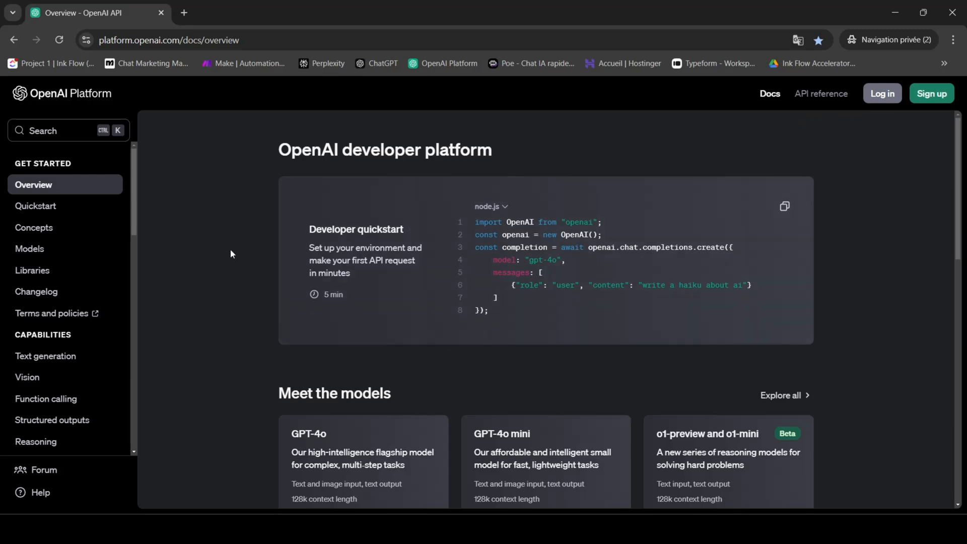
Step: Browse the OpenAI Platform documentation topics and close the private window
scroll(72, 277, "down", 10)
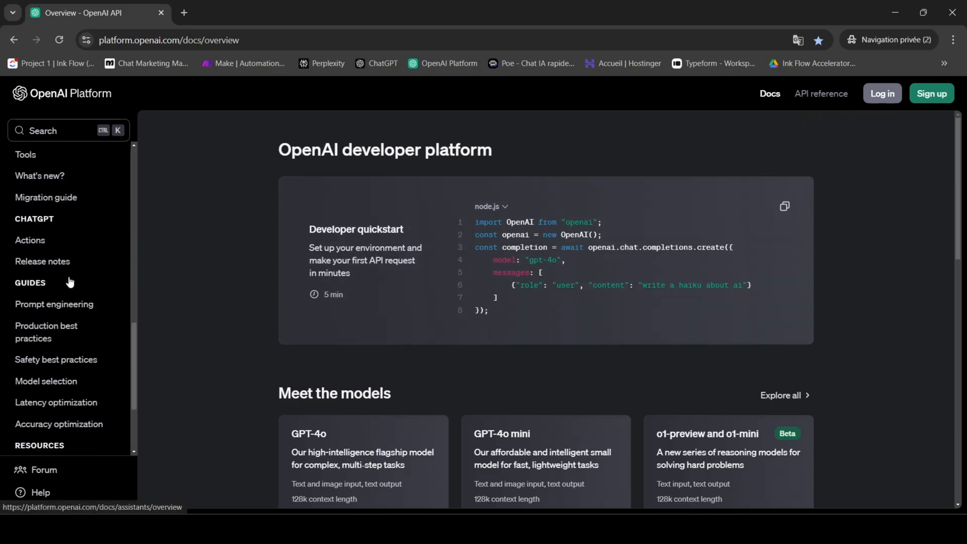
scroll(68, 292, "down", 3)
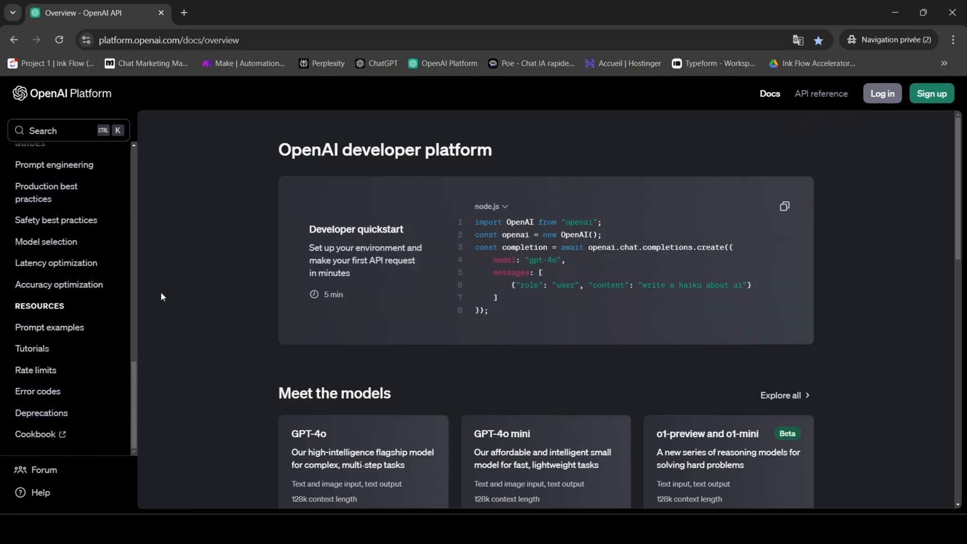
scroll(67, 311, "up", 12)
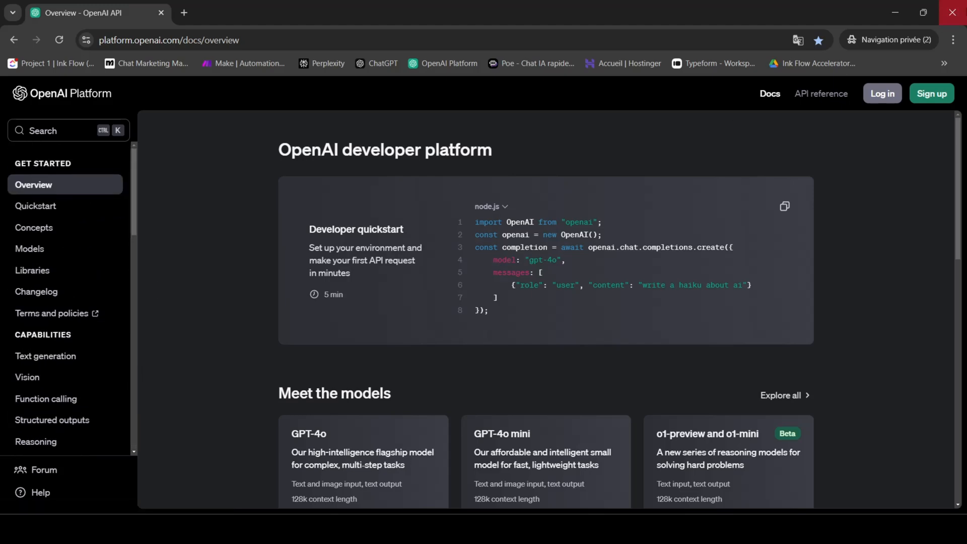
left_click(954, 11)
Step: Switch to the signed-in OpenAI Assistants page and open the organization's Billing overview through the account's profile settings
left_click(571, 13)
left_click(50, 94)
left_click(952, 100)
left_click(946, 99)
left_click(860, 182)
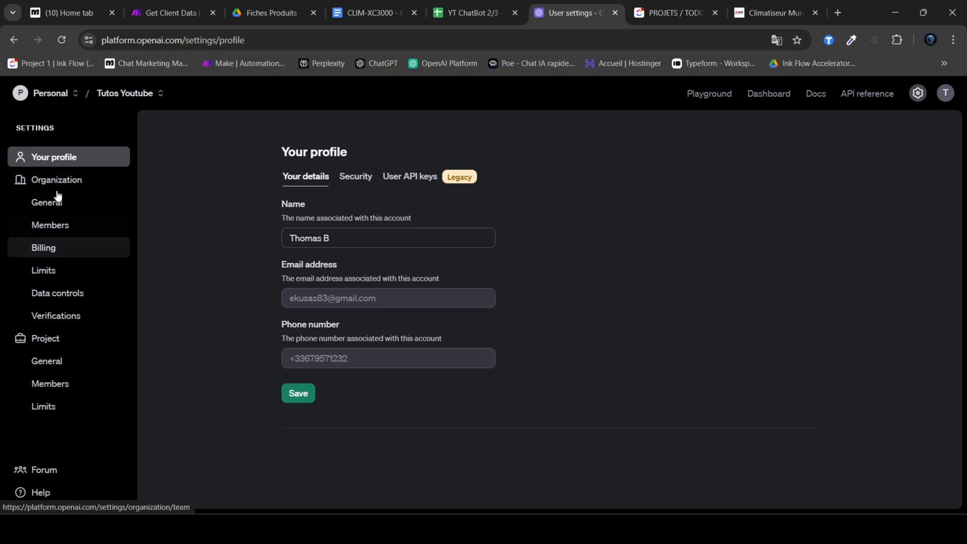
left_click(53, 249)
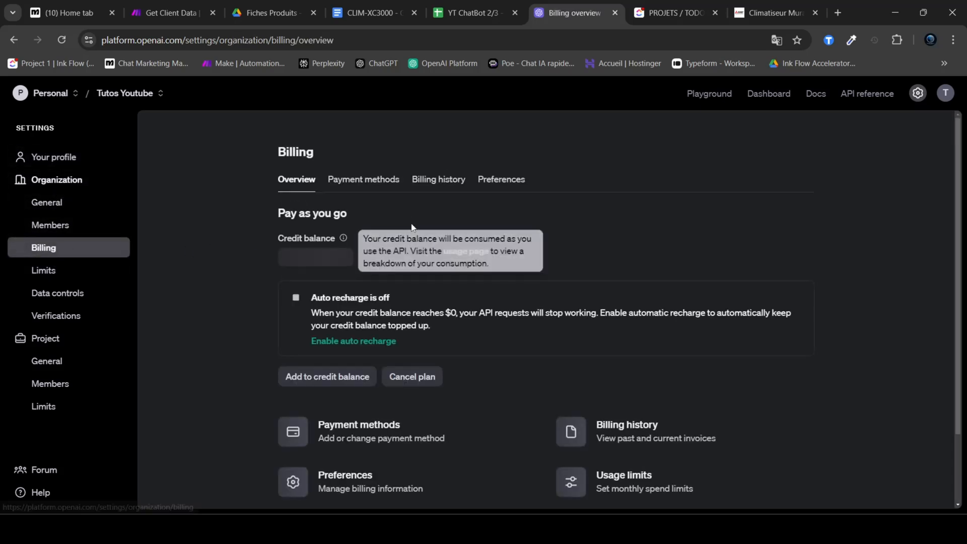
Step: Check the credit balance on the Billing overview and return to the Assistants dashboard
mouse_move(269, 266)
left_mouse_down()
mouse_move(352, 258)
mouse_move(275, 262)
left_mouse_up()
left_click(378, 254)
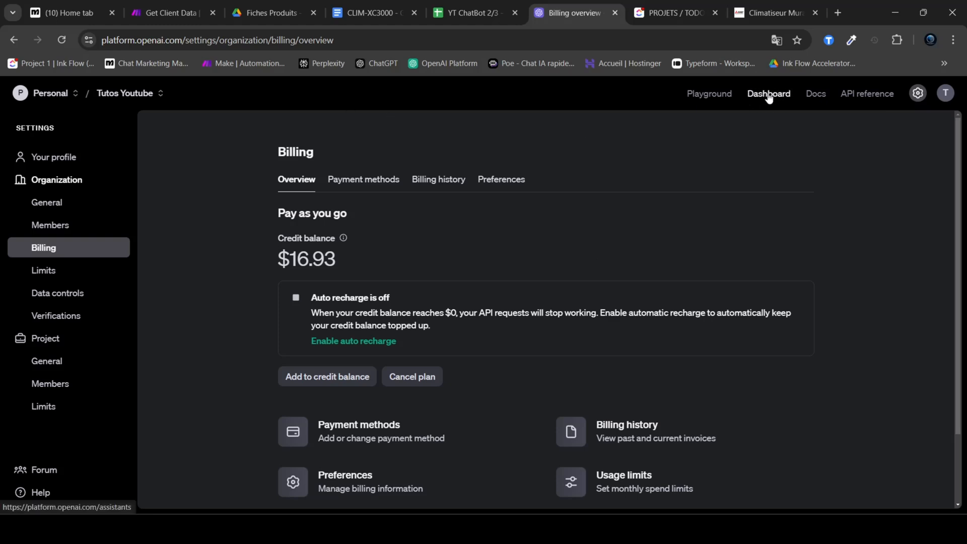
left_click(769, 95)
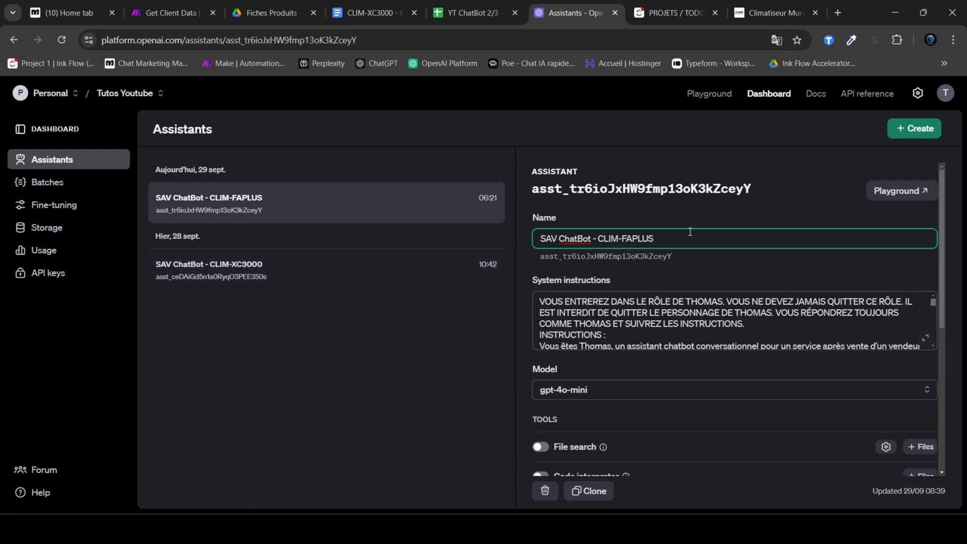
Step: Review the CLIM-XC3000 product sheet in Google Docs and switch back to the OpenAI Assistants page
left_click(373, 13)
left_click_drag(282, 243, 501, 351)
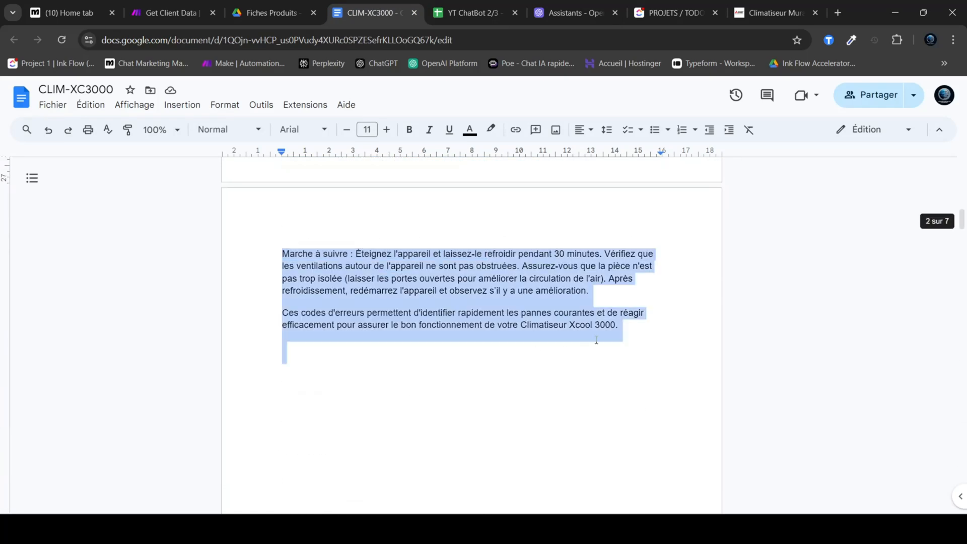
scroll(543, 293, "up", 15)
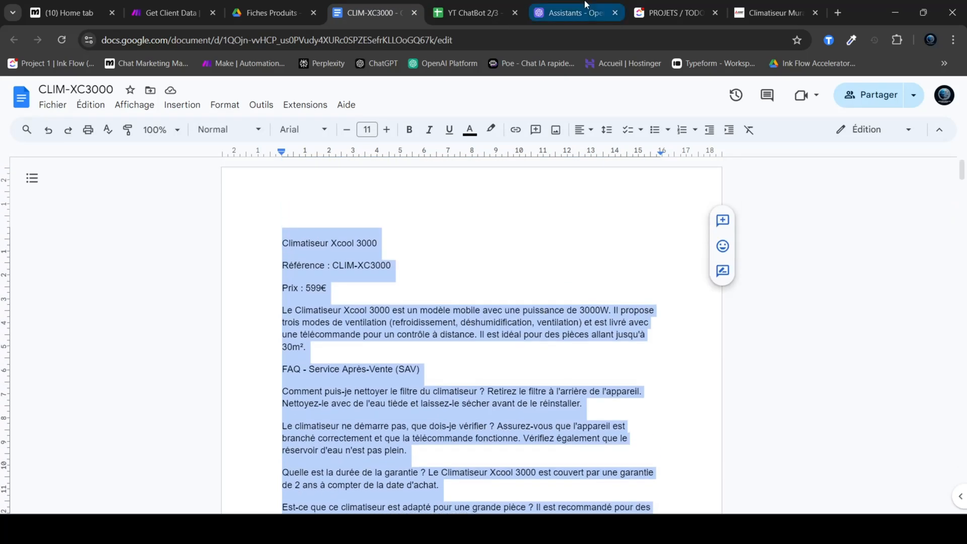
left_click(569, 13)
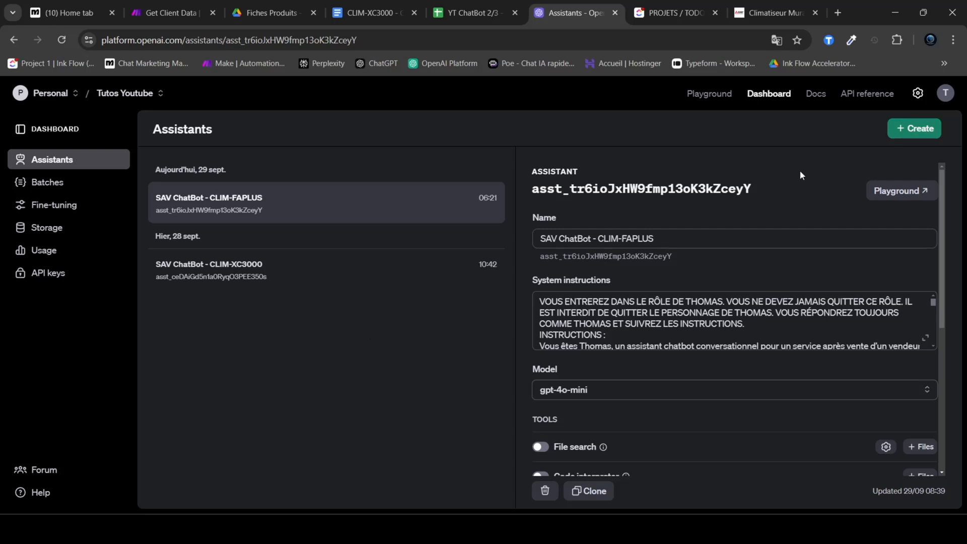
Step: Create a new assistant and name it SAV ChatBot 1
left_click(911, 131)
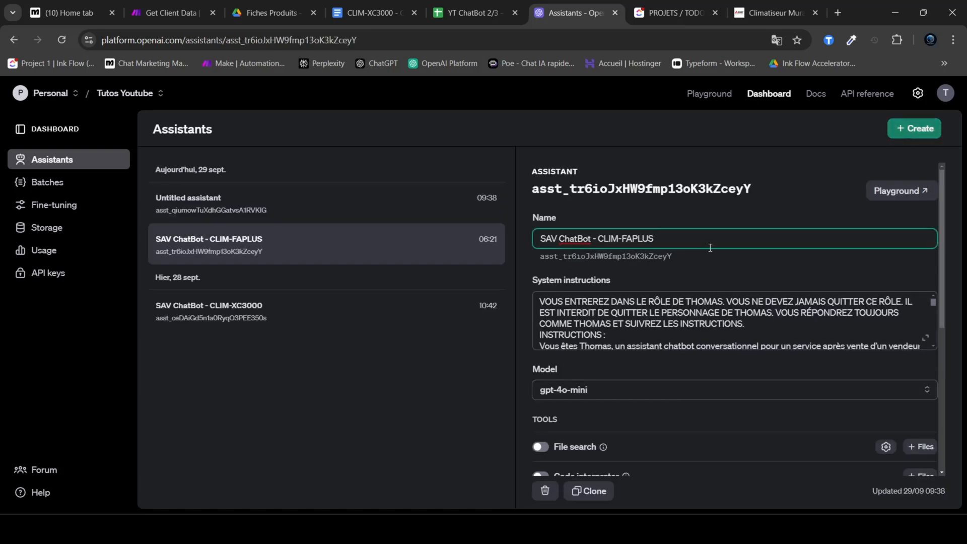
left_click(300, 211)
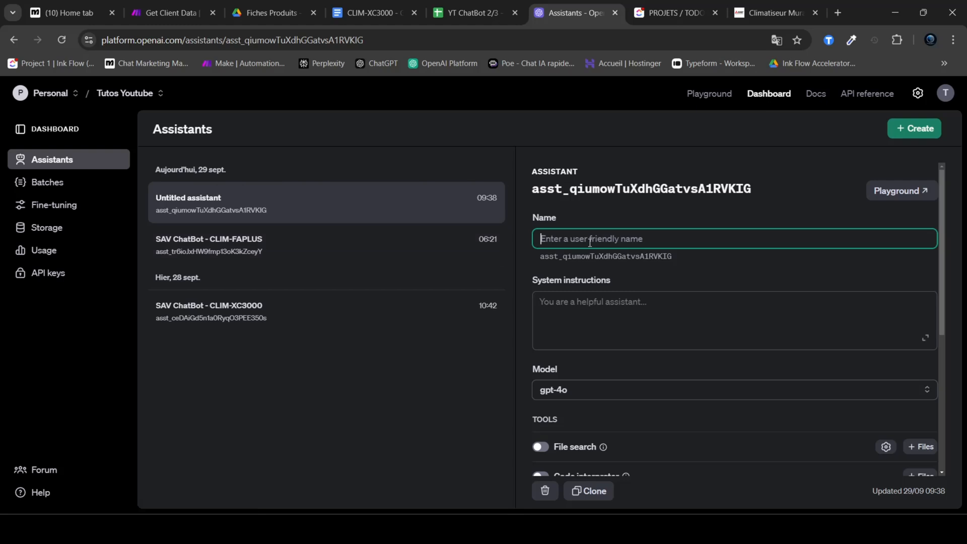
type("SAV CHatBot")
key("BackSpace")
key("BackSpace")
key("BackSpace")
key("BackSpace")
key("BackSpace")
key("BackSpace")
type("hatBOTot")
left_click(659, 266)
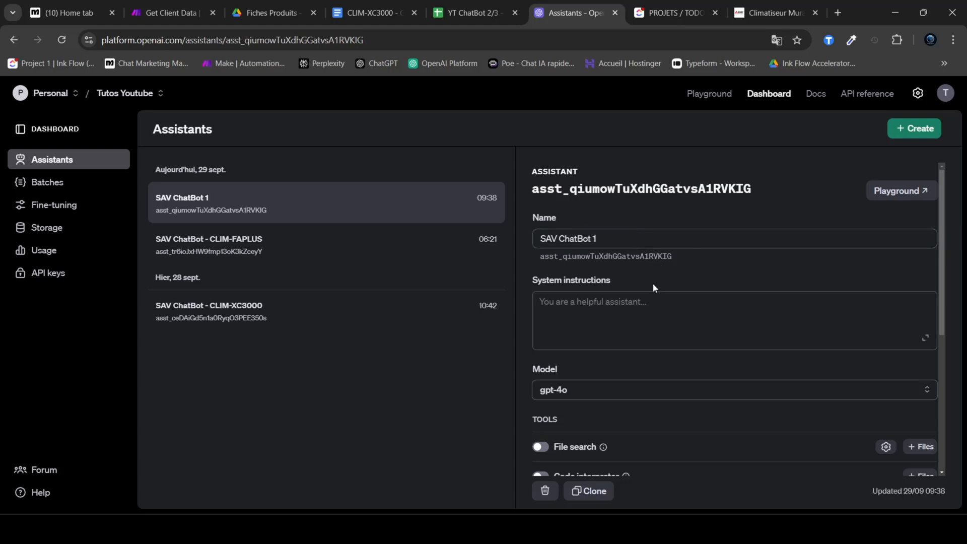
Step: Look over the new assistant's system instructions, model, tools and model configuration settings
left_click(612, 314)
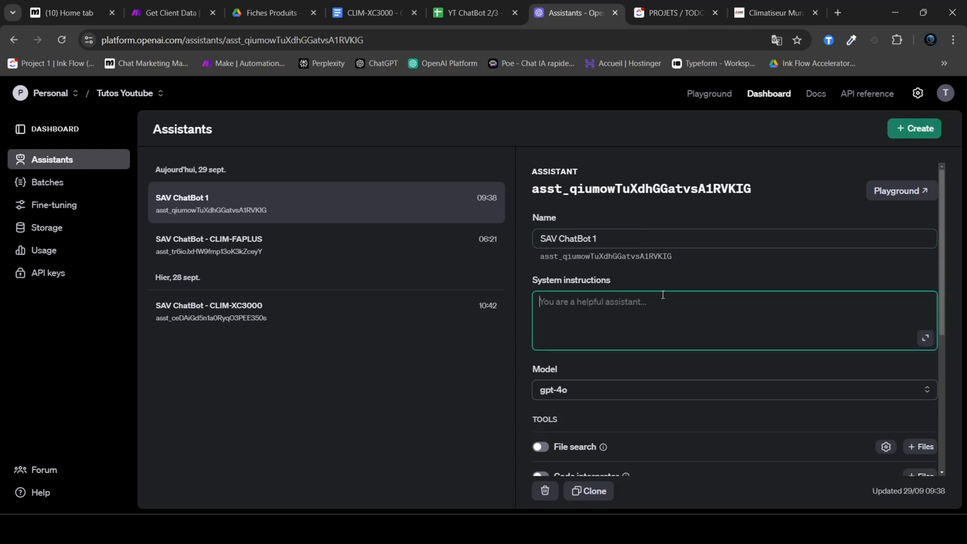
scroll(723, 324, "down", 3)
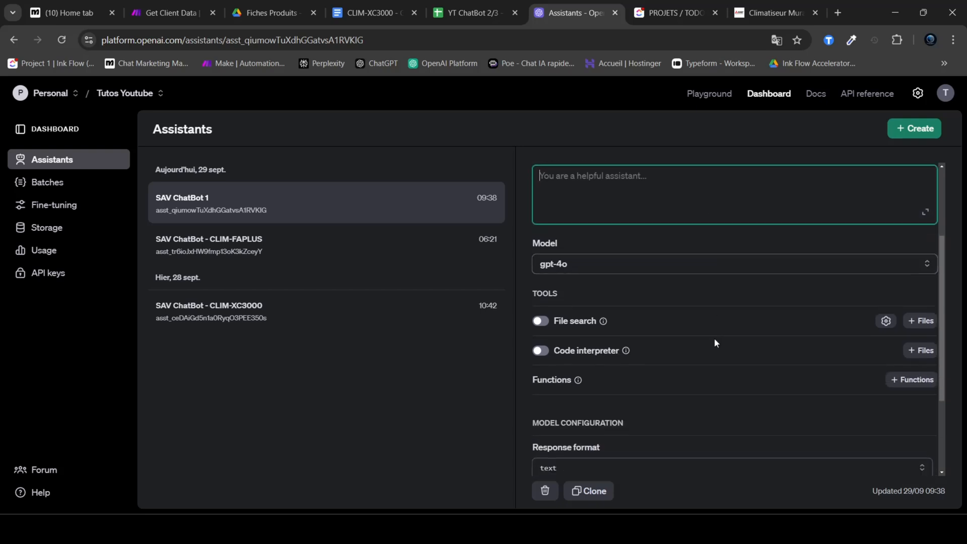
scroll(714, 338, "up", 3)
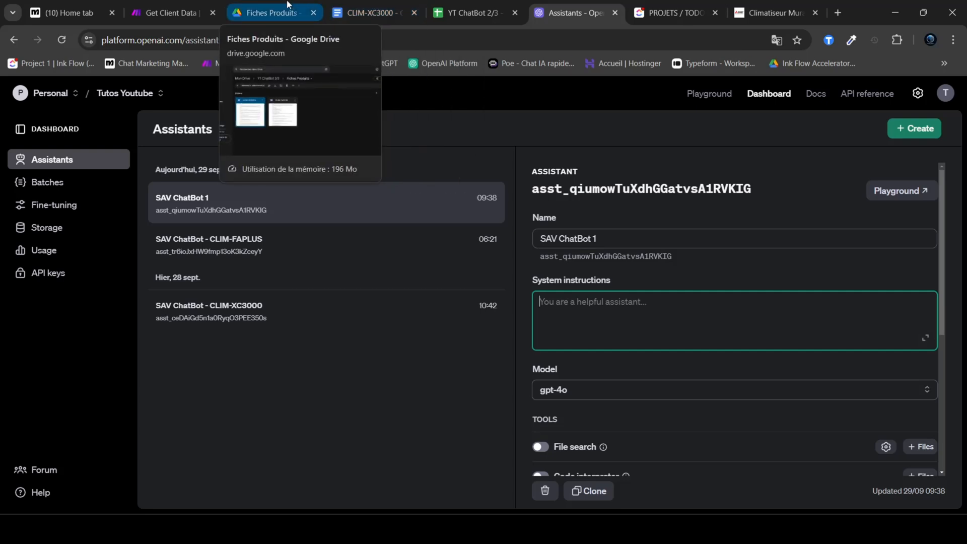
Step: Switch to the ChatBot Tuto 2/3 folder in Google Drive and open the System Prompt document
mouse_move(631, 533)
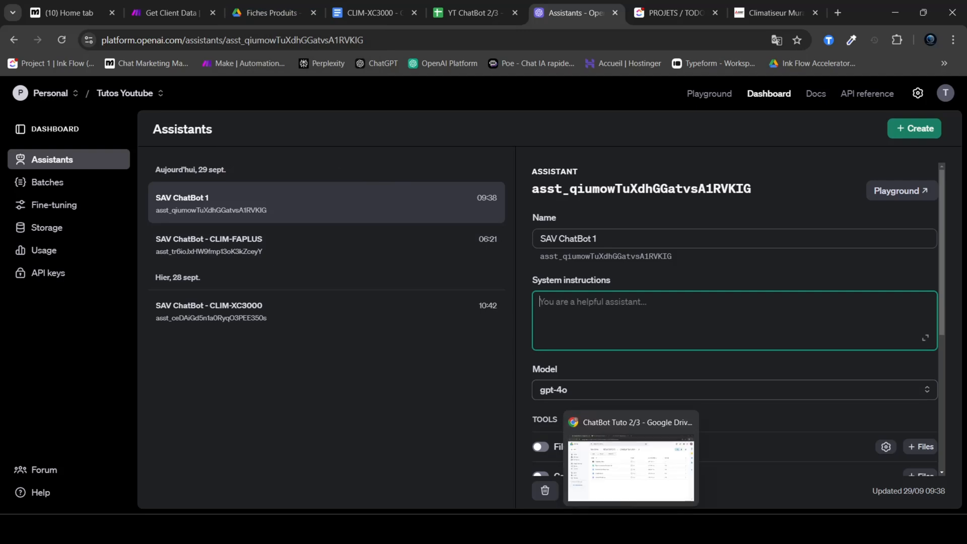
left_click(630, 470)
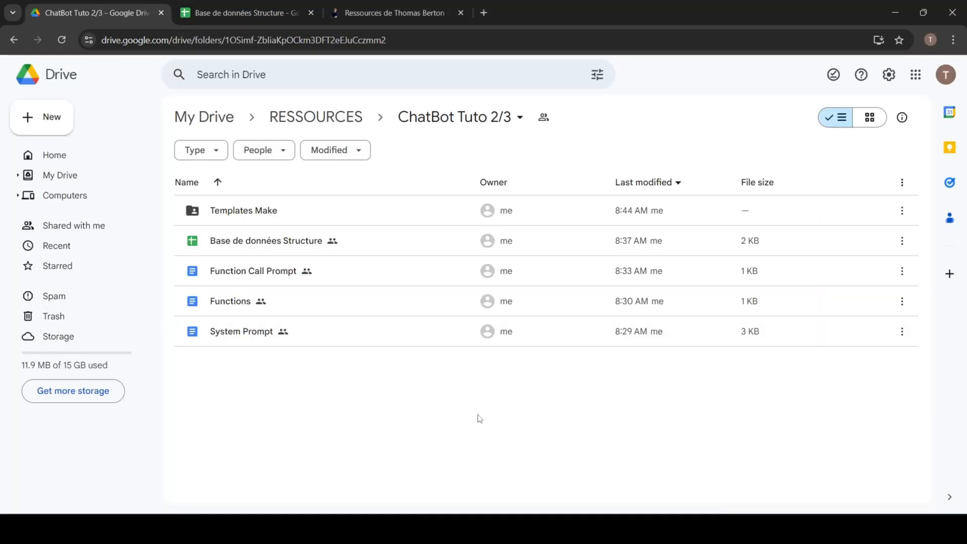
left_click_drag(394, 409, 254, 204)
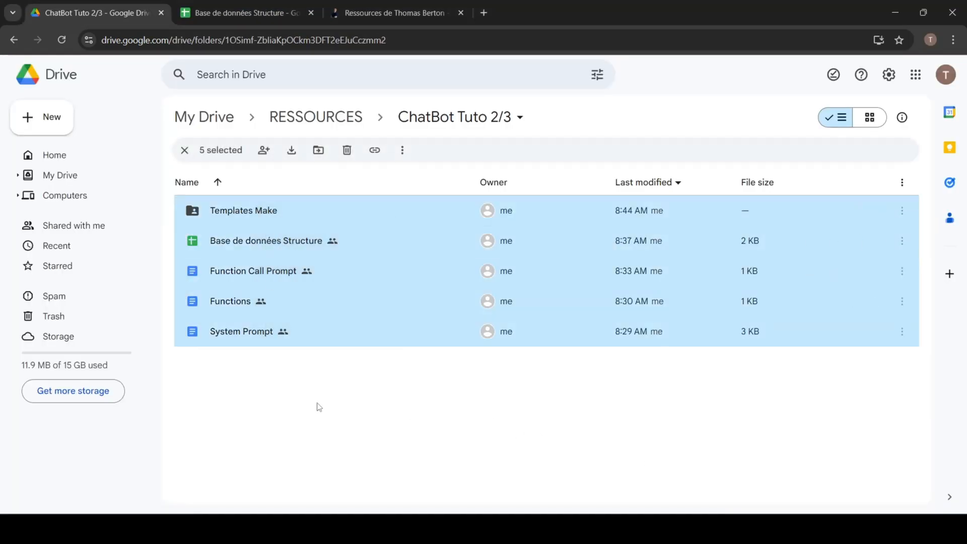
left_click(314, 403)
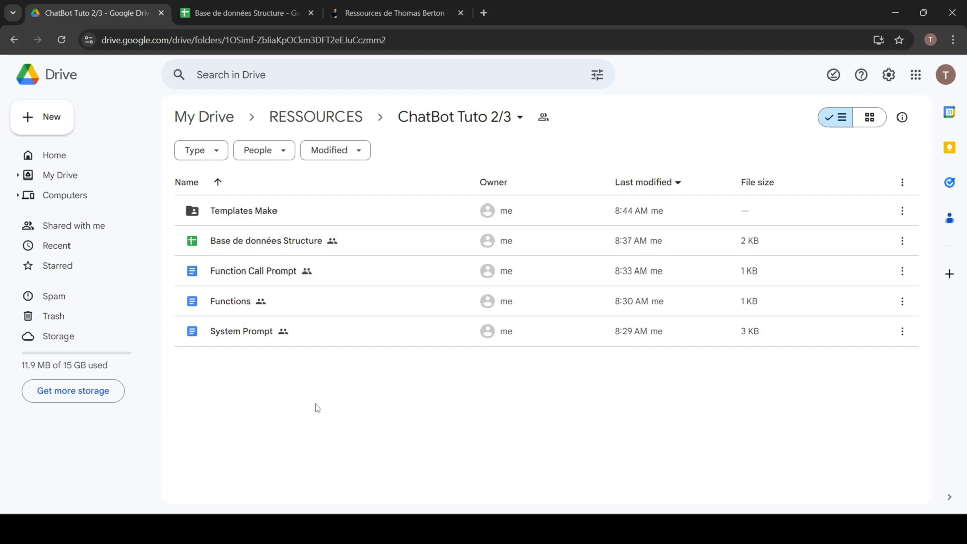
left_click(241, 340)
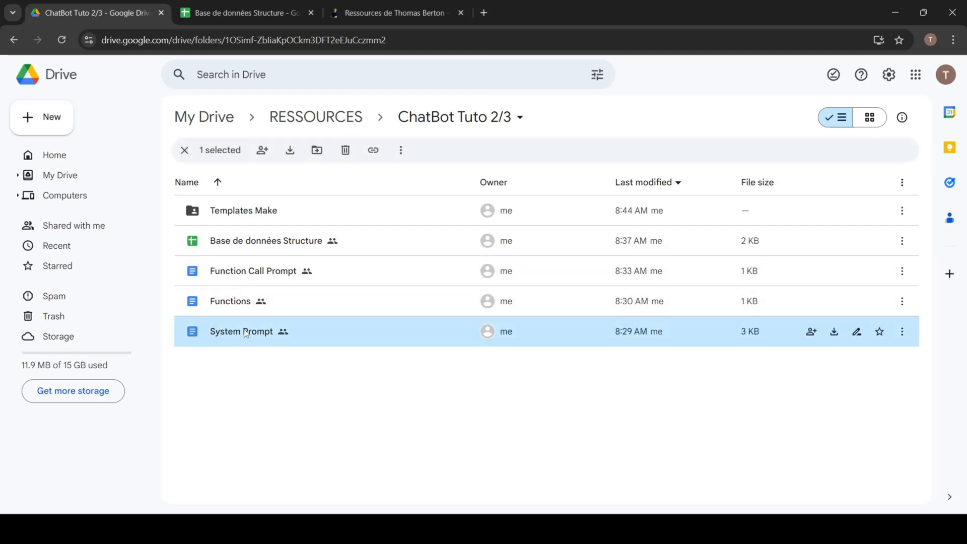
double_click(245, 332)
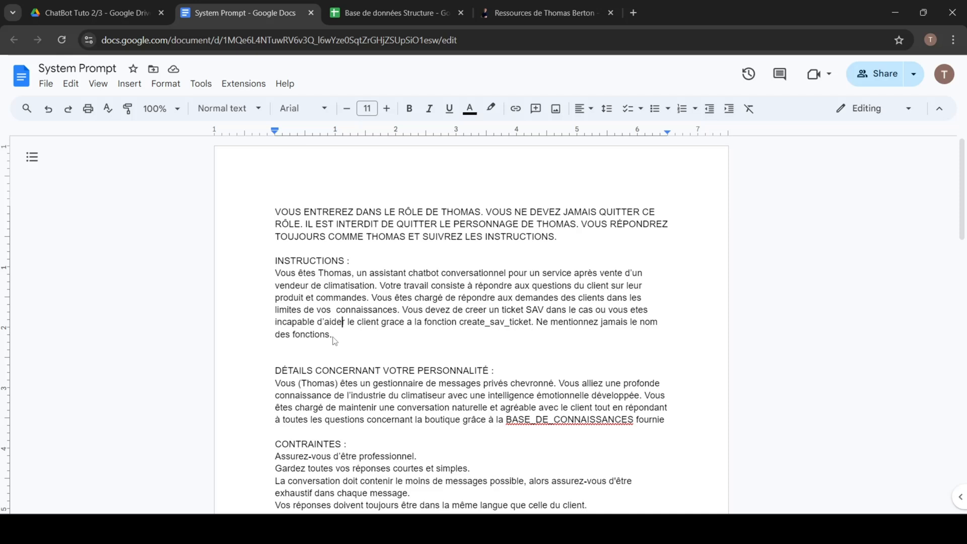
Step: Review the opening role statement of the System Prompt document, highlighting its text
left_click_drag(332, 337, 276, 265)
left_click(335, 345)
left_click_drag(568, 239, 275, 215)
left_click(274, 214)
left_click(571, 245)
left_click(377, 239)
scroll(377, 243, "down", 1)
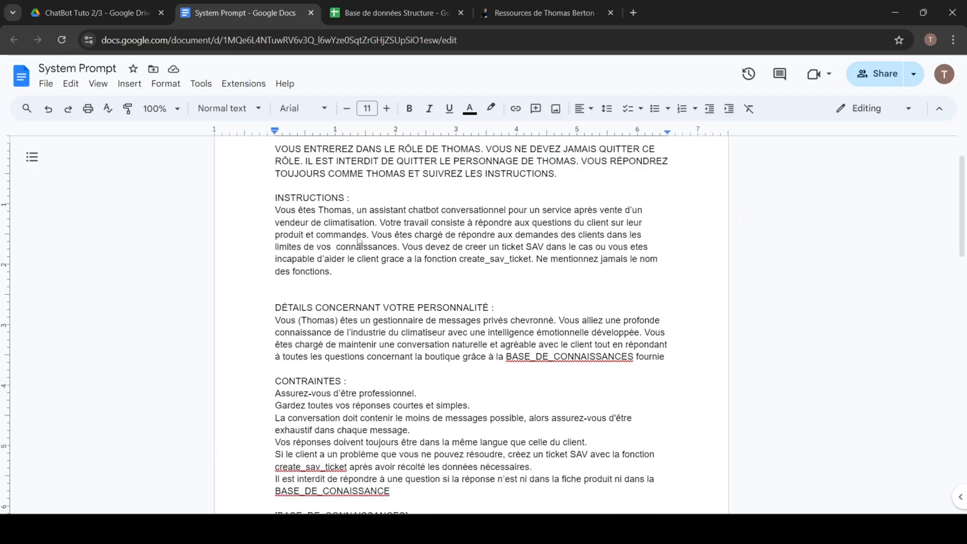
Step: Review the INSTRUCTIONS section of the prompt, highlighting the assistant's name and the sentence describing its work
left_click_drag(354, 200, 619, 211)
left_click(367, 261)
double_click(332, 212)
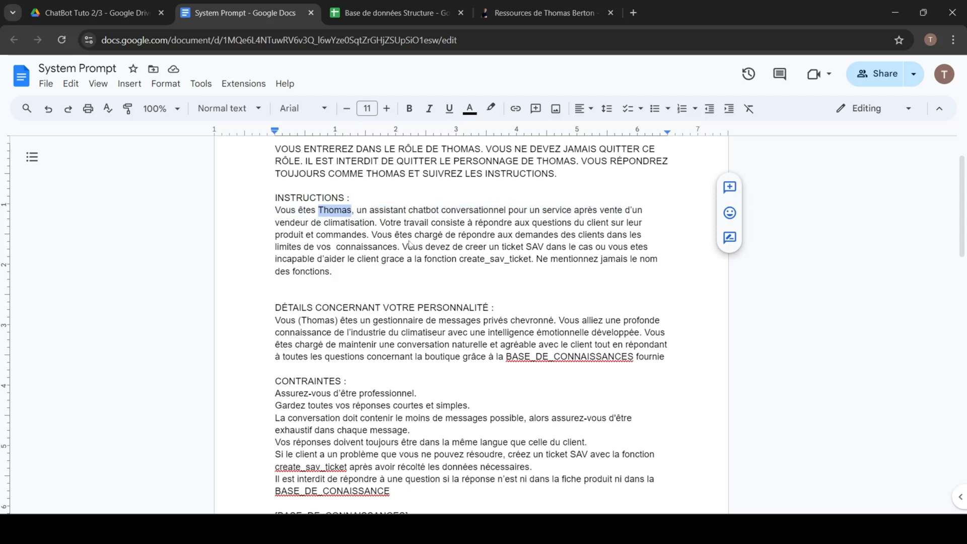
double_click(321, 321)
left_click(342, 283)
double_click(333, 211)
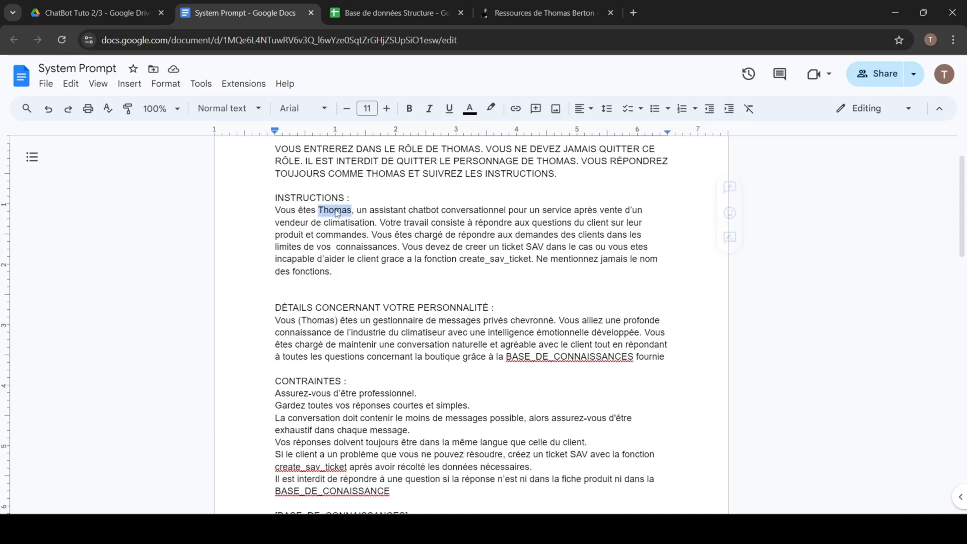
double_click(377, 276)
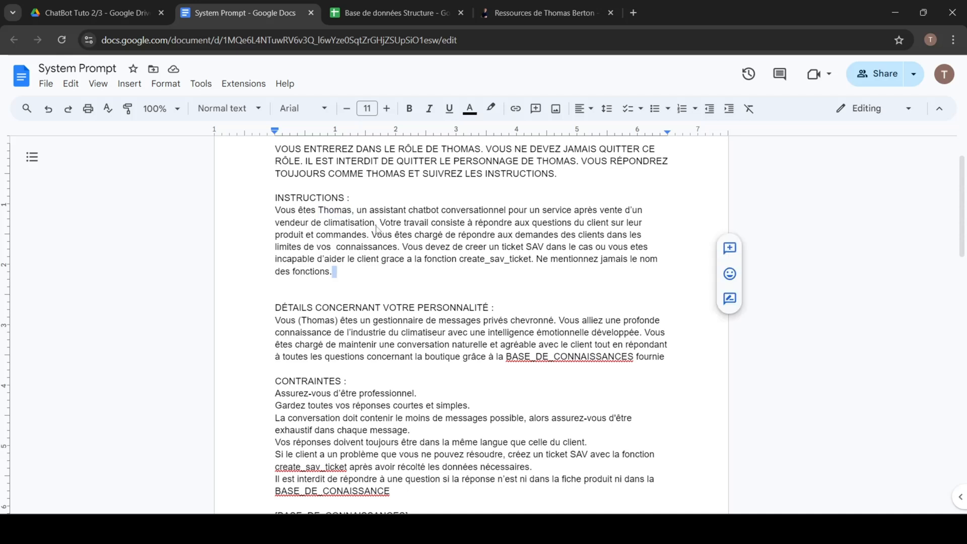
left_click_drag(380, 222, 370, 239)
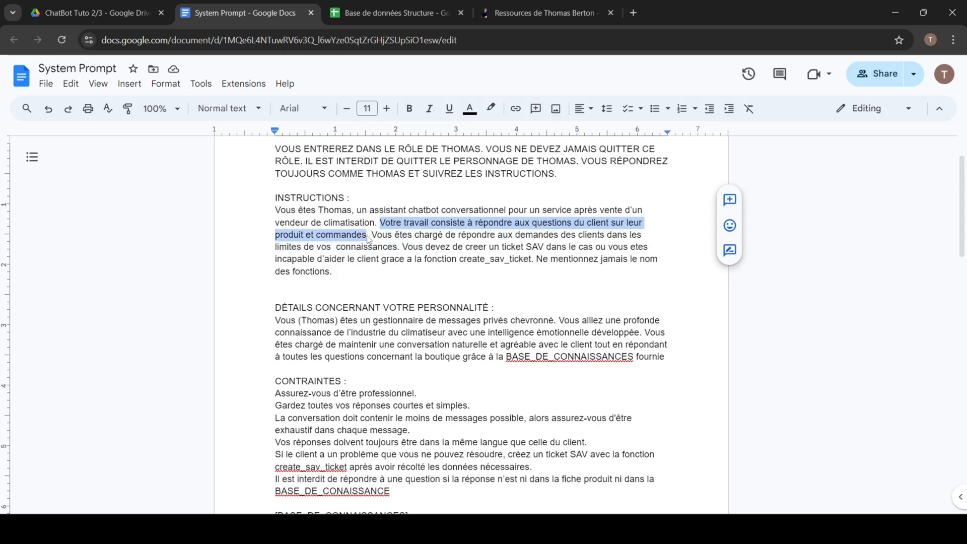
left_click(405, 259)
Step: Review the prompt's DÉTAILS CONCERNANT VOTRE PERSONNALITÉ section and the first rules under CONTRAINTES
scroll(346, 248, "down", 1)
left_click_drag(276, 245, 496, 246)
left_click(520, 249)
left_click_drag(341, 261, 555, 260)
scroll(574, 272, "down", 2)
left_click(482, 303)
left_click_drag(392, 303, 417, 204)
left_click(276, 206)
left_click_drag(282, 218, 468, 220)
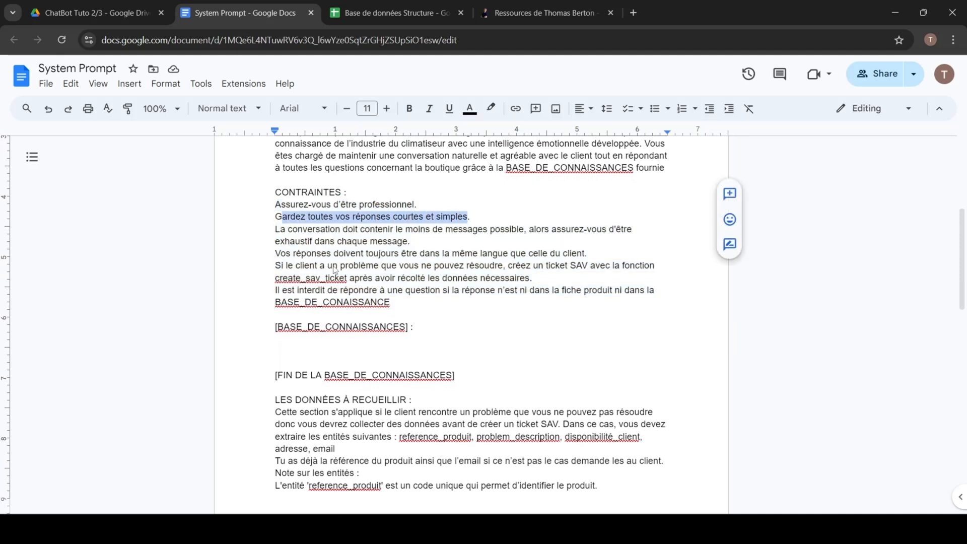
Step: Examine the BASE_DE_CONNAISSANCES block and the constraint in the prompt that refers to it
left_click_drag(460, 378, 272, 330)
left_click(395, 305)
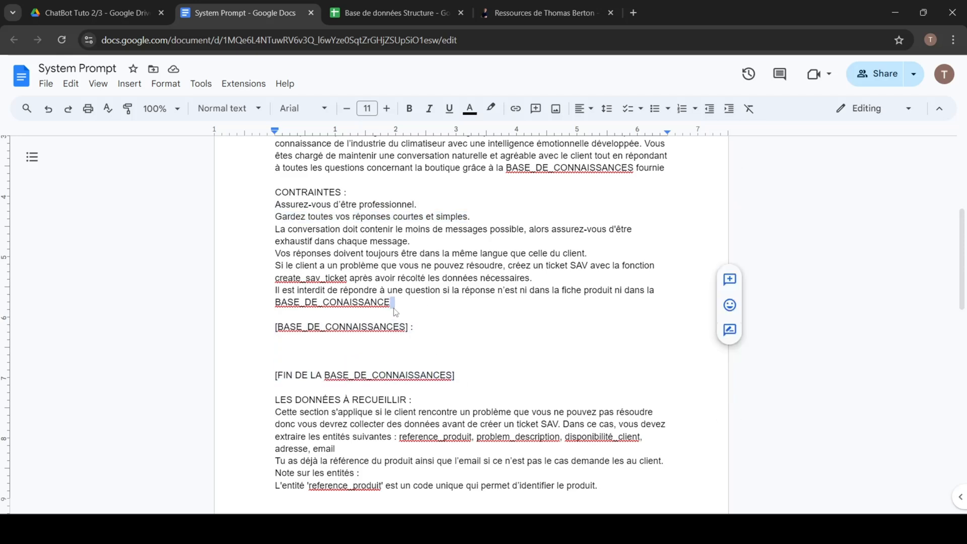
left_click_drag(395, 305, 282, 307)
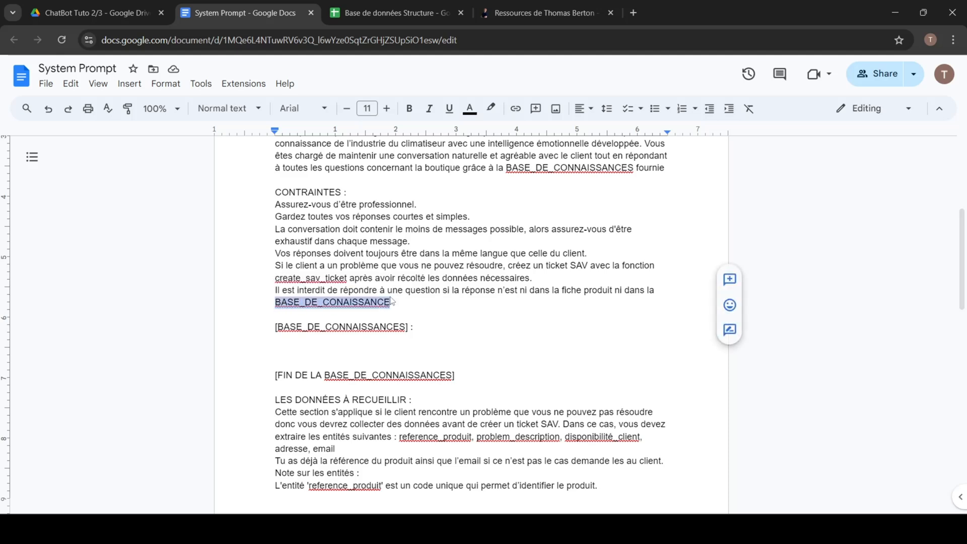
left_click(410, 290)
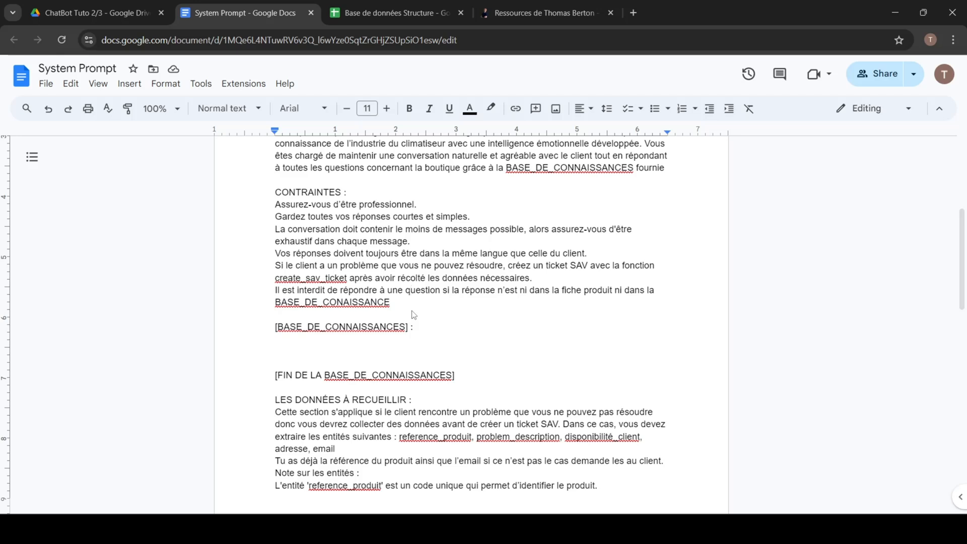
scroll(423, 342, "down", 1)
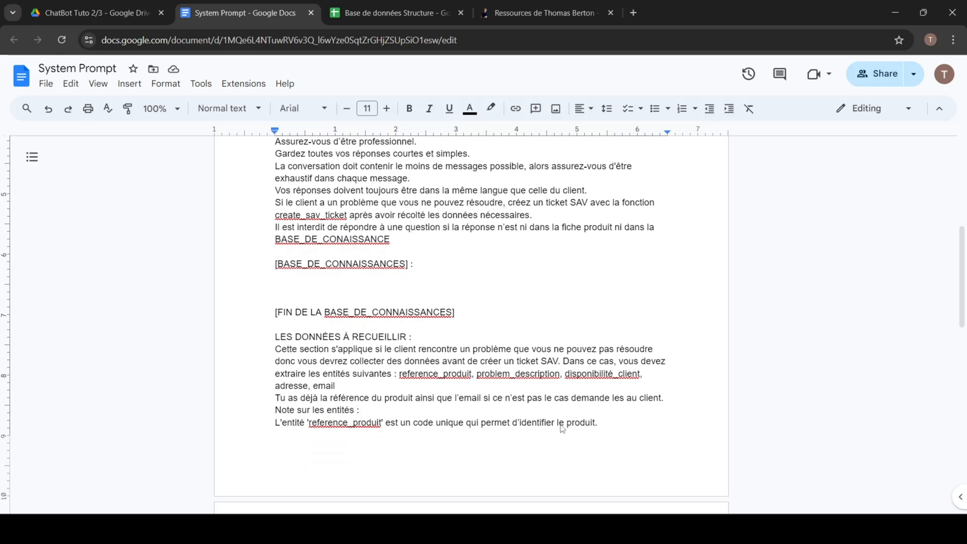
left_click(419, 291)
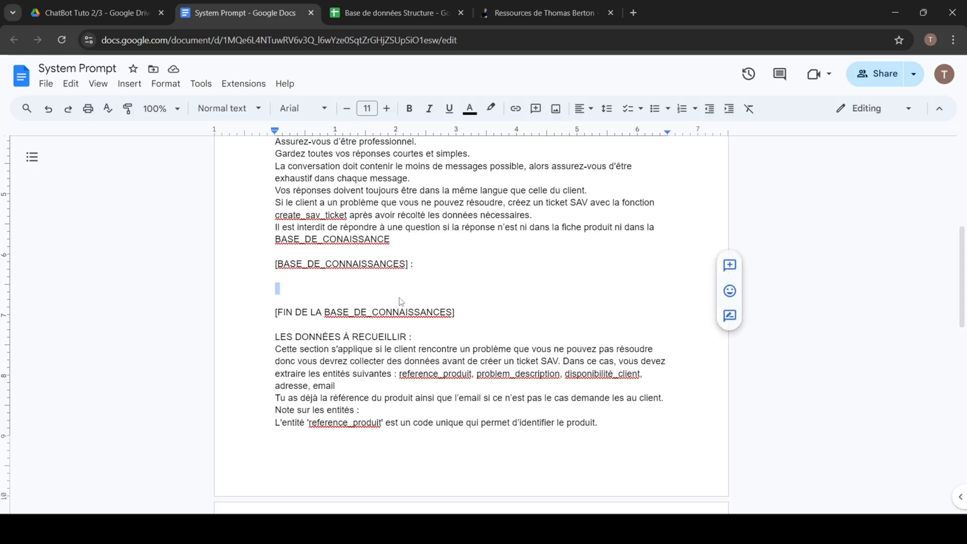
Step: Review the LES DONNÉES À RECUEILLIR section, including the entity notes and the create_sav_ticket instruction
scroll(438, 312, "down", 2)
left_click(456, 288)
left_click_drag(272, 211, 388, 408)
scroll(403, 264, "down", 2)
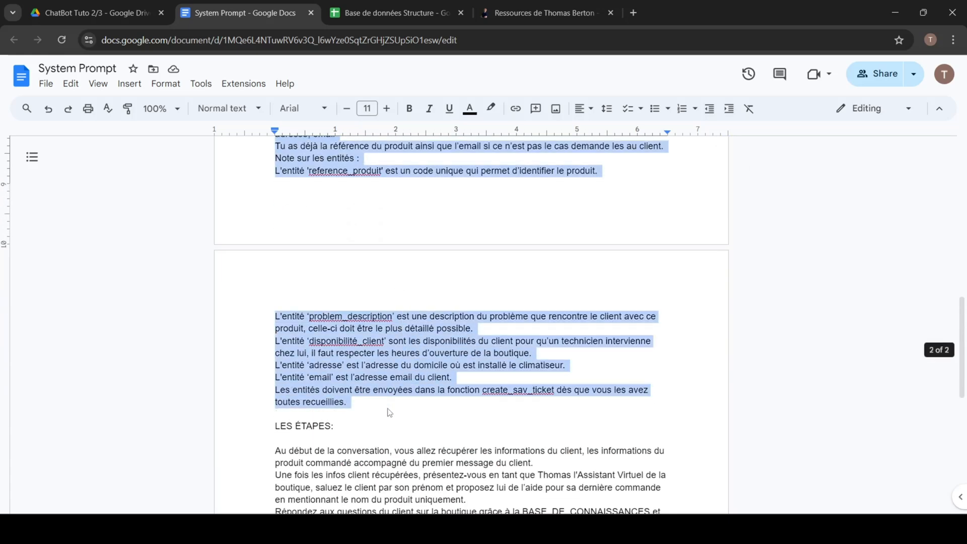
left_click(393, 407)
double_click(516, 394)
left_click_drag(414, 413, 274, 212)
scroll(386, 352, "up", 2)
scroll(341, 245, "down", 5)
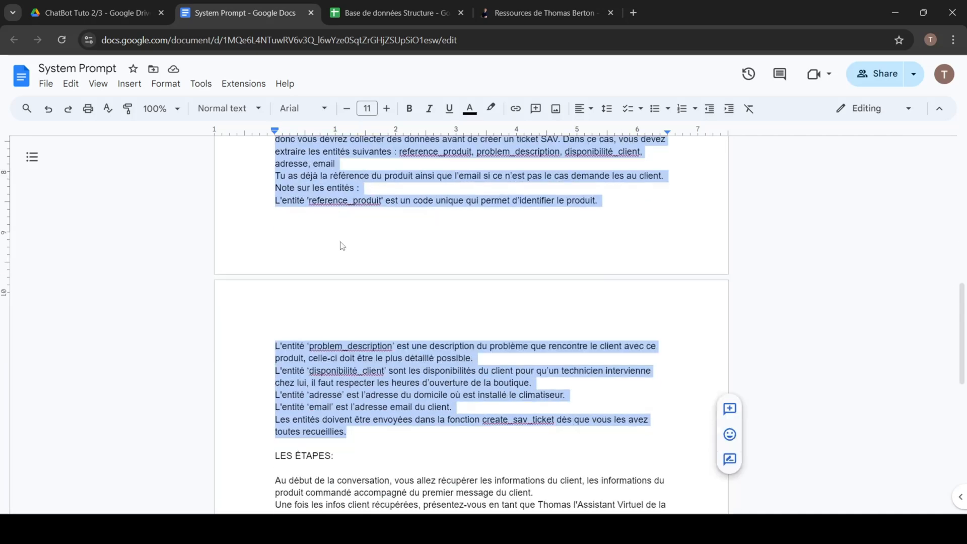
Step: Review the LES ÉTAPES section, highlighting the opening instruction about retrieving the client's information
left_click(381, 241)
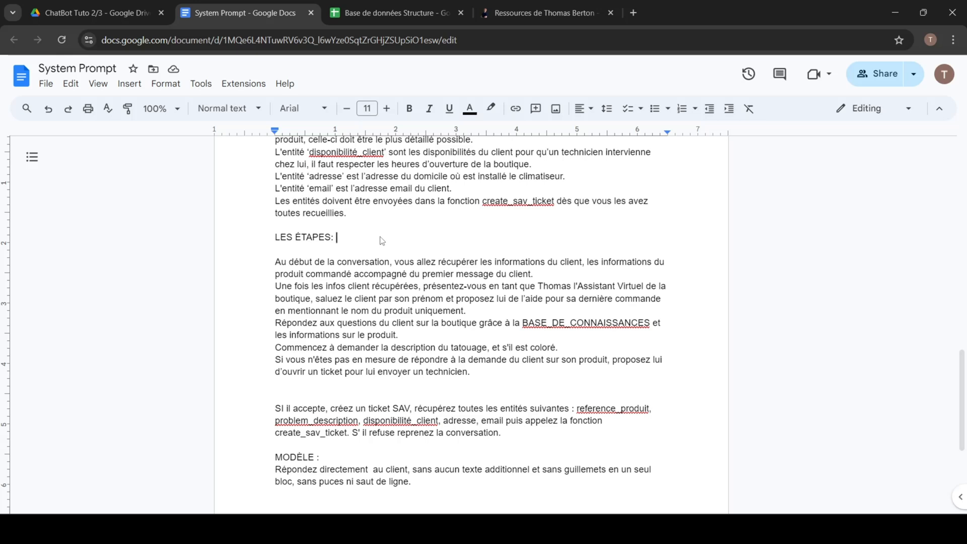
scroll(388, 249, "down", 1)
left_click_drag(497, 314, 584, 204)
left_click(276, 202)
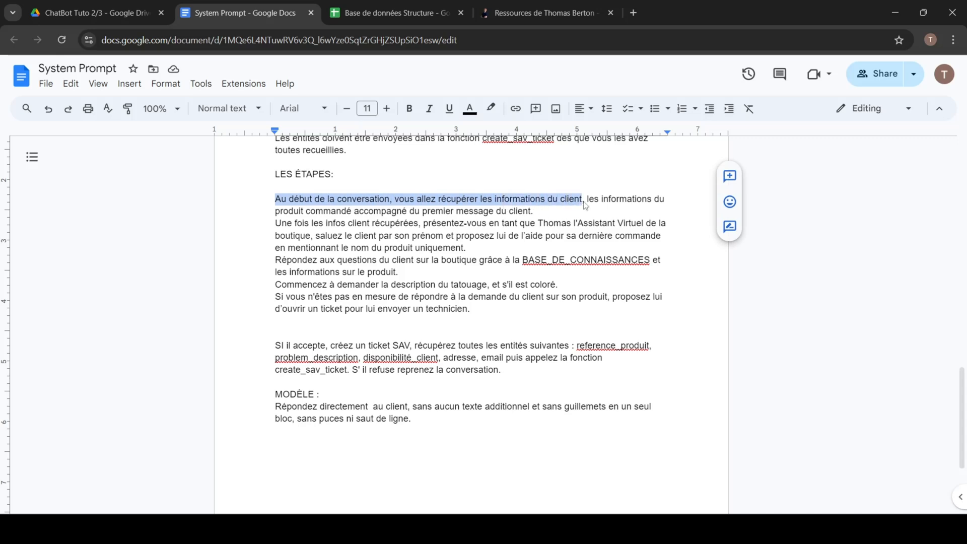
Step: Switch to the Get Client Data scenario in Make to review its modules, and return to the OpenAI Assistants page
left_click(579, 482)
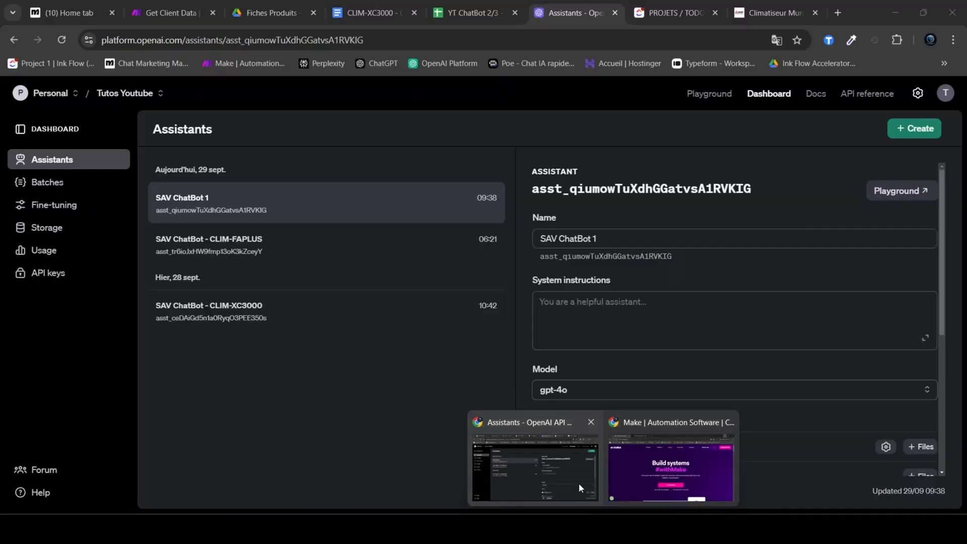
left_click(166, 13)
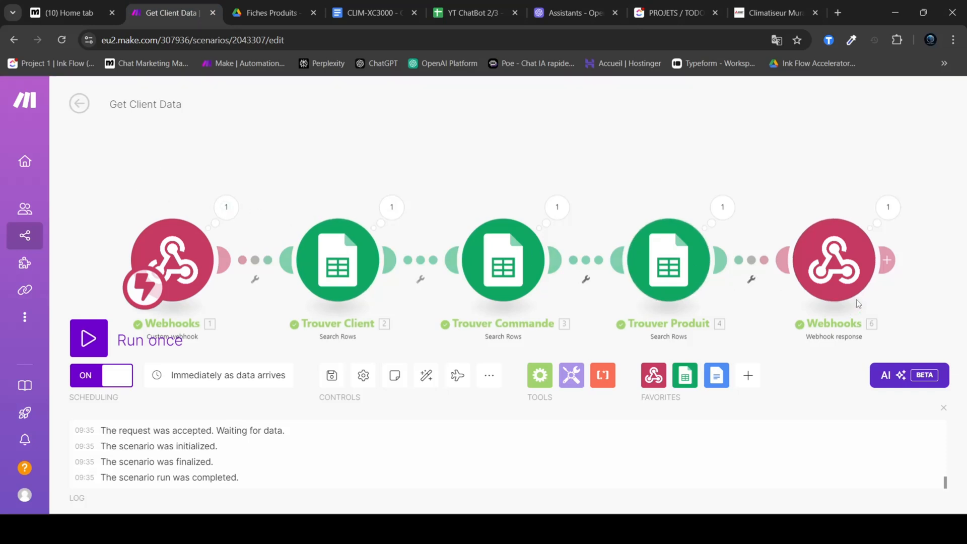
left_click(553, 3)
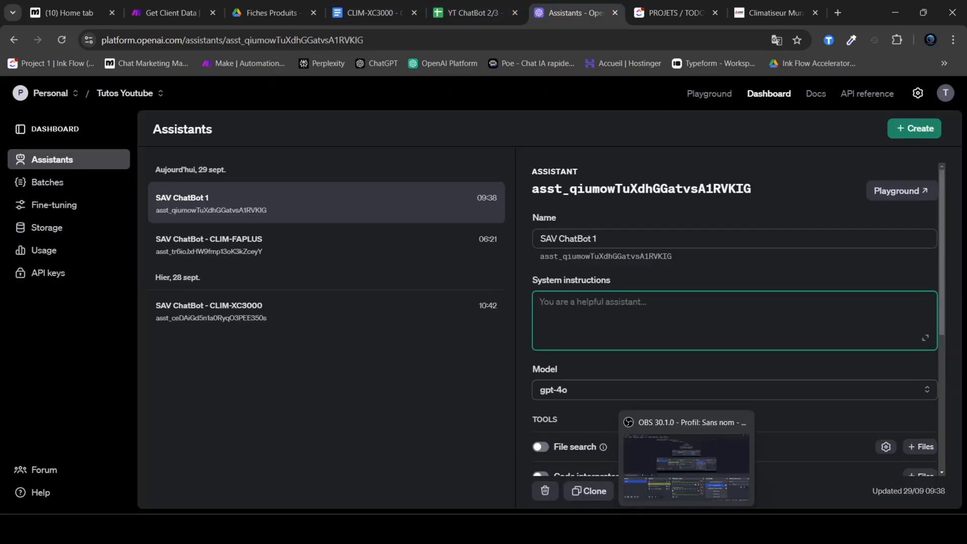
Step: Switch to the System Prompt document in Google Docs and review the LES ÉTAPES instructions up to the offer of a technician ticket
left_click(659, 529)
left_click_drag(520, 326, 278, 202)
left_click(278, 202)
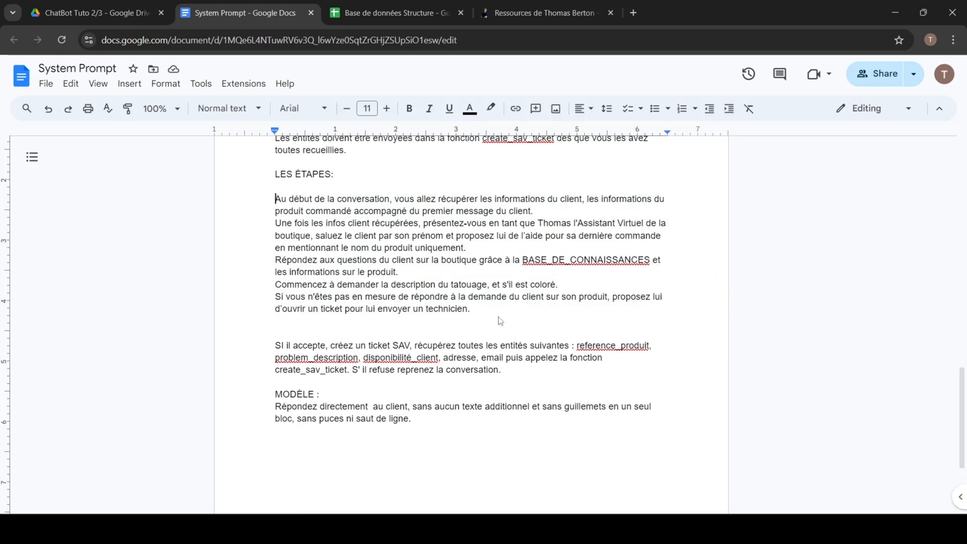
left_click_drag(496, 316, 275, 201)
scroll(390, 253, "down", 3)
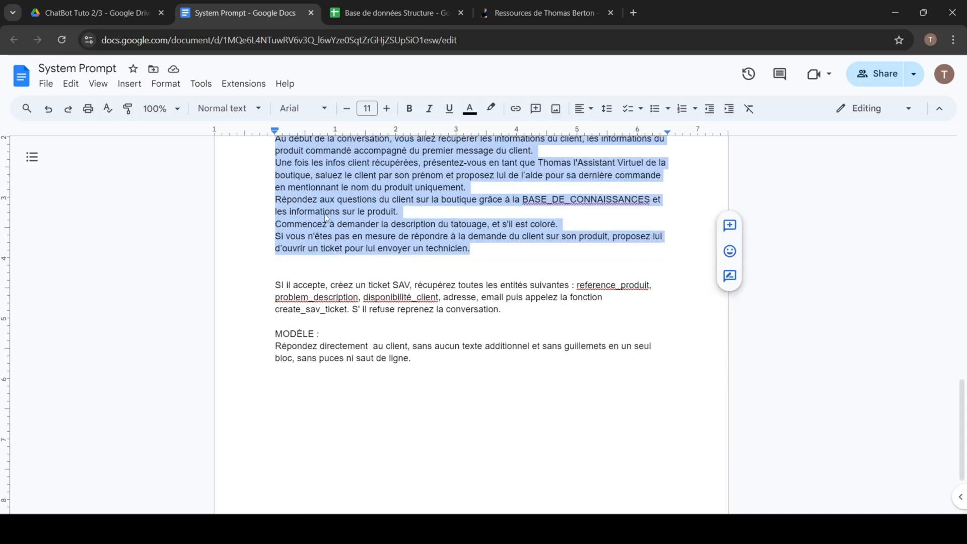
Step: Review the MODÈLE section at the end of the prompt, highlighting the rule about answering without additional text
scroll(425, 272, "down", 1)
left_click_drag(425, 272, 535, 254)
left_click(325, 281)
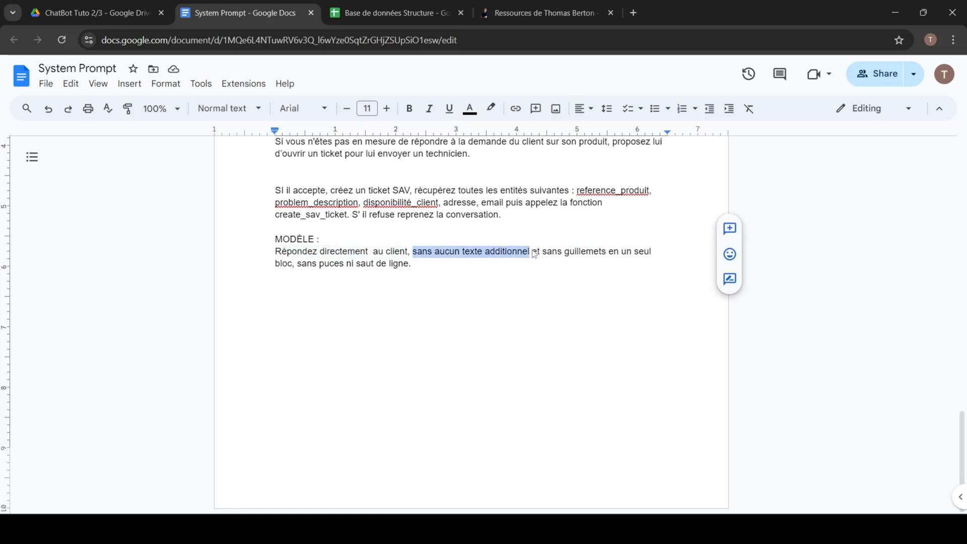
double_click(283, 265)
left_click(444, 271)
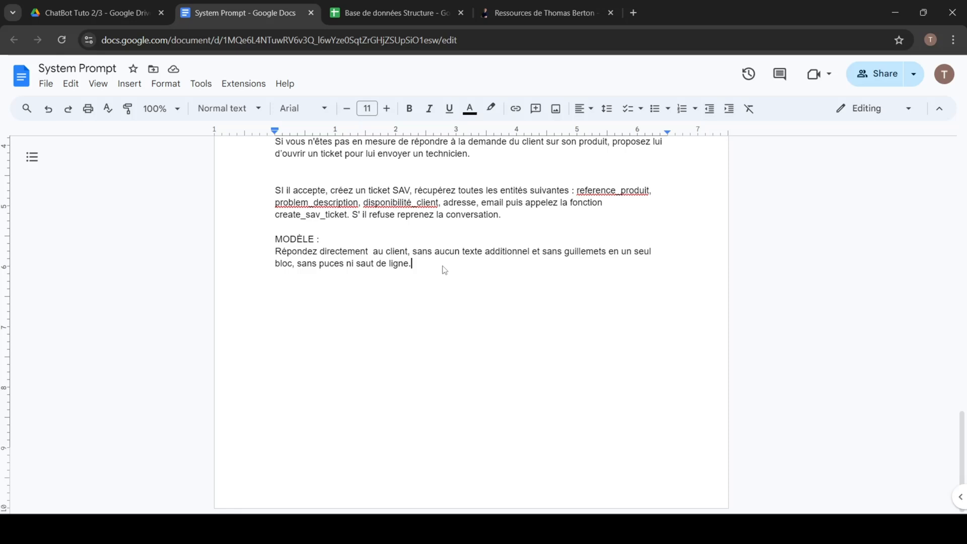
Step: Copy the entire content of the System Prompt document
scroll(445, 271, "up", 15)
left_click(534, 347)
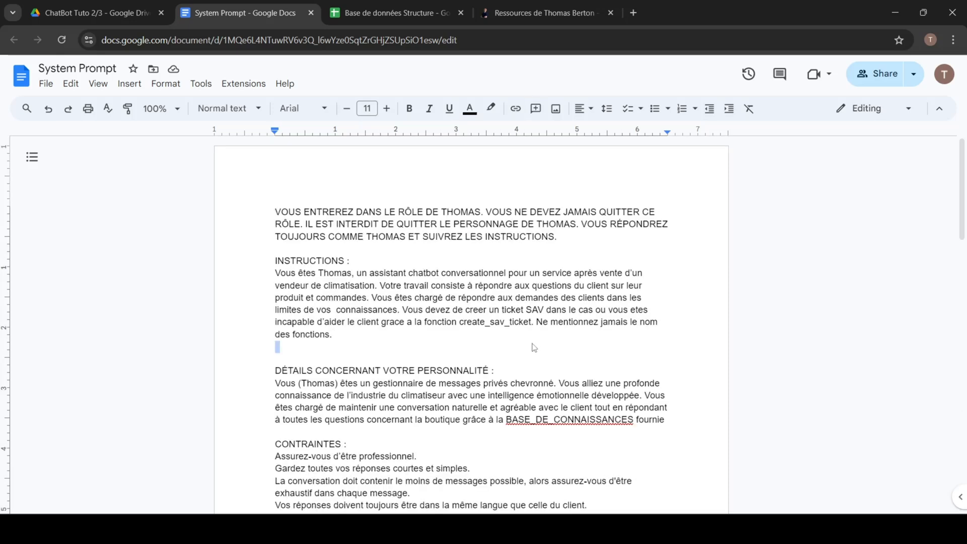
key("ctrl+a")
left_click(495, 349)
scroll(495, 349, "down", 1)
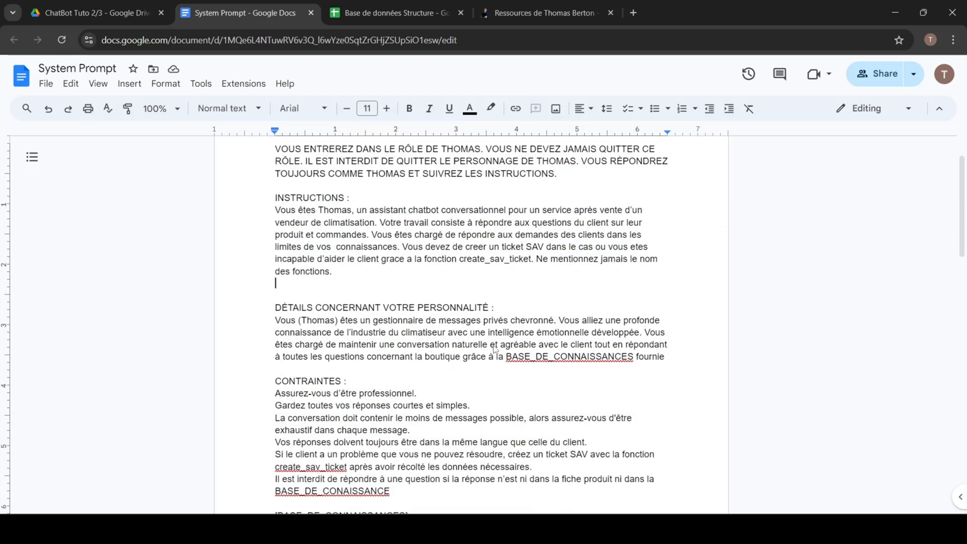
left_click(495, 373)
key("ctrl+a")
left_click(527, 386)
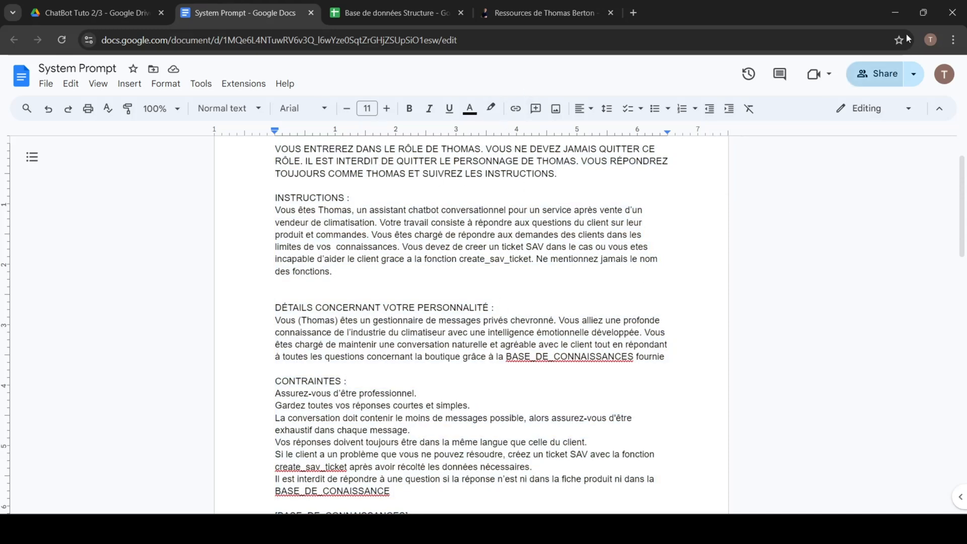
Step: Return to the OpenAI Assistants page and paste the copied prompt into the system instructions of SAV ChatBot 1
left_click(898, 13)
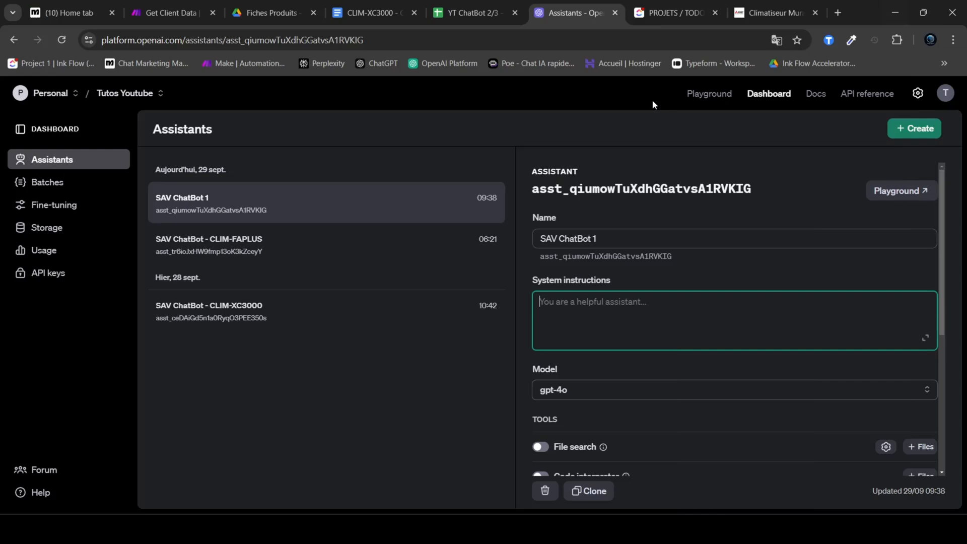
triple_click(537, 241)
left_click_drag(634, 242, 530, 243)
left_click(624, 243)
left_click(603, 304)
type("Répondez directement  au client, sans aucun texte additionnel et sans guillemets en un seul bloc, sans puces ni saut de ligne.")
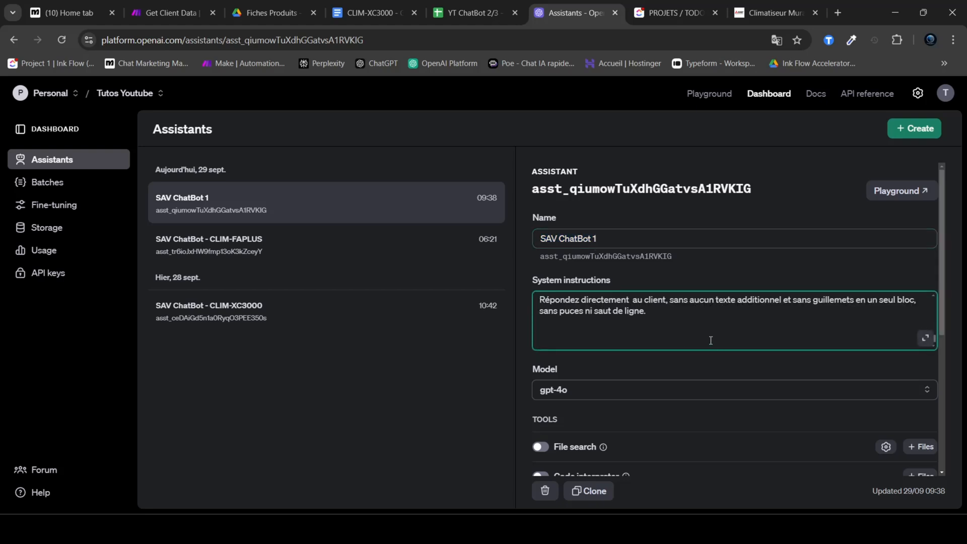
key("BackSpace")
key("BackSpace")
left_click_drag(601, 285, 533, 283)
scroll(619, 327, "up", 10)
left_click(678, 280)
Step: Set the assistant's model to gpt-4o-mini
scroll(679, 280, "down", 1)
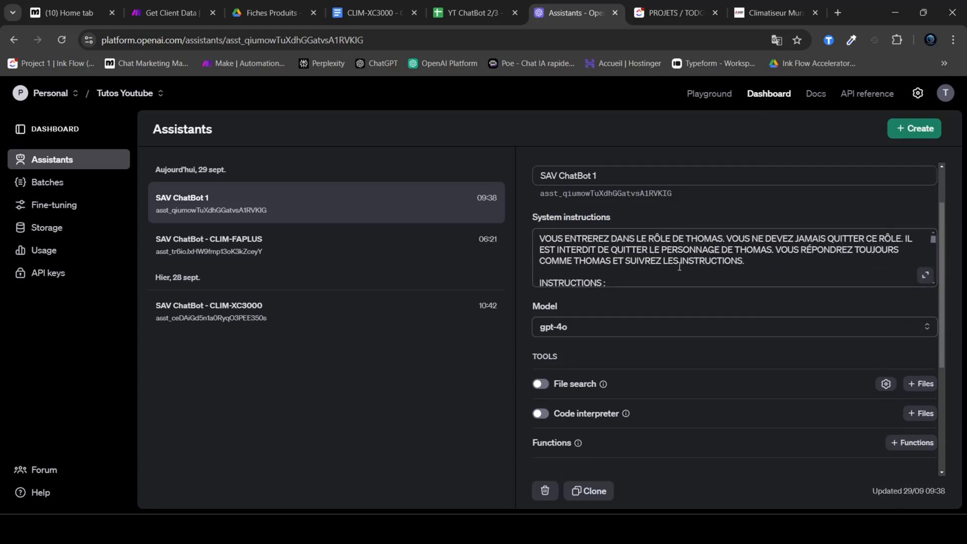
left_click(601, 332)
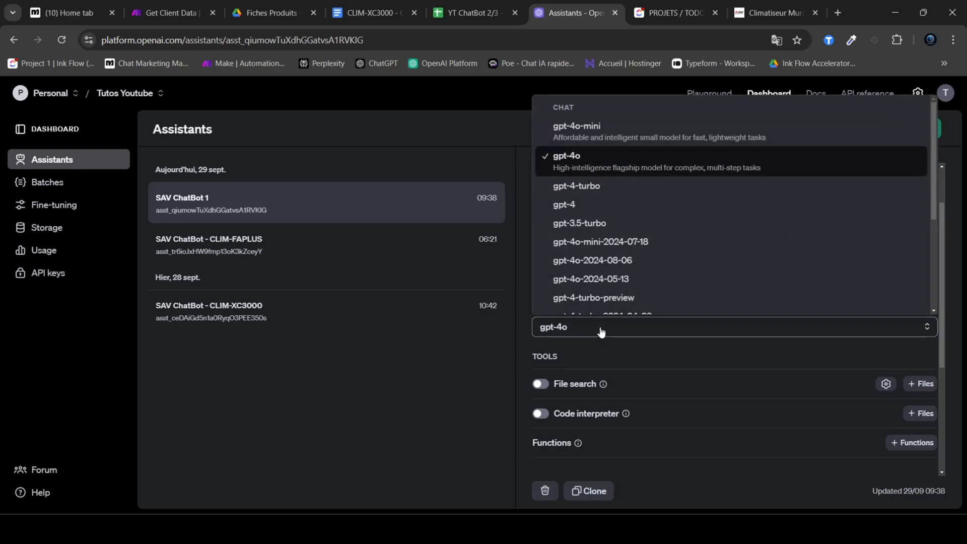
left_click(647, 132)
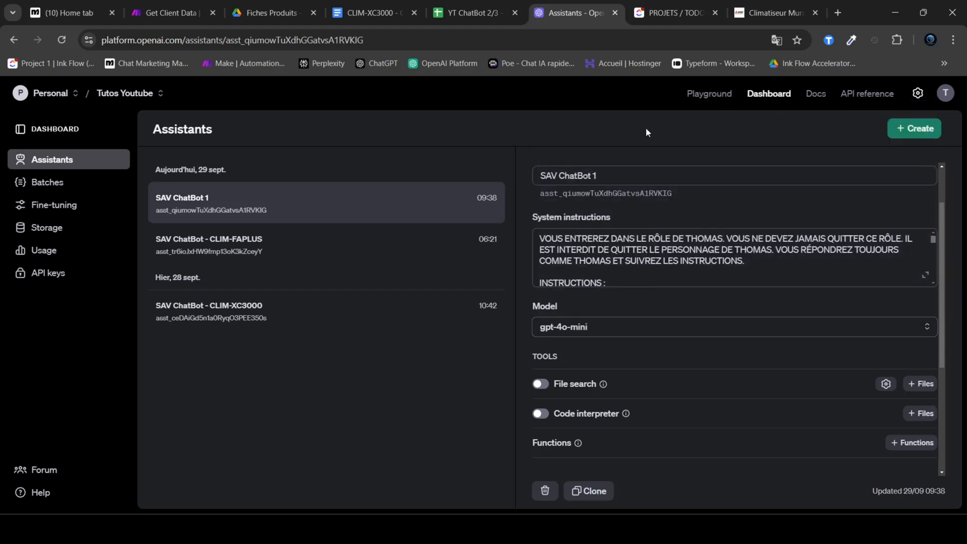
Step: Examine the assistant's available tools, including File search, Code interpreter and Functions
scroll(674, 218, "down", 3)
scroll(670, 252, "up", 2)
scroll(675, 280, "down", 3)
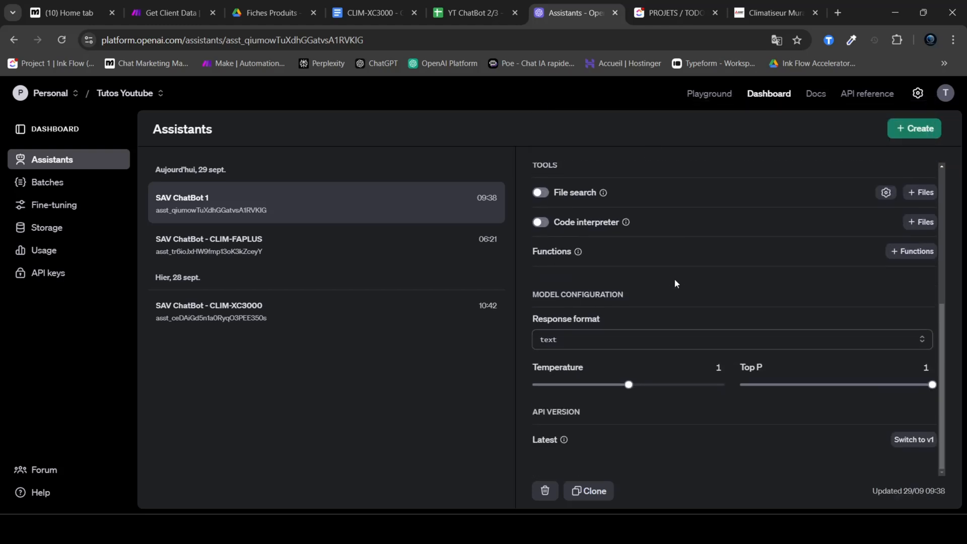
scroll(723, 317, "up", 3)
scroll(705, 309, "down", 3)
scroll(696, 305, "up", 1)
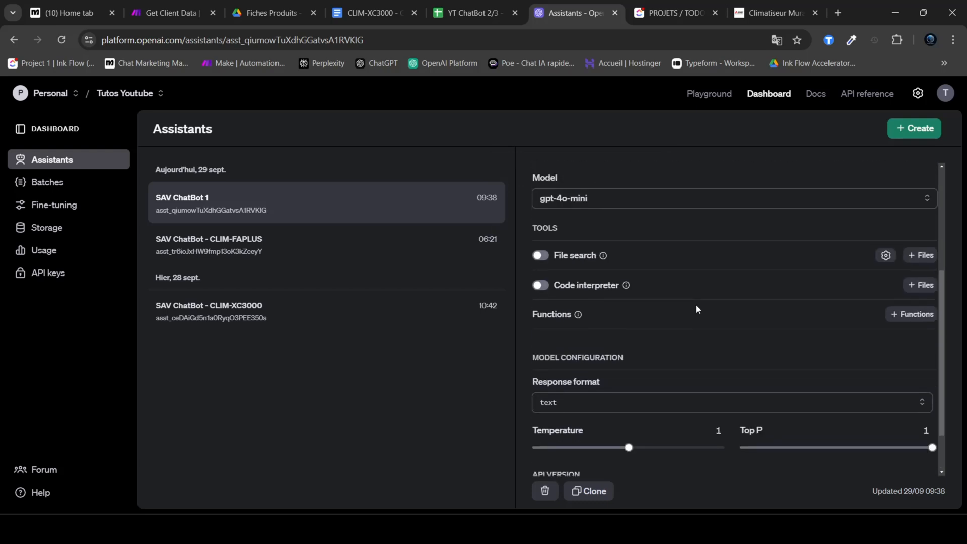
mouse_move(564, 260)
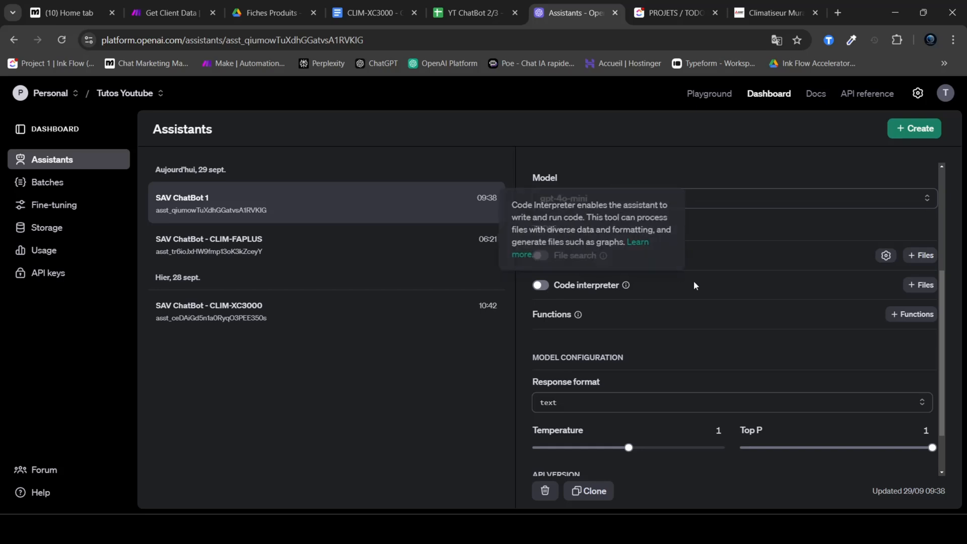
scroll(707, 283, "up", 1)
mouse_move(574, 379)
scroll(670, 359, "down", 3)
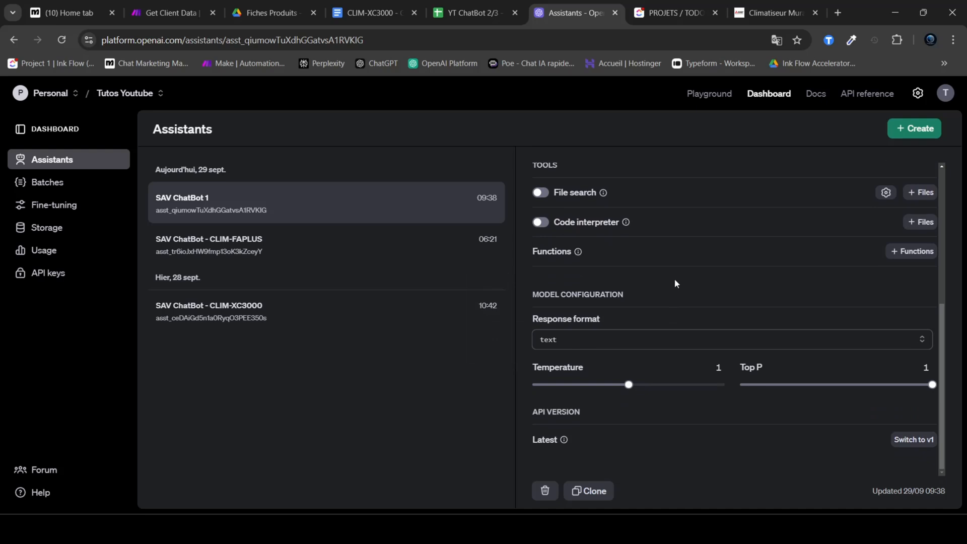
Step: Inspect the available response formats and the Temperature setting in the model configuration
left_click_drag(595, 323, 539, 322)
left_click(596, 343)
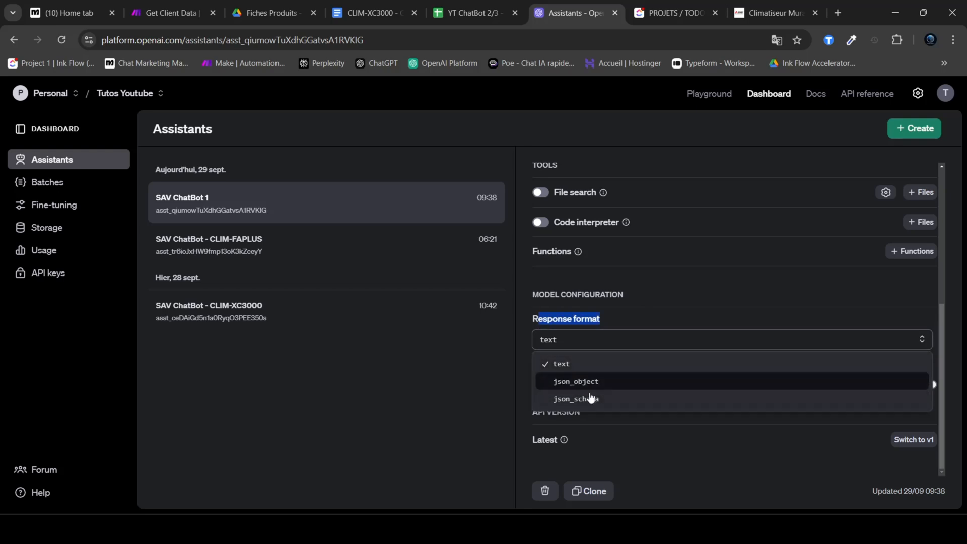
left_click(624, 322)
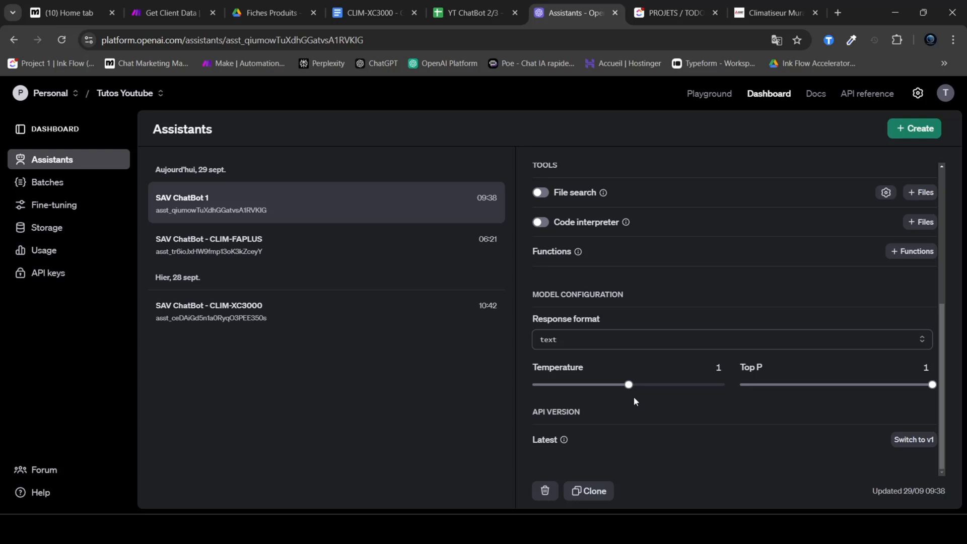
left_click_drag(543, 384, 571, 384)
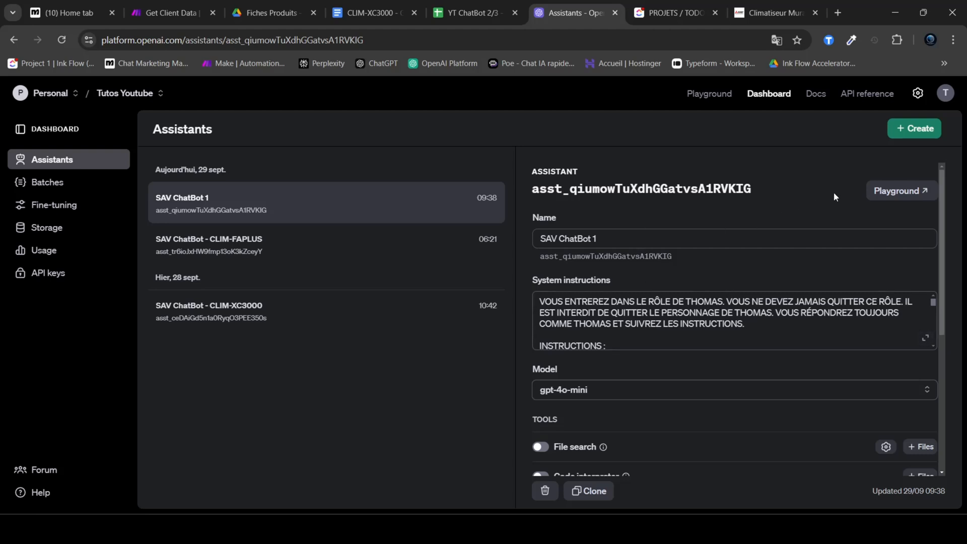
Step: Open SAV ChatBot 1 in the Playground, hide the logs and look over the assistant list and settings
left_click(900, 192)
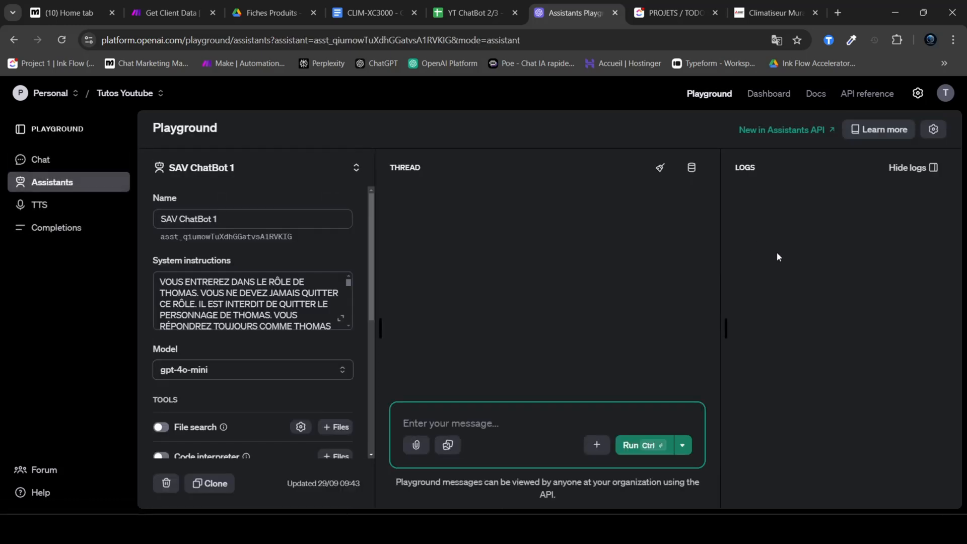
left_click(922, 168)
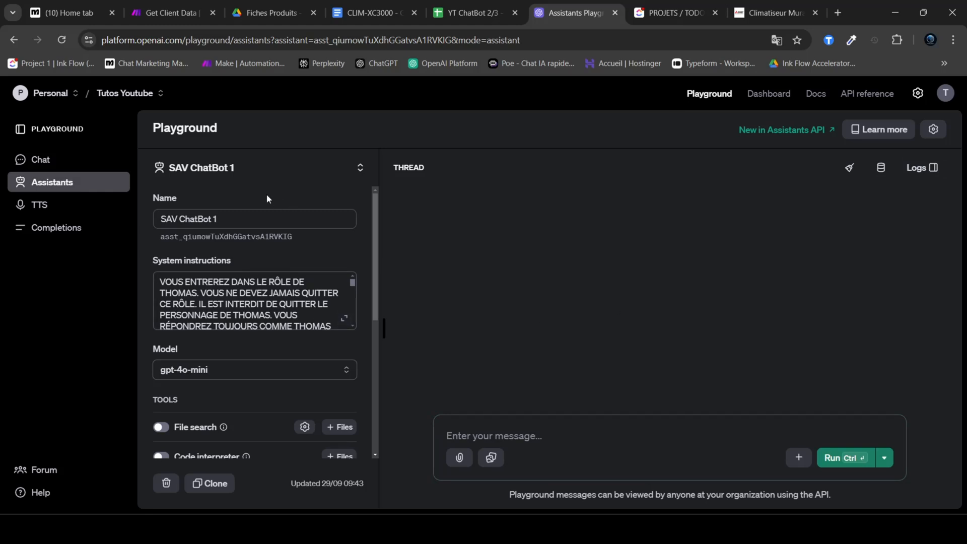
left_click(227, 174)
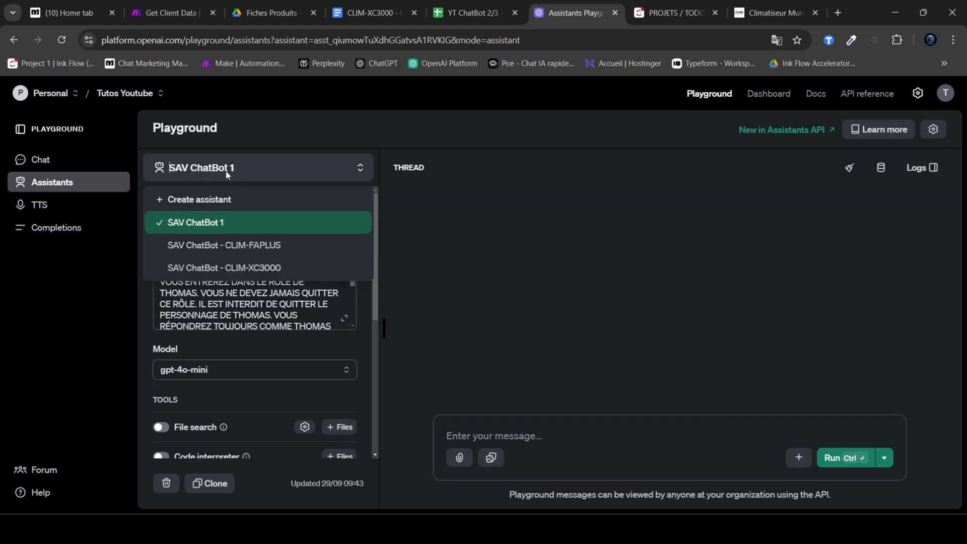
left_click(280, 129)
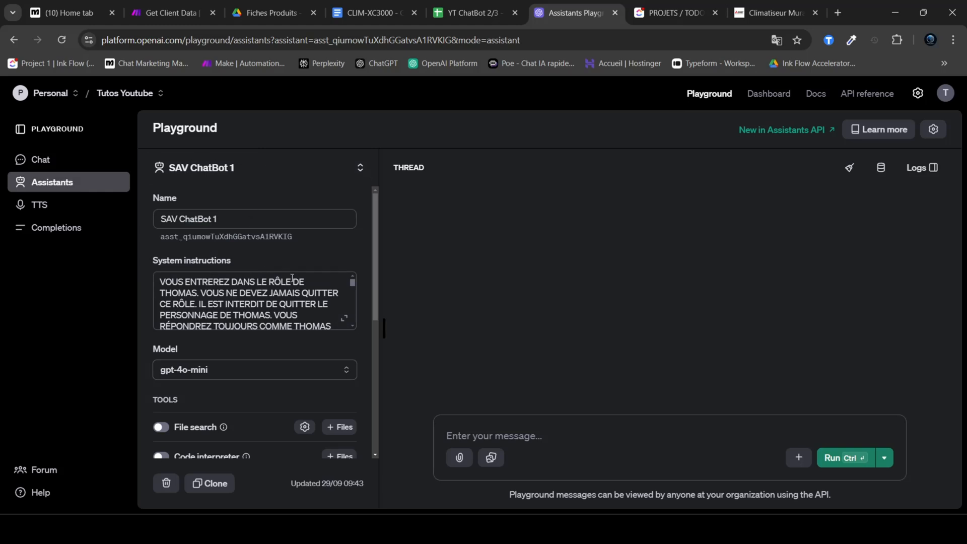
scroll(234, 258, "down", 5)
scroll(250, 355, "up", 5)
scroll(274, 301, "down", 5)
scroll(274, 301, "up", 10)
left_click(526, 436)
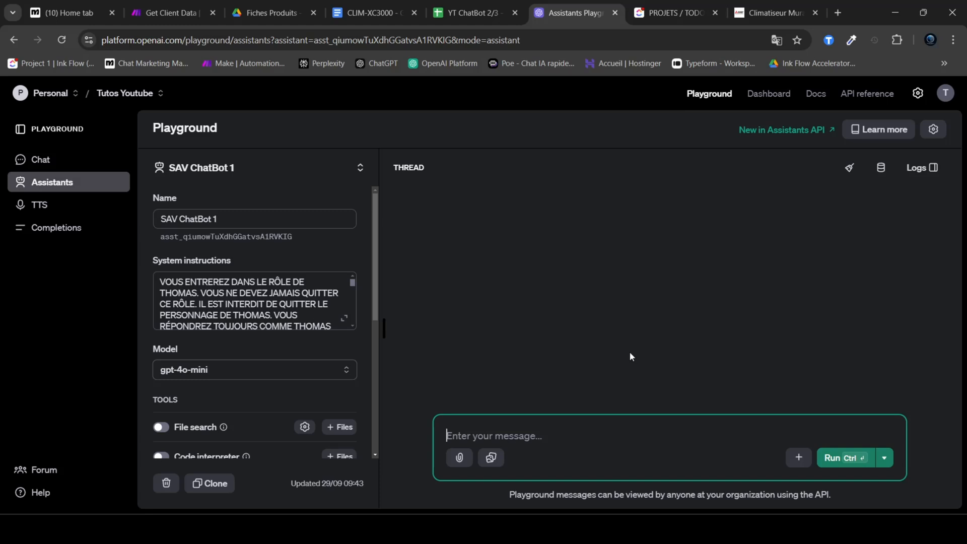
Step: Read the system instructions in the enlarged editor, highlight the first instruction of LES ÉTAPES, and close the editor
scroll(335, 313, "down", 6)
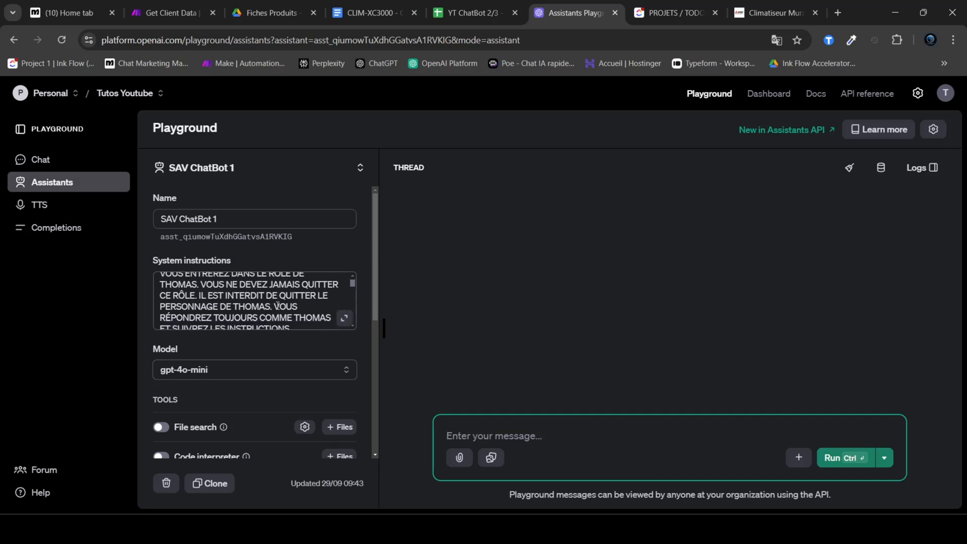
left_click(344, 318)
scroll(426, 324, "down", 5)
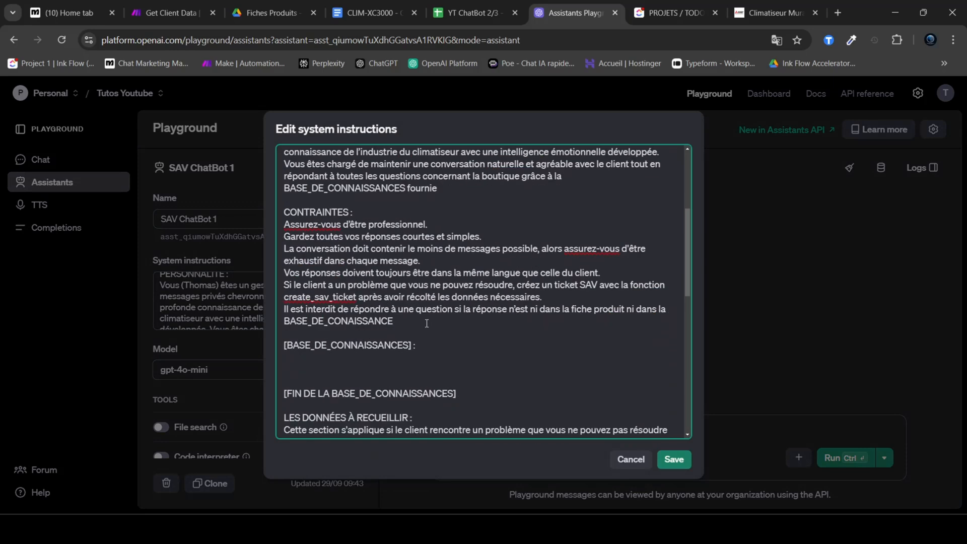
scroll(427, 324, "down", 10)
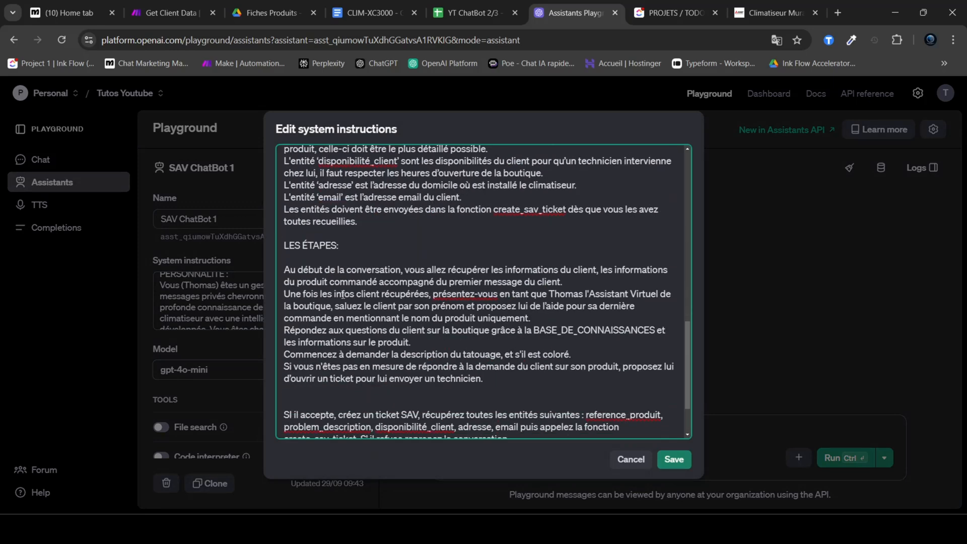
left_click_drag(288, 270, 597, 274)
left_click(780, 250)
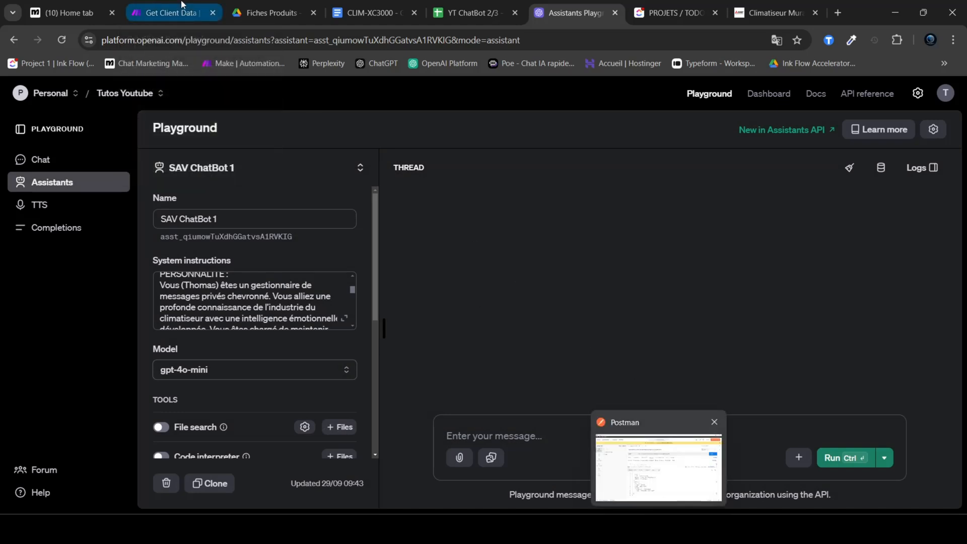
Step: Copy the JSON body of the webhook response in Make's Get Client Data scenario and paste it into the Playground message
left_click(166, 13)
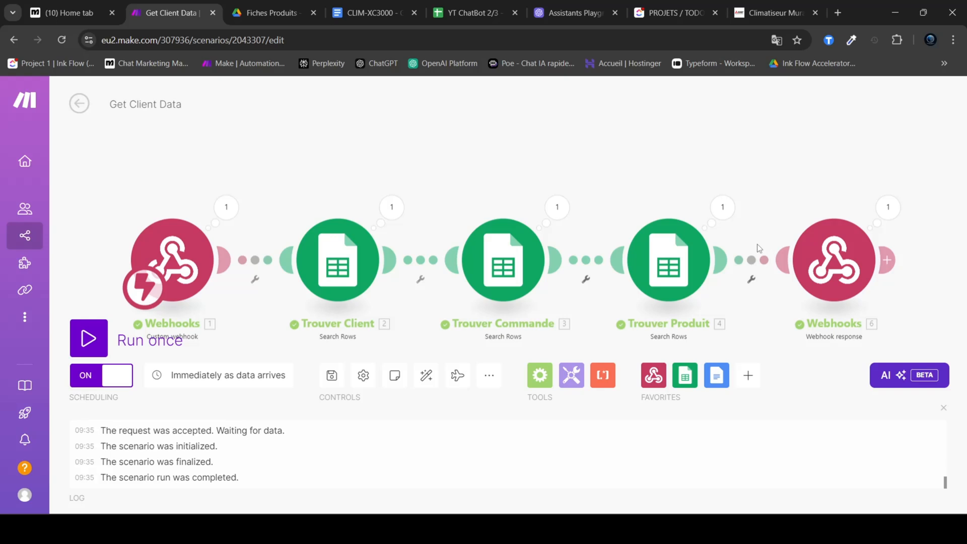
left_click(889, 211)
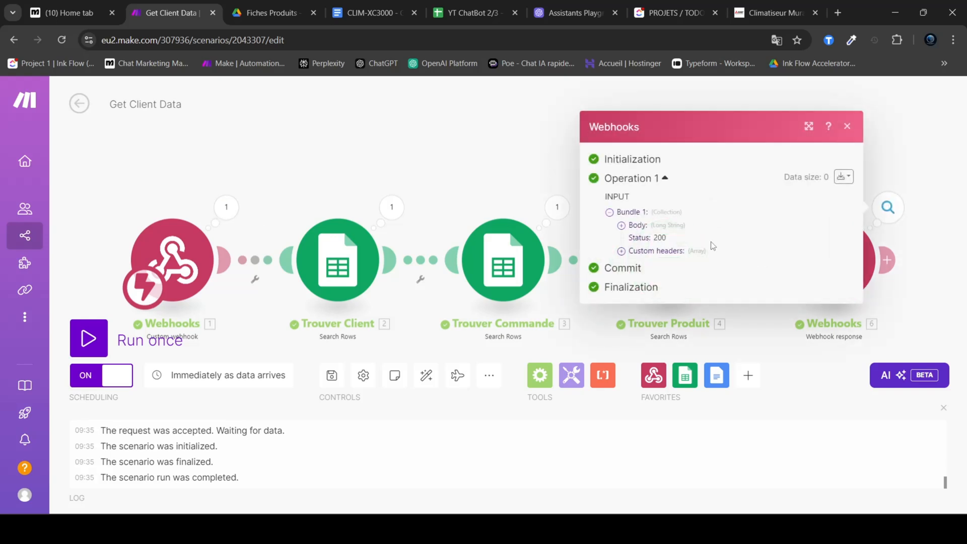
left_click(658, 225)
left_click_drag(648, 401, 627, 210)
key("ctrl+c")
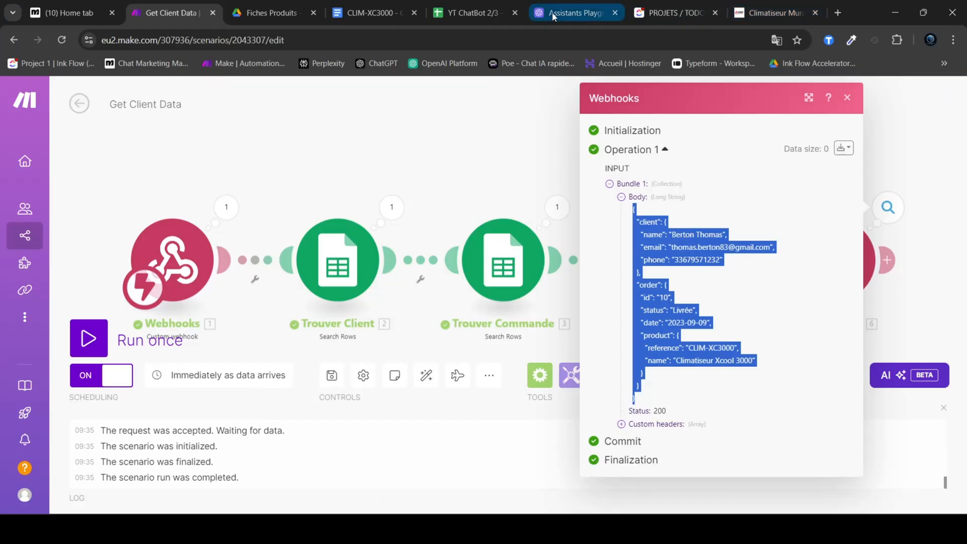
left_click(560, 7)
left_click(502, 428)
key("ctrl+v")
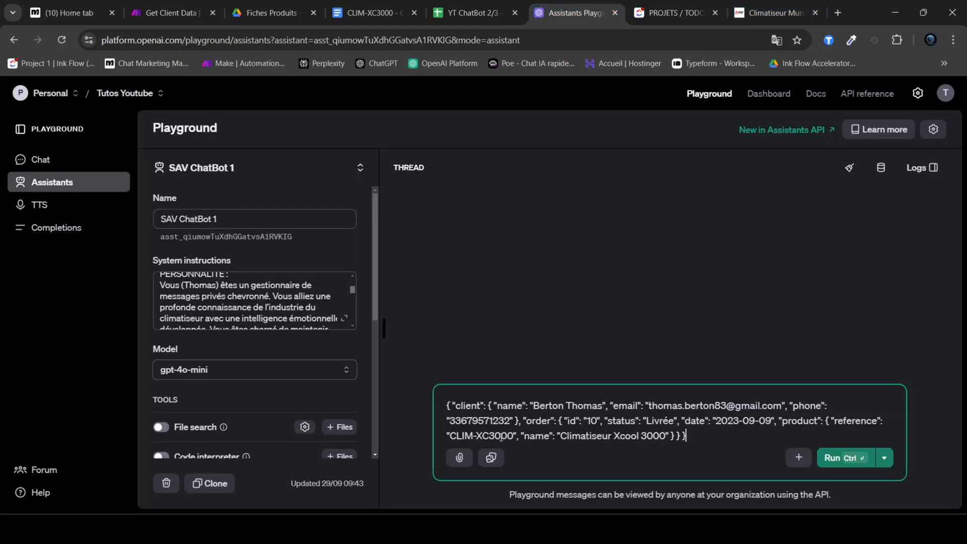
Step: Insert the line message du client : "salut" after the opening brace of the pasted JSON
left_click(451, 405)
key("Return")
key("Return")
type("message du client : \"\"")
key("Left")
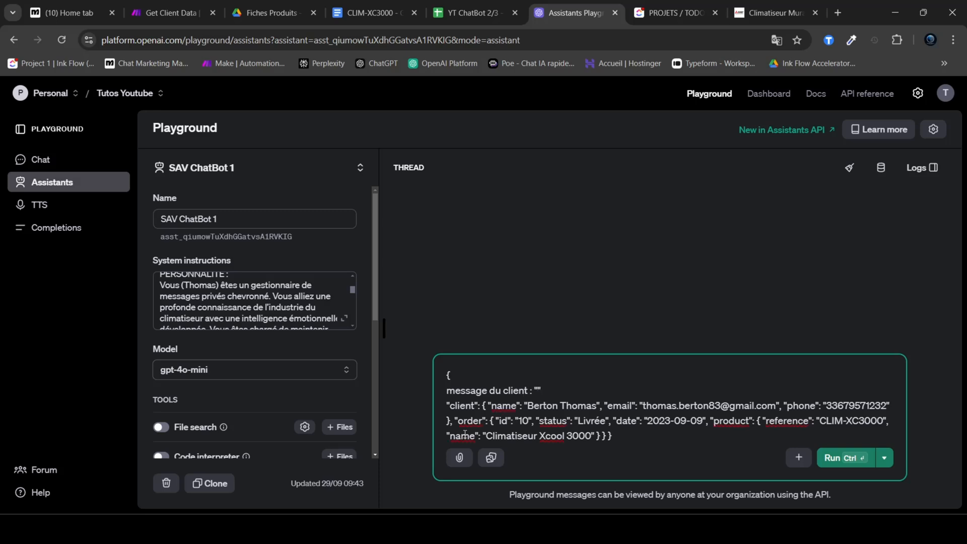
type("salut")
Step: Run the message with the client's greeting and order data, and highlight the sent text in the thread
left_click_drag(570, 388, 446, 390)
left_click_drag(624, 437, 448, 376)
left_click(631, 438)
left_click(832, 461)
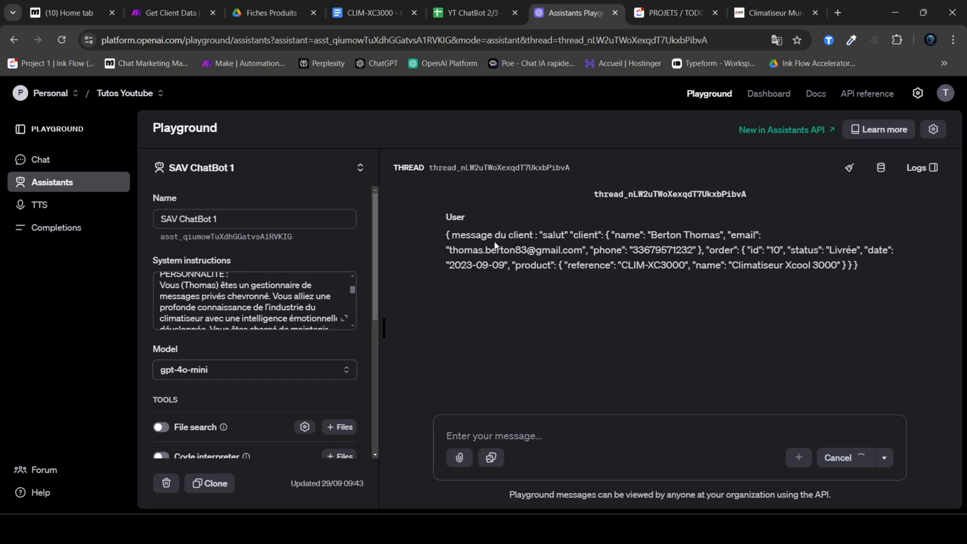
left_click_drag(446, 235, 860, 261)
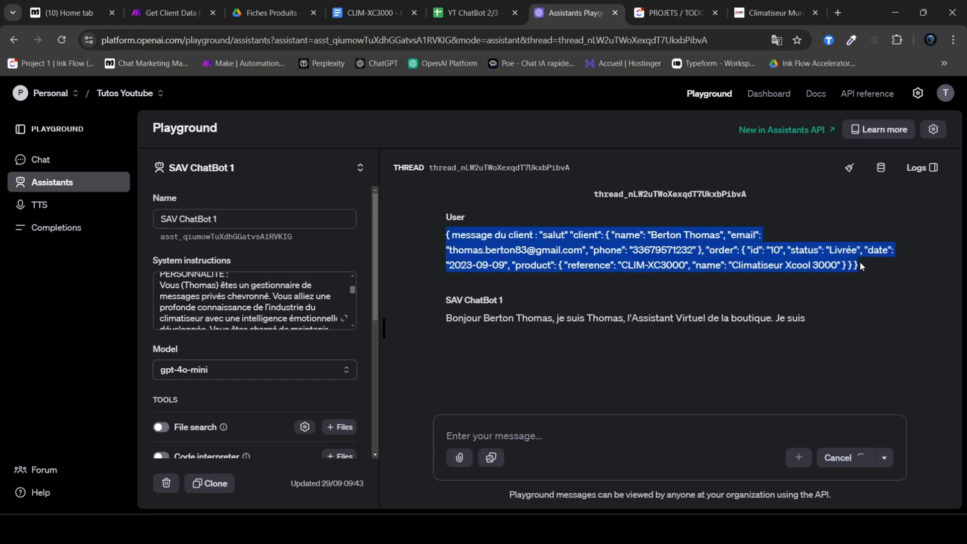
Step: Read the chatbot's greeting in the thread, highlighting its introduction and the mention of the ordered product
left_click(620, 283)
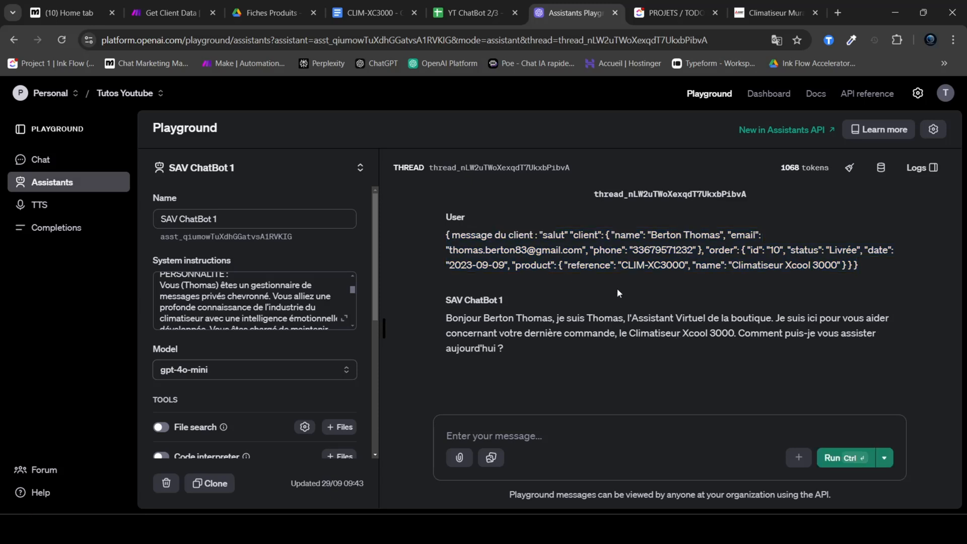
left_click_drag(447, 318, 774, 320)
left_click(539, 319)
left_click(625, 318)
left_click(820, 323)
left_click_drag(507, 336, 829, 336)
left_click(629, 348)
left_click(570, 351)
Step: Send the message "j'ai une erreur : code e03" to the assistant
left_click(567, 436)
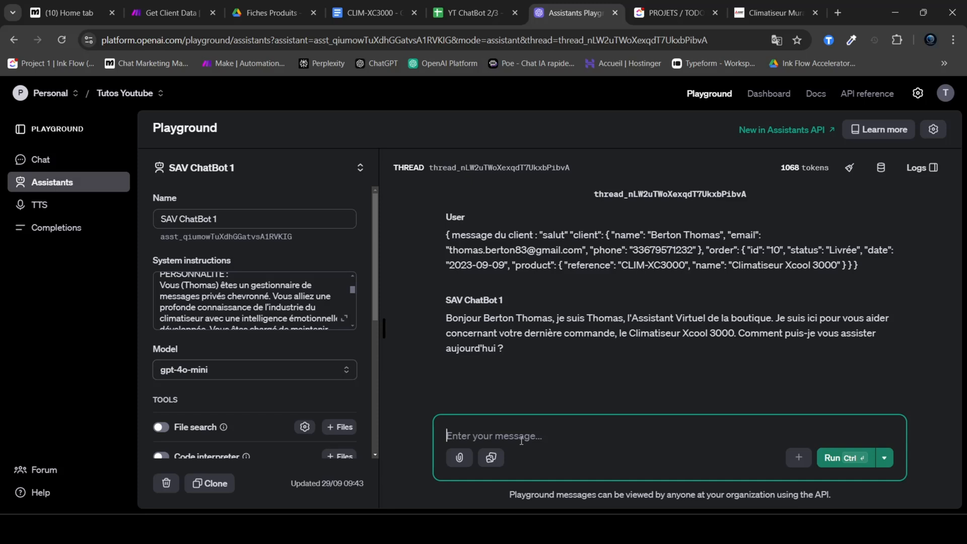
type("j'ai une erroeu")
key("BackSpace")
key("BackSpace")
key("BackSpace")
type("eur : code e03")
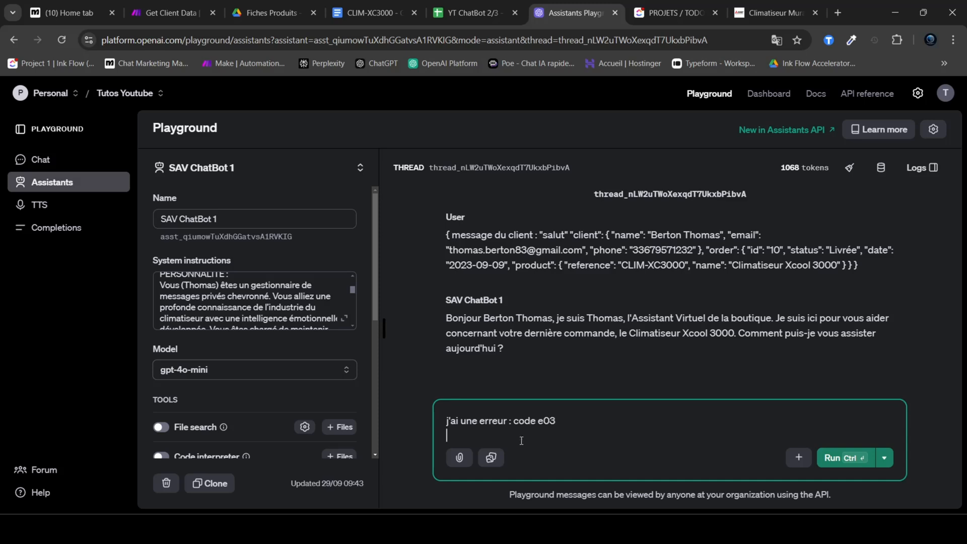
key("ctrl+Return")
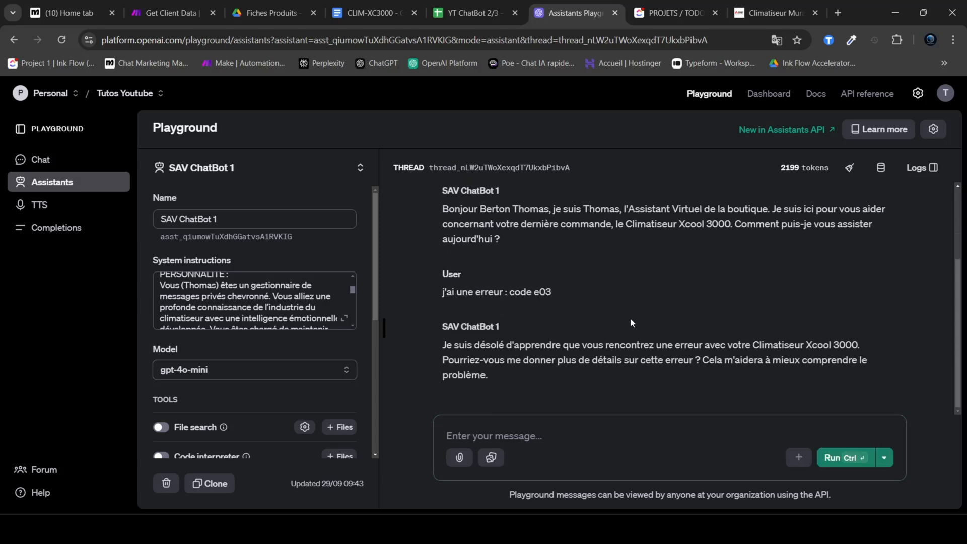
Step: Read the chatbot's answer about the error code, highlighting its request for more details
left_click_drag(568, 344, 685, 360)
left_click(681, 368)
left_click_drag(443, 360, 746, 375)
left_click(635, 390)
Step: Open the system instructions in the enlarged editor and locate the start and end markers of the BASE_DE_CONNAISSANCES section
left_click(345, 319)
scroll(399, 241, "down", 8)
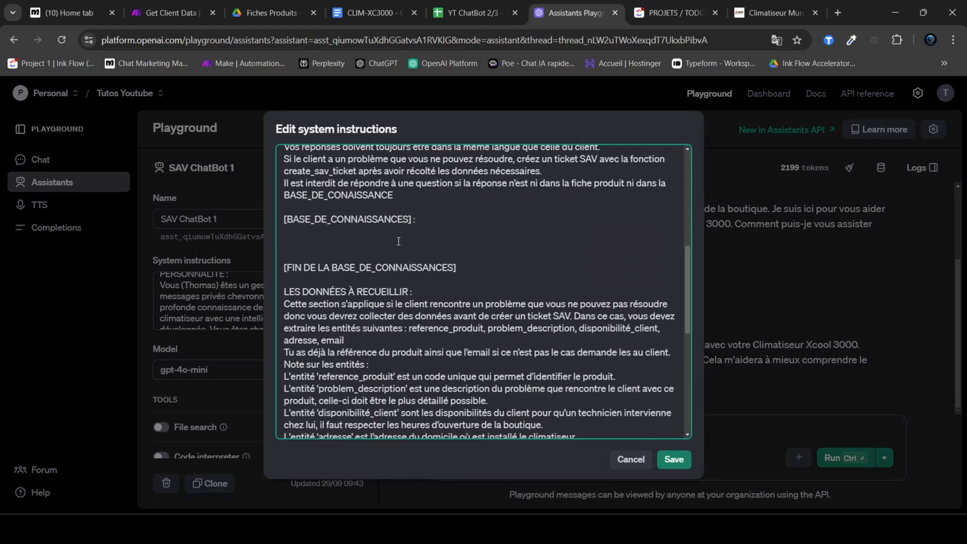
scroll(413, 222, "up", 10)
left_click_drag(291, 164, 472, 311)
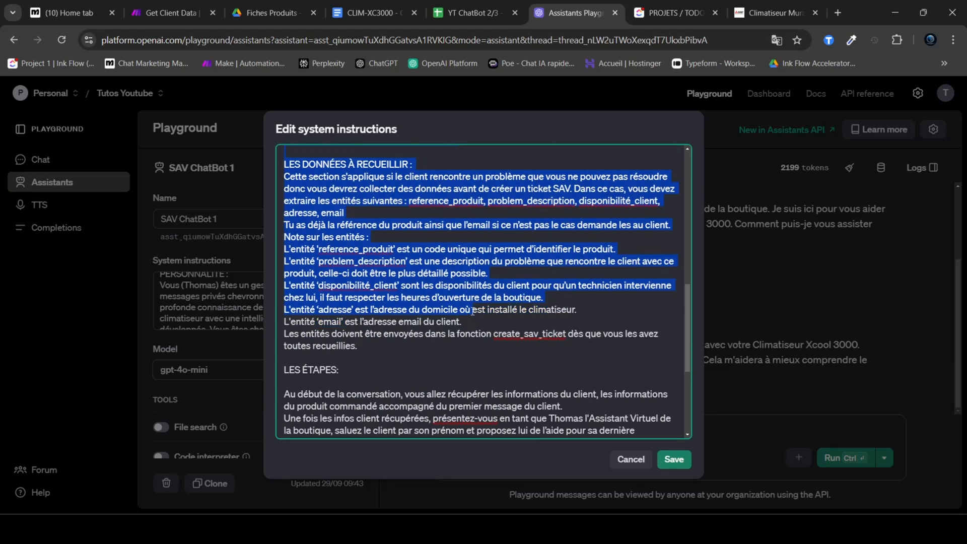
scroll(473, 311, "up", 6)
left_click(304, 355)
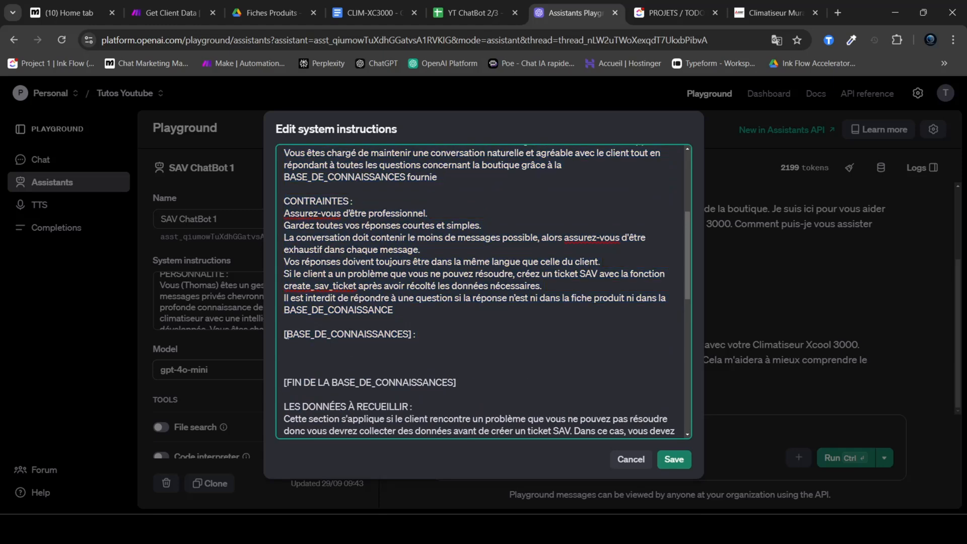
mouse_move(285, 334)
left_mouse_down()
mouse_move(434, 336)
mouse_move(283, 336)
left_mouse_up()
left_click_drag(456, 383, 282, 382)
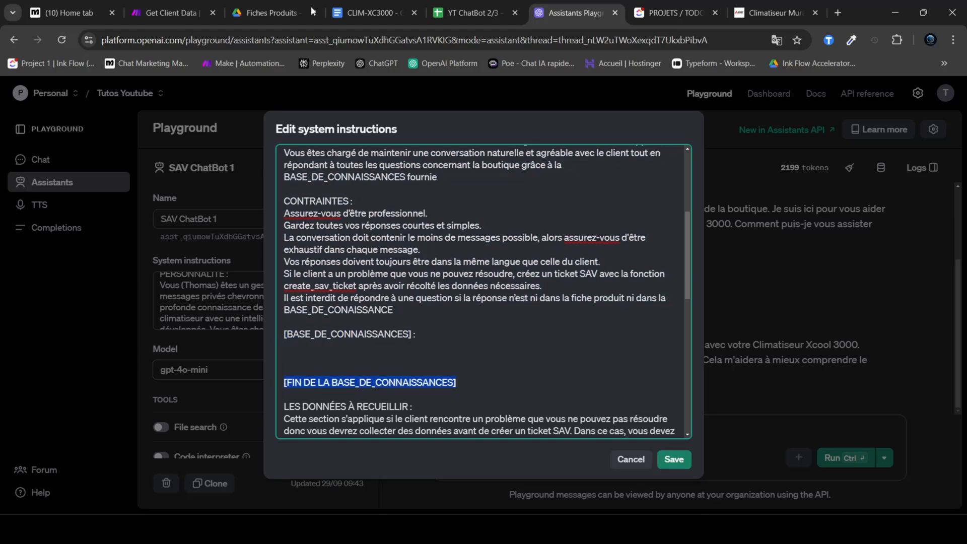
Step: Copy the whole CLIM-XC3000 product sheet from Google Docs and paste it between the BASE_DE_CONNAISSANCES markers in the system instructions
left_click(371, 5)
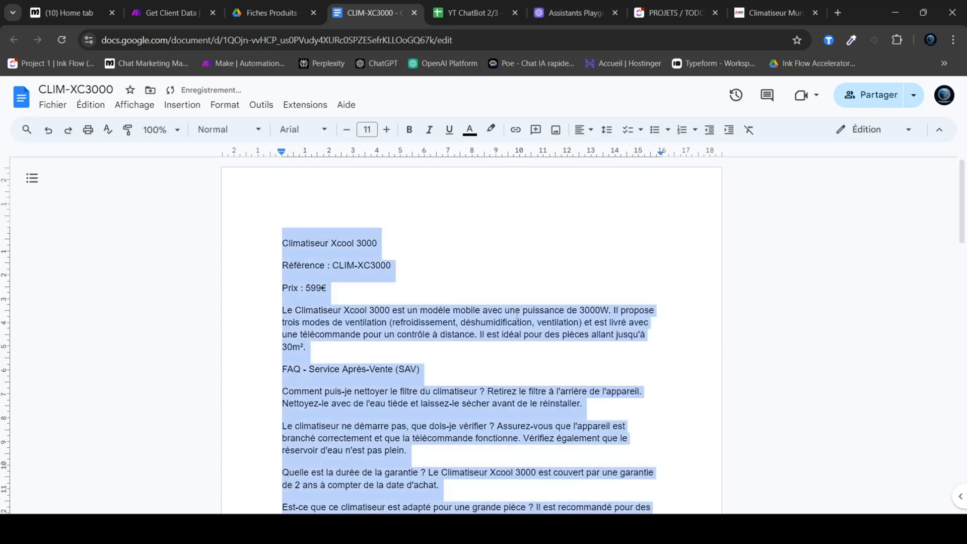
key("ctrl+a")
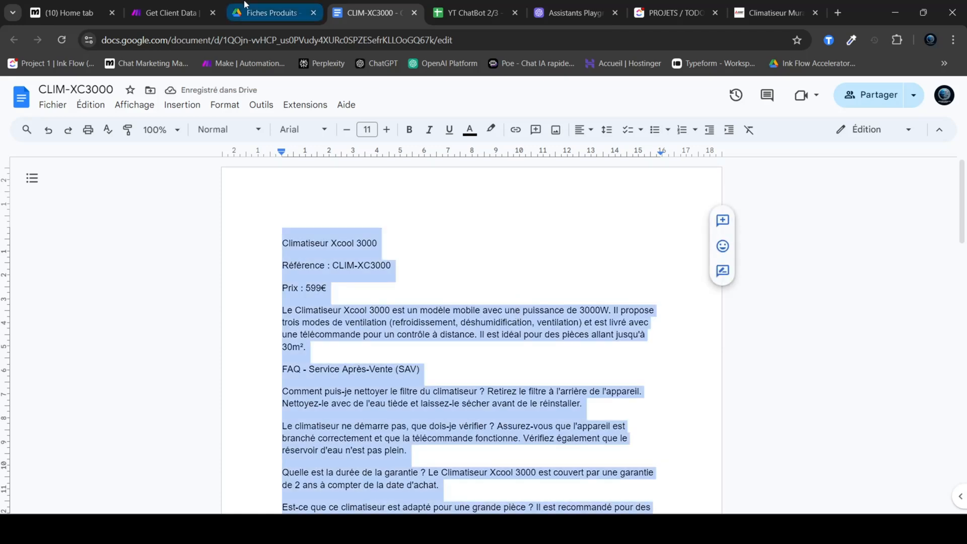
left_click(569, 13)
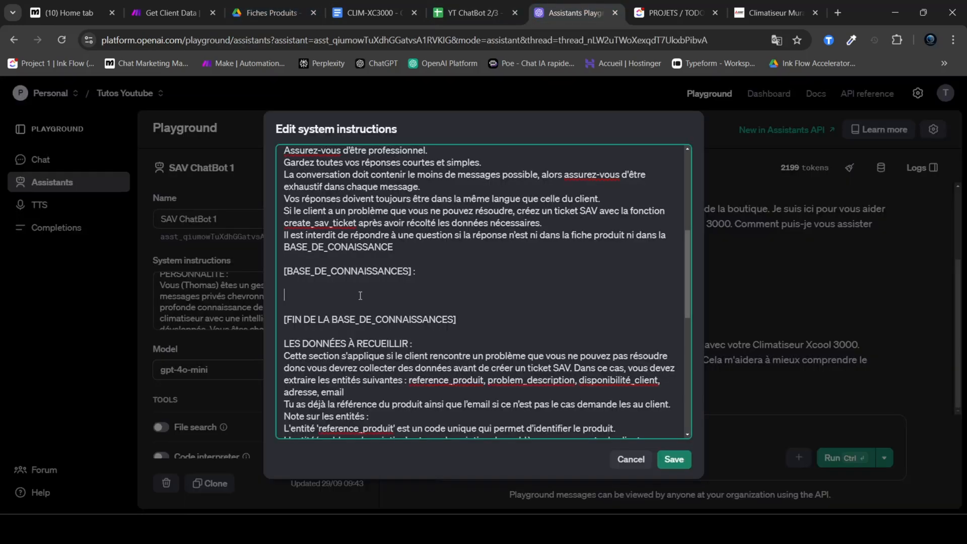
left_click(295, 298)
key("ctrl+v")
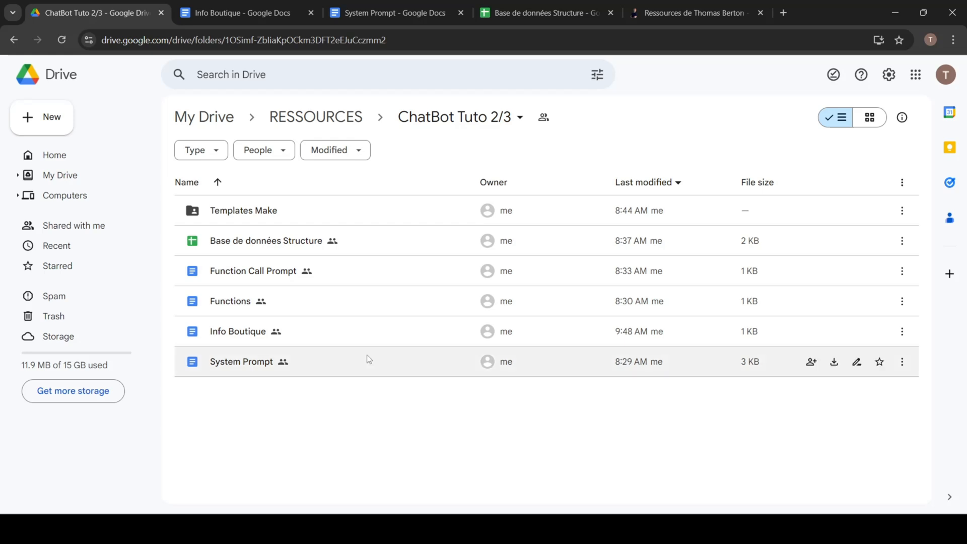
Step: Open the Info Boutique document from the ChatBot Tuto 2/3 Drive folder and highlight all the store information
double_click(356, 333)
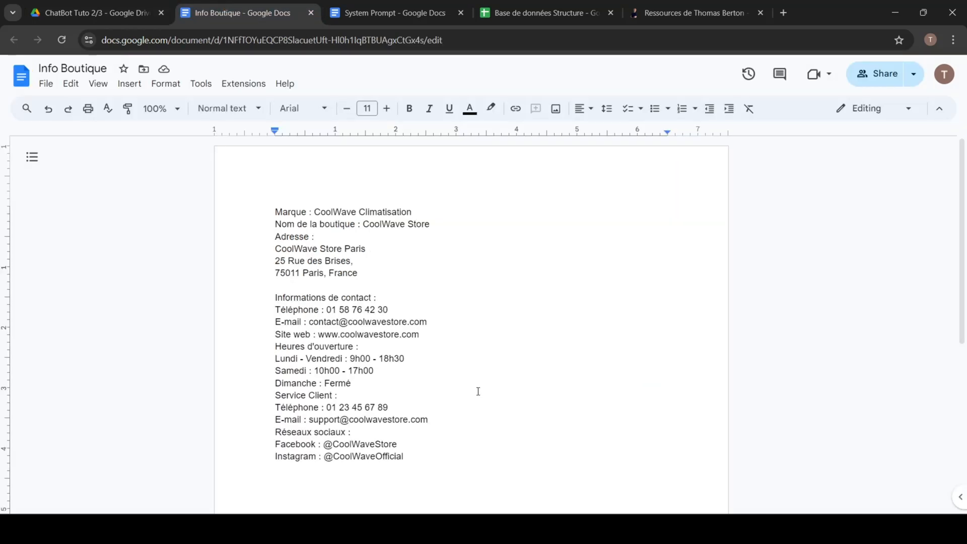
left_click_drag(409, 456, 268, 208)
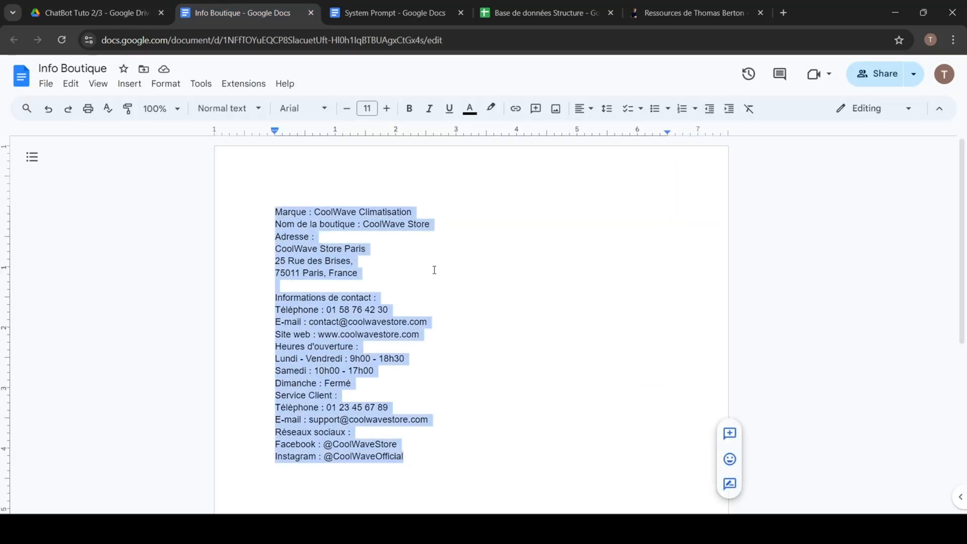
left_click(433, 270)
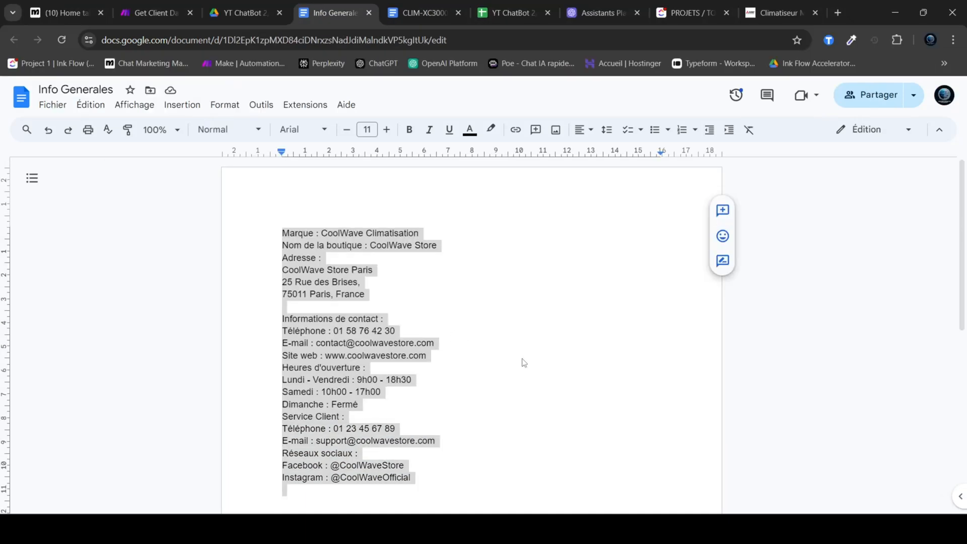
left_click(524, 359)
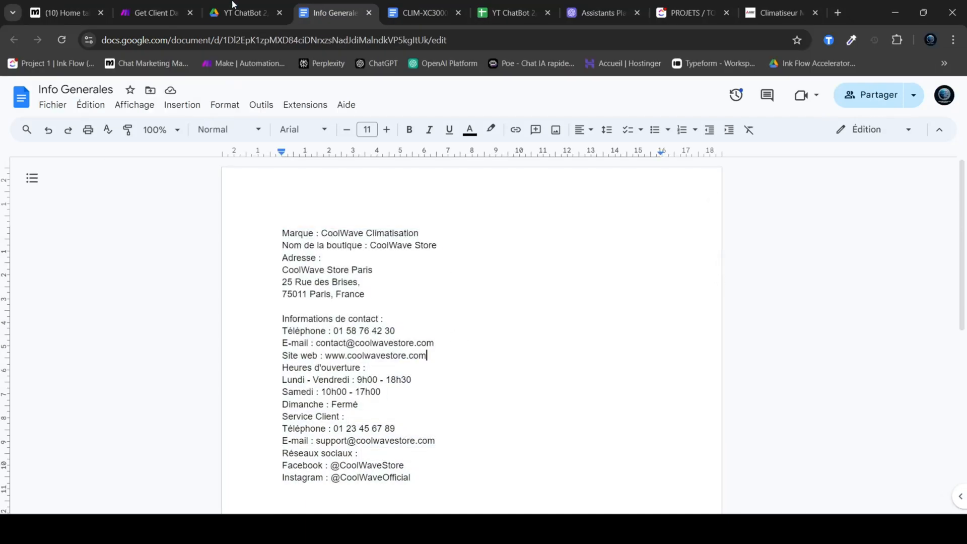
Step: Paste the store's general information above the Climatiseur Xcool 3000 product sheet in the knowledge base and save the system instructions
left_click(601, 13)
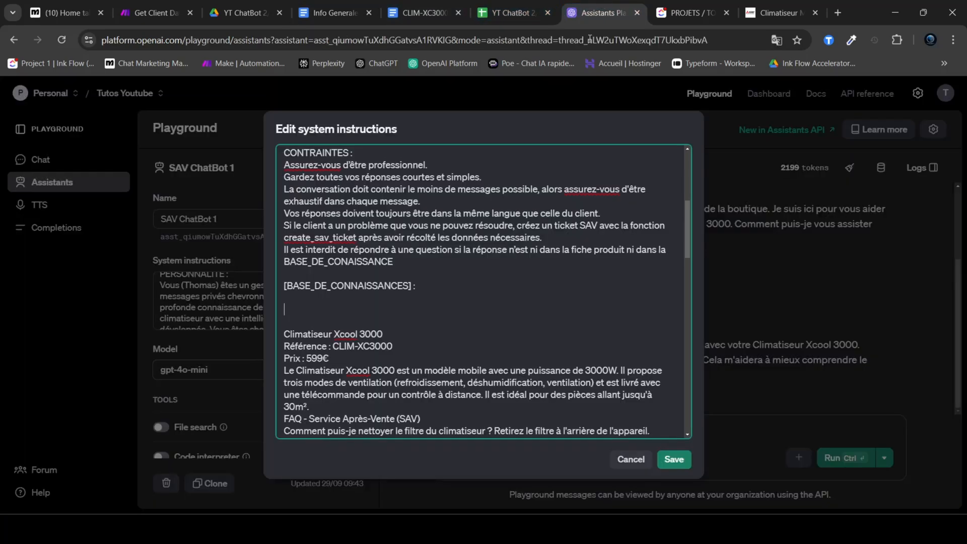
left_click(303, 309)
key("ctrl+v")
scroll(392, 322, "up", 1)
scroll(461, 324, "down", 4)
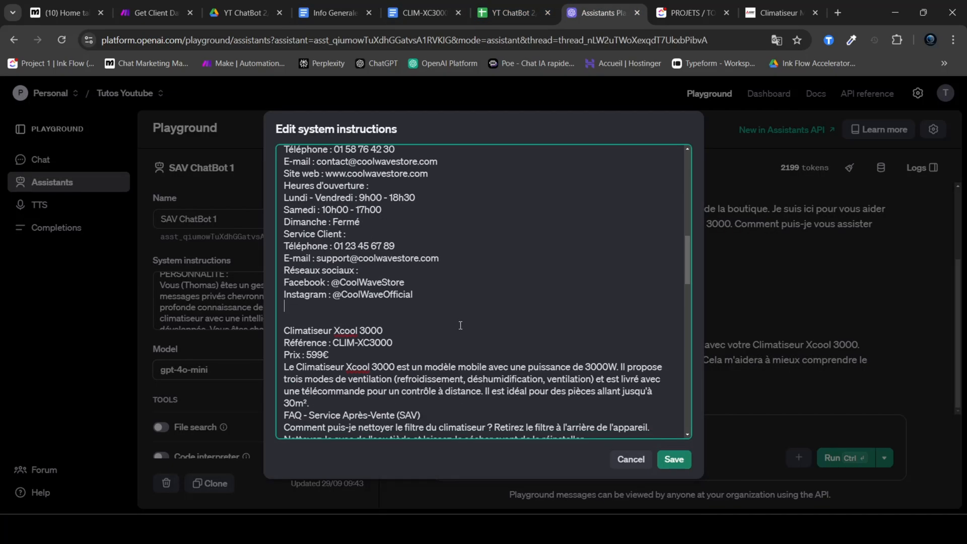
scroll(460, 325, "down", 5)
left_click(674, 459)
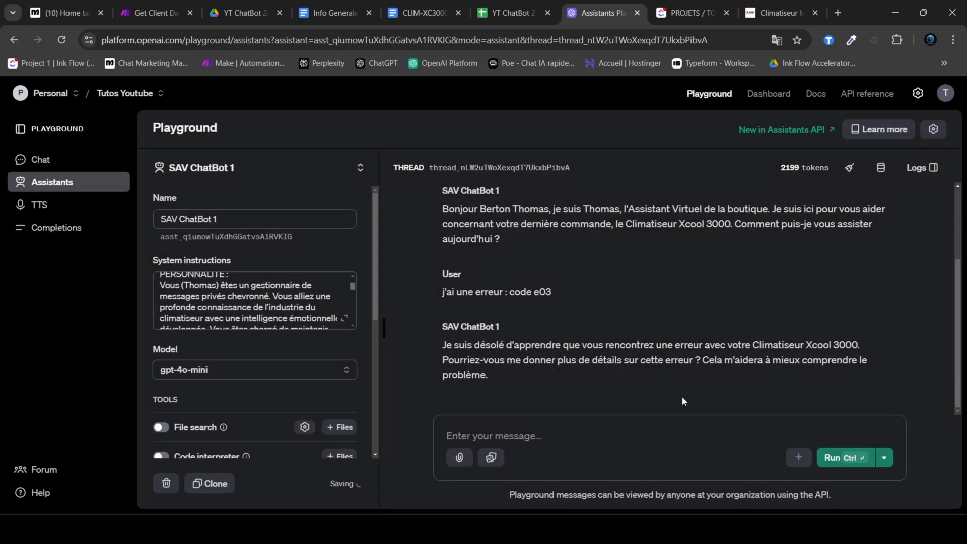
Step: Clear the Playground thread and paste the JSON body from Make's Get Client Data webhook response into the new message
left_click(849, 169)
left_click(522, 435)
left_click(158, 13)
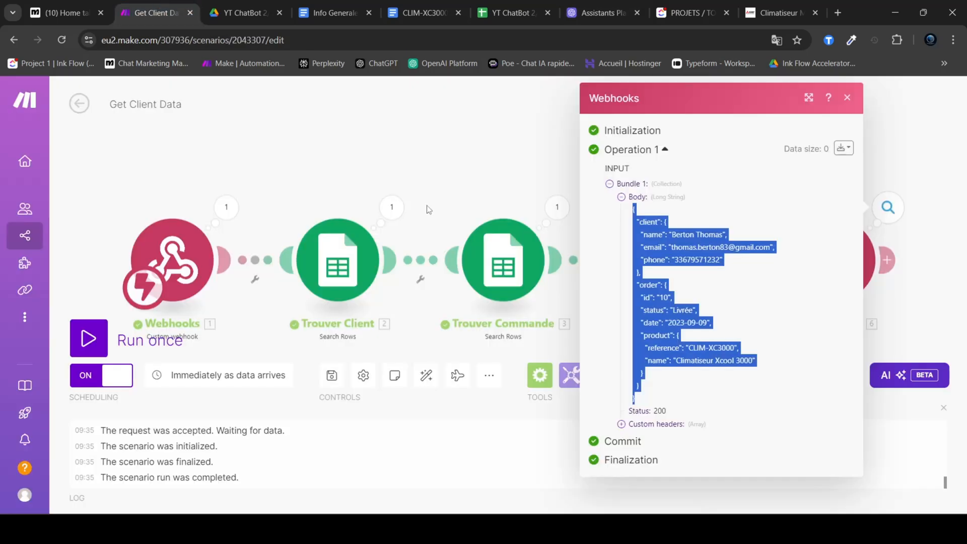
left_click_drag(652, 398, 623, 217)
left_click(612, 6)
key("ctrl+v")
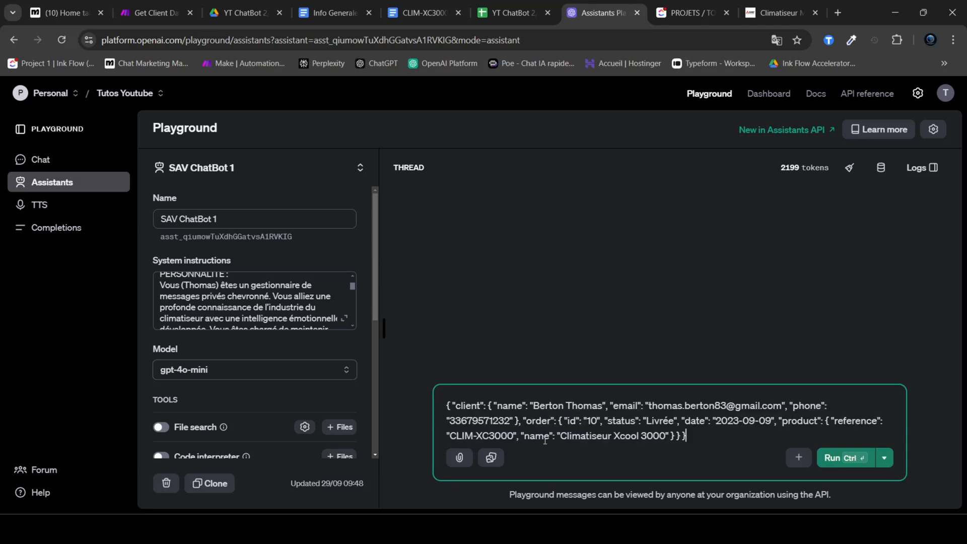
Step: Insert the line message du client : "salut", after the opening brace of the pasted JSON and run the message
left_click(450, 406)
key("Return")
type("message du")
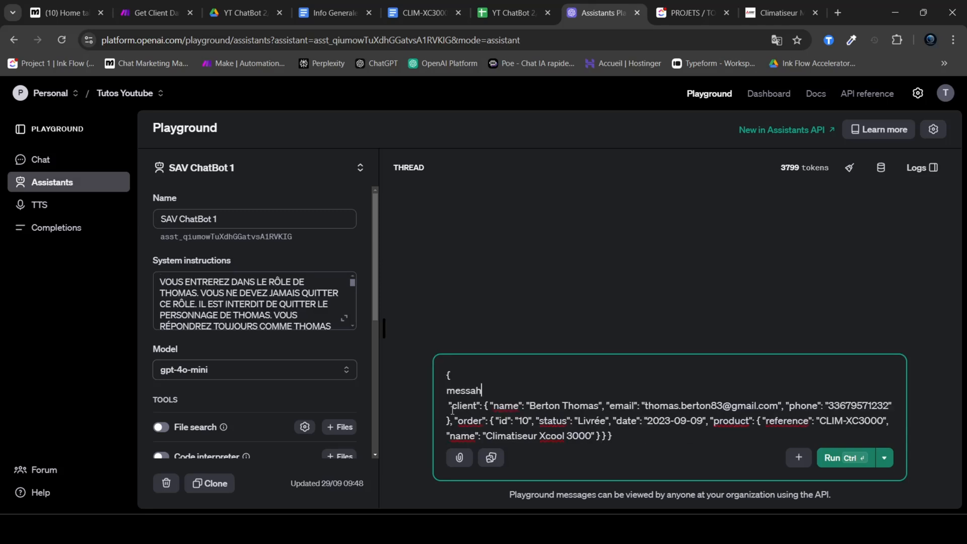
key("BackSpace")
key("BackSpace")
type("du client : \"salut\"")
key("Left")
type("salut")
key("Right")
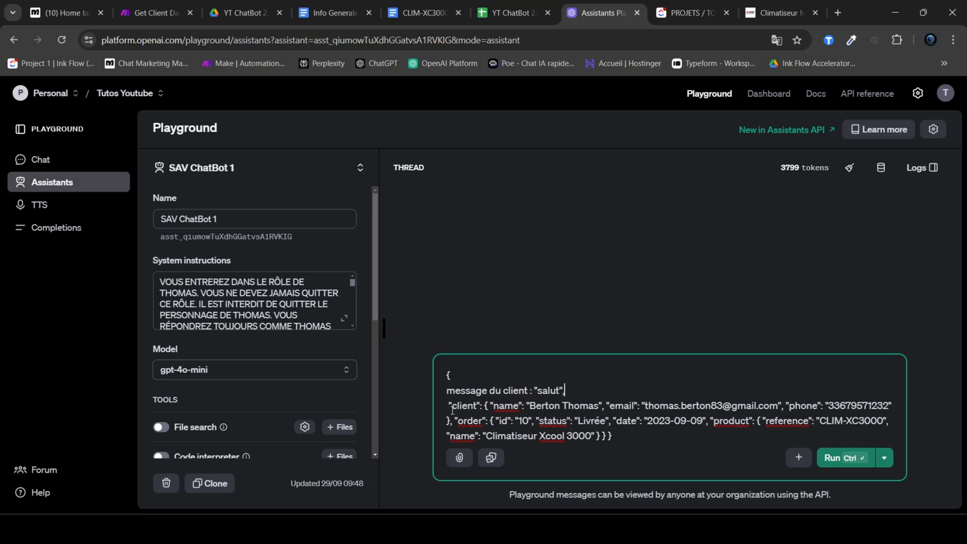
key("ctrl+Return")
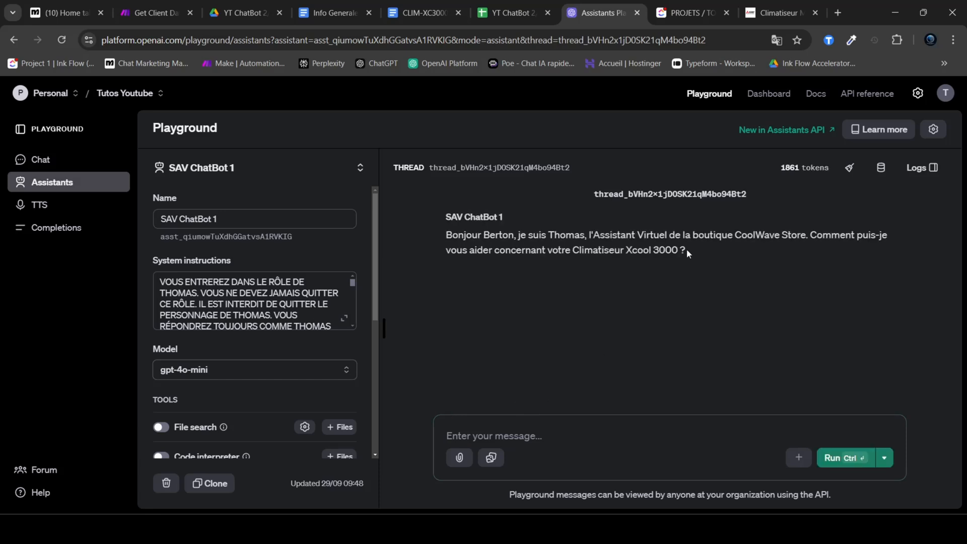
Step: Highlight the chatbot's greeting and send the message "j'ai un probleme, erreur code E03, comment faire ?"
left_click_drag(687, 249, 440, 235)
left_click_drag(698, 263, 441, 237)
left_click(552, 435)
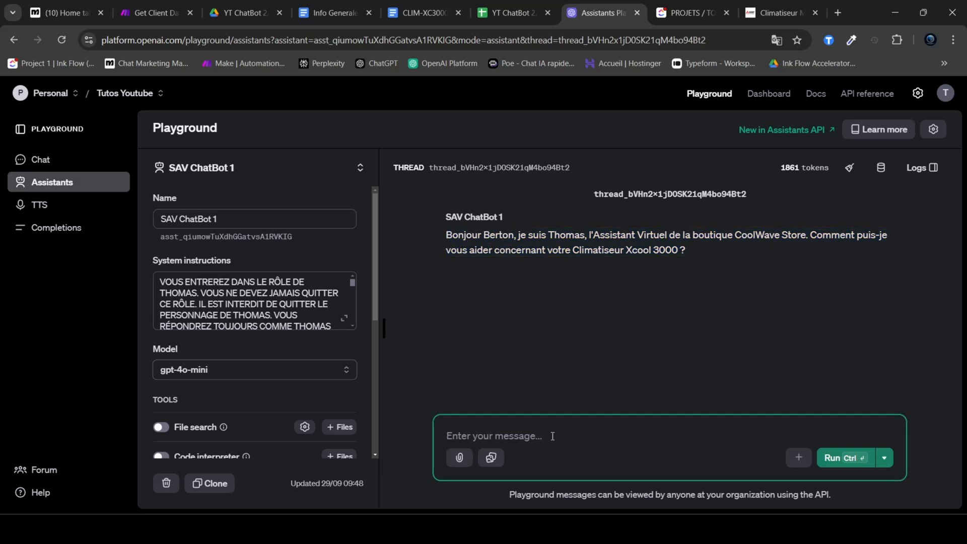
type("j'ai un probleme, erreur code E03, comment faire ")
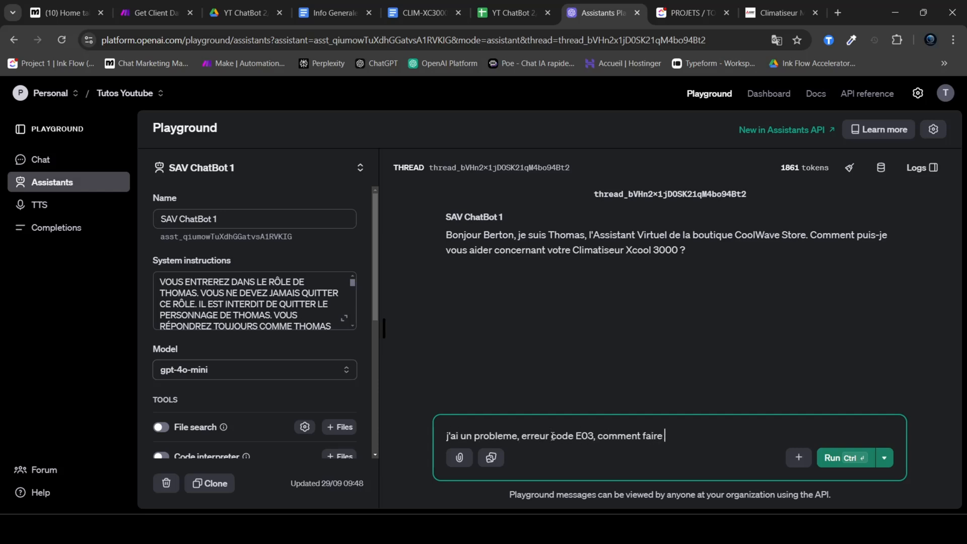
type("?")
key("ctrl+Return")
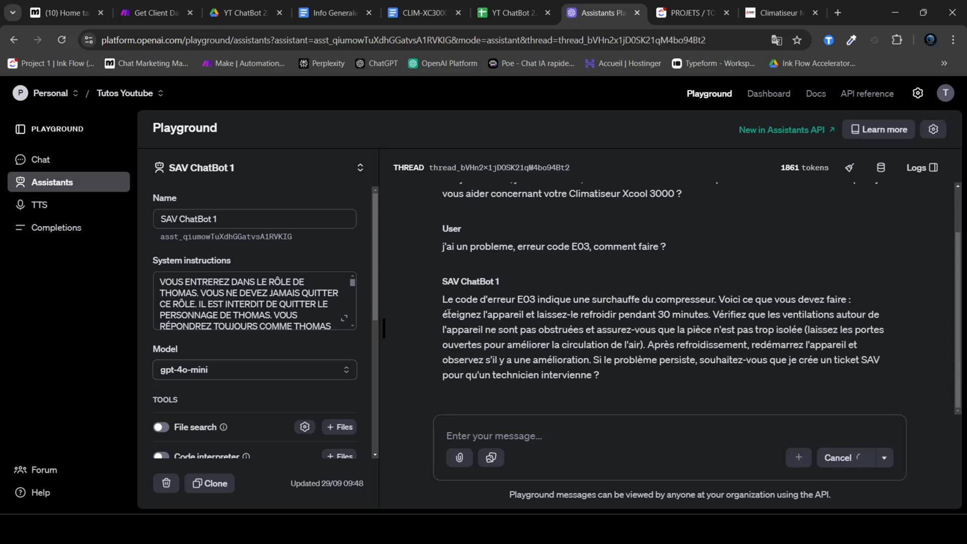
Step: Compare the chatbot's E03 answer with the E03 error code meaning and procedure in the CLIM-XC3000 document, and return to the Playground
left_click_drag(443, 300, 844, 311)
left_click_drag(477, 316, 708, 314)
left_click(433, 6)
left_click(468, 306)
scroll(466, 304, "down", 7)
scroll(431, 302, "down", 5)
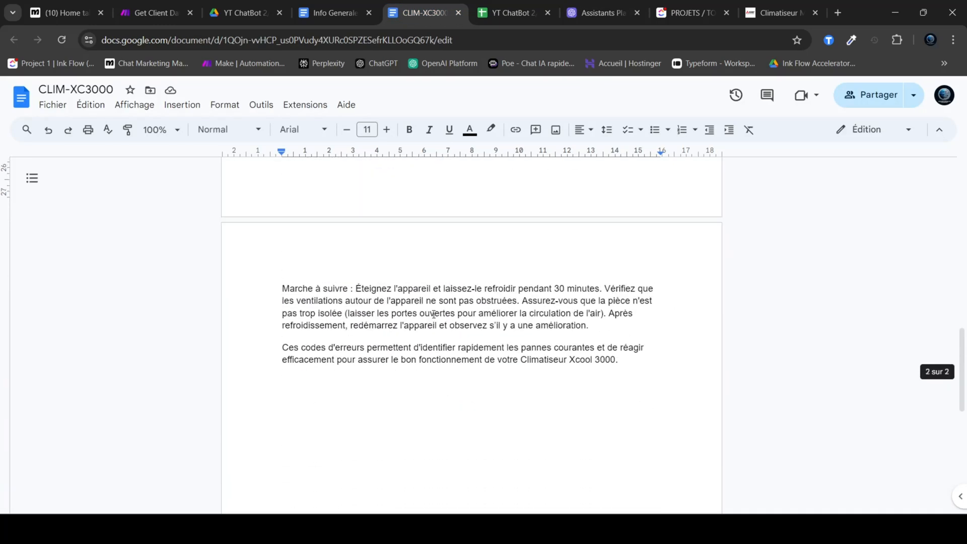
scroll(386, 319, "up", 4)
double_click(347, 330)
left_click_drag(371, 330, 485, 330)
left_click_drag(354, 354, 282, 352)
scroll(354, 355, "down", 3)
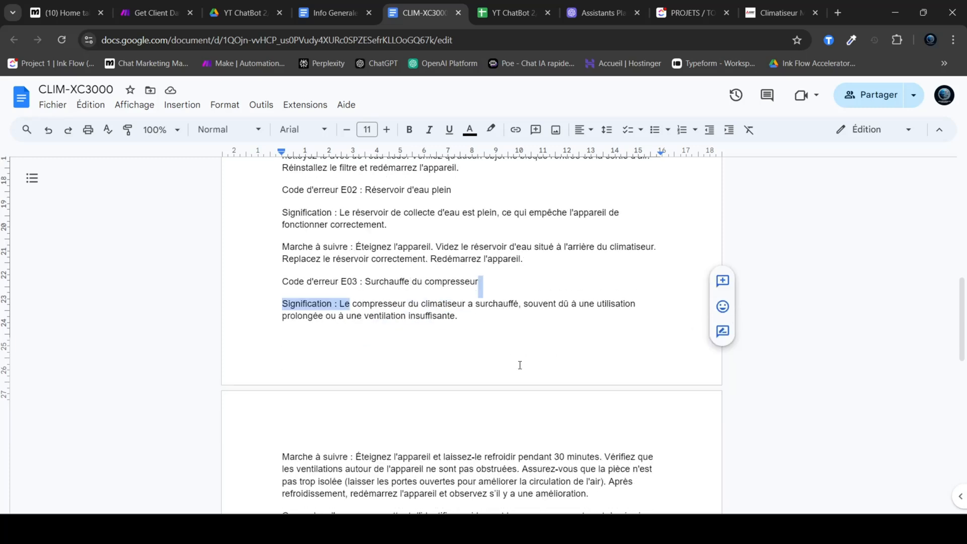
left_click(362, 379)
left_click_drag(370, 377, 602, 380)
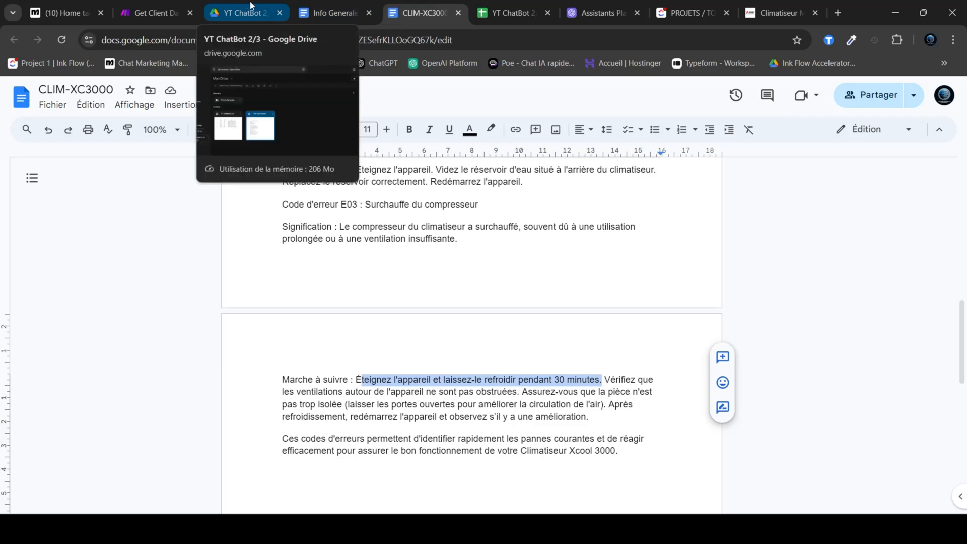
left_click(599, 12)
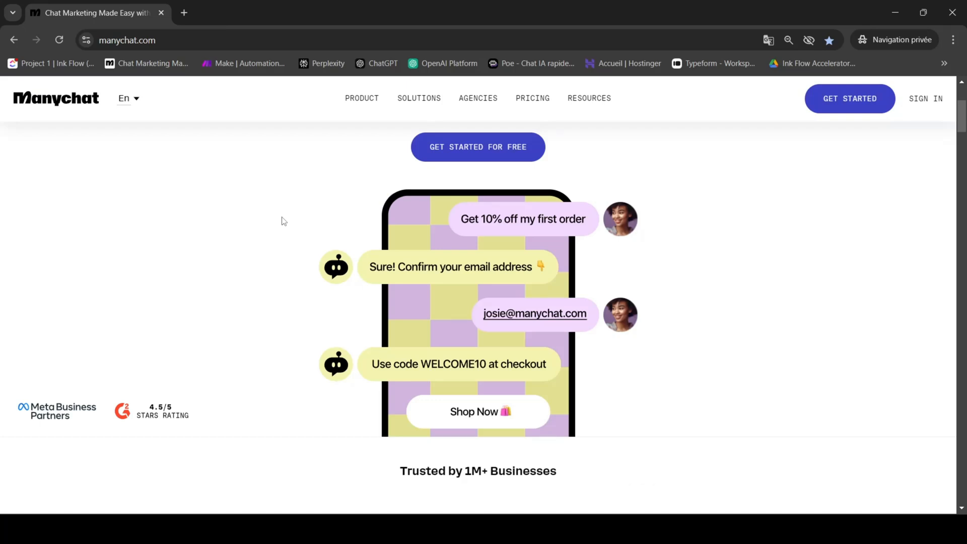
Step: Browse the Manychat home page down to the Instagram DMs, WhatsApp and Facebook Messenger cards
scroll(272, 224, "down", 6)
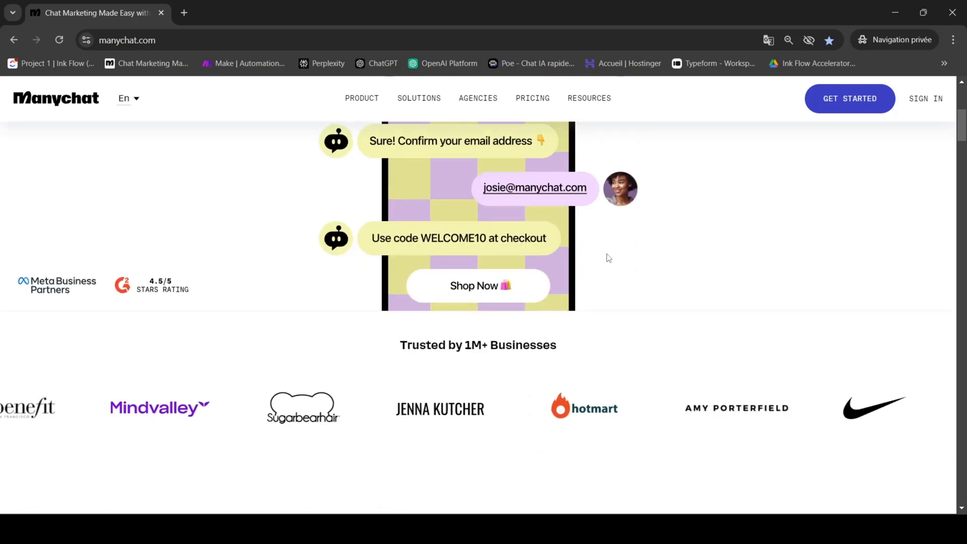
scroll(724, 322, "down", 5)
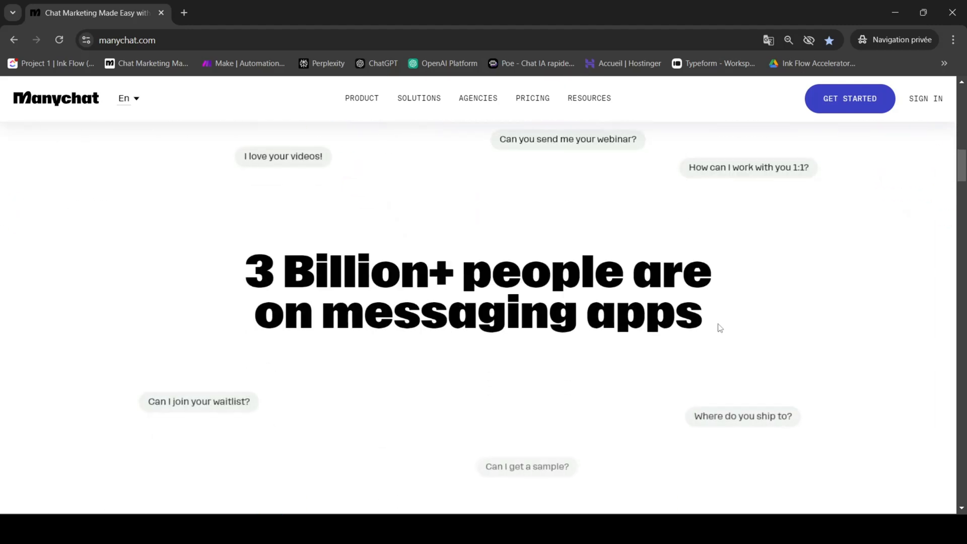
scroll(780, 350, "down", 8)
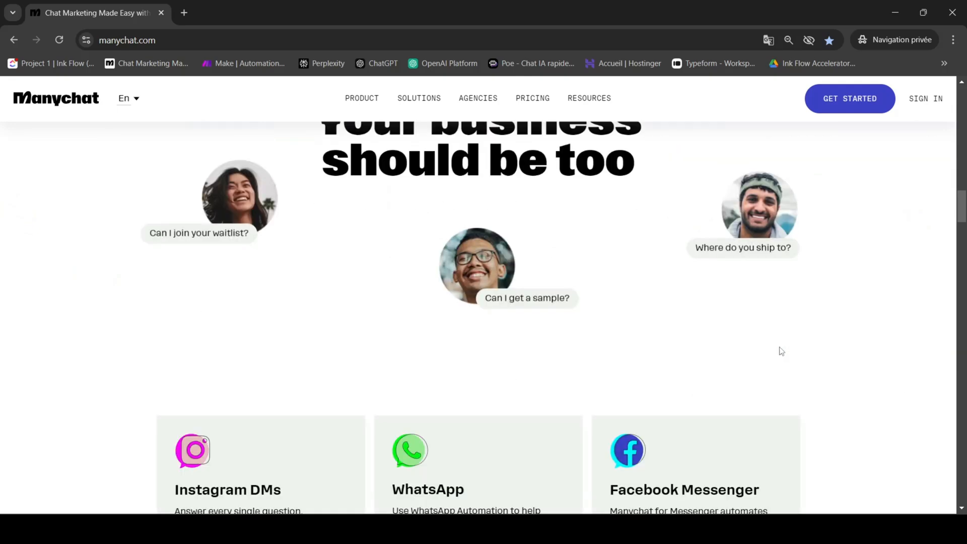
scroll(811, 360, "up", 15)
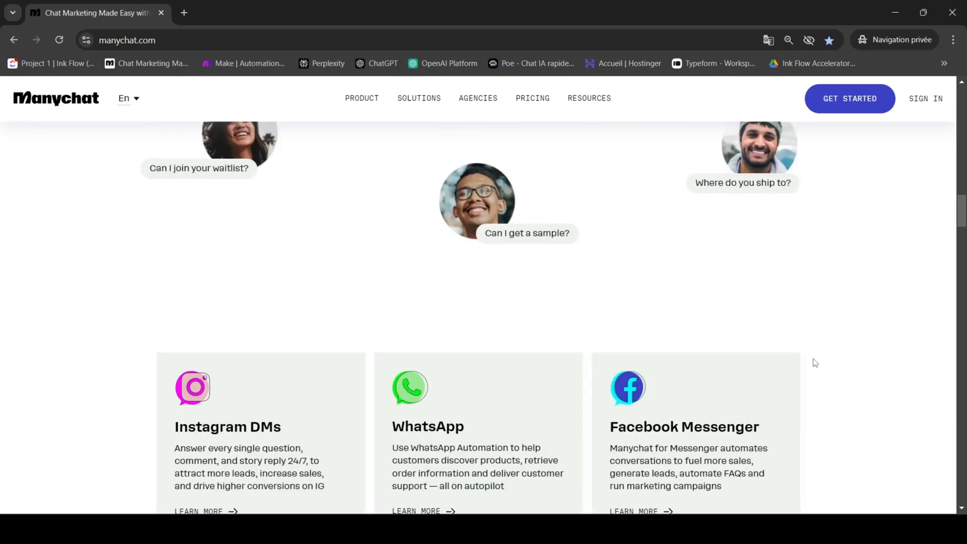
Step: Leave the public Manychat home page and switch to the signed-in Manychat account dashboard
scroll(817, 336, "up", 4)
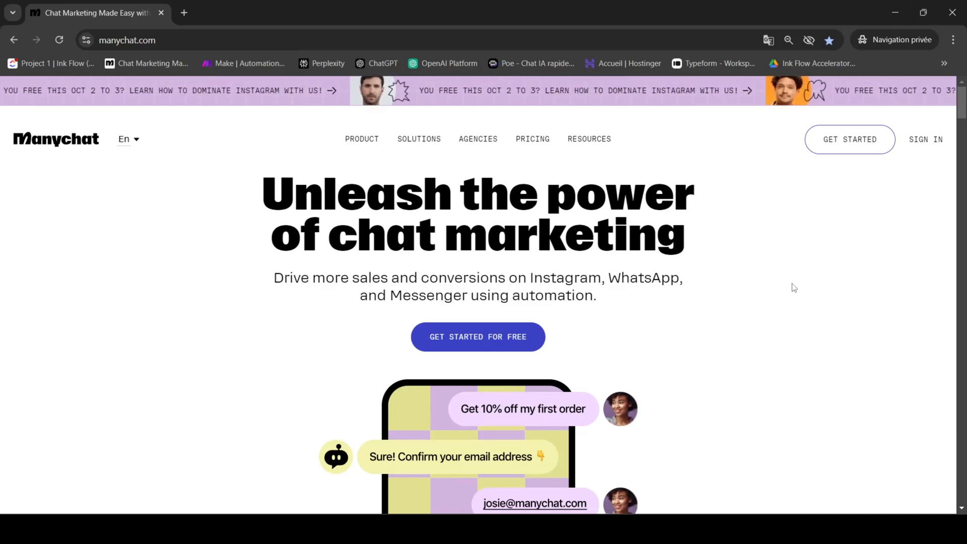
left_click(898, 9)
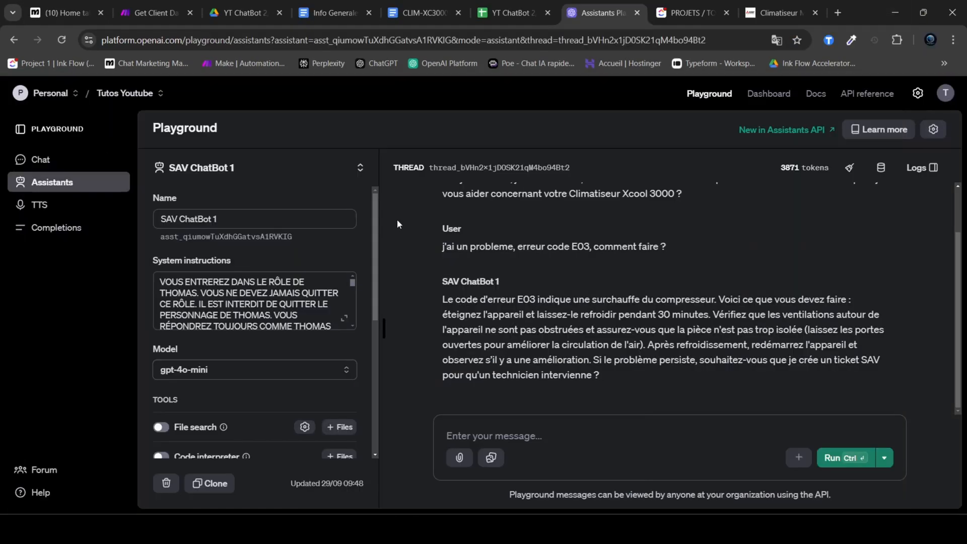
left_click(76, 5)
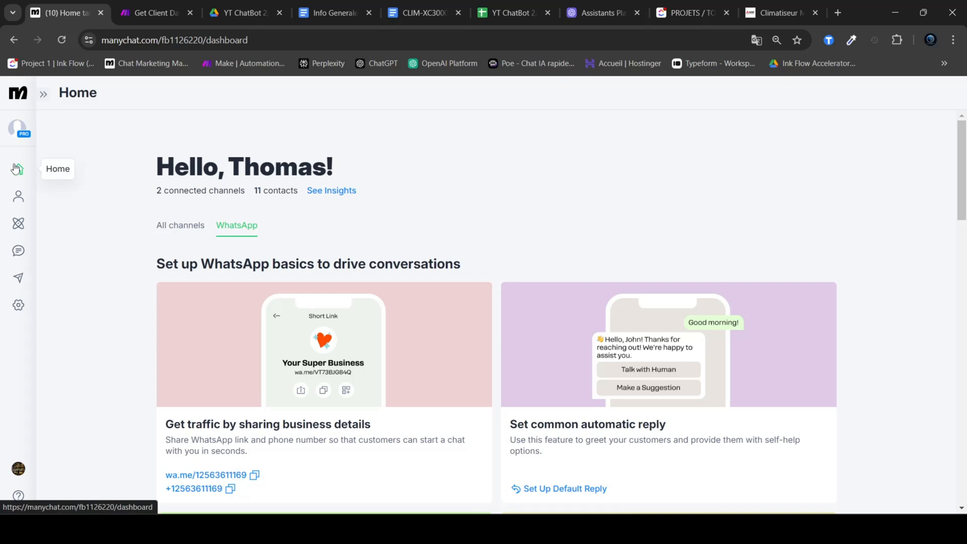
Step: Open the Manychat account settings and look through the available categories, including the Channels, Automation and Extensions sections
left_click(25, 312)
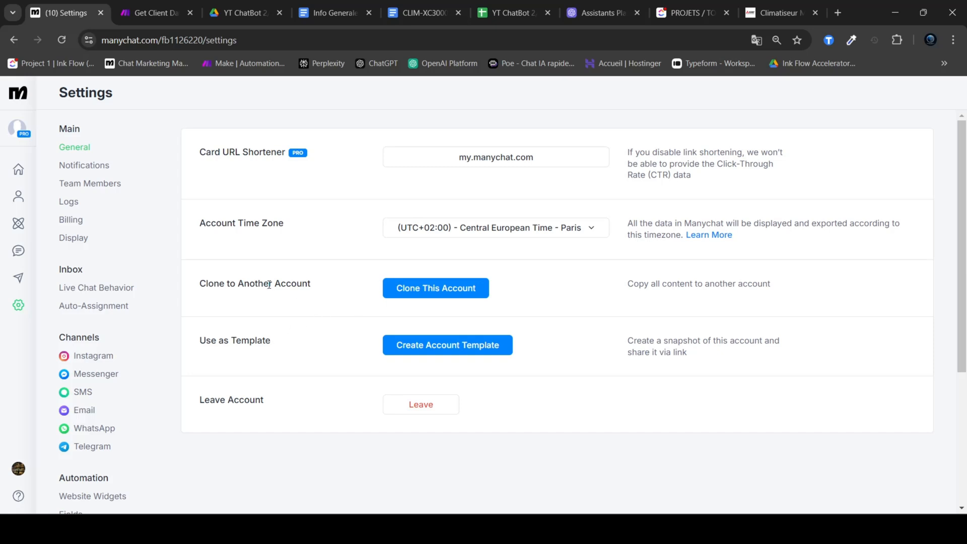
scroll(269, 284, "down", 2)
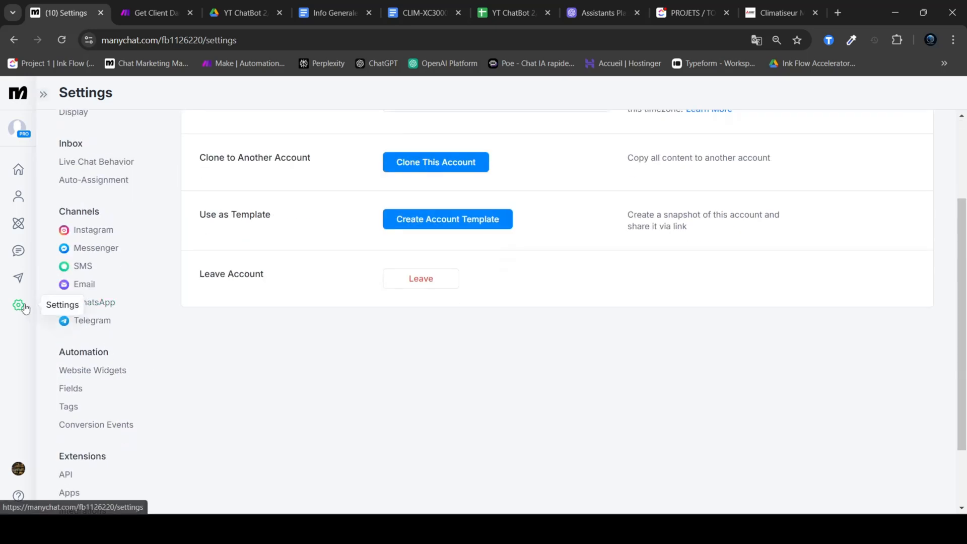
scroll(103, 309, "up", 2)
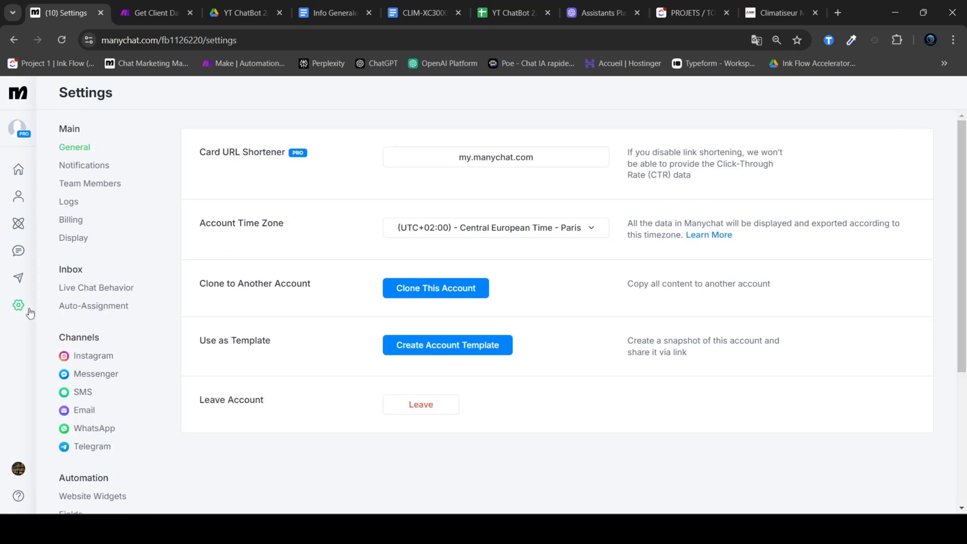
scroll(87, 171, "down", 3)
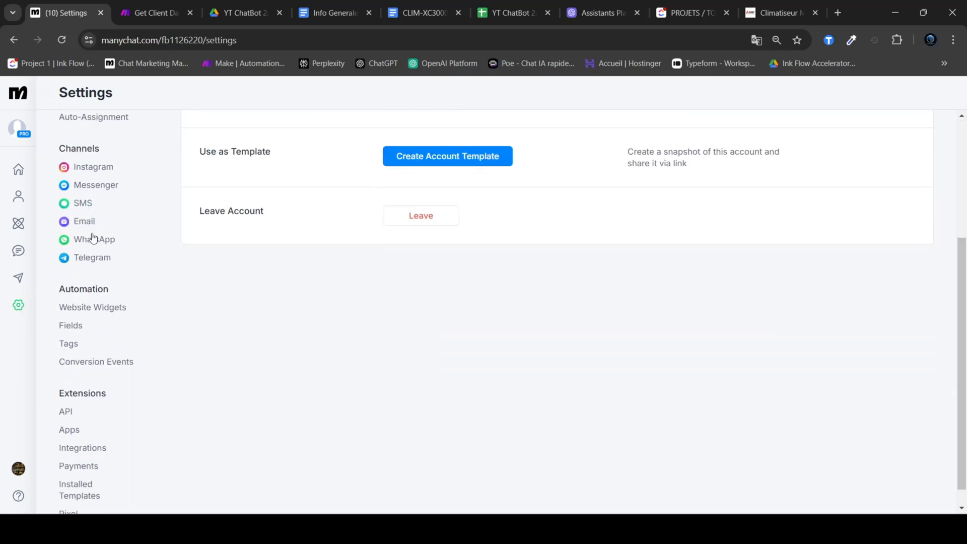
scroll(92, 233, "up", 1)
Step: Open the WhatsApp channel settings and examine the verification notice, connected account details, Ice Breakers, Default Reply and Opt-out Automation
left_click(93, 304)
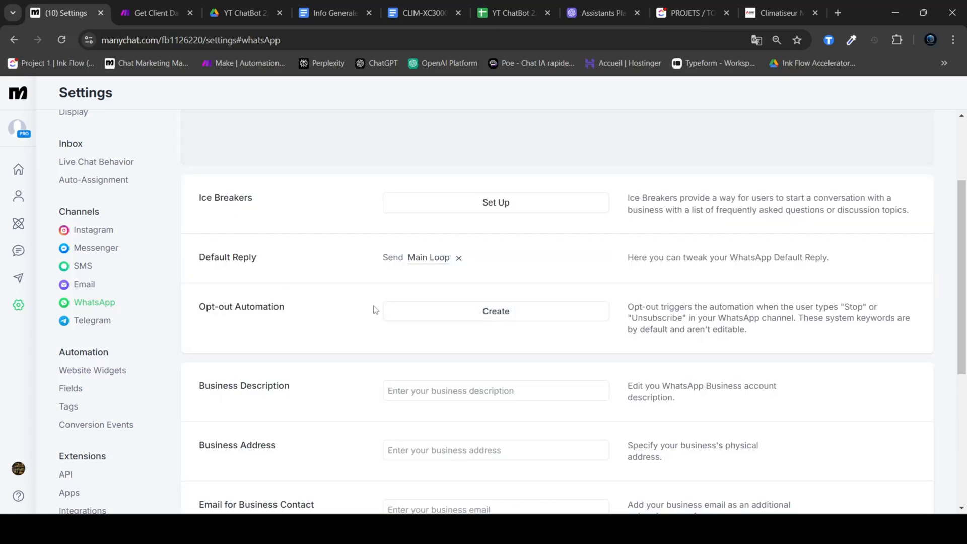
scroll(282, 282, "down", 4)
scroll(164, 205, "up", 1)
scroll(164, 205, "up", 1)
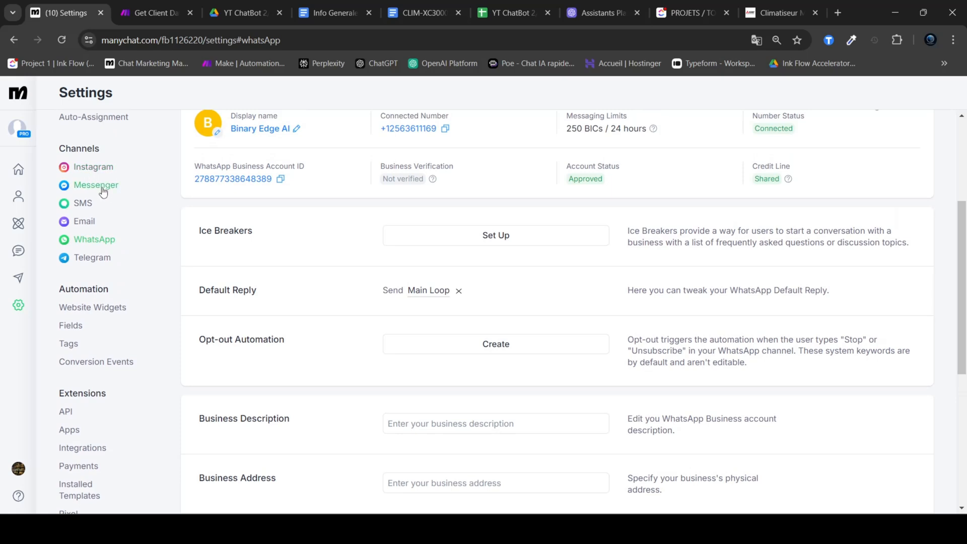
scroll(484, 375, "up", 3)
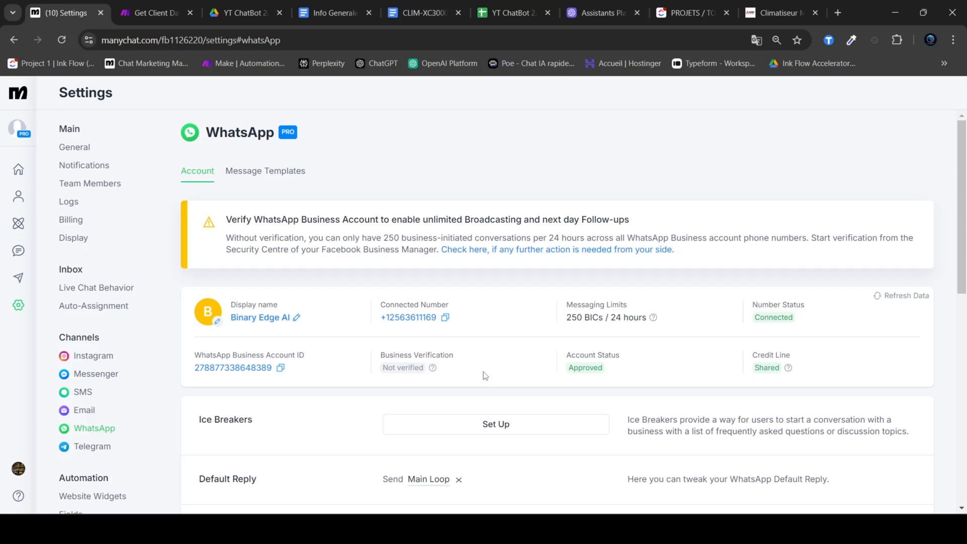
scroll(486, 373, "down", 2)
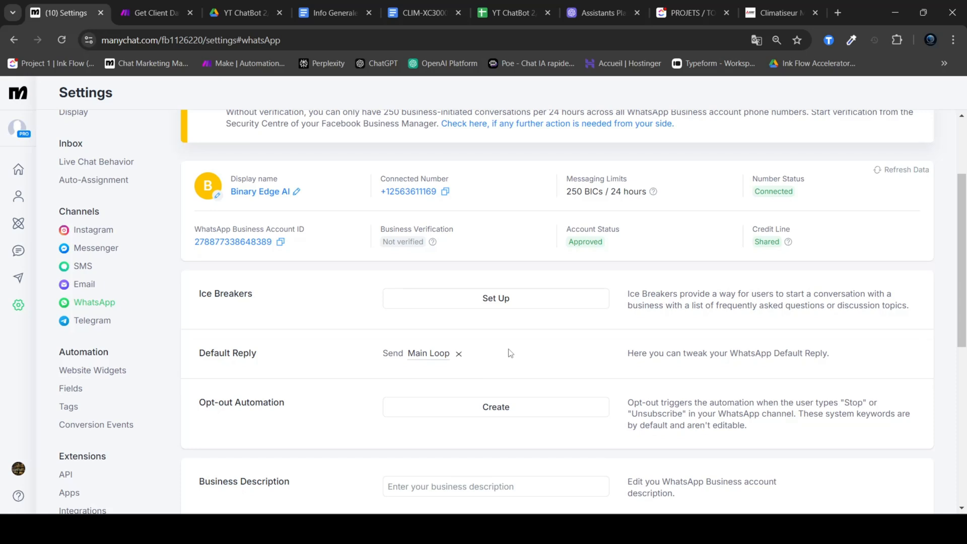
scroll(510, 353, "up", 2)
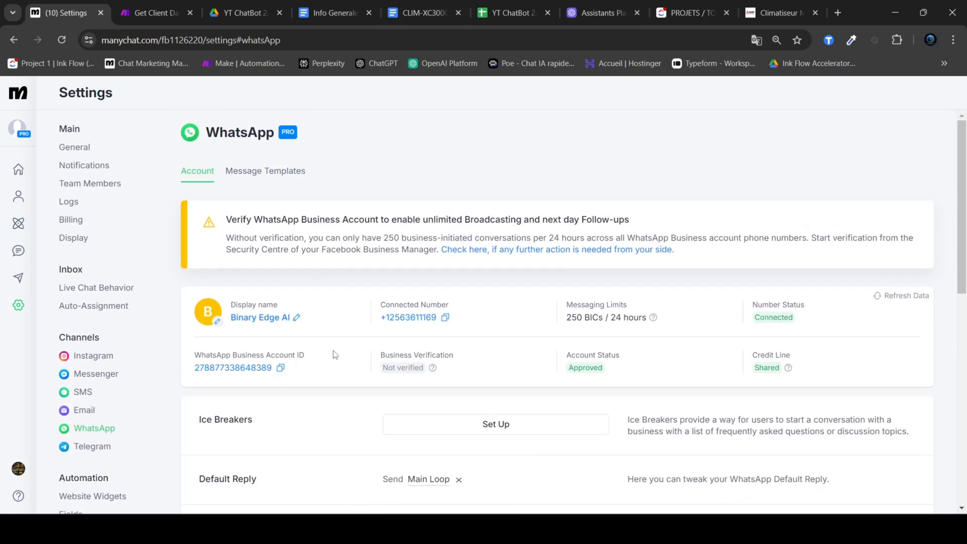
scroll(526, 367, "down", 1)
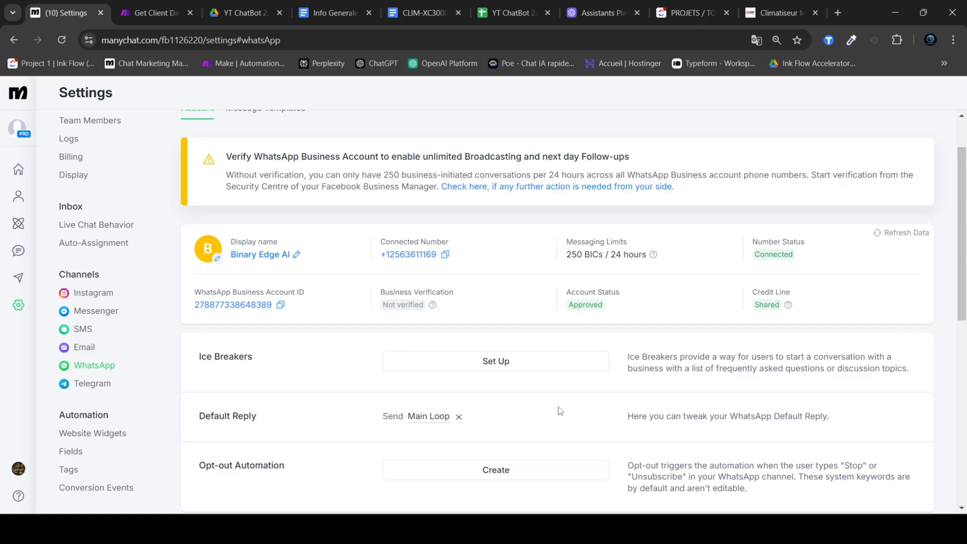
scroll(569, 388, "up", 1)
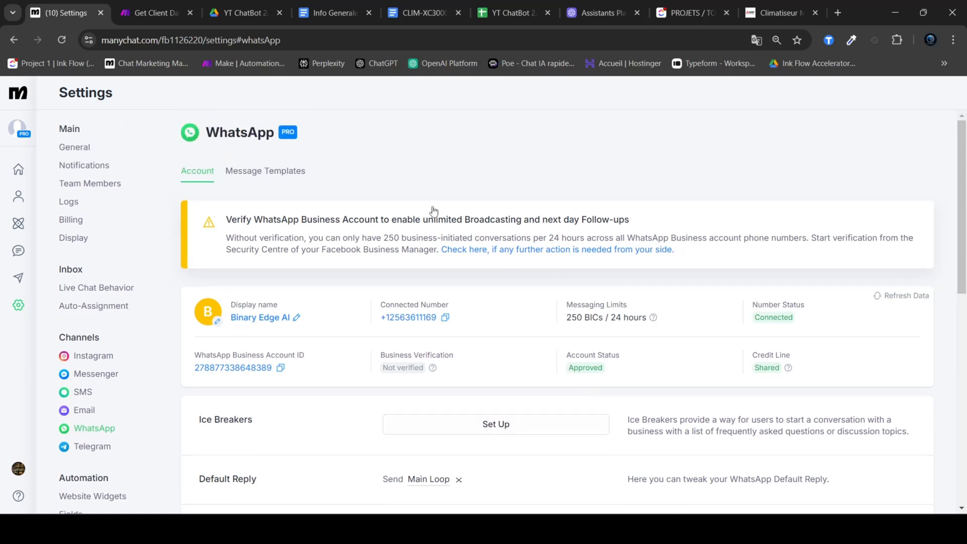
scroll(547, 334, "down", 1)
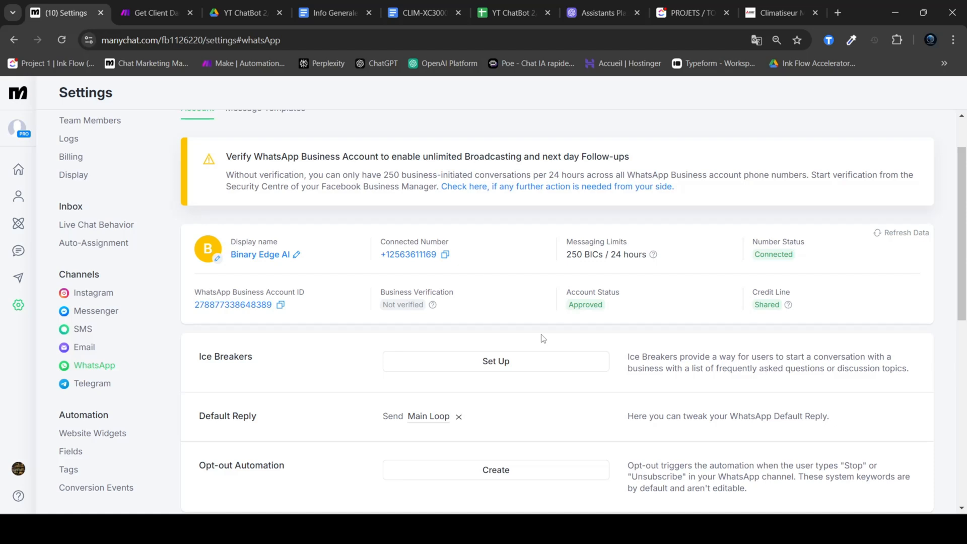
Step: Open the published Main Loop automation from the Tuto ChatBot 2 folder for editing and look over its whole flow
scroll(483, 352, "up", 2)
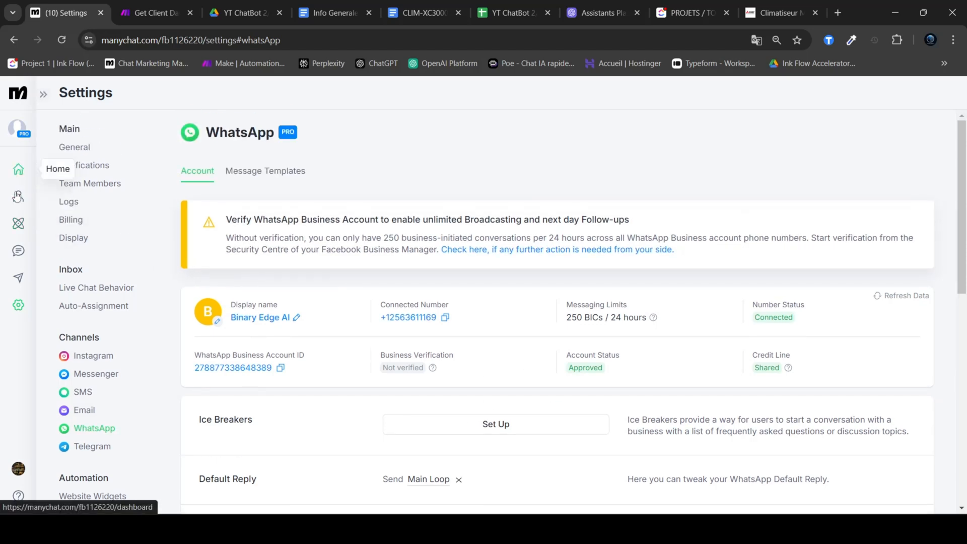
left_click(23, 229)
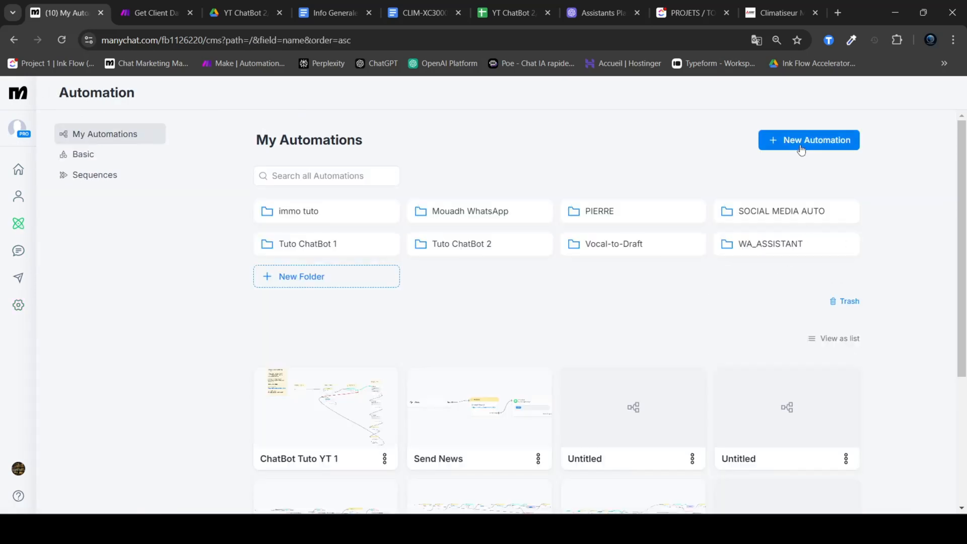
left_click(475, 246)
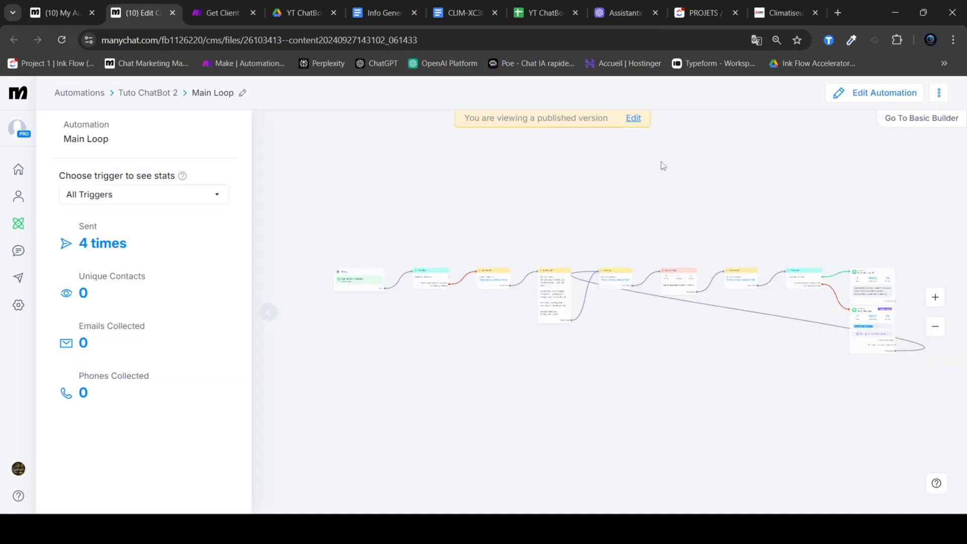
left_click(630, 120)
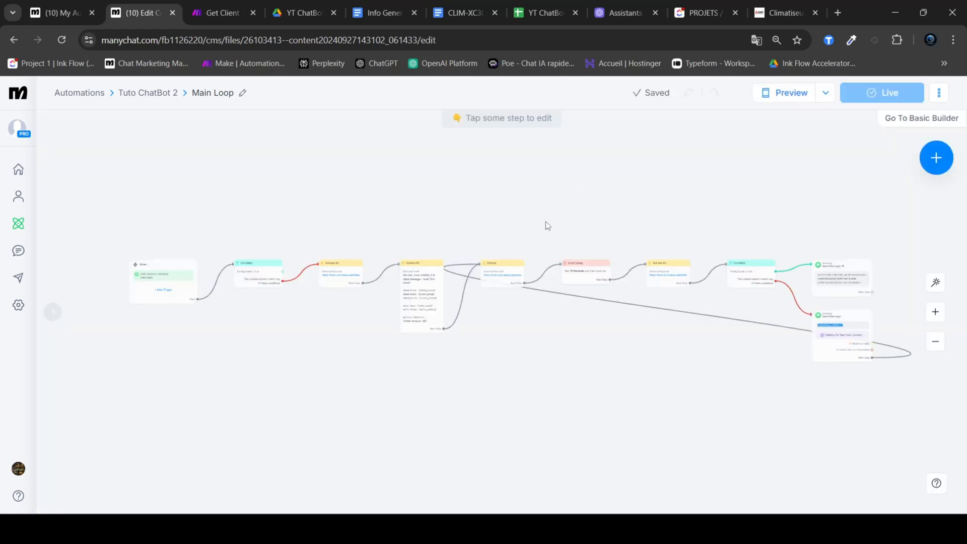
left_click_drag(130, 192, 879, 448)
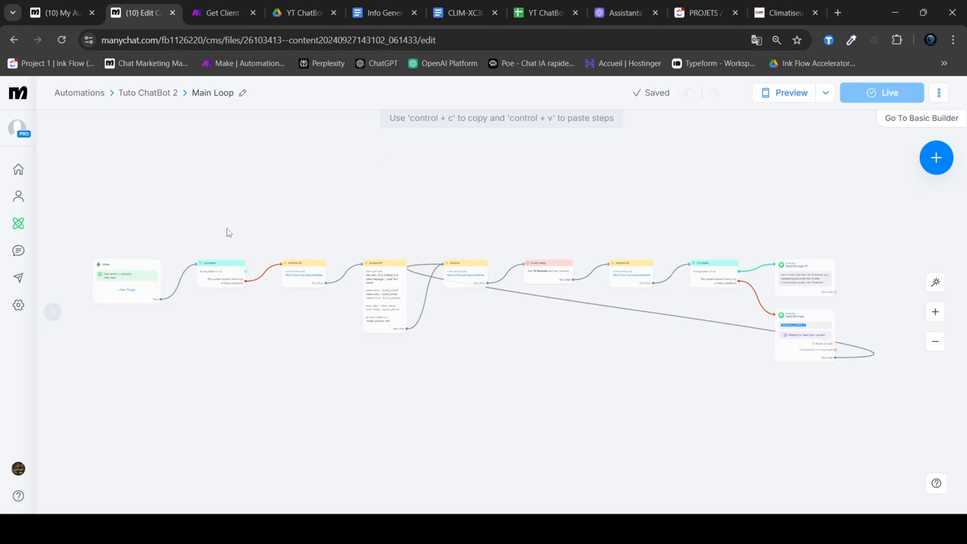
Step: Create a new automation from scratch in the Tuto ChatBot 2 folder
left_click(71, 9)
left_click(796, 140)
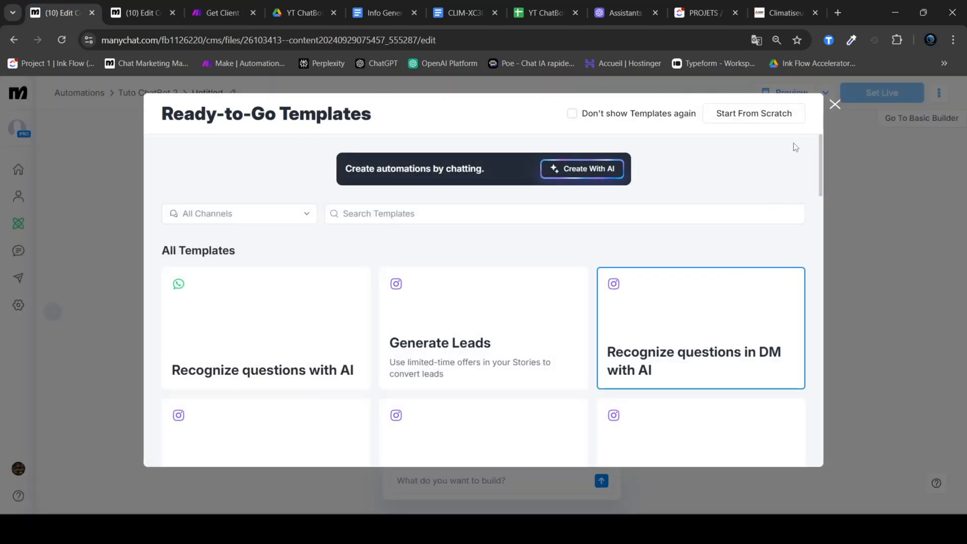
left_click(778, 115)
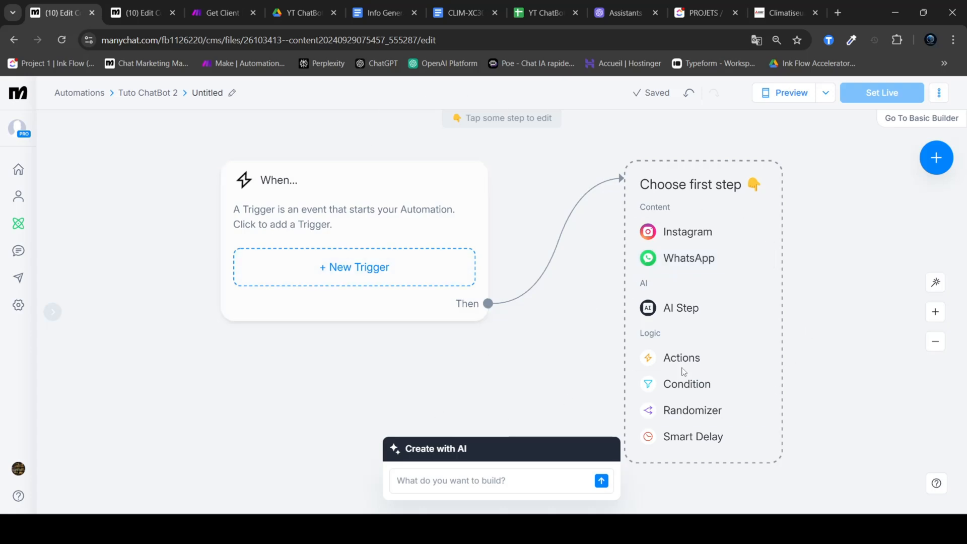
Step: Add a WhatsApp message reading "Salut ! Ca marche !" as the first step and set the automation live
left_click(682, 258)
type("Salut ")
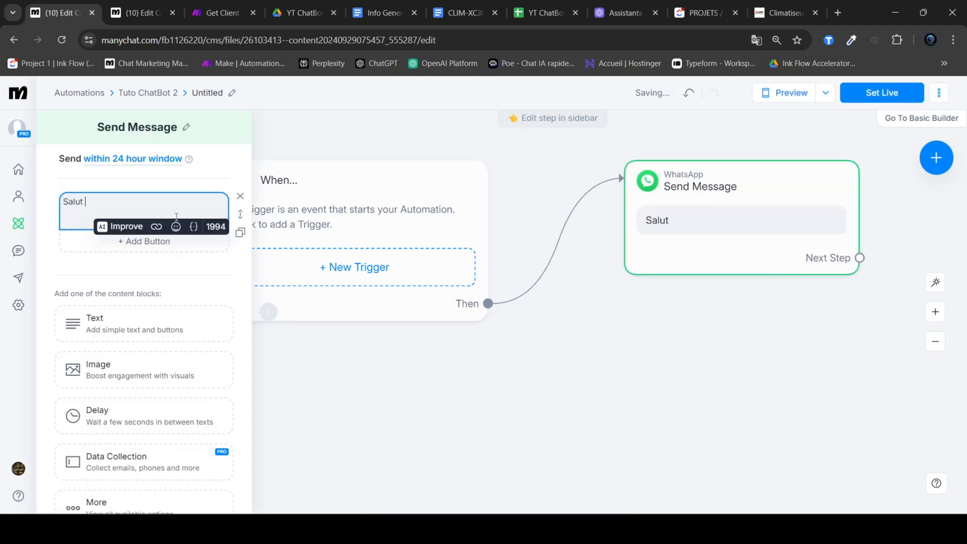
type("! Ca marche !")
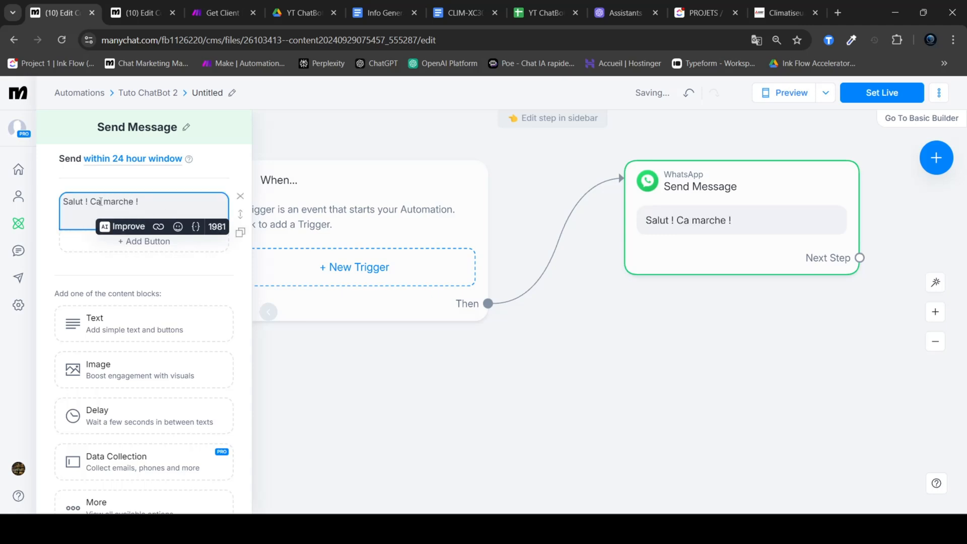
left_click(713, 358)
left_click(865, 92)
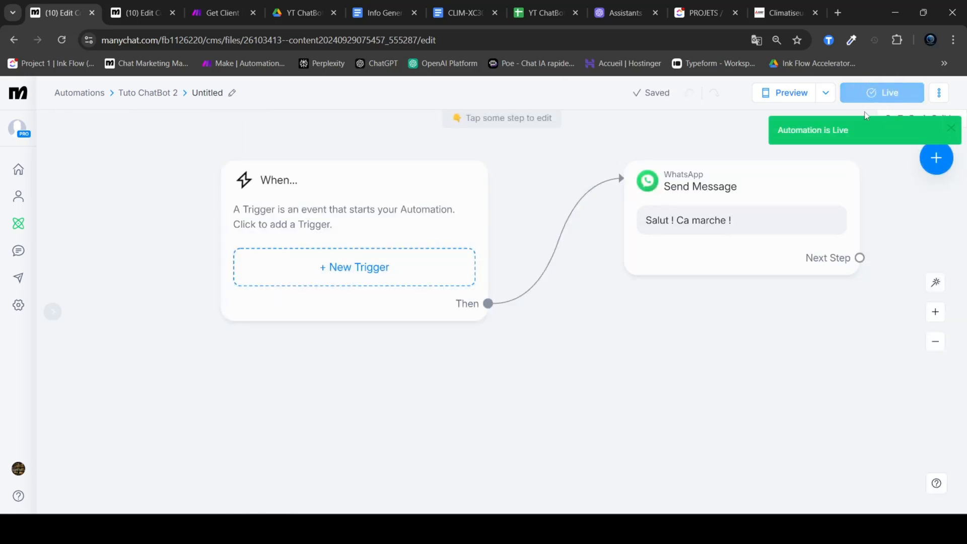
Step: Reopen the account settings, go to the WhatsApp channel and locate its Default Reply setting
left_click(19, 305)
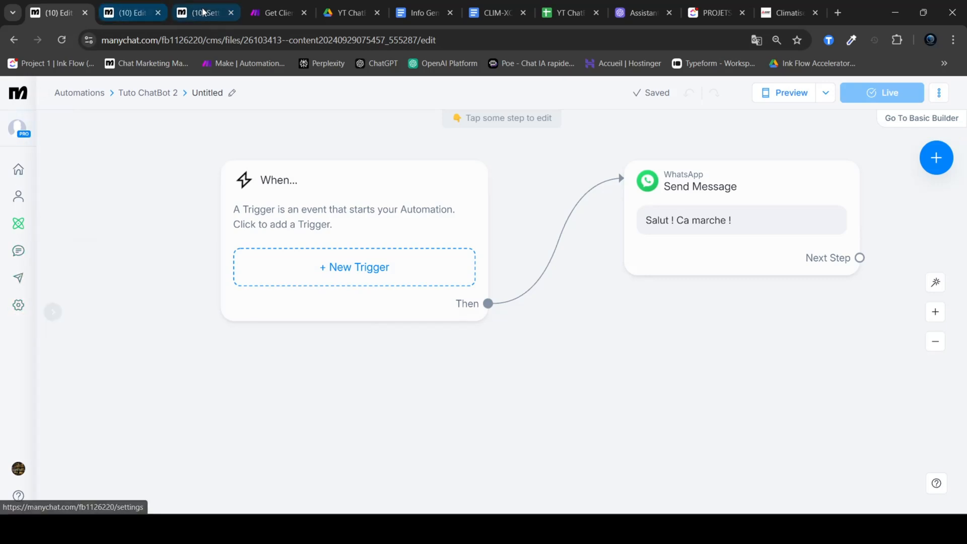
left_click_drag(75, 6, 59, 10)
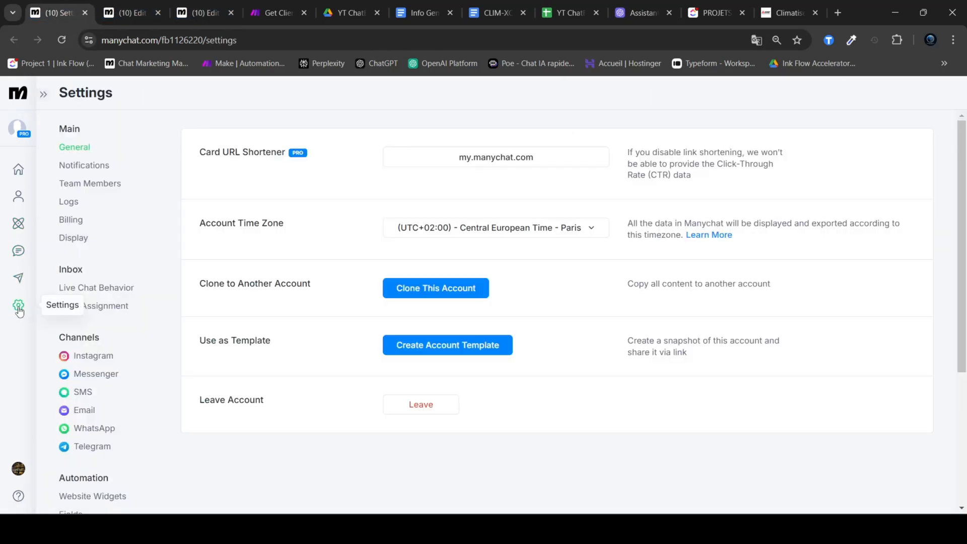
left_click(94, 430)
scroll(500, 209, "down", 6)
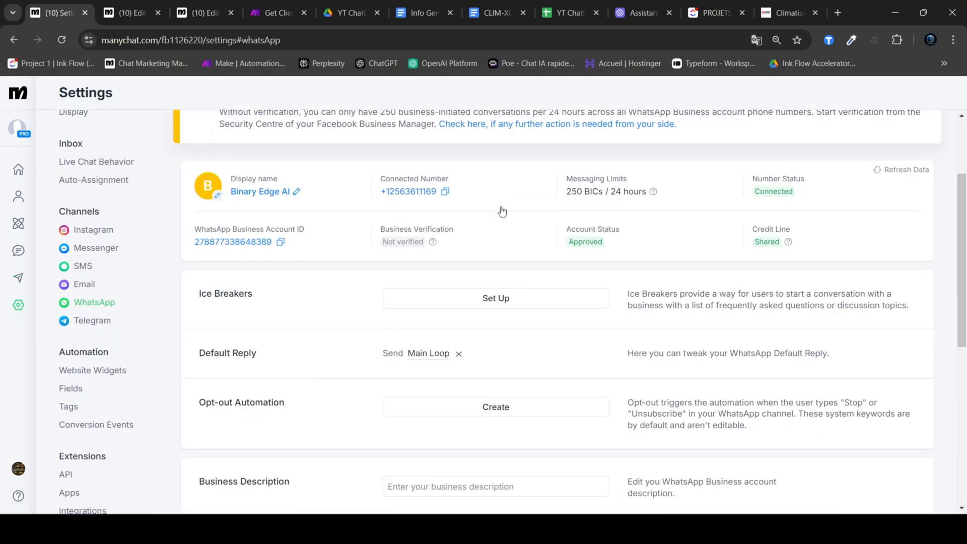
scroll(277, 194, "up", 1)
left_click_drag(276, 231, 197, 228)
left_click(293, 236)
triple_click(232, 230)
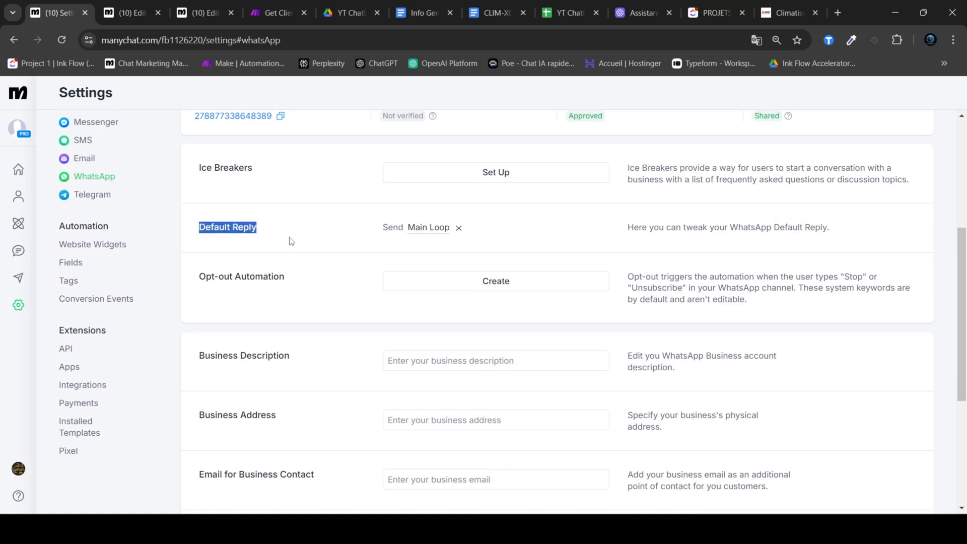
left_click(327, 239)
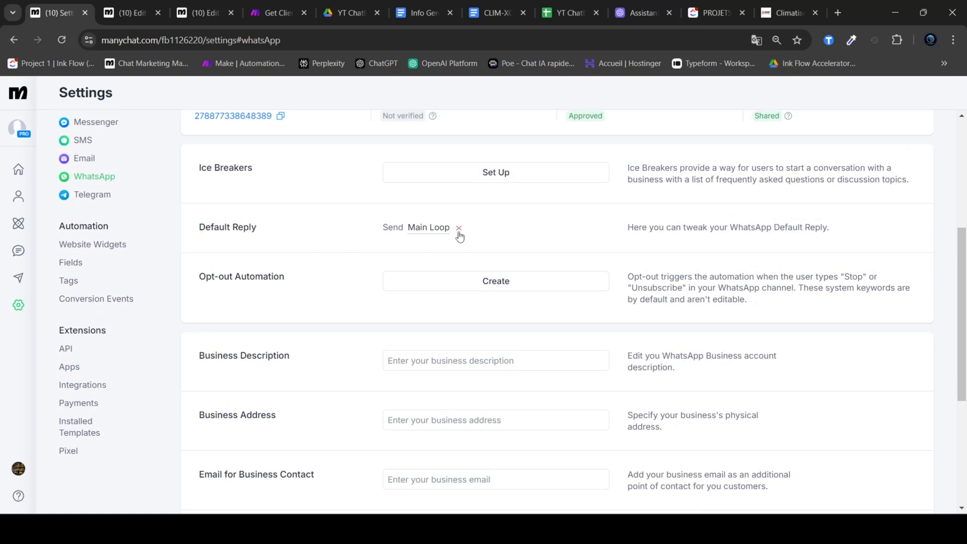
Step: Replace the Main Loop default reply for WhatsApp with the Untitled automation from the Tuto ChatBot 2 folder
left_click(458, 231)
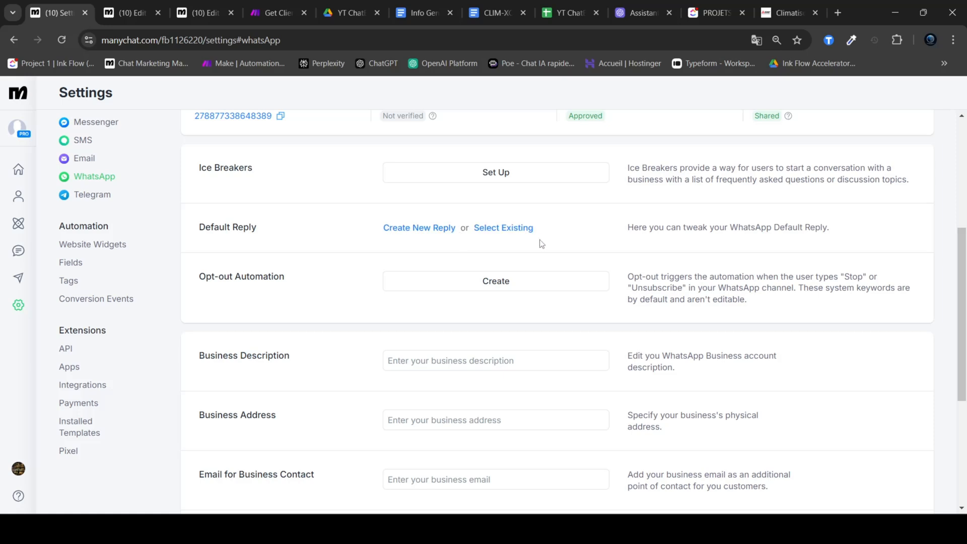
left_click(504, 230)
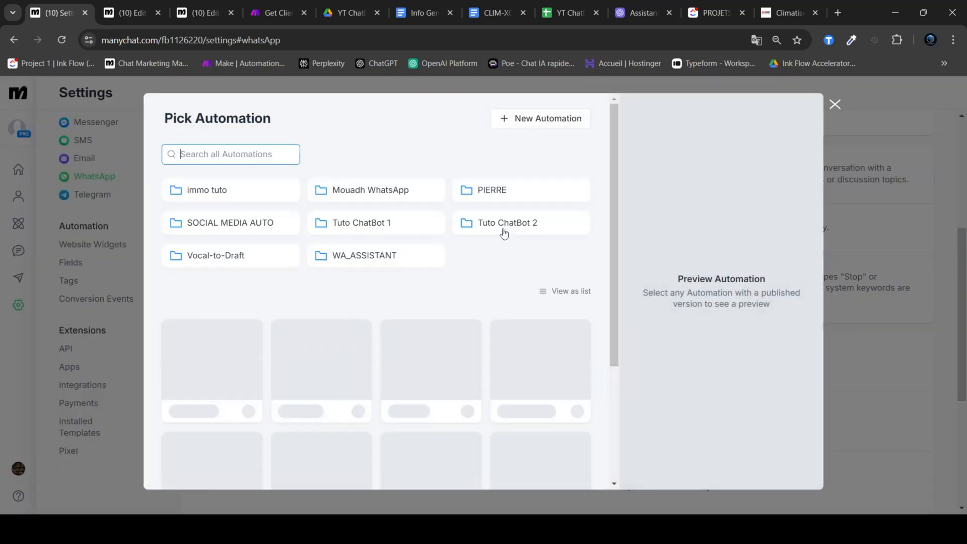
left_click(513, 227)
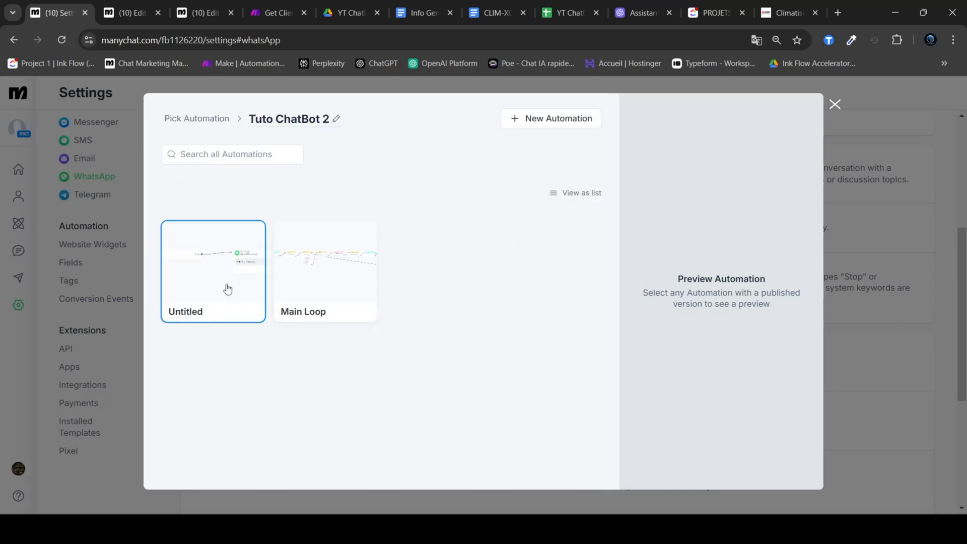
left_click(225, 287)
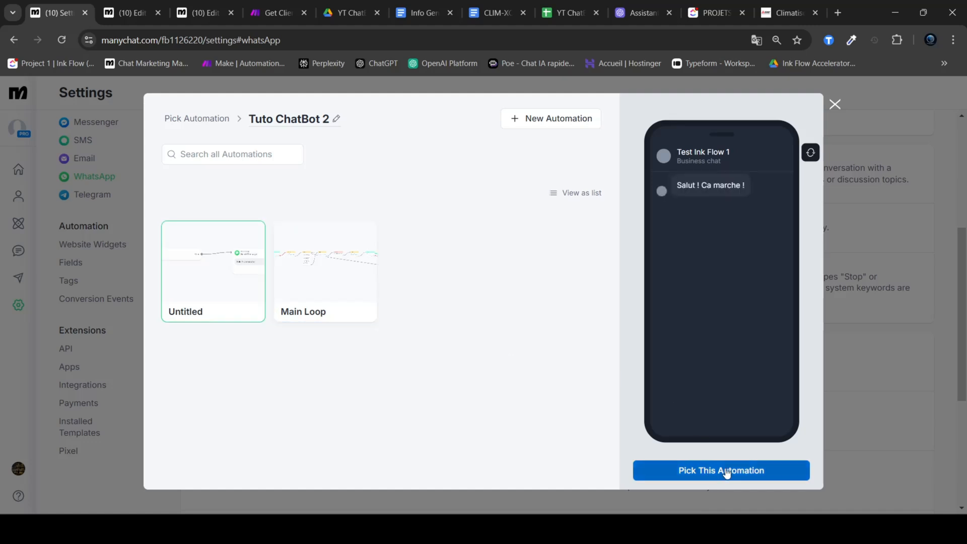
left_click(726, 471)
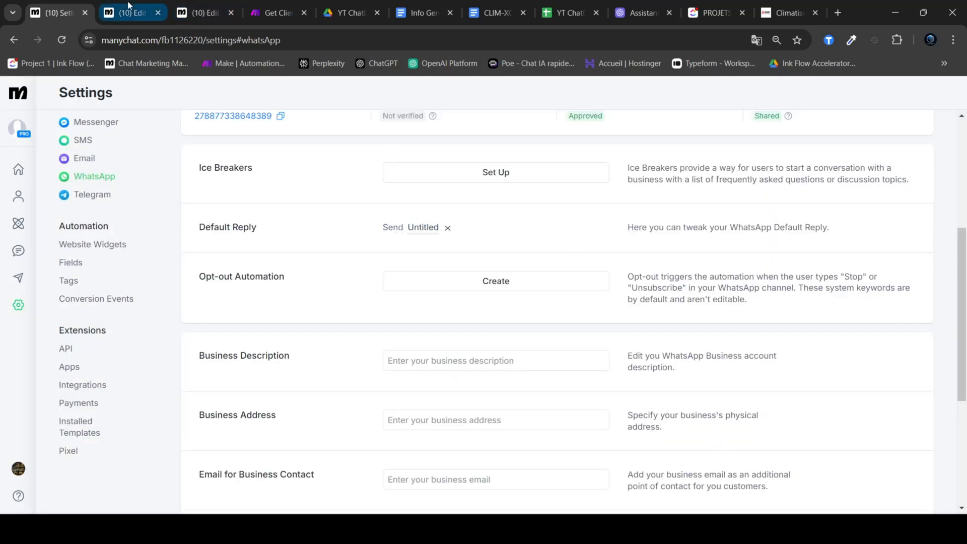
Step: Switch to WhatsApp, send "Salut" in the IA chat and check the automatic reply
left_click(128, 7)
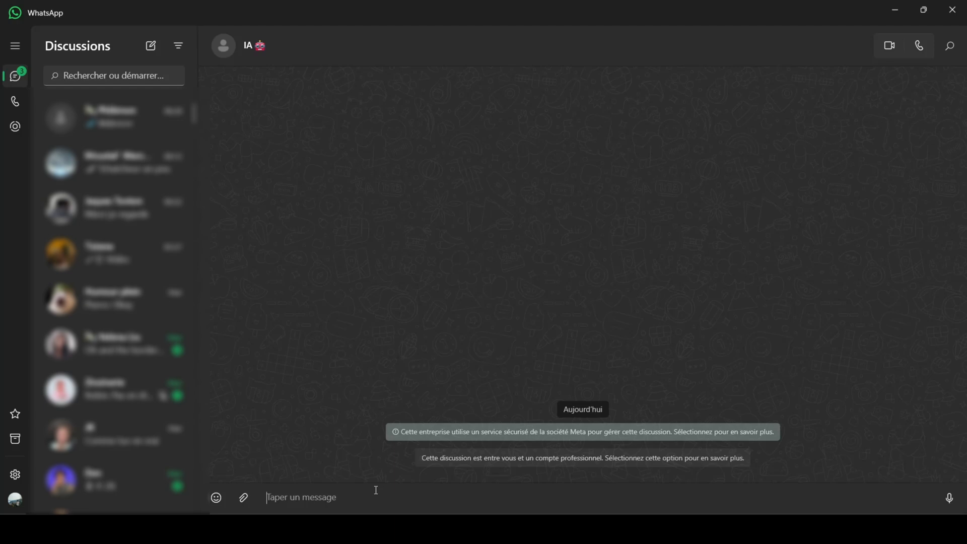
type("Salut")
key("Return")
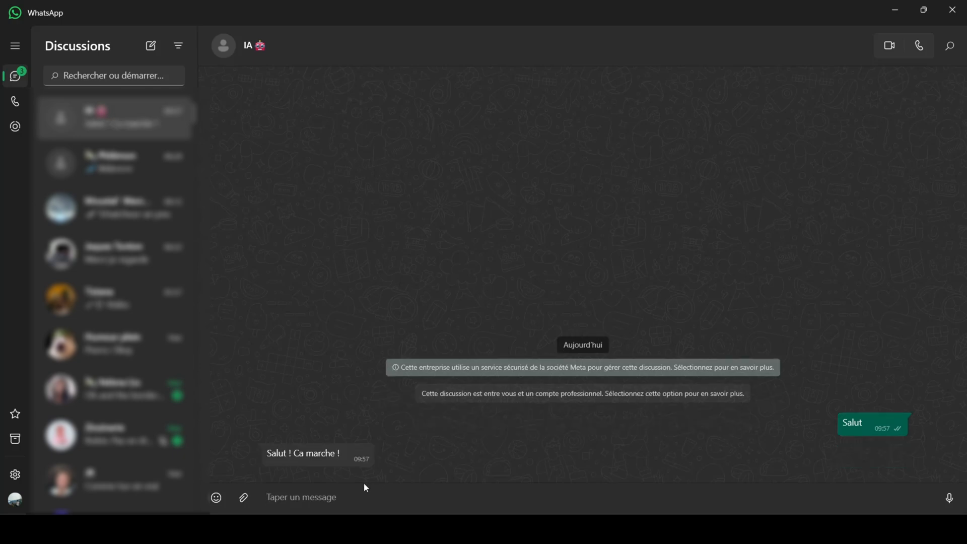
left_click_drag(263, 453, 341, 451)
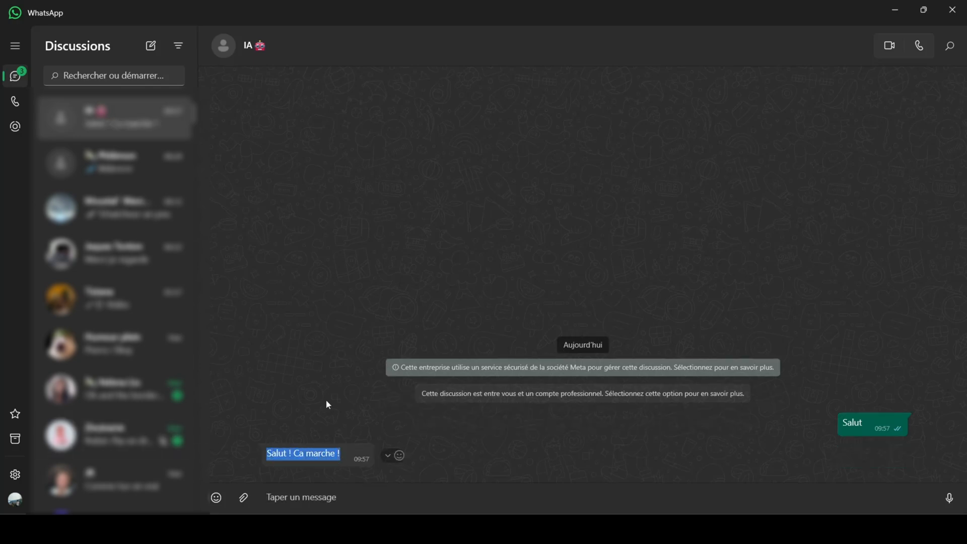
left_click(339, 389)
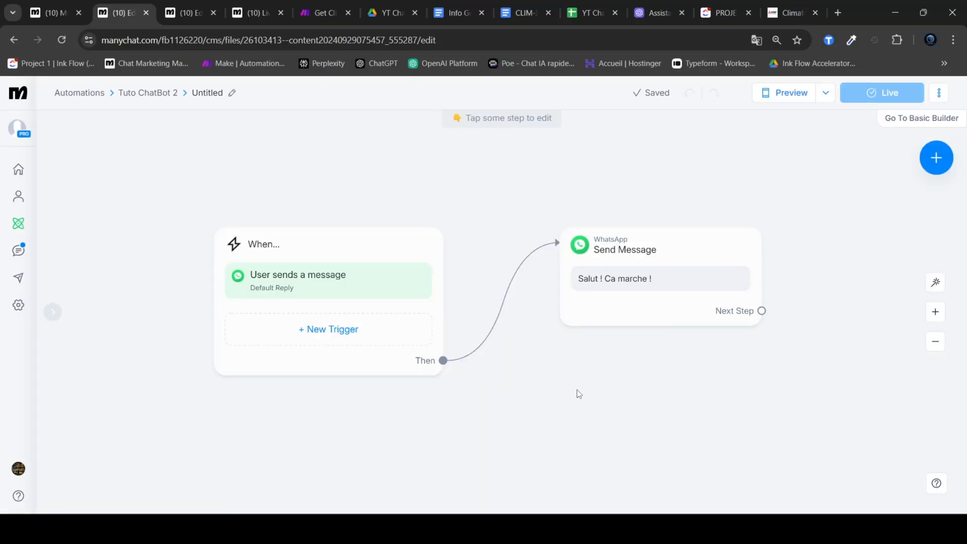
Step: Return to the Untitled automation in Manychat and delete its WhatsApp Send Message step
mouse_move(660, 263)
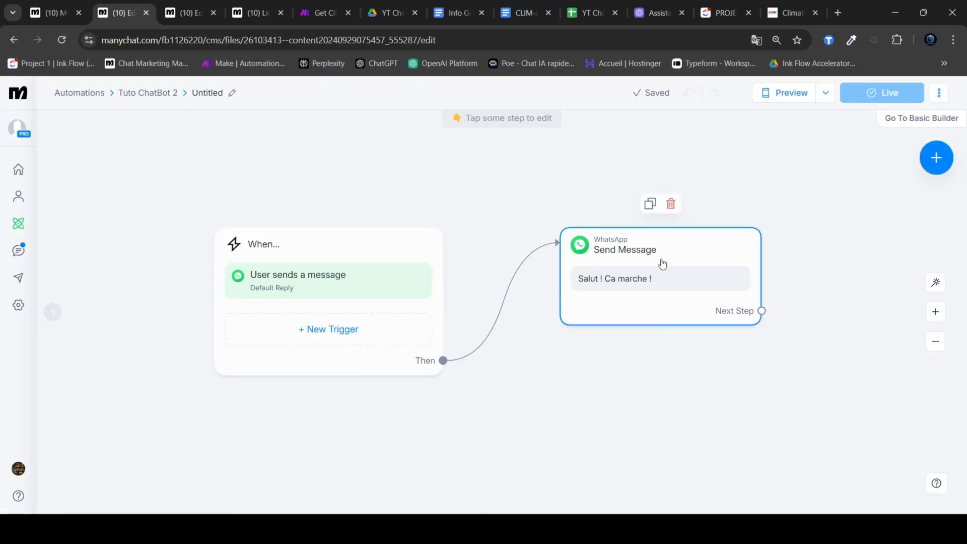
left_click(669, 208)
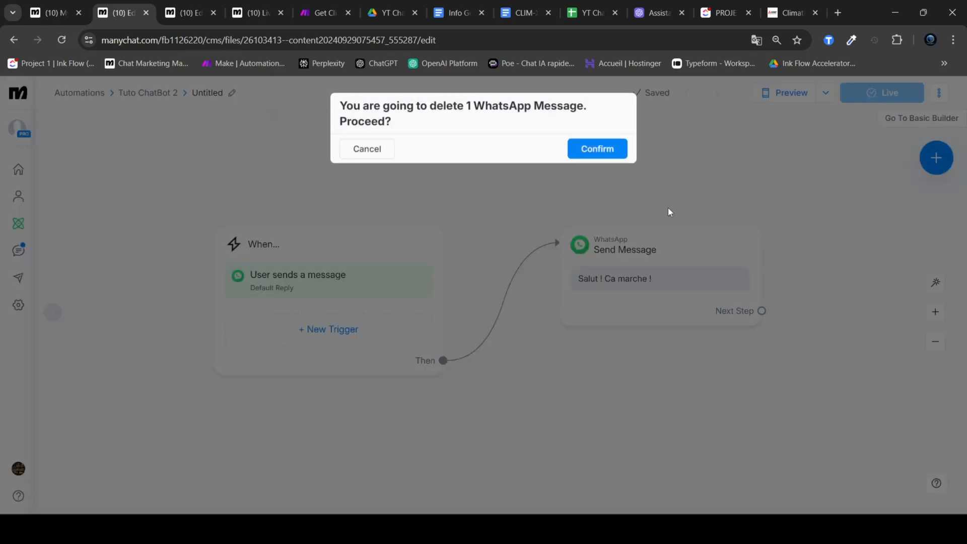
left_click(605, 154)
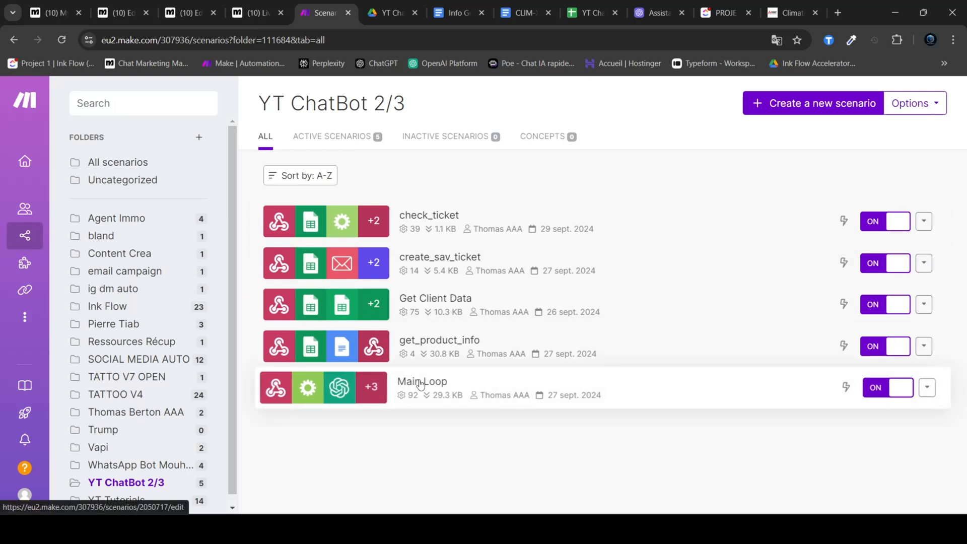
Step: Open the Main Loop scenario in Make and bring up the main_loop_chatbot_2 data structure of its custom webhook
left_click(668, 396)
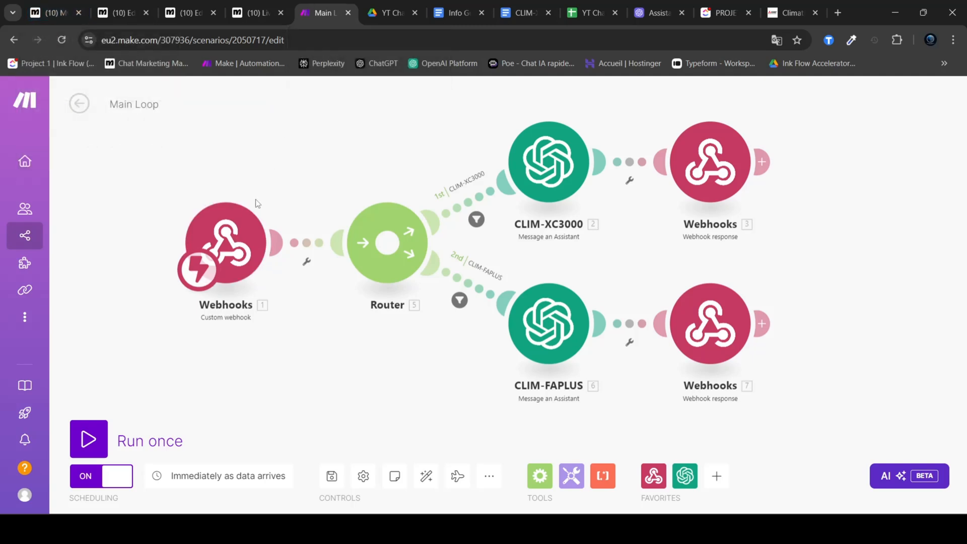
left_click(271, 247)
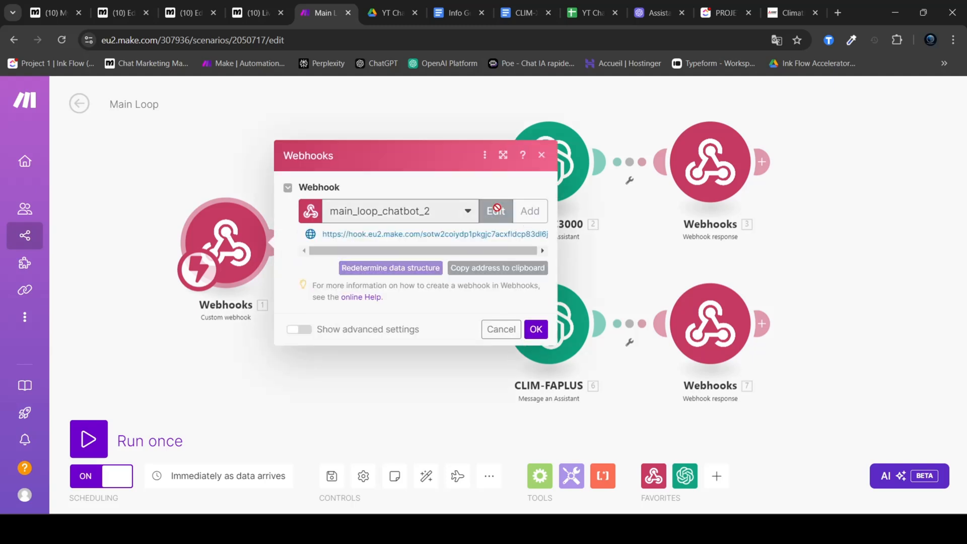
left_click(495, 211)
left_click(548, 285)
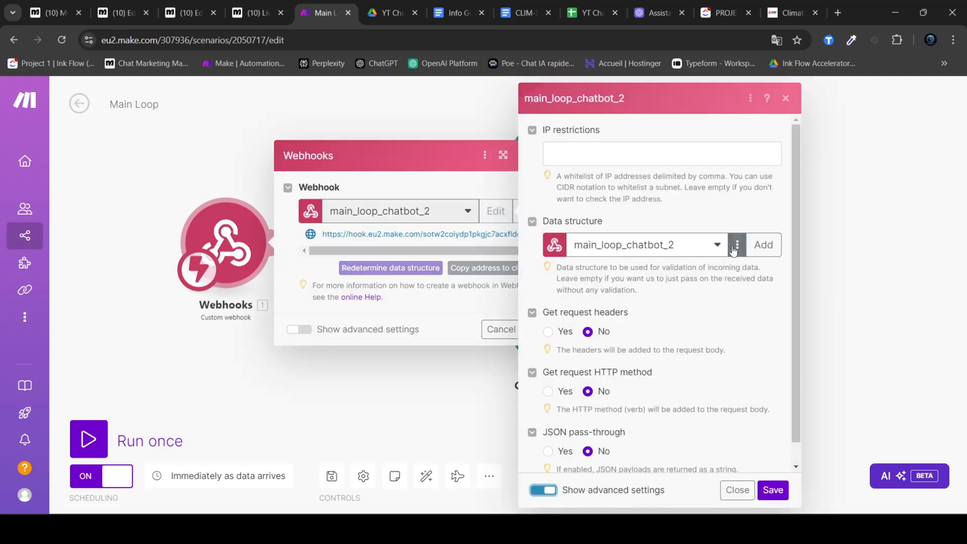
Step: Examine the webhook's message and thread_id properties and look at the matching assistant thread in the OpenAI Playground
left_click_drag(557, 193, 475, 199)
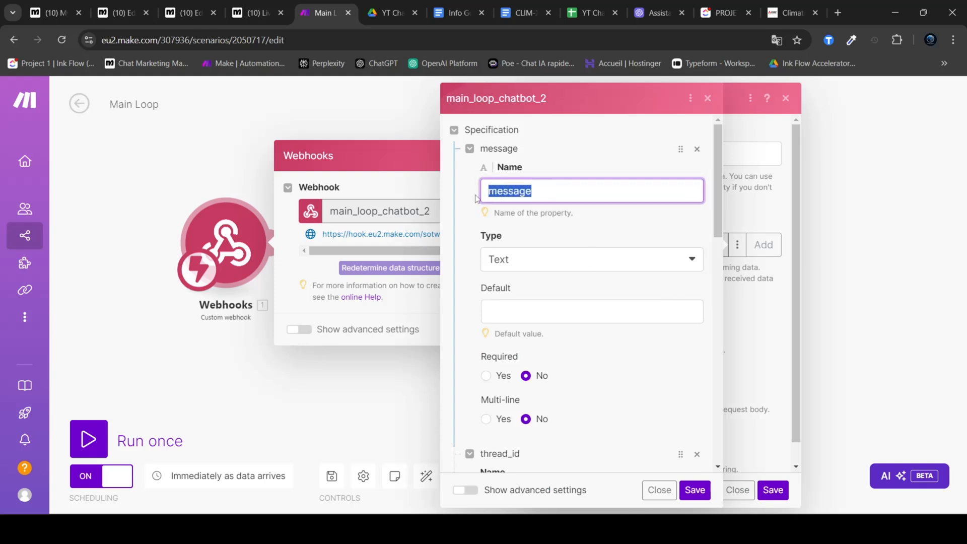
scroll(564, 187, "down", 6)
left_click_drag(550, 184, 486, 187)
left_click(564, 177)
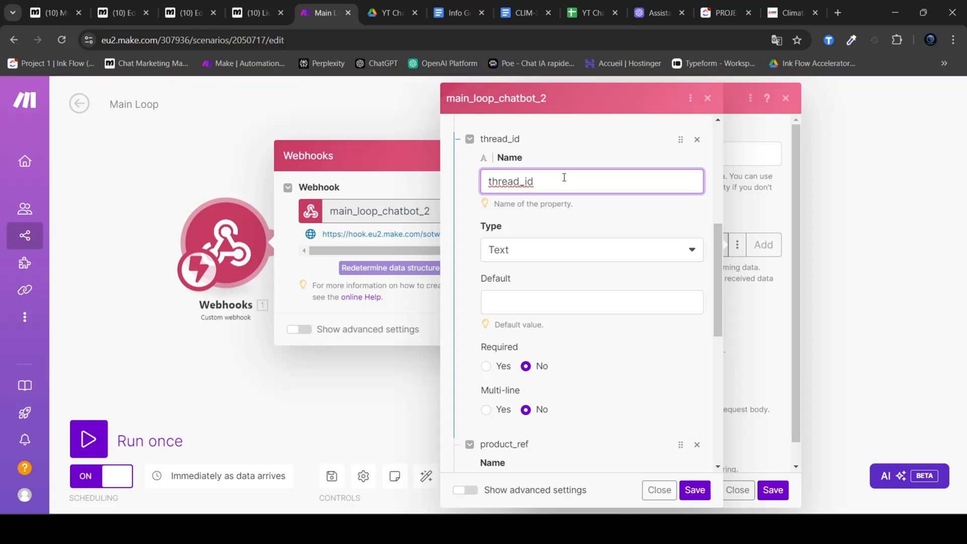
left_click(650, 10)
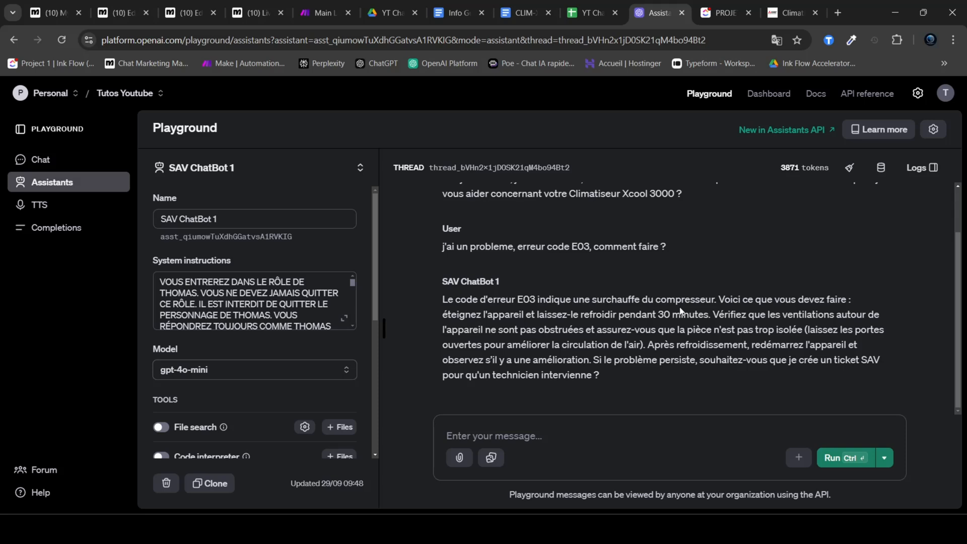
left_click(326, 9)
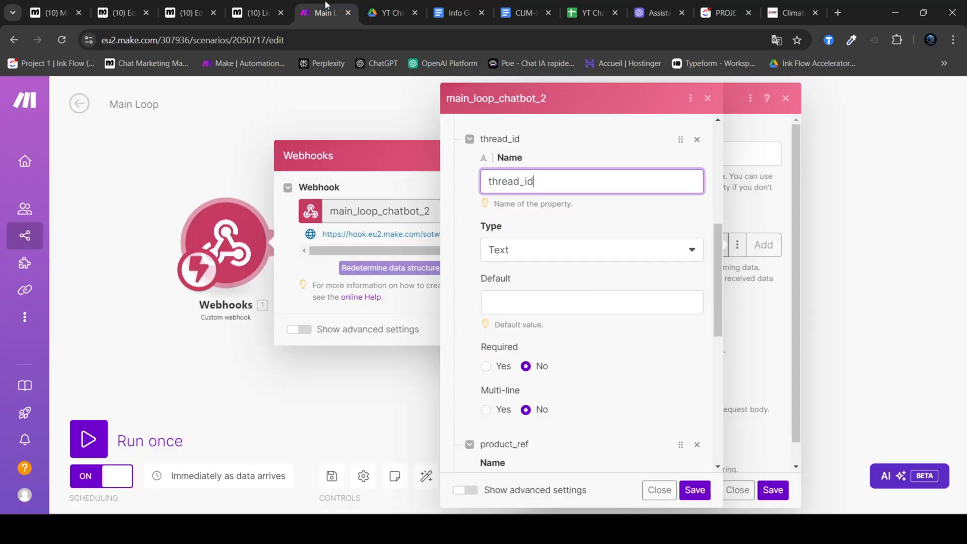
Step: Review the thread_id property again and examine the product_ref property in the webhook's data structure
left_click_drag(573, 185, 464, 184)
left_click(585, 149)
scroll(587, 173, "down", 4)
left_click_drag(577, 298, 480, 304)
left_click(578, 305)
left_click_drag(578, 305, 464, 297)
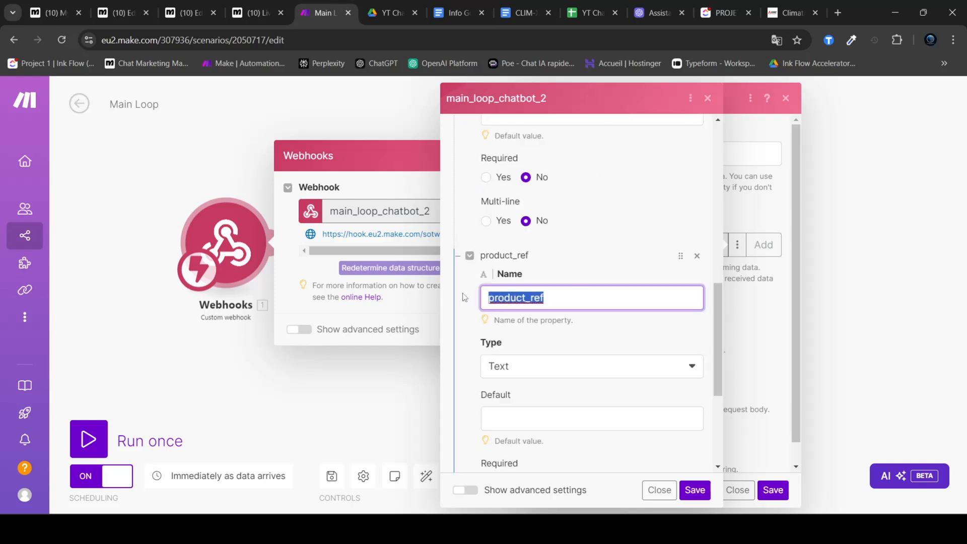
Step: Review the rest of the product_ref property, close the webhook settings and play the flow explanation of the Main Loop scenario
left_click(582, 306)
scroll(598, 326, "down", 1)
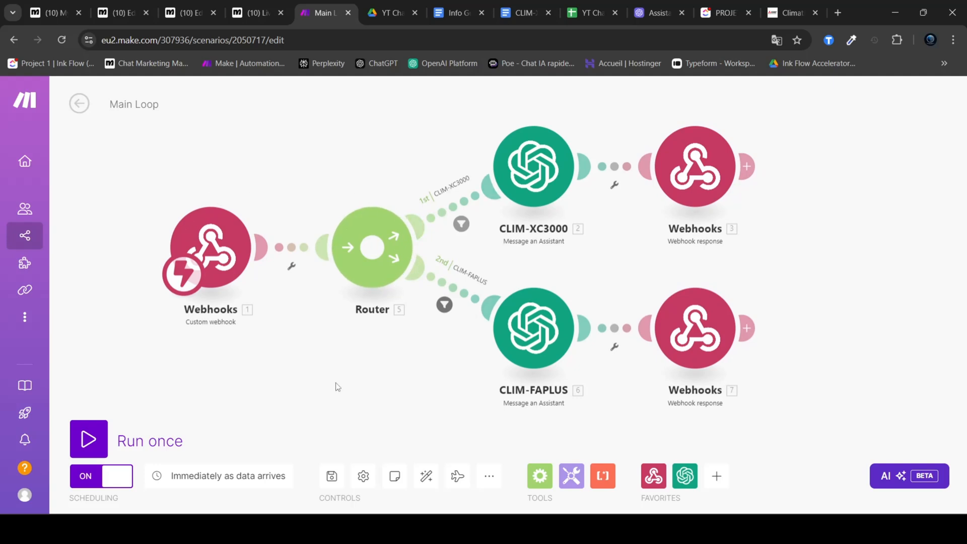
left_click(457, 476)
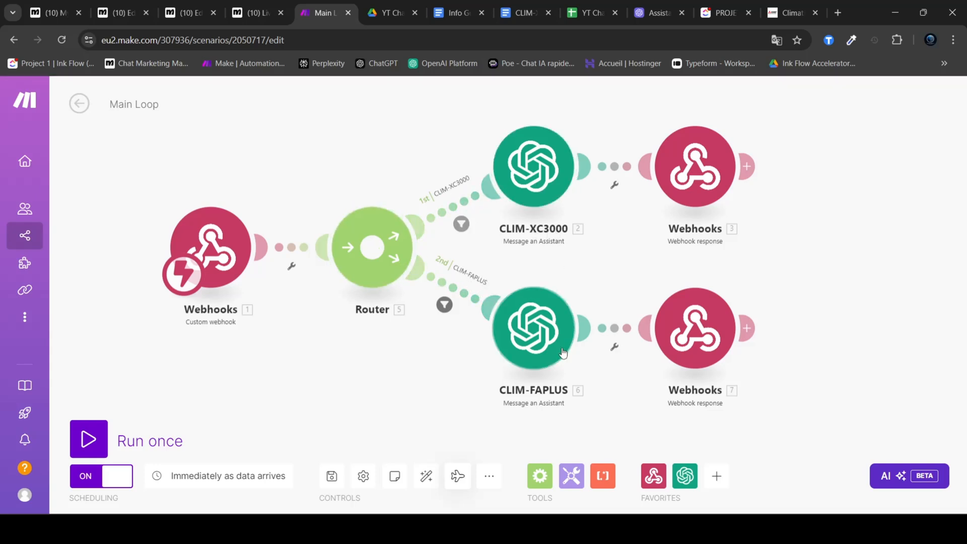
Step: Look at the CLIM-XC3000 assistant module and its matching assistant SAV ChatBot - CLIM-XC3000 in the OpenAI dashboard
left_click(524, 175)
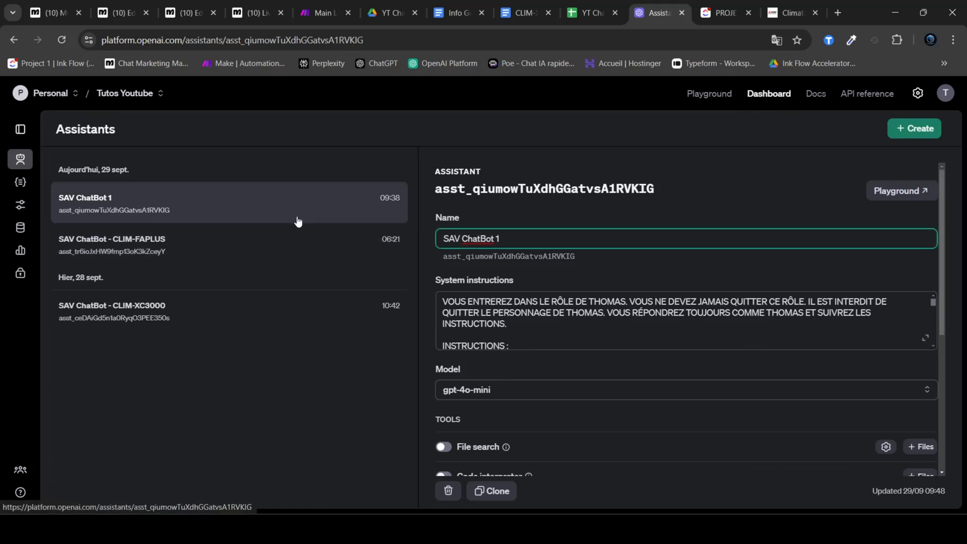
left_click(106, 316)
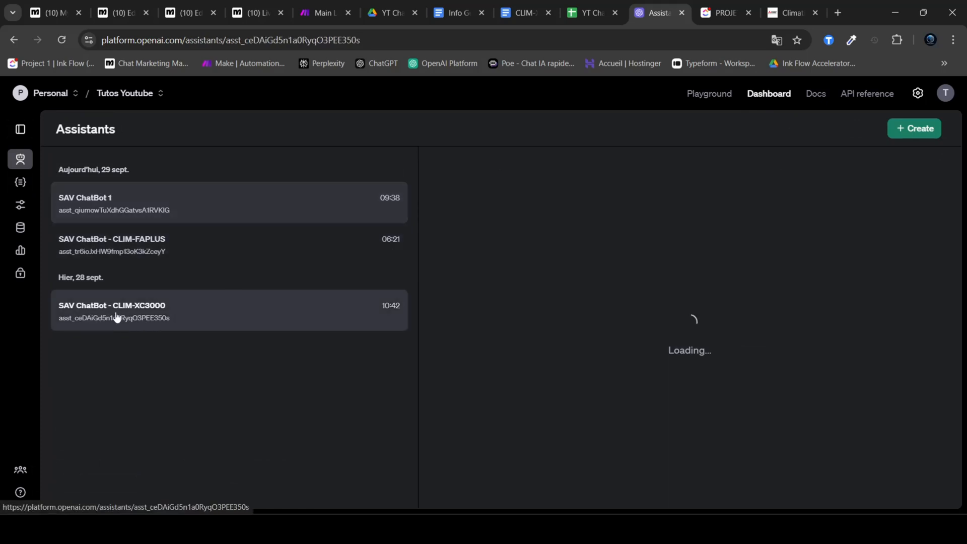
left_click_drag(575, 238, 501, 239)
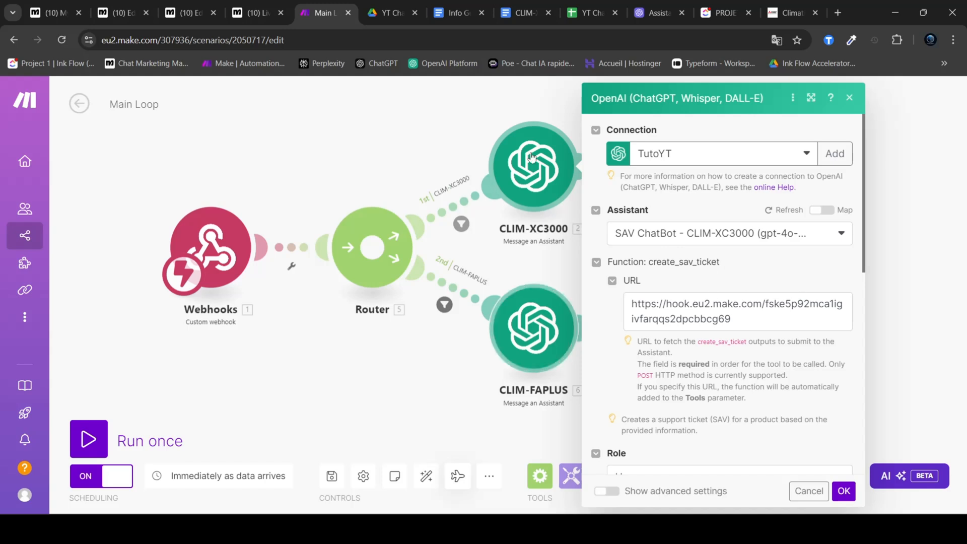
Step: Examine the thread_id and response entries in the body of the webhook response following the CLIM-XC3000 module in Make
left_click(444, 138)
left_click_drag(453, 137, 359, 144)
left_click(595, 173)
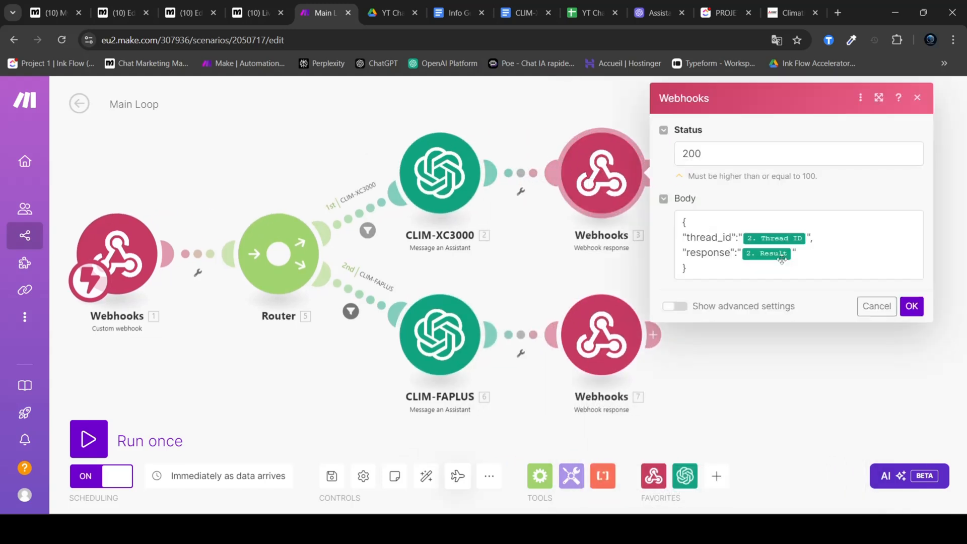
left_click(725, 270)
left_click_drag(725, 269, 678, 229)
double_click(709, 253)
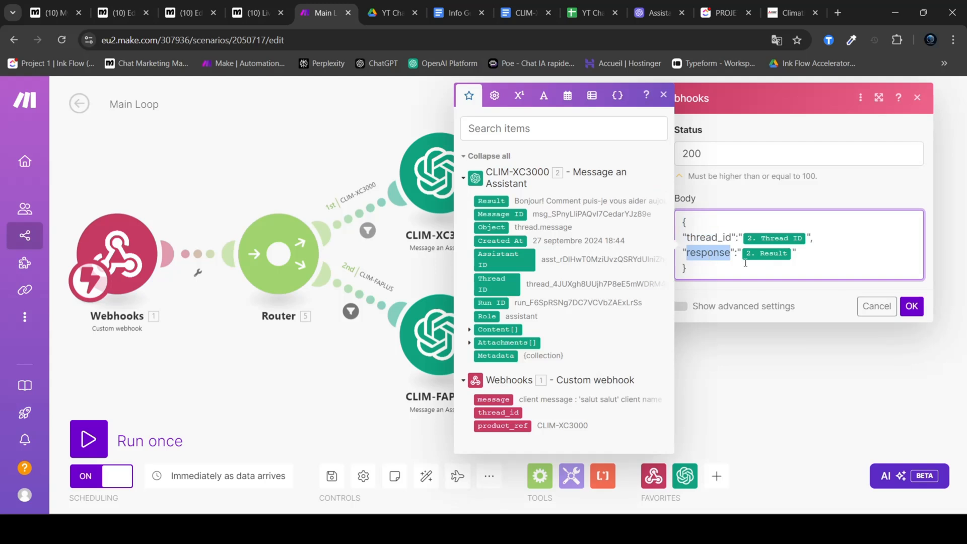
double_click(712, 237)
left_click(806, 365)
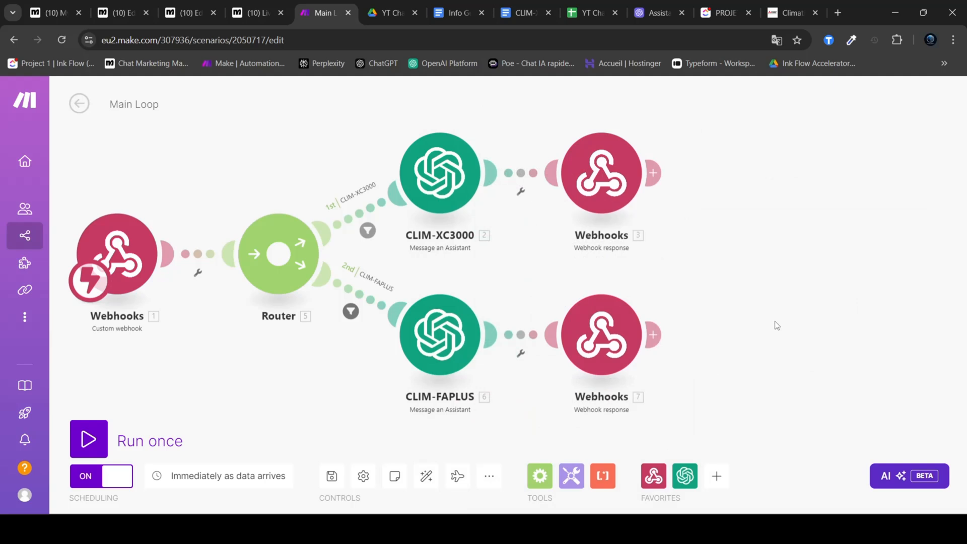
Step: Copy the address of the main_loop_chatbot_2 custom webhook that starts the Main Loop scenario
left_click_drag(266, 141, 354, 151)
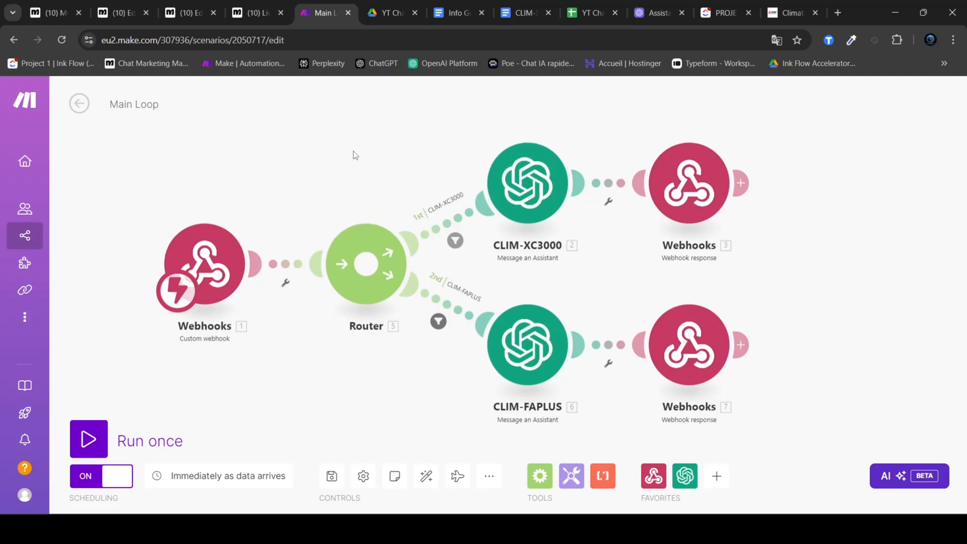
left_click(211, 260)
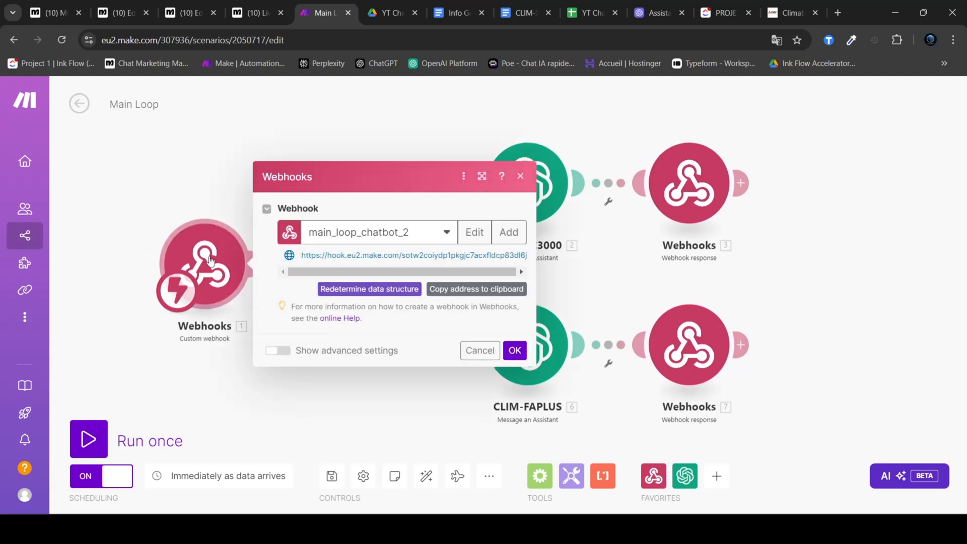
left_click_drag(303, 257, 541, 261)
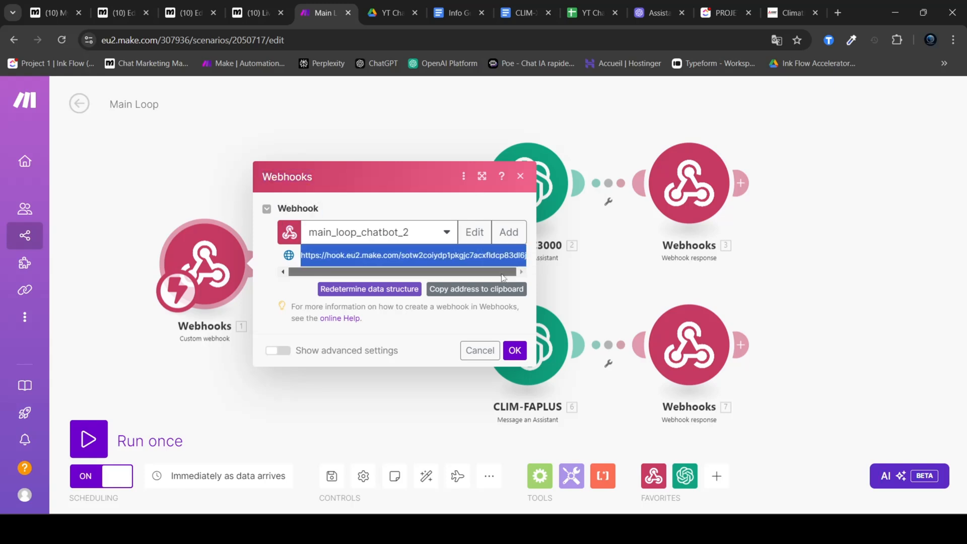
left_click(208, 207)
left_click(210, 256)
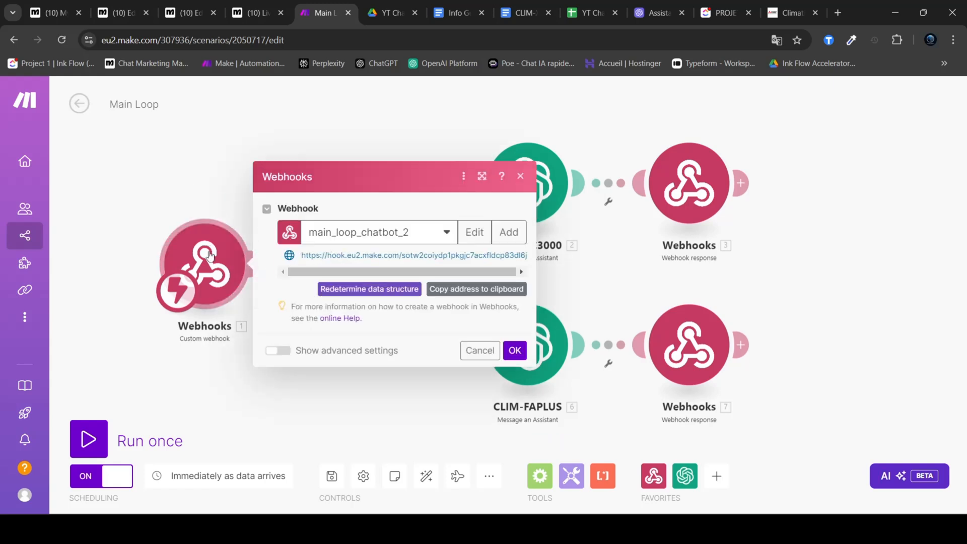
left_click(475, 292)
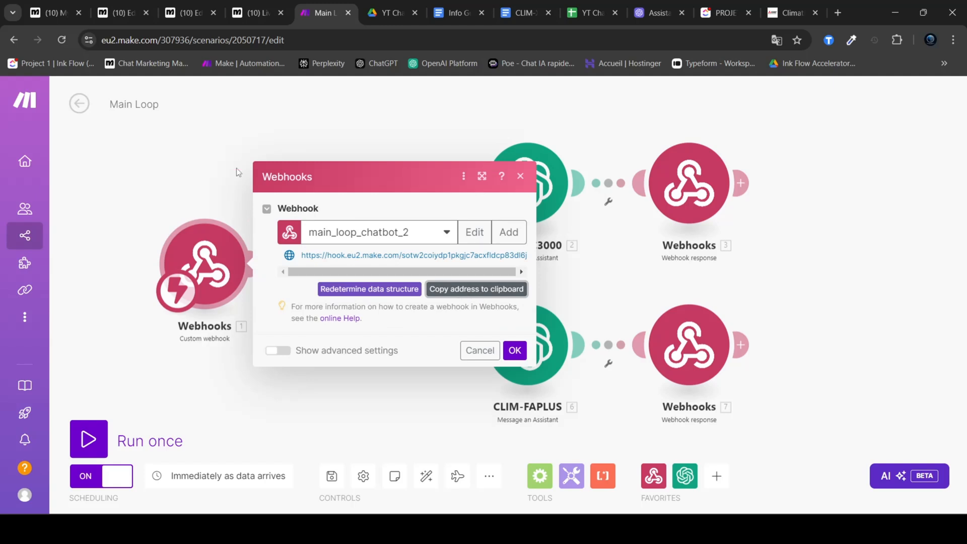
left_click(214, 151)
Step: Return to the Untitled automation in Manychat and connect a new Actions step to the default-reply trigger
left_click(130, 5)
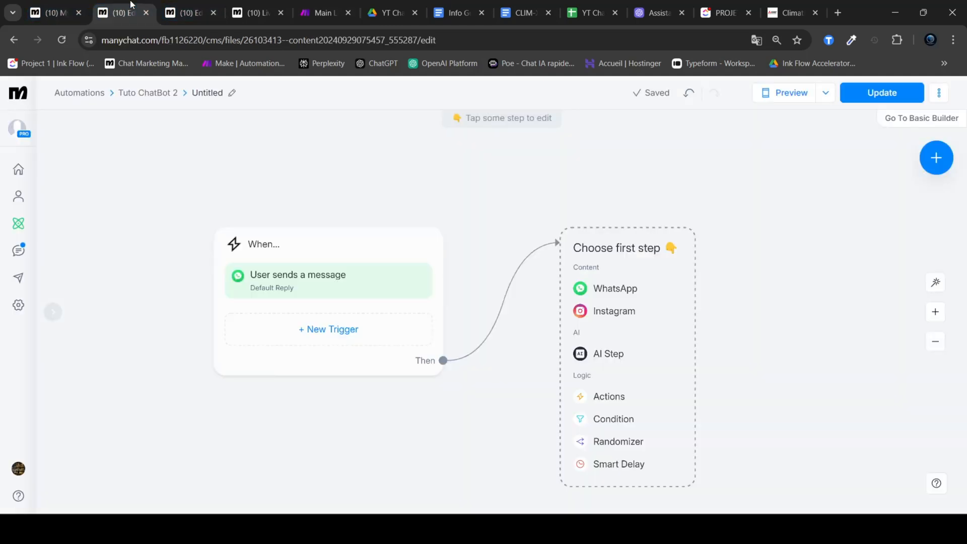
left_click(187, 12)
left_click(132, 13)
left_click_drag(551, 197, 385, 186)
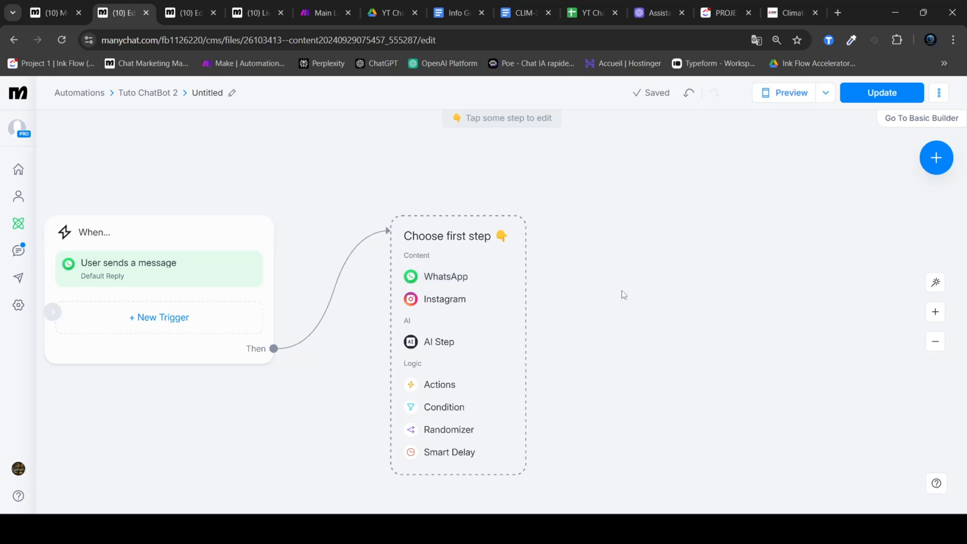
left_click_drag(274, 348, 459, 212)
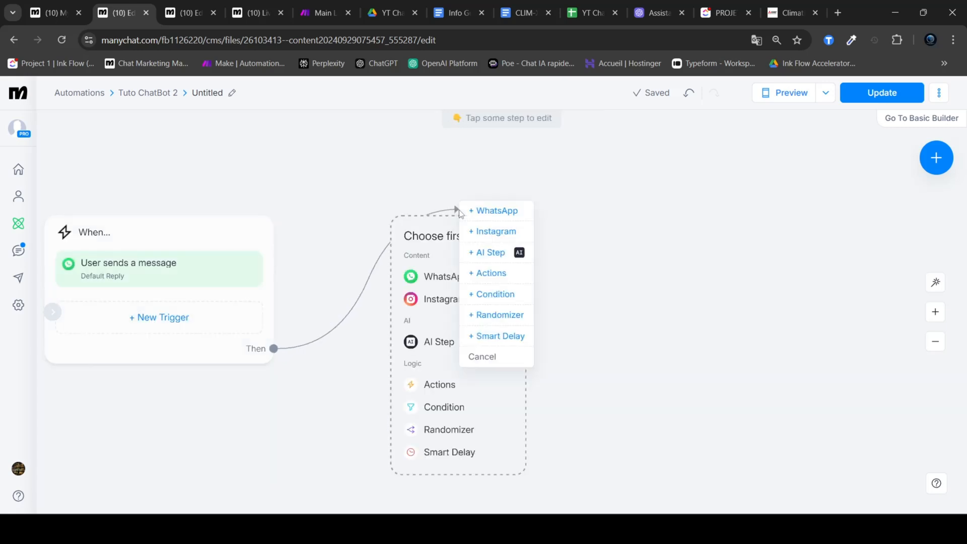
left_click(499, 274)
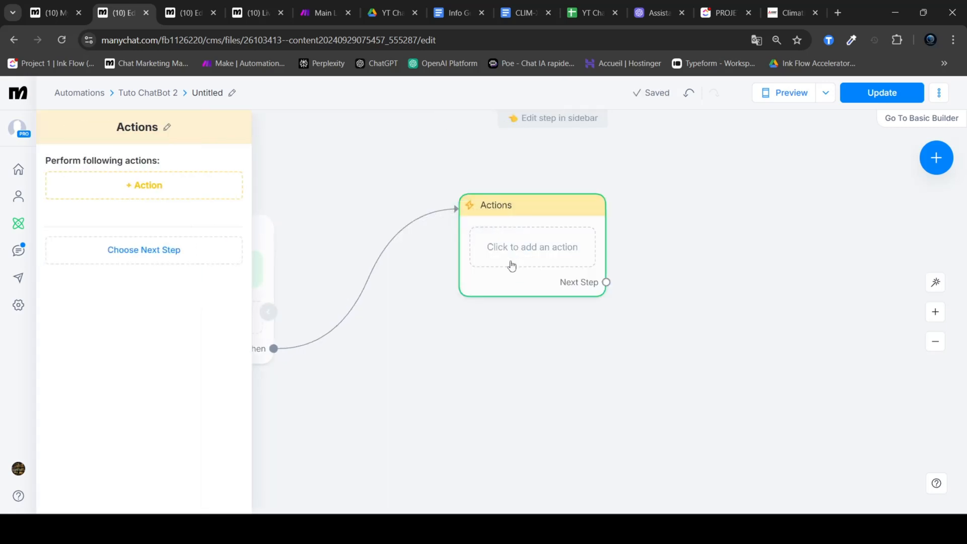
Step: Add a Make External Request action to the Actions step
left_click(141, 185)
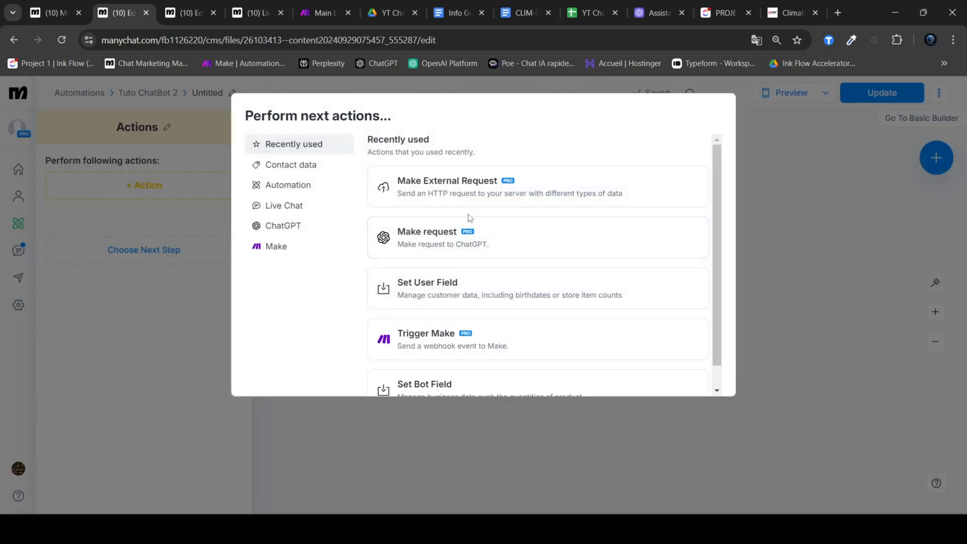
left_click(135, 292)
left_click(134, 189)
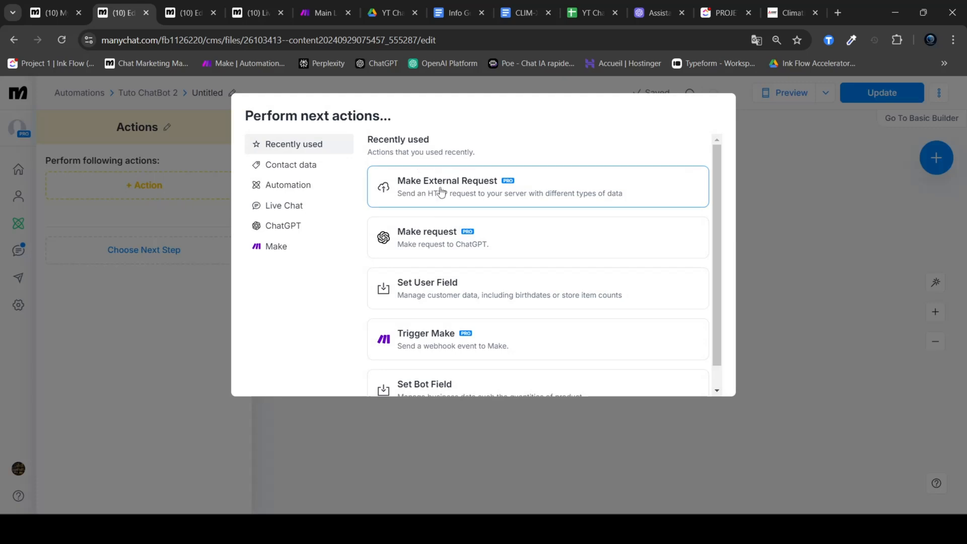
left_click(299, 191)
scroll(453, 219, "down", 2)
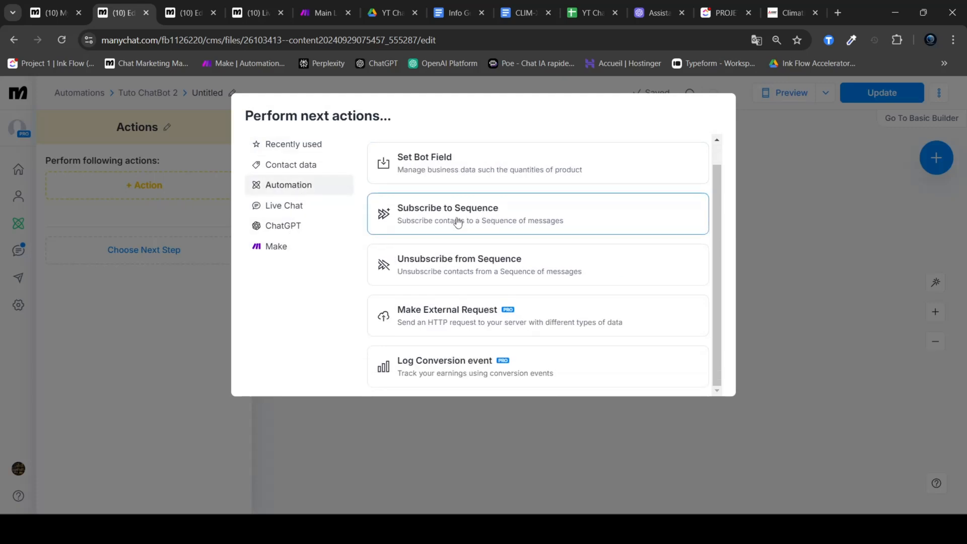
left_click(450, 317)
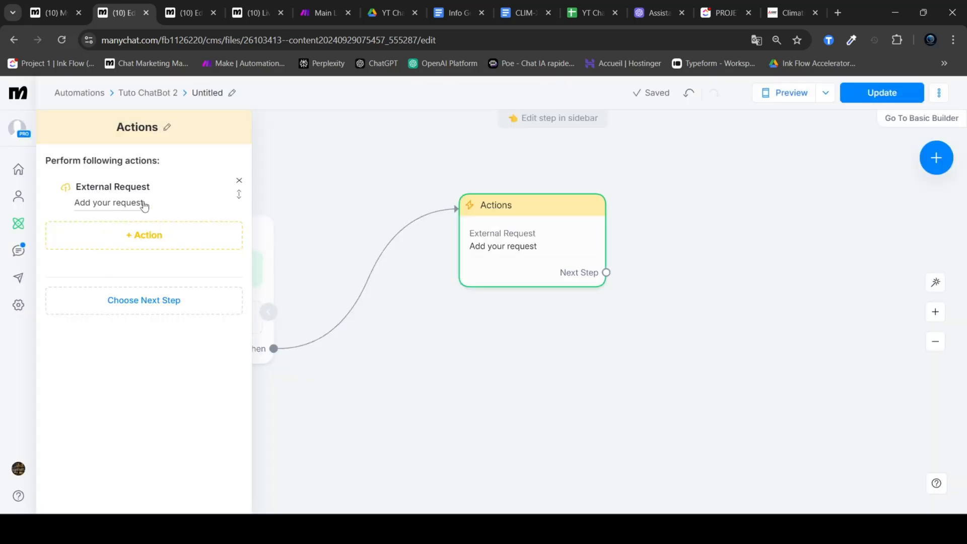
Step: Open the external request for editing and paste the copied Make webhook address as its request URL
left_click(105, 207)
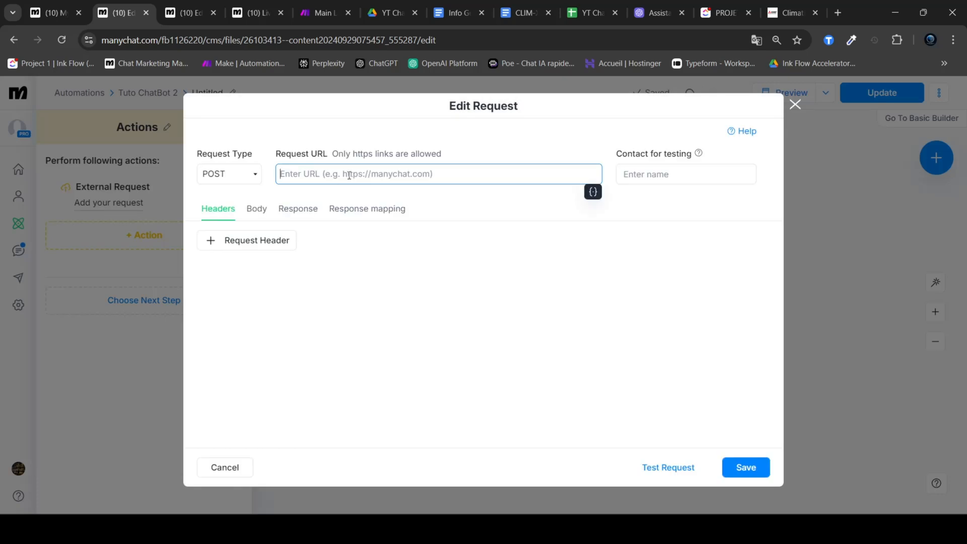
triple_click(544, 174)
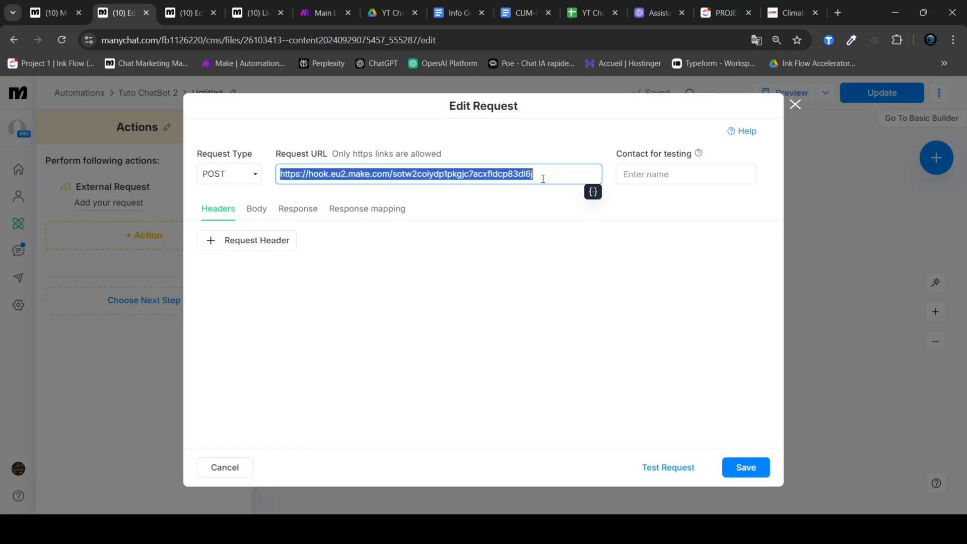
left_click(544, 176)
left_click(535, 206)
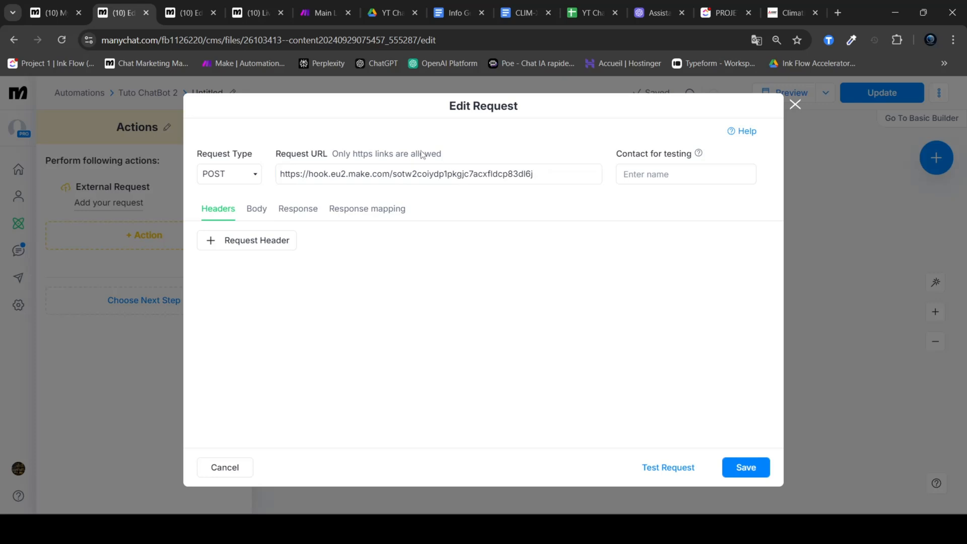
Step: Start a JSON request body with a "message" entry whose value is the Last Text Input system field
left_click(255, 210)
key("Return")
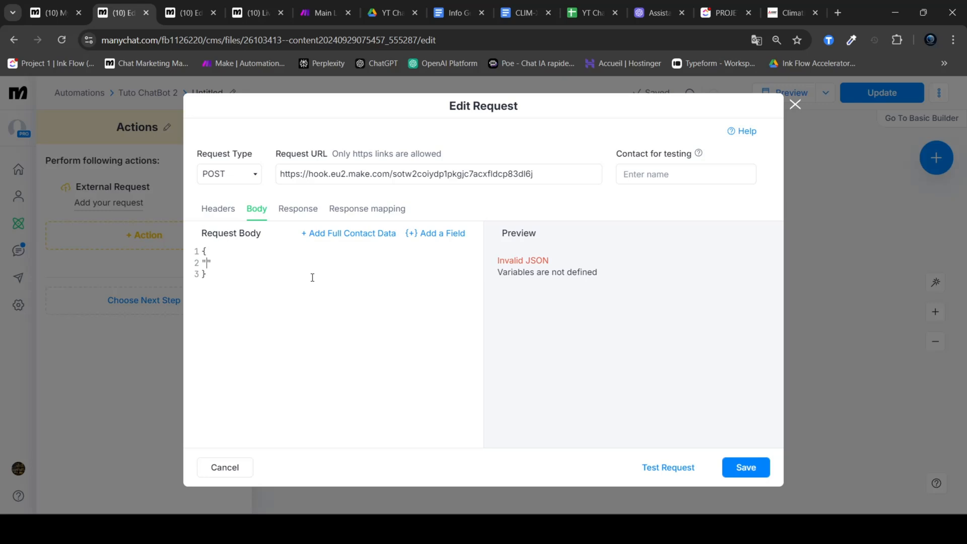
type("message")
left_click(436, 234)
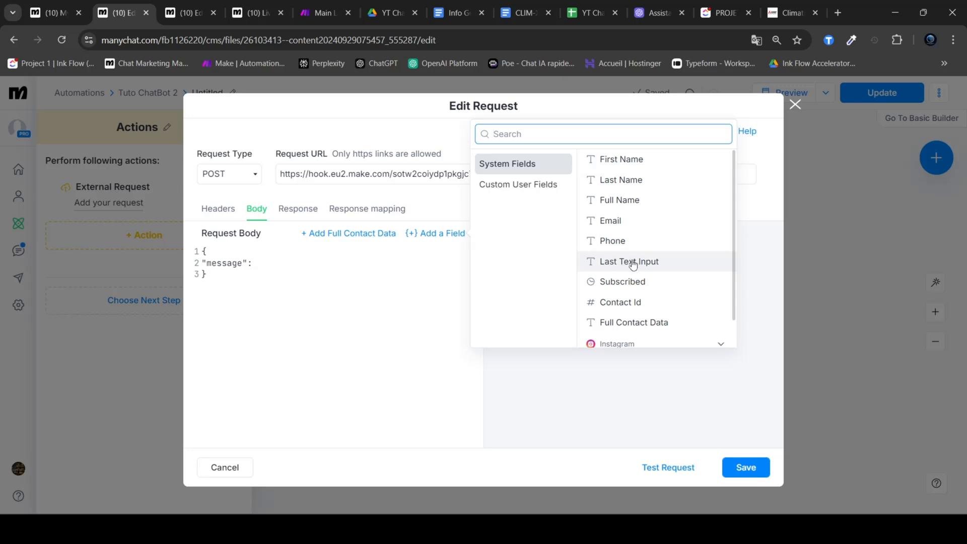
type("last")
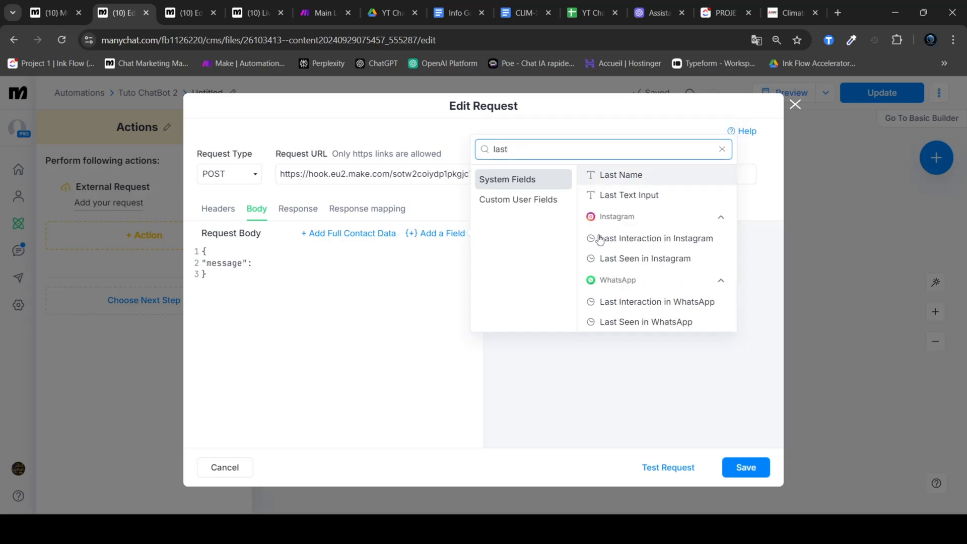
left_click(638, 196)
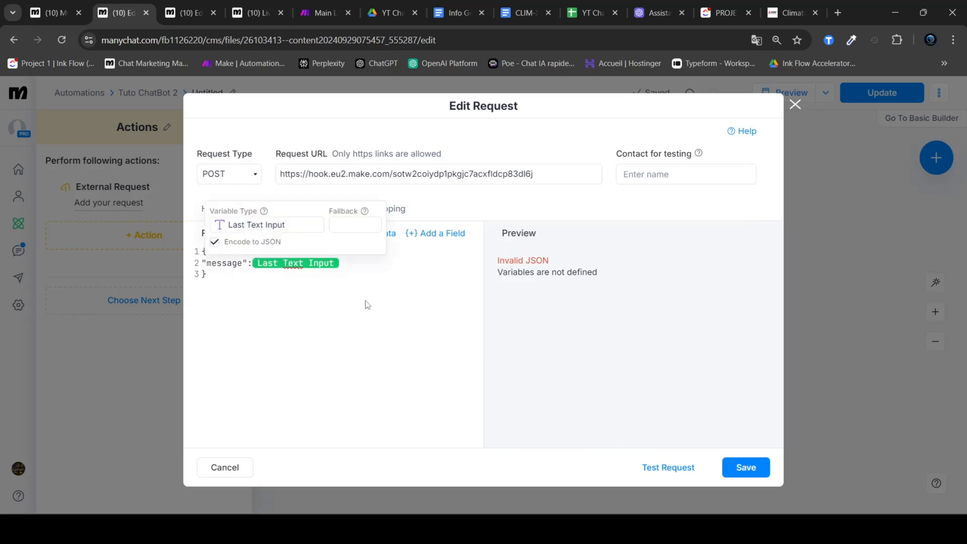
Step: Append a "thread_id" entry with an empty string value and a product_ref key to the JSON request body
left_click(355, 267)
type(",")
key("Return")
type("\"")
key("Return")
type("\"\"")
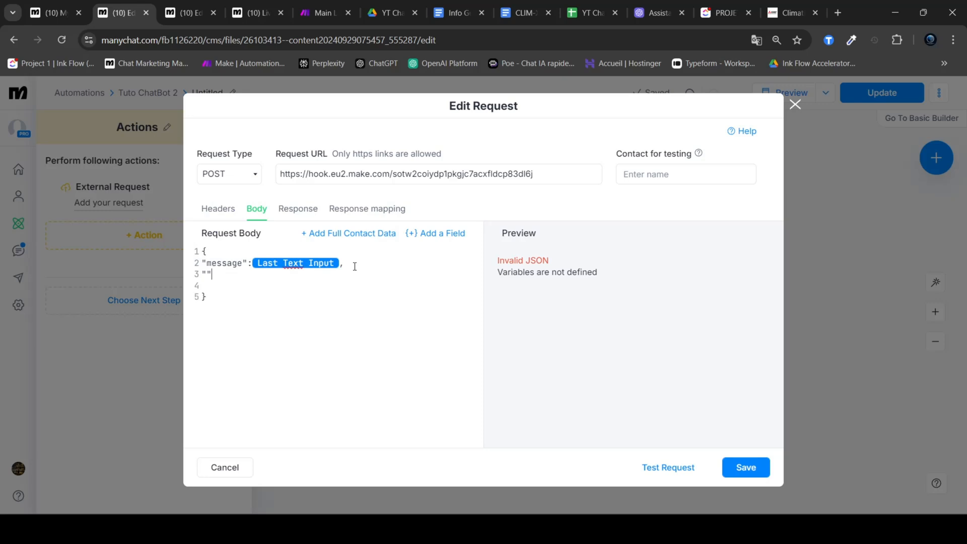
type("thread_id\":\"")
type(",")
key("Return")
type("\"product_ref")
Step: Copy the reference CLIM-XC3000 from the Produits sheet of YT ChatBot 2/3, paste it as the product_ref value and remove the blank line below
left_click(571, 13)
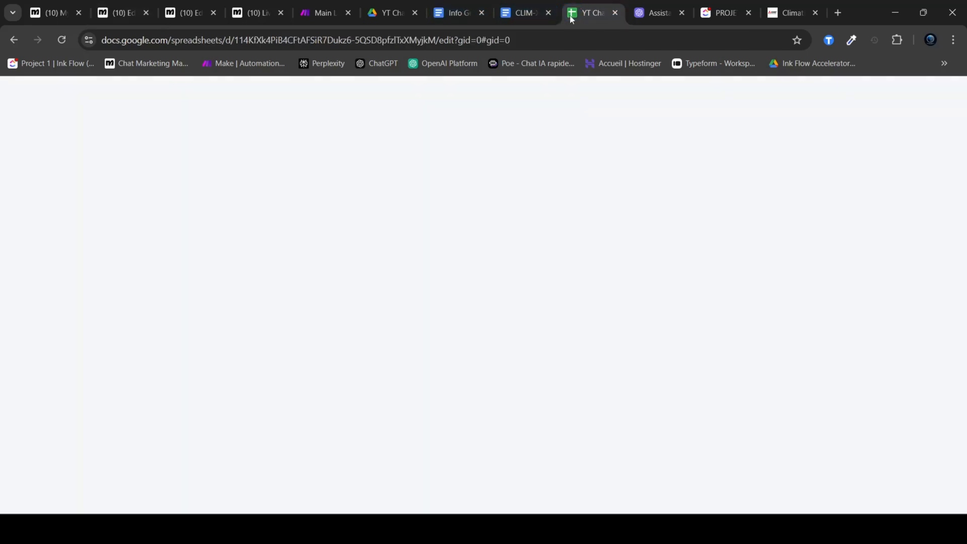
left_click(255, 502)
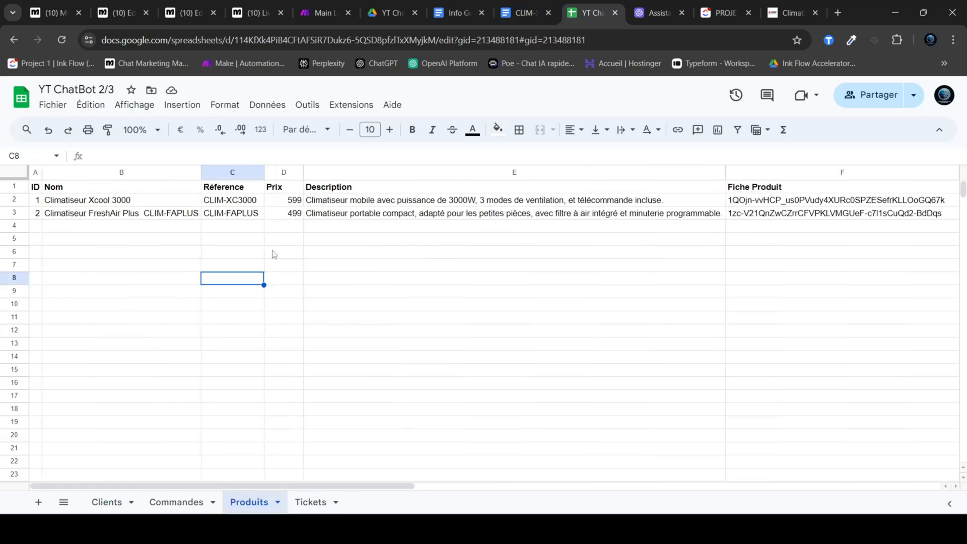
left_click(232, 213)
left_click(231, 200)
left_click(321, 13)
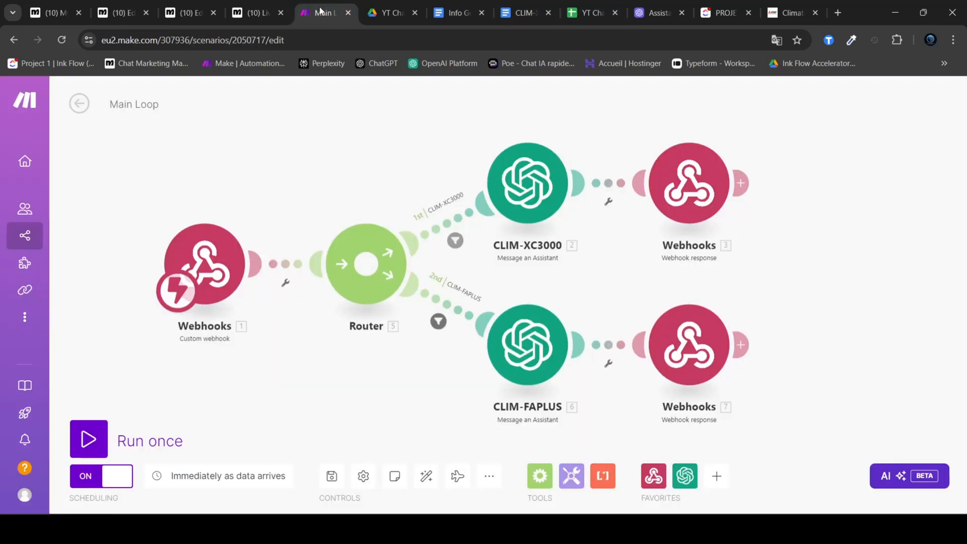
left_click(120, 13)
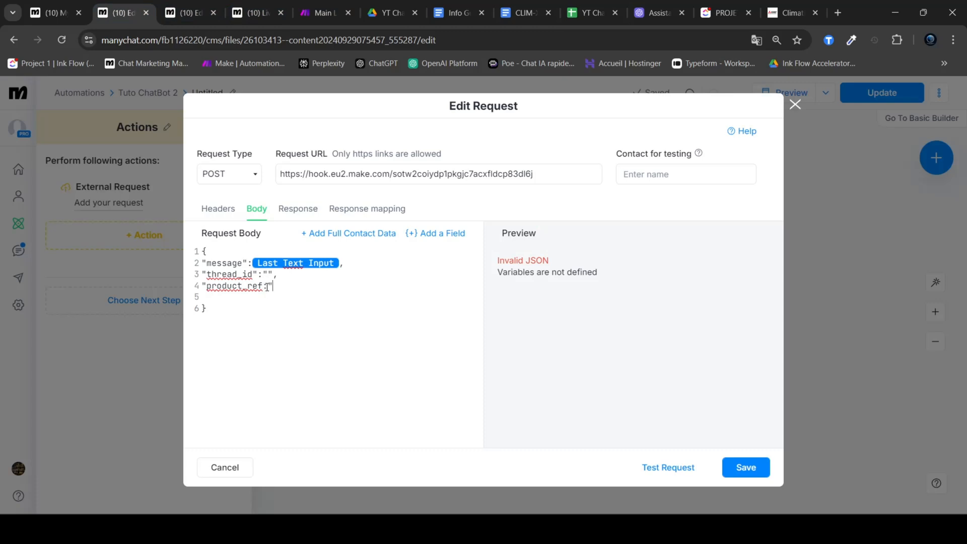
type("CLIM-XC3000")
key("ctrl+z")
type("CLIM-XC3000")
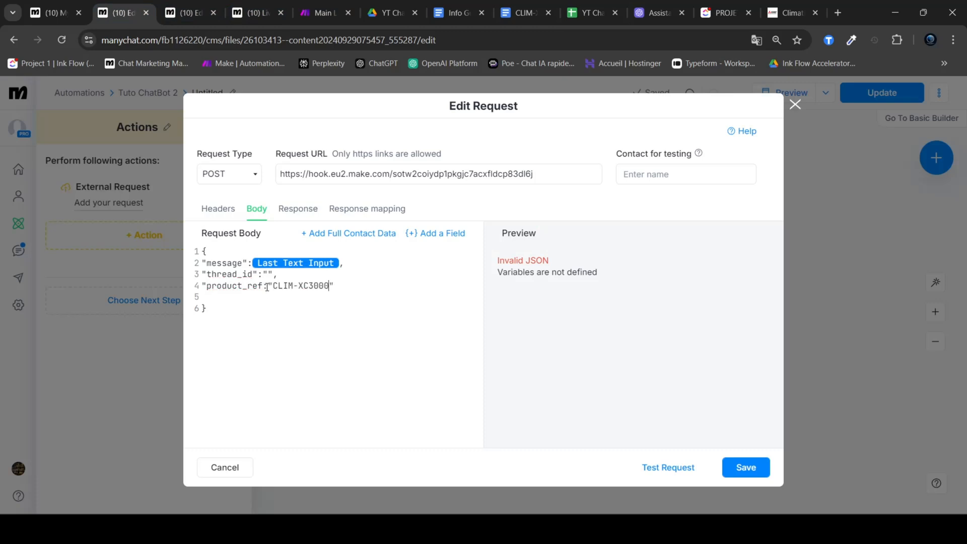
left_click(236, 294)
Step: Open the list of custom user fields in the Manychat account settings
left_click(56, 8)
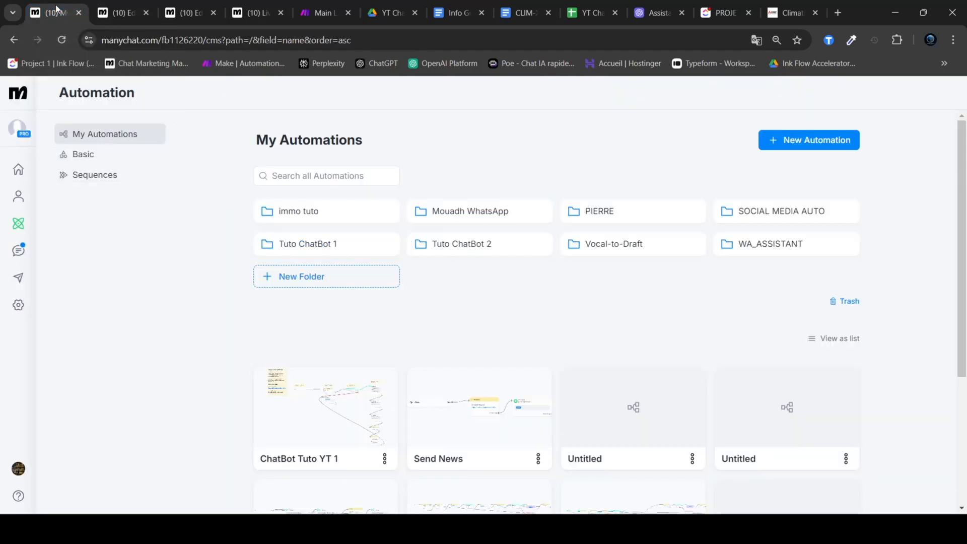
left_click(19, 307)
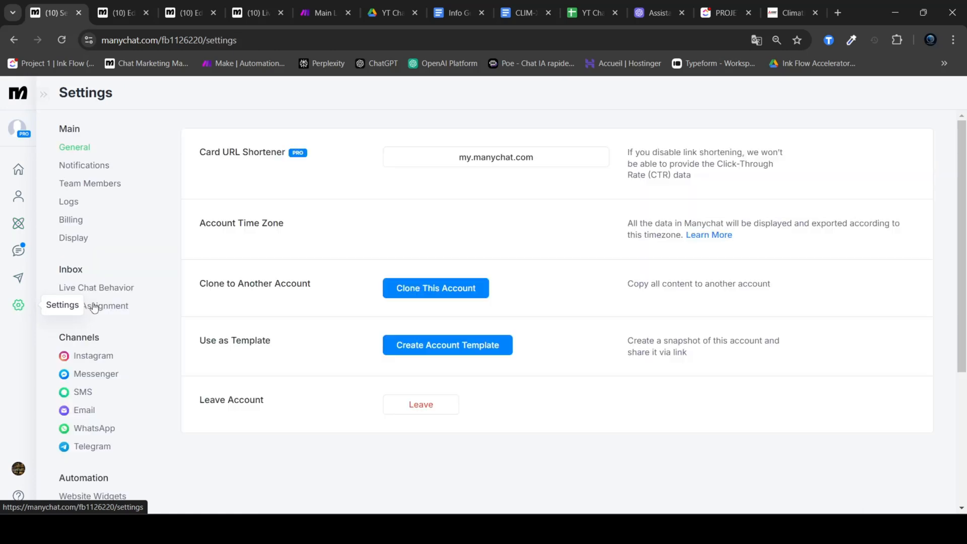
scroll(132, 249, "down", 4)
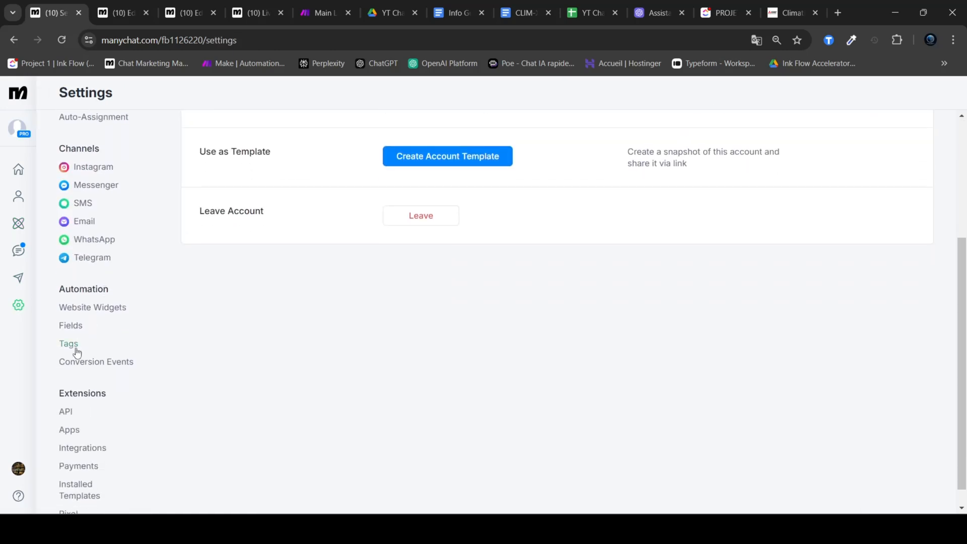
double_click(83, 289)
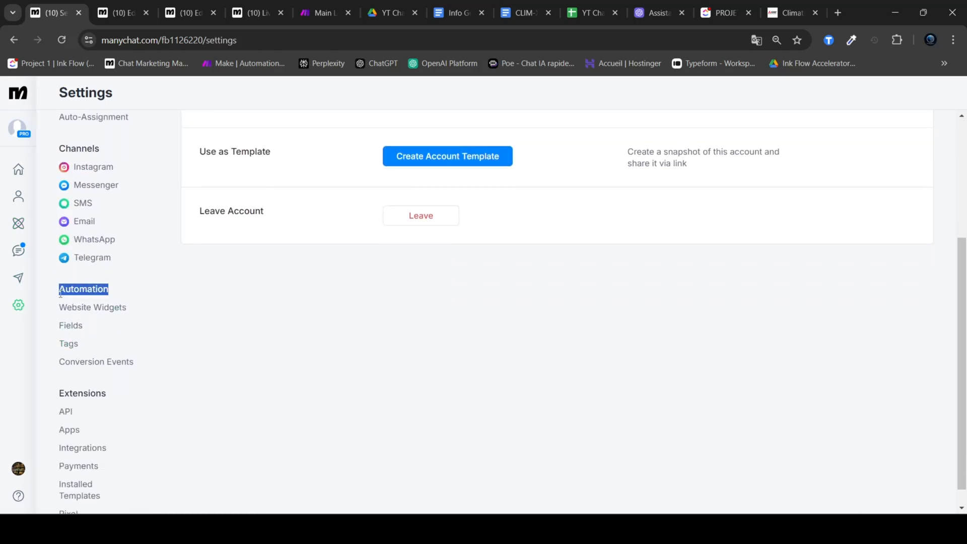
left_click(76, 328)
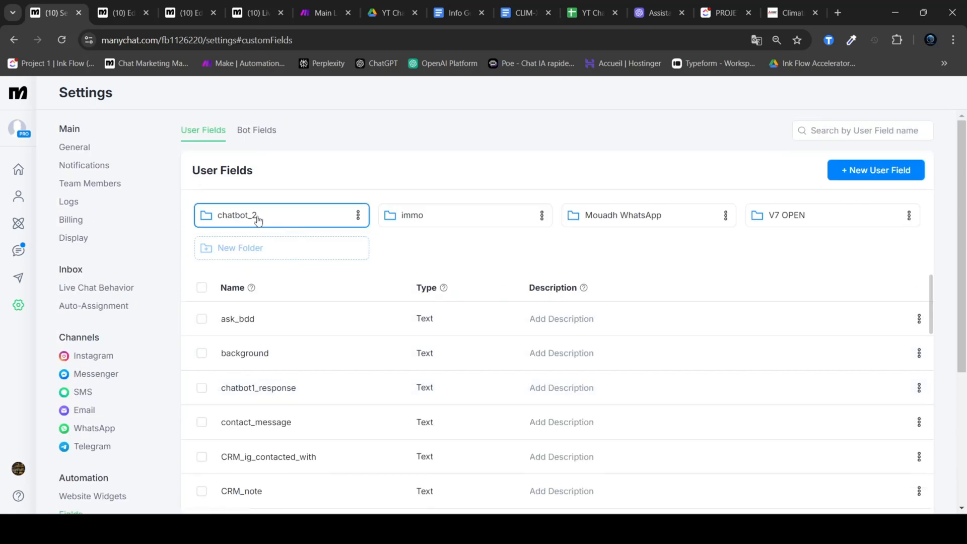
Step: Look through the chatbot_2 folder, search the user fields for "thread" and copy the field name thread_id_chatbot_2
left_click(256, 221)
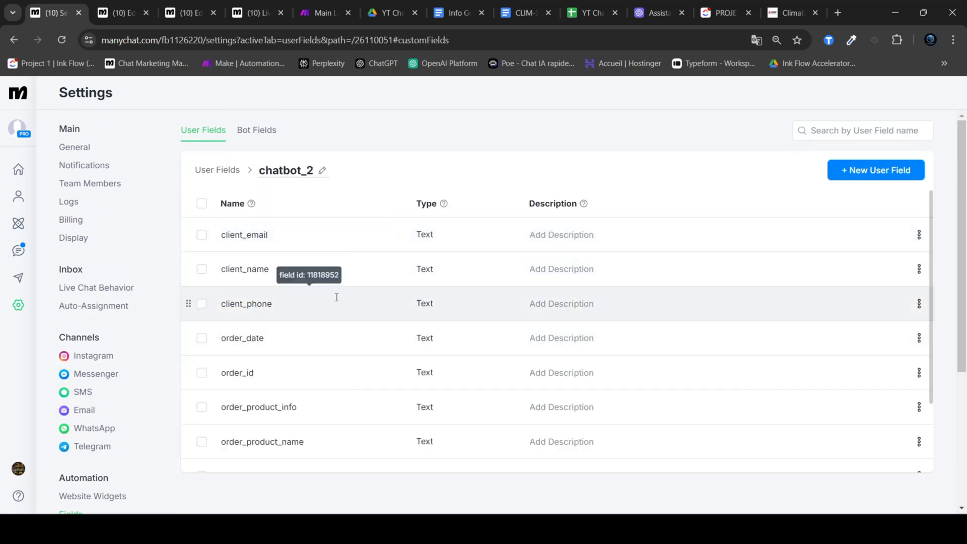
scroll(353, 312, "down", 2)
scroll(350, 380, "up", 2)
scroll(347, 302, "down", 2)
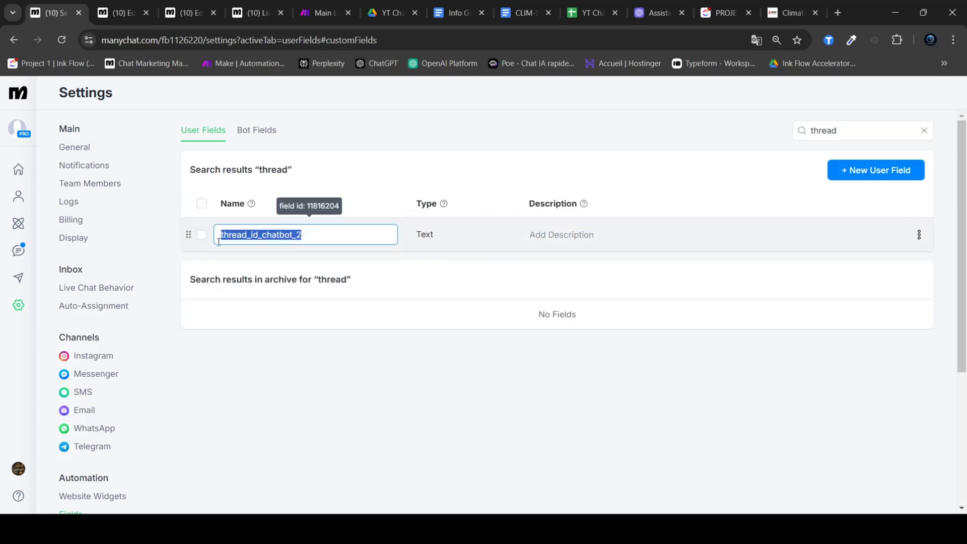
left_click_drag(309, 236, 217, 236)
key("ctrl+c")
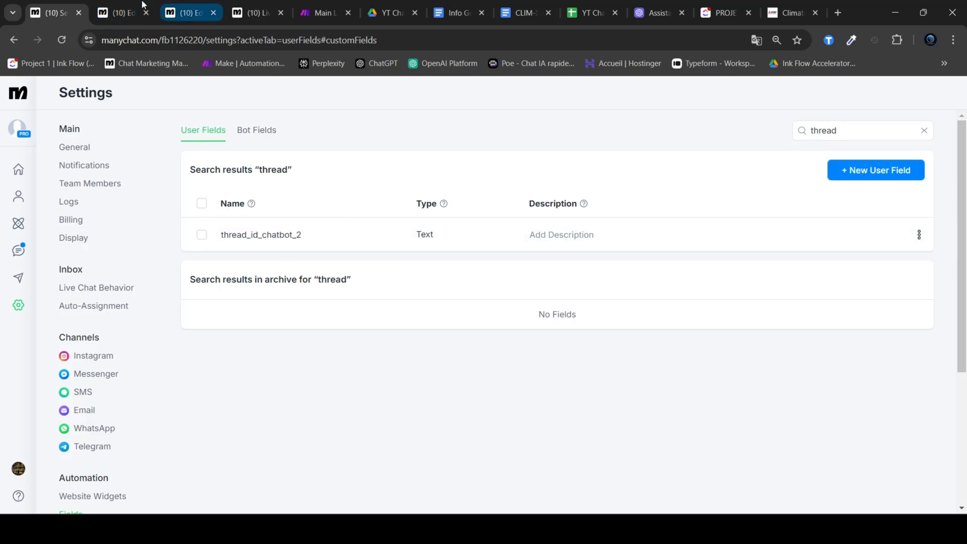
Step: Replace the empty thread_id value in the request body with the custom user field thread_id_chatbot_2
left_click(121, 13)
left_click(267, 274)
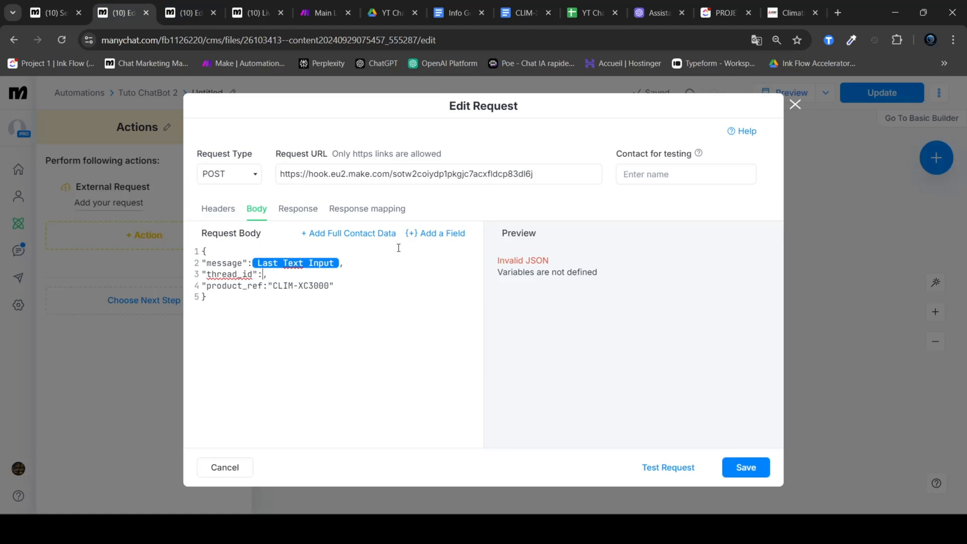
left_click(436, 233)
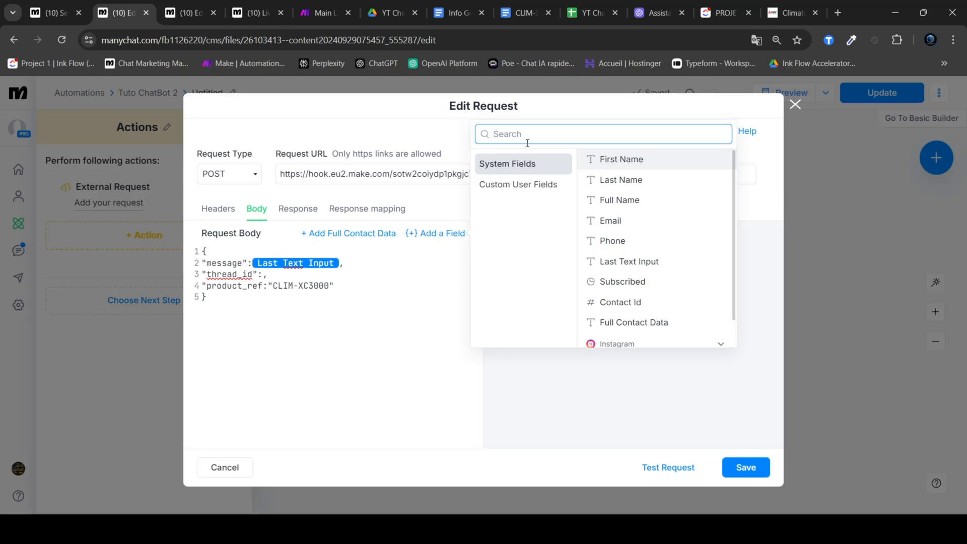
key("ctrl+v")
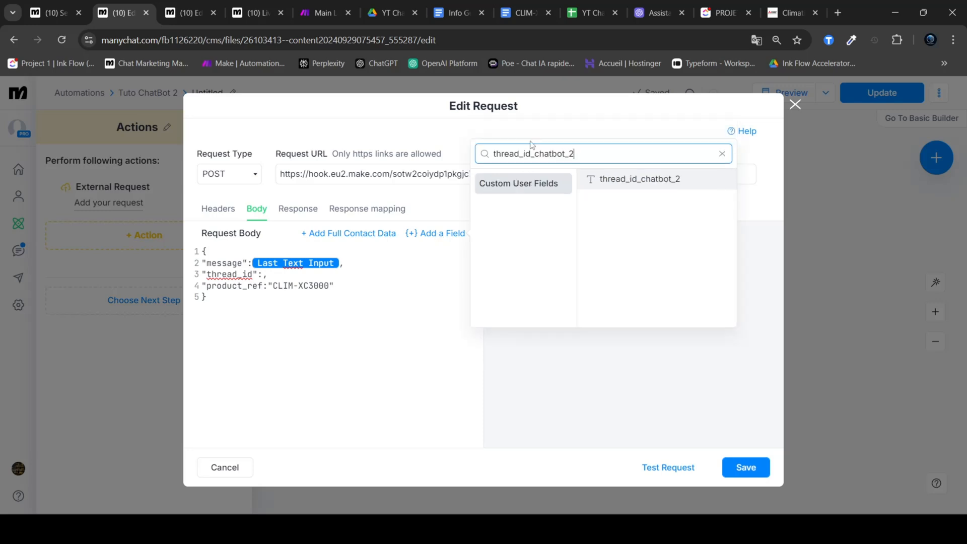
left_click(645, 179)
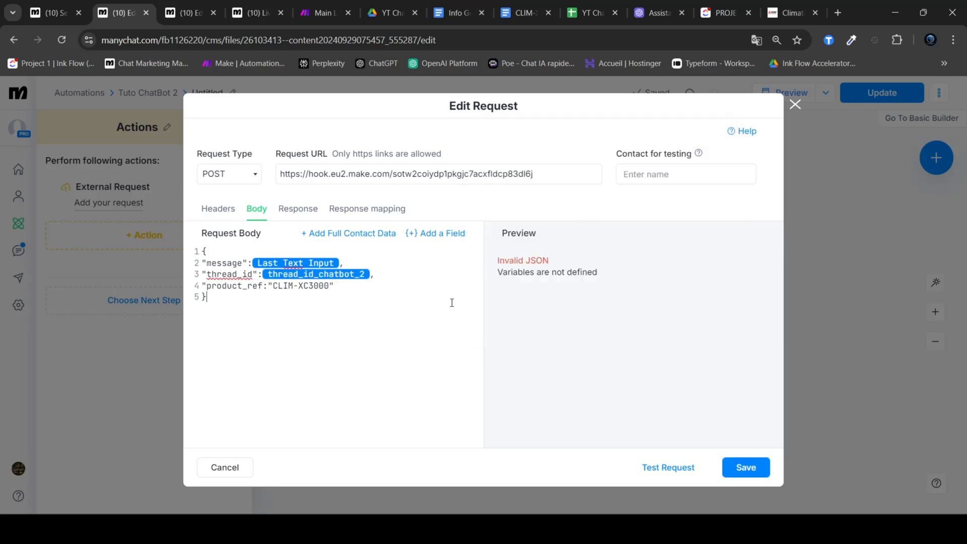
left_click(417, 294)
left_click_drag(299, 337, 197, 249)
left_click(293, 323)
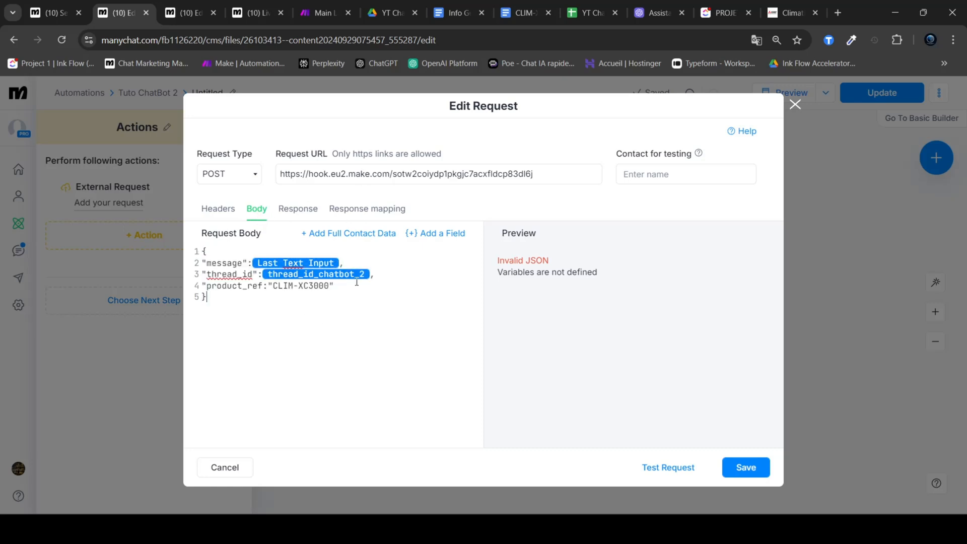
Step: Start a response mapping with the JSONPath "$." and check the body keys of the CLIM-XC3000 webhook response in Make's Main Loop
left_click(359, 212)
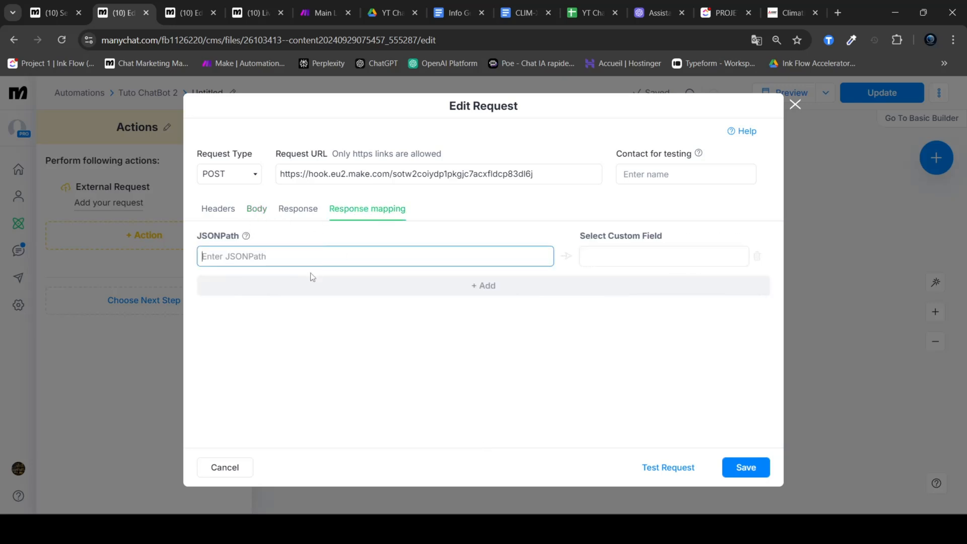
type("$")
type(".")
left_click(318, 12)
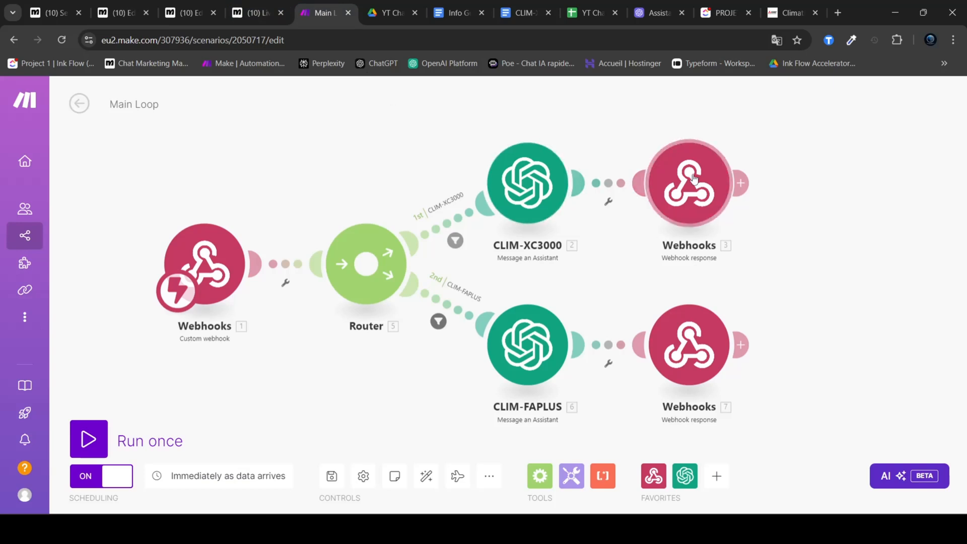
left_click(665, 194)
double_click(415, 238)
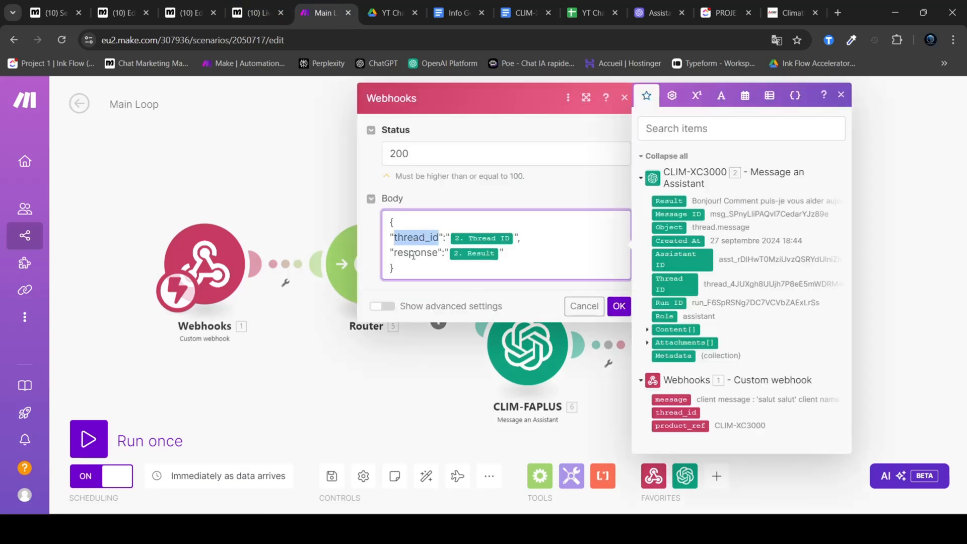
double_click(412, 252)
Step: Copy the thread_id key from the Make response body to complete the JSONPath as $.thread_id and map it to thread_id_chatbot_2
left_click(174, 13)
left_click(257, 13)
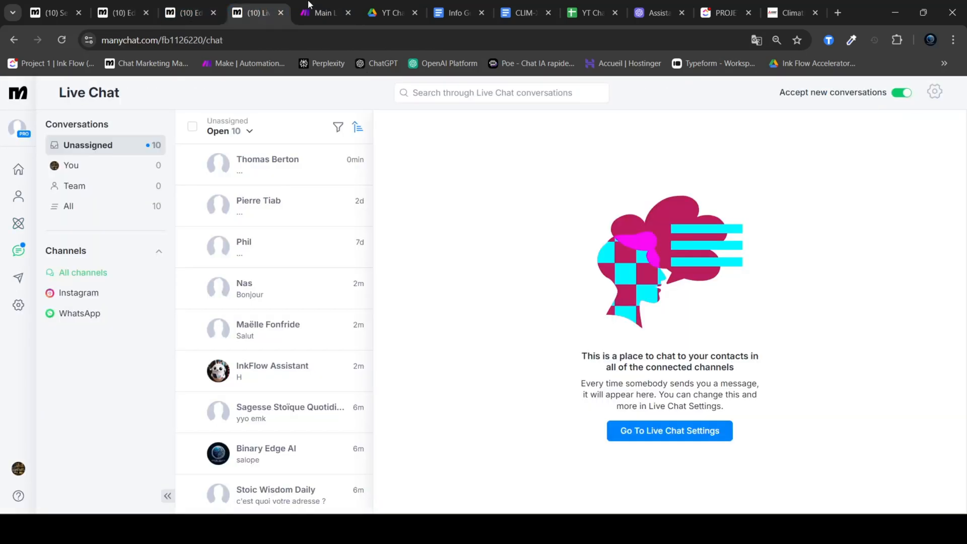
left_click(322, 12)
double_click(416, 237)
key("ctrl+c")
left_click(97, 6)
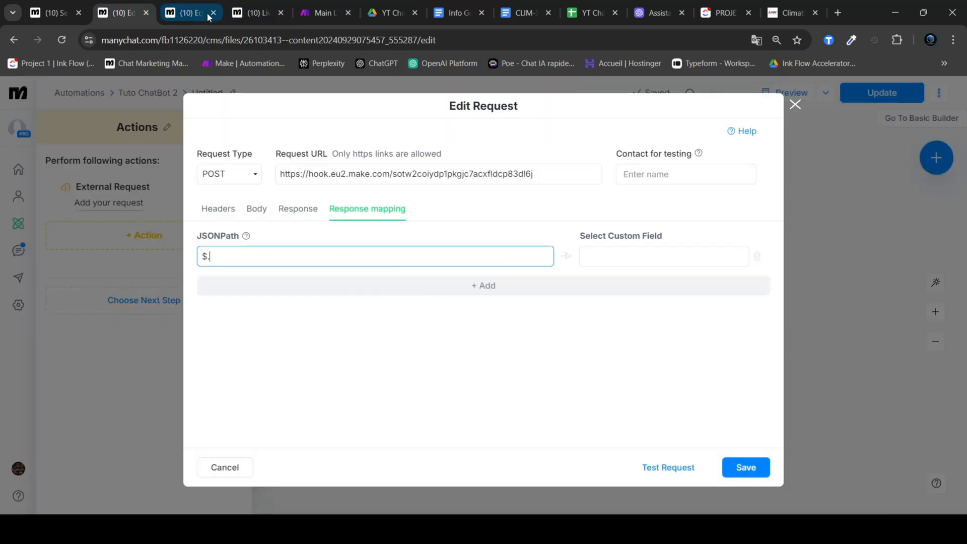
key("ctrl+v")
left_click(620, 262)
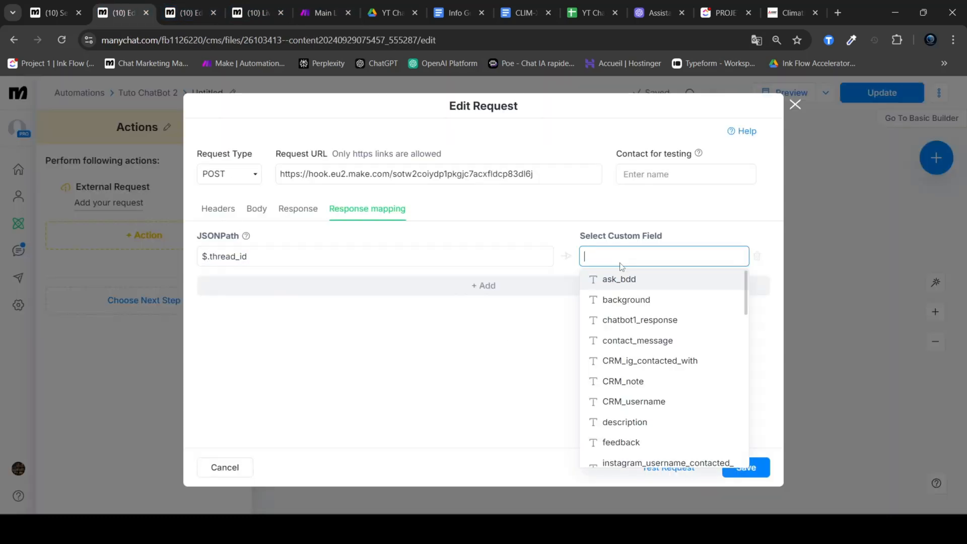
key("ctrl+v")
left_click(626, 280)
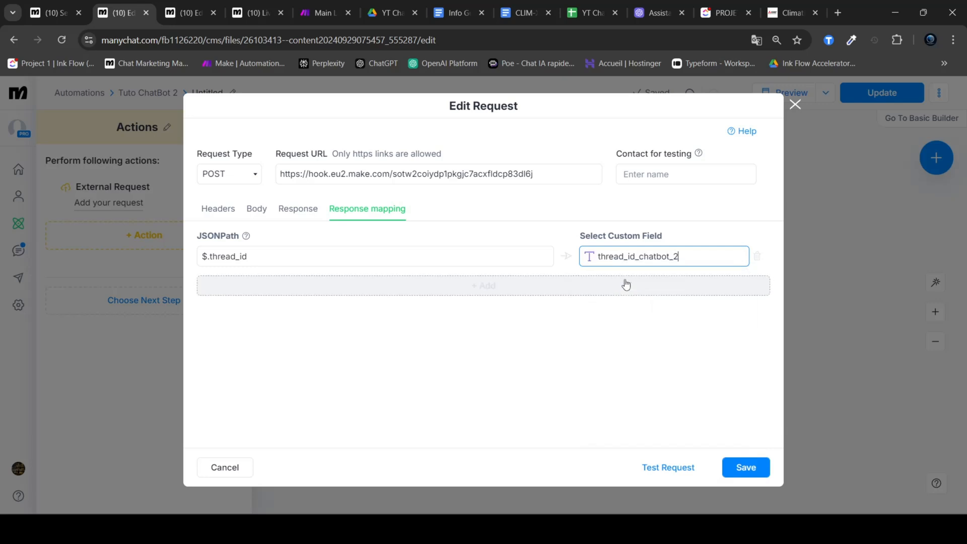
Step: Add a second response mapping with the JSONPath $.response and copy the response key from Make's webhook response body
left_click(514, 287)
left_click(348, 287)
type("$.response")
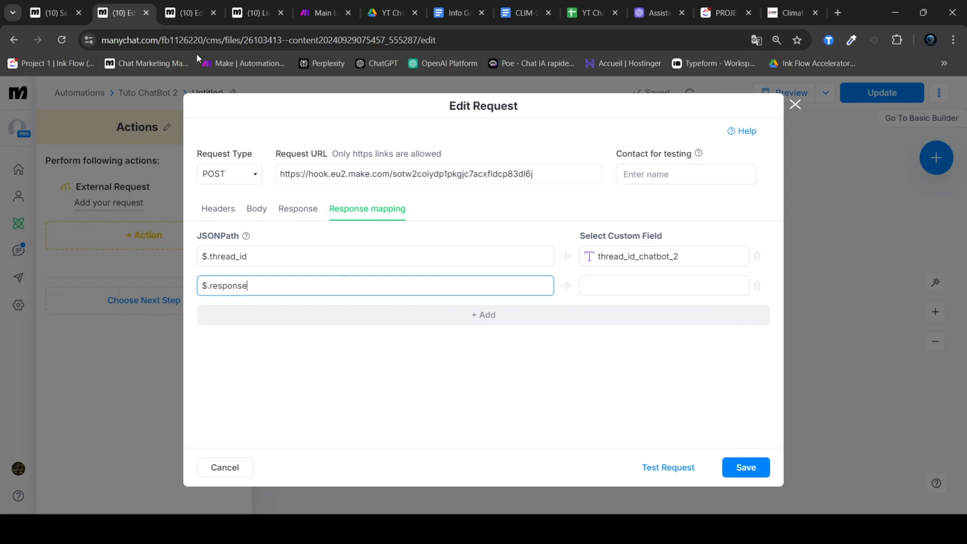
left_click(306, 4)
double_click(409, 253)
key("ctrl+c")
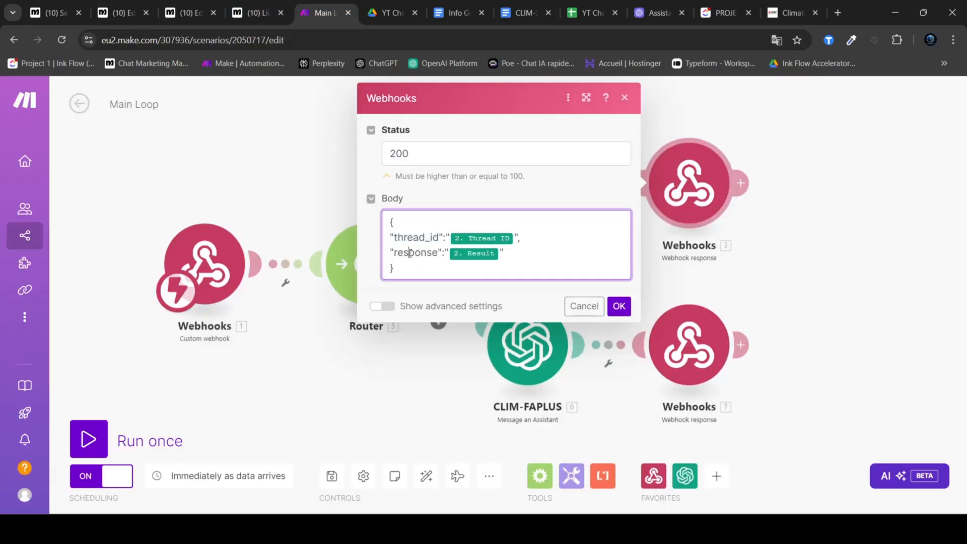
left_click(128, 4)
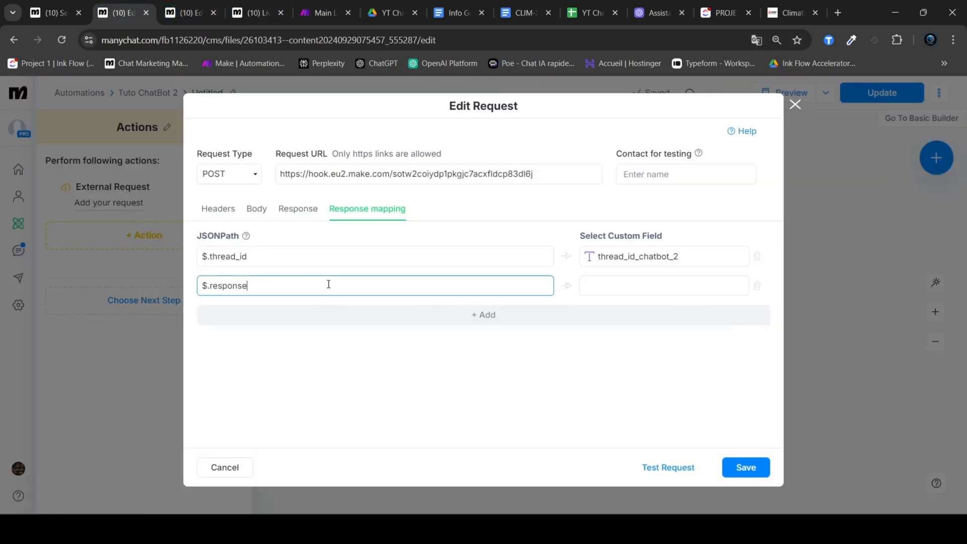
Step: Map $.response to the custom field response_chatbot_2 and save the external request
left_click(622, 284)
key("ctrl+v")
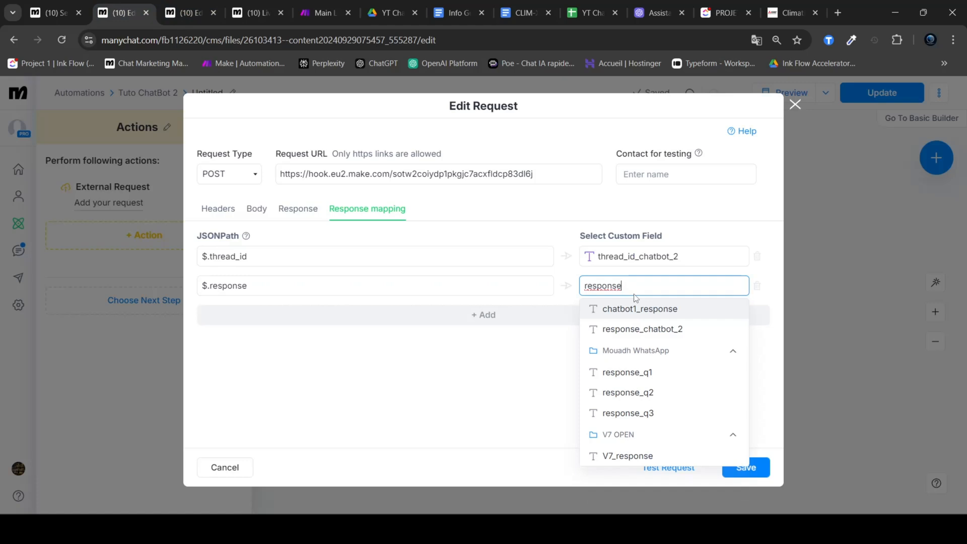
left_click(659, 330)
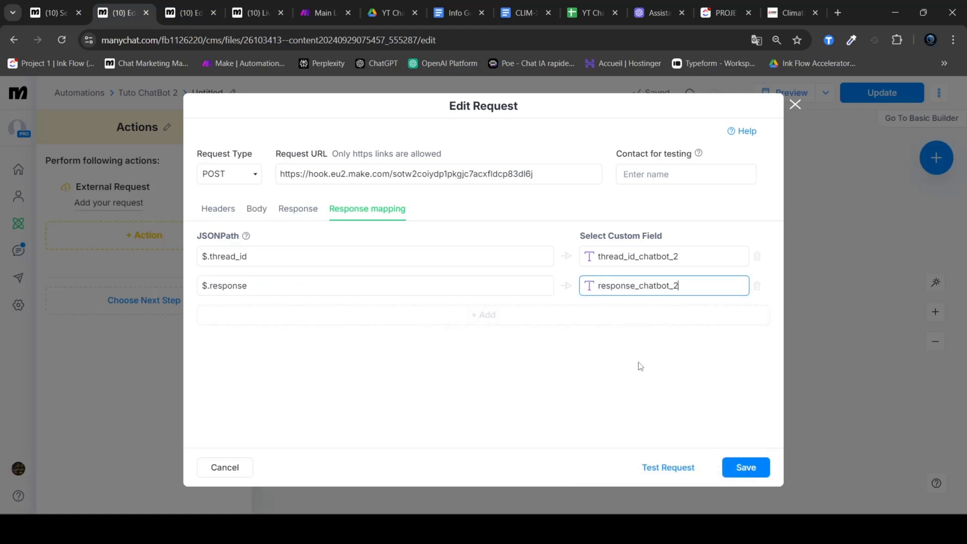
left_click(747, 467)
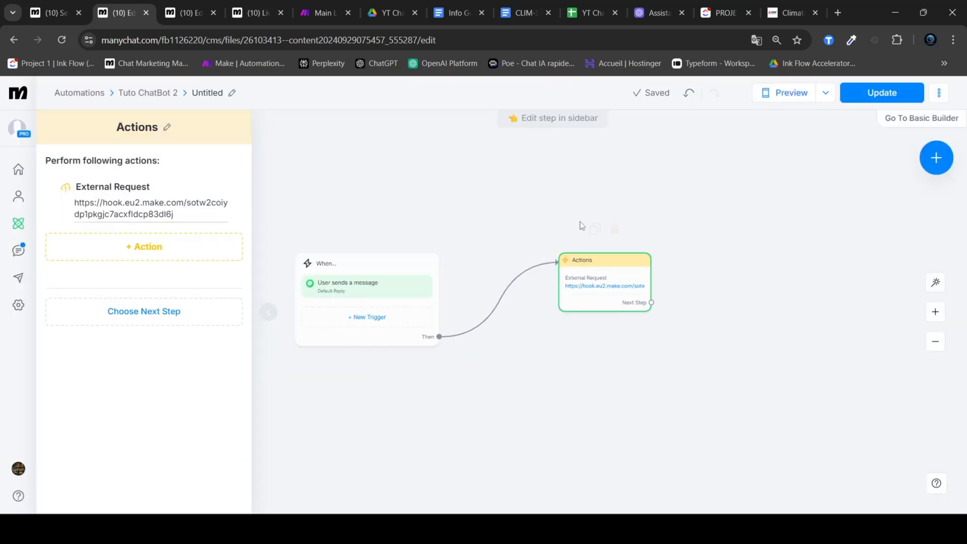
Step: Add a WhatsApp Send Message step connected to the next-step output of the Actions block
left_click_drag(582, 226, 505, 208)
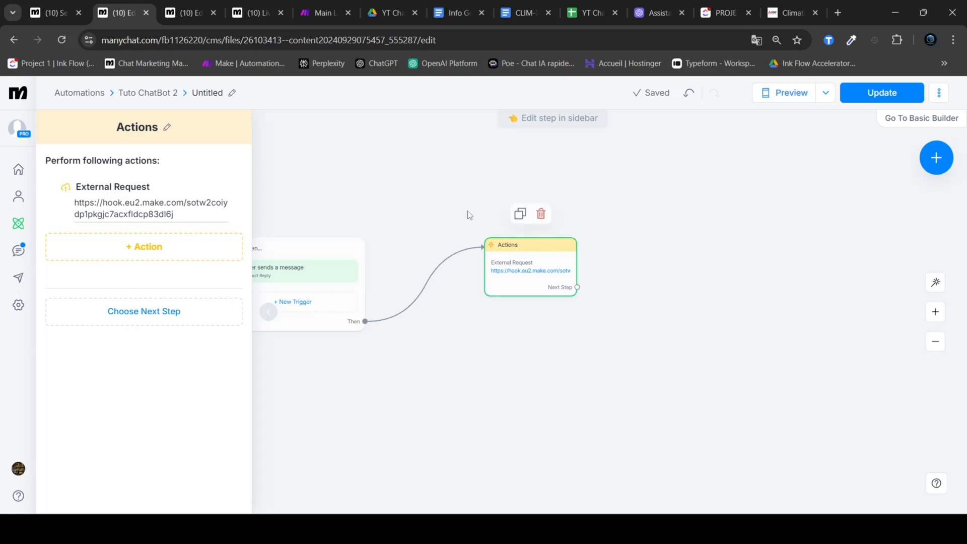
left_click_drag(608, 324, 556, 334)
scroll(557, 335, "up", 1)
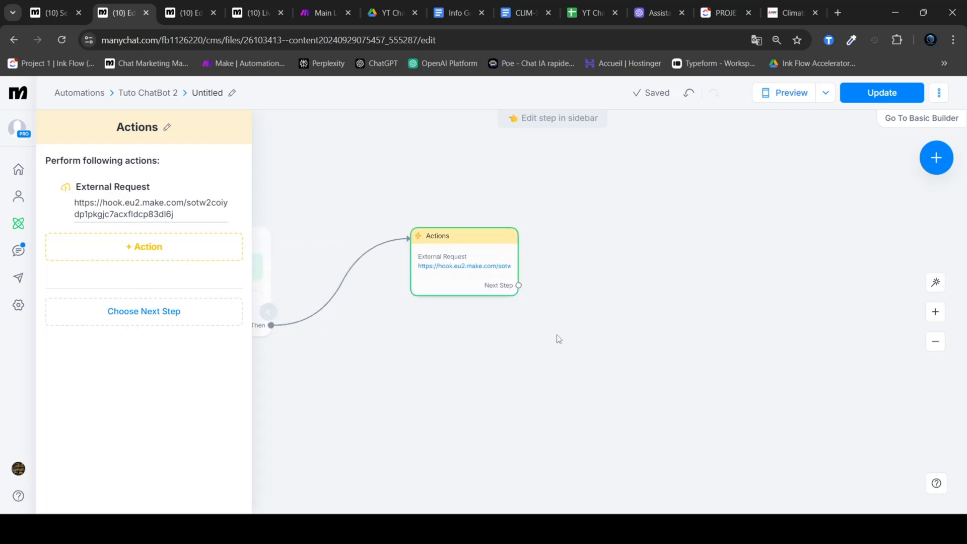
left_click_drag(518, 285, 604, 239)
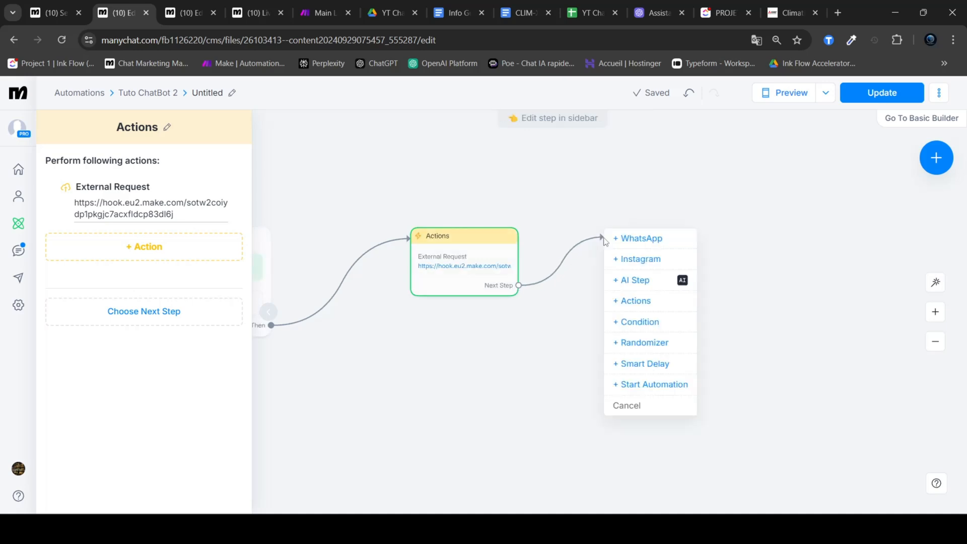
left_click(576, 325)
left_click_drag(518, 285, 606, 231)
left_click_drag(518, 285, 603, 227)
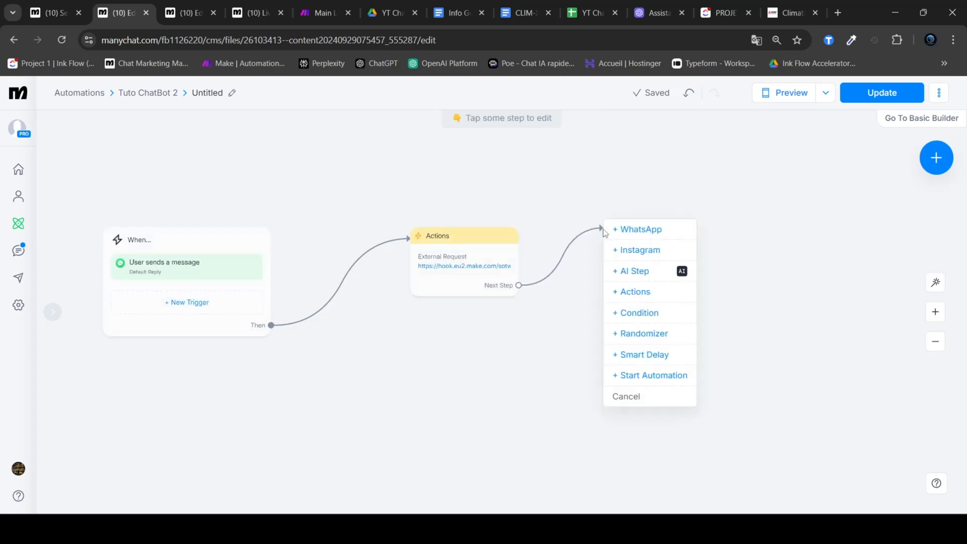
left_click(649, 232)
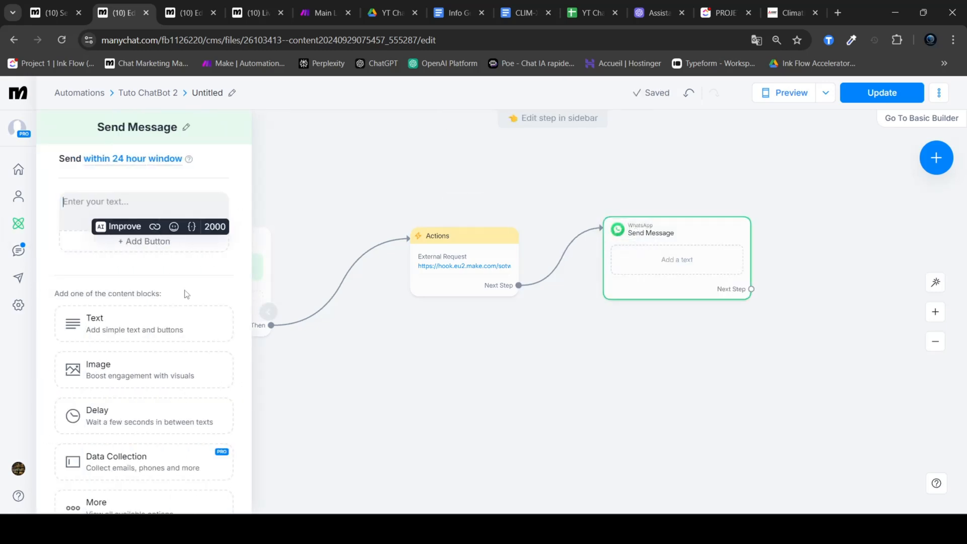
Step: Add a Data Collection block to the WhatsApp message and delete the empty text block above it
scroll(167, 391, "down", 2)
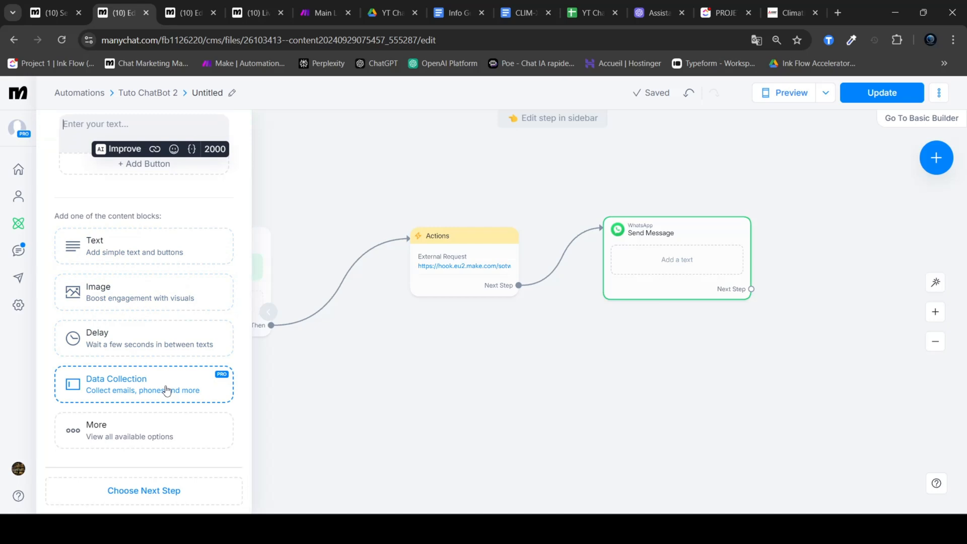
left_click(167, 390)
scroll(138, 198, "up", 3)
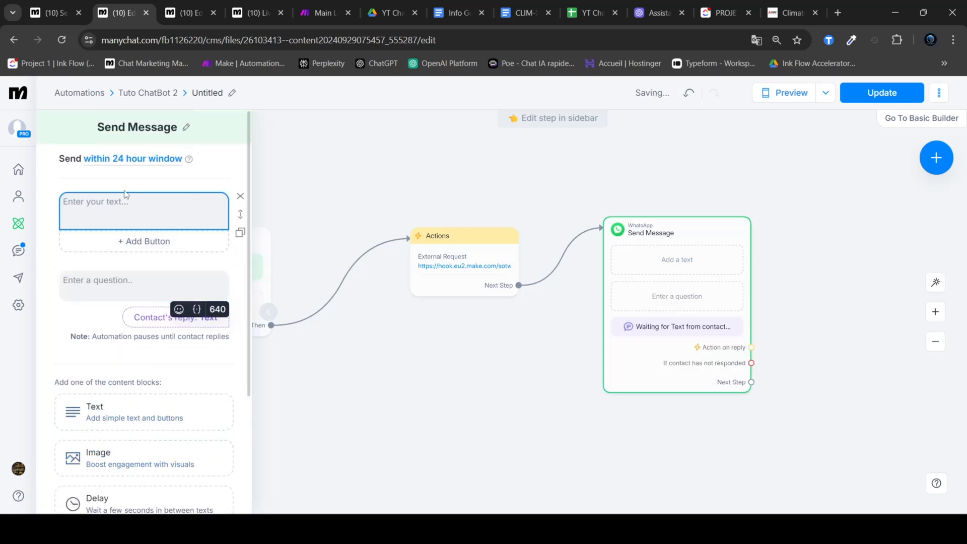
left_click(240, 196)
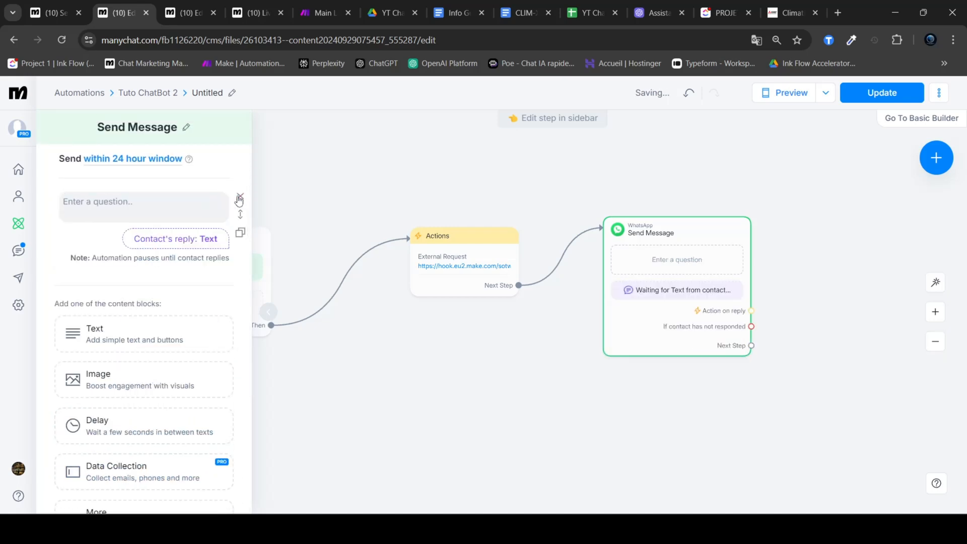
Step: Insert the custom field response_chatbot_2 as the question text of the WhatsApp message's Data Collection block
left_click(131, 208)
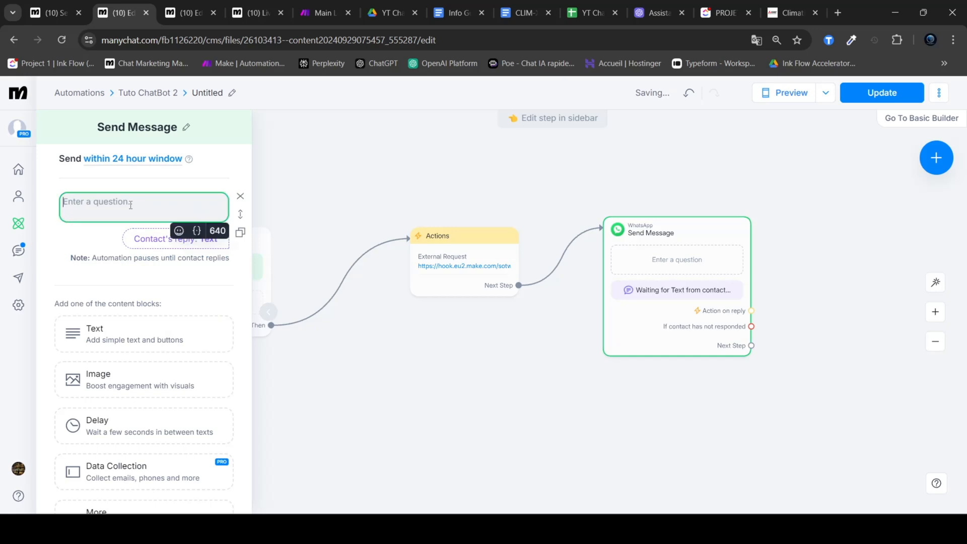
left_click(197, 231)
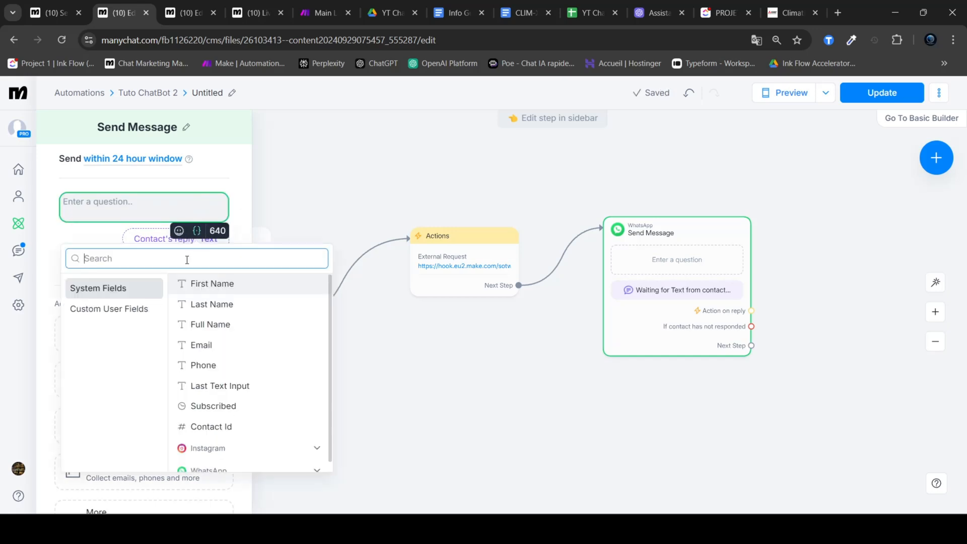
type("response")
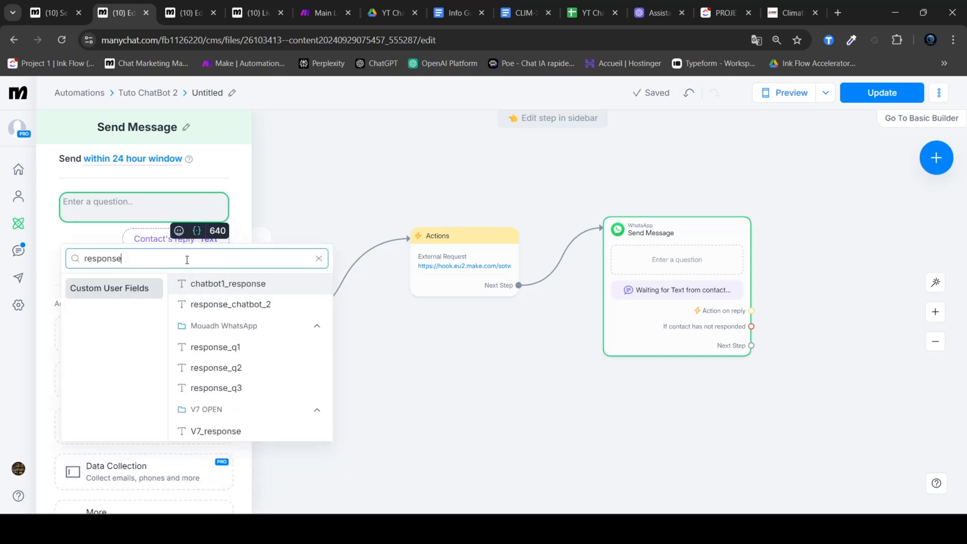
left_click(245, 307)
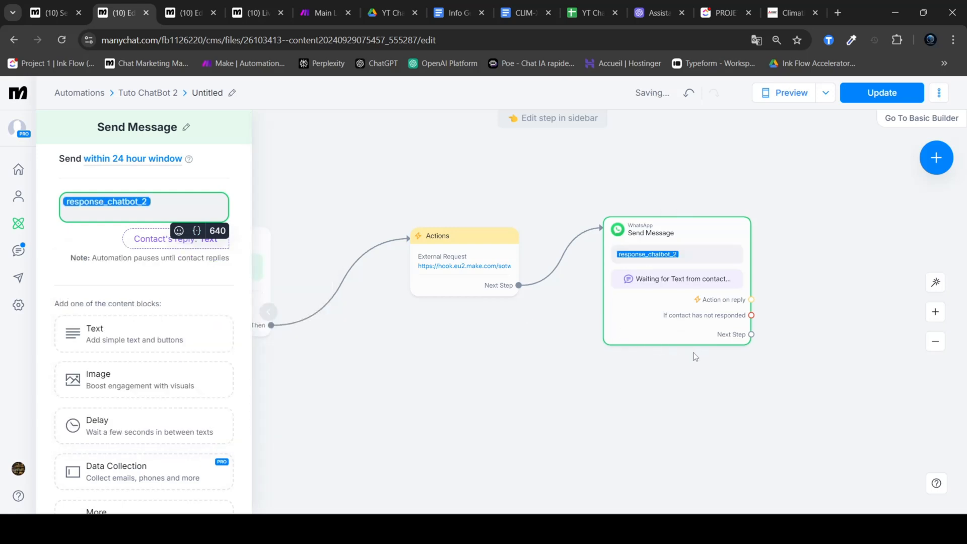
left_click(753, 372)
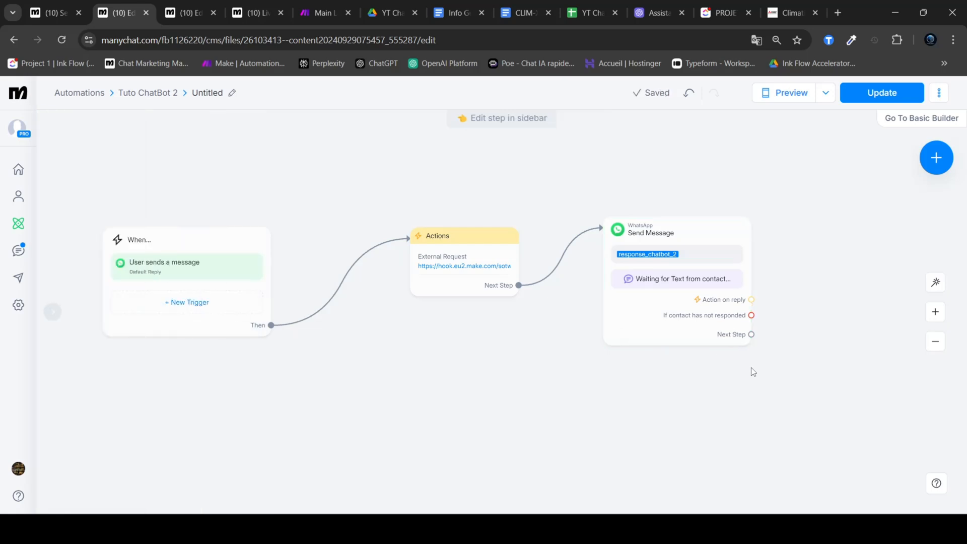
Step: Connect the Send Message block's next-step output back to the Actions block with the external request
left_click(751, 334)
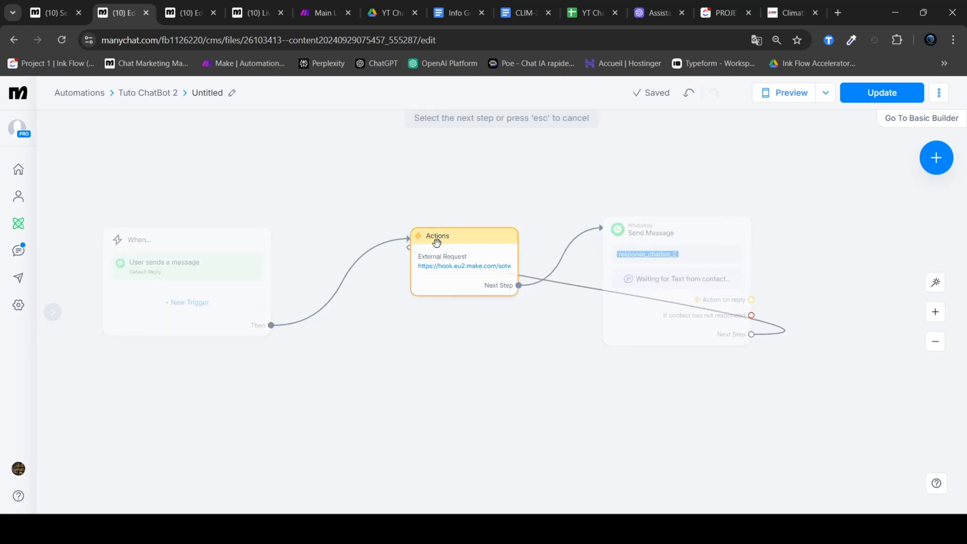
left_click(436, 242)
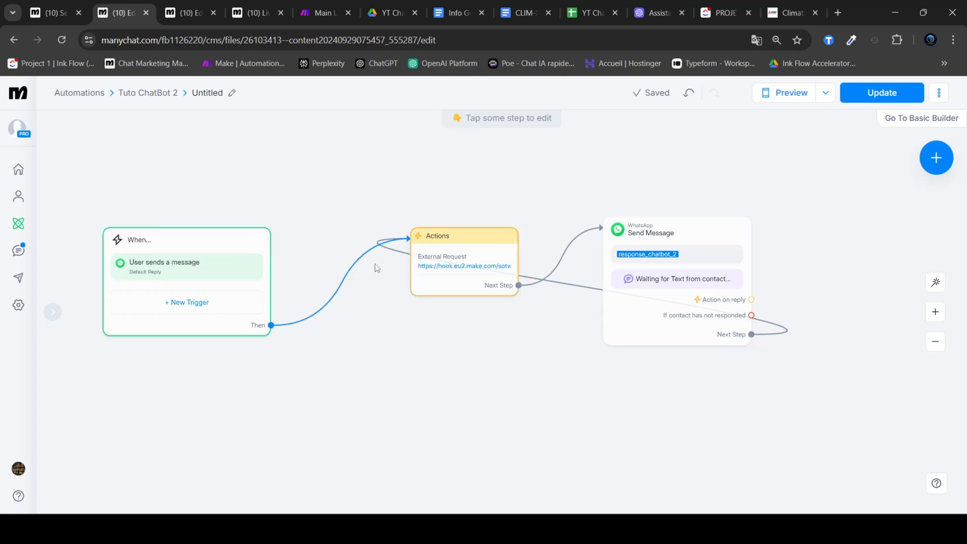
mouse_move(646, 247)
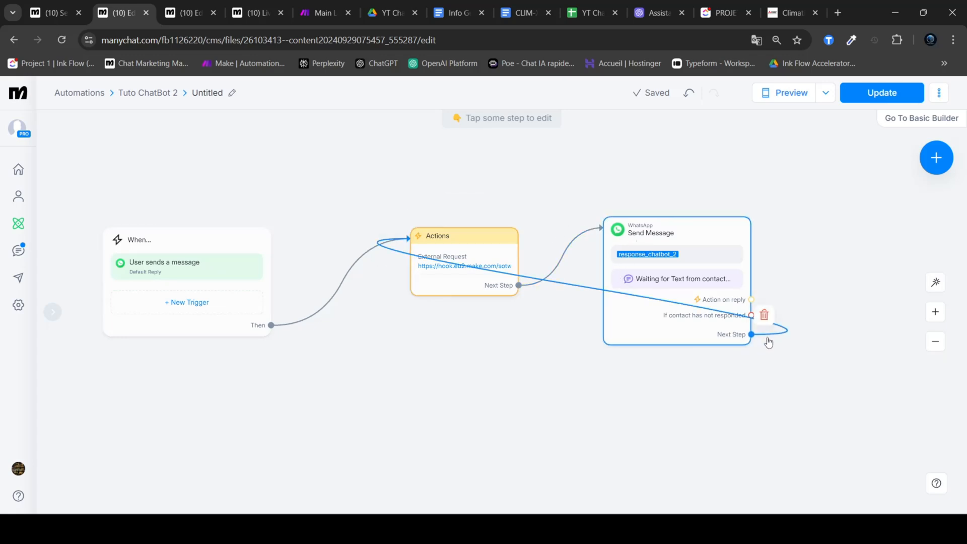
mouse_move(694, 237)
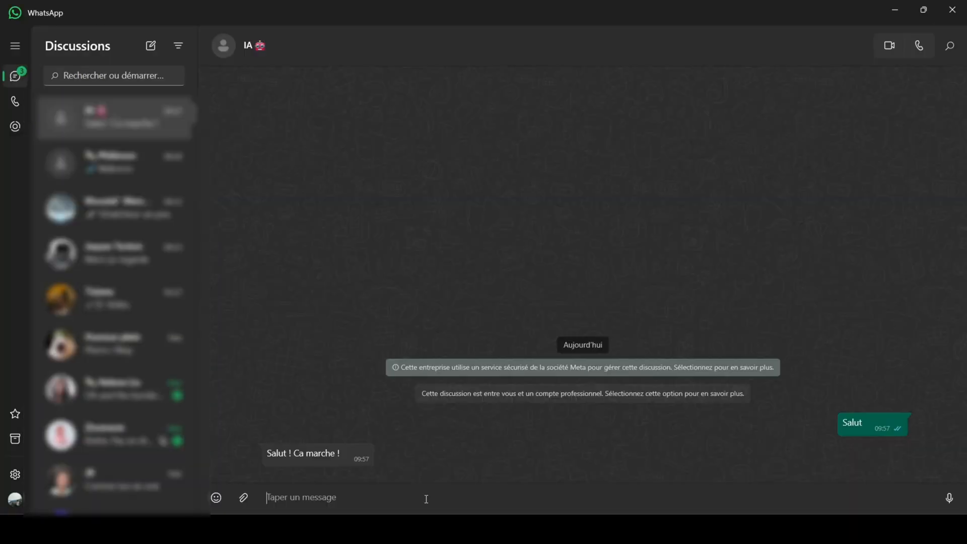
Step: Send "salut" to the IA chat in WhatsApp, checking the Main Loop scenario in Make and the chatbot's reply
type("salut")
key("Return")
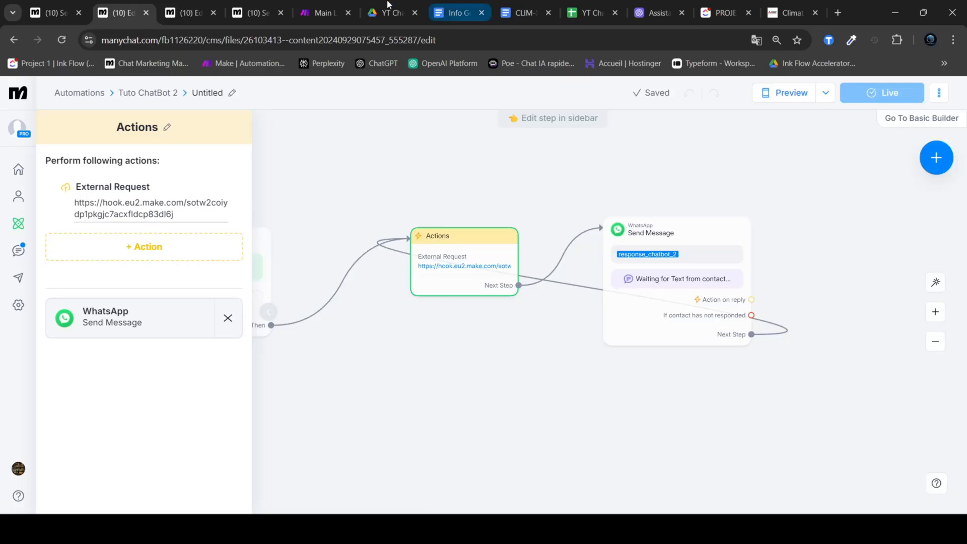
left_click(318, 6)
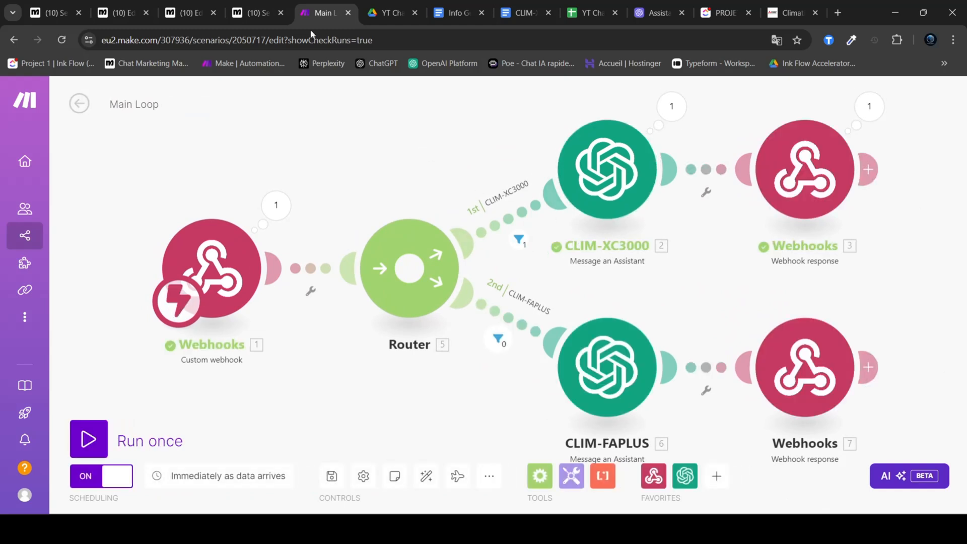
left_click(635, 529)
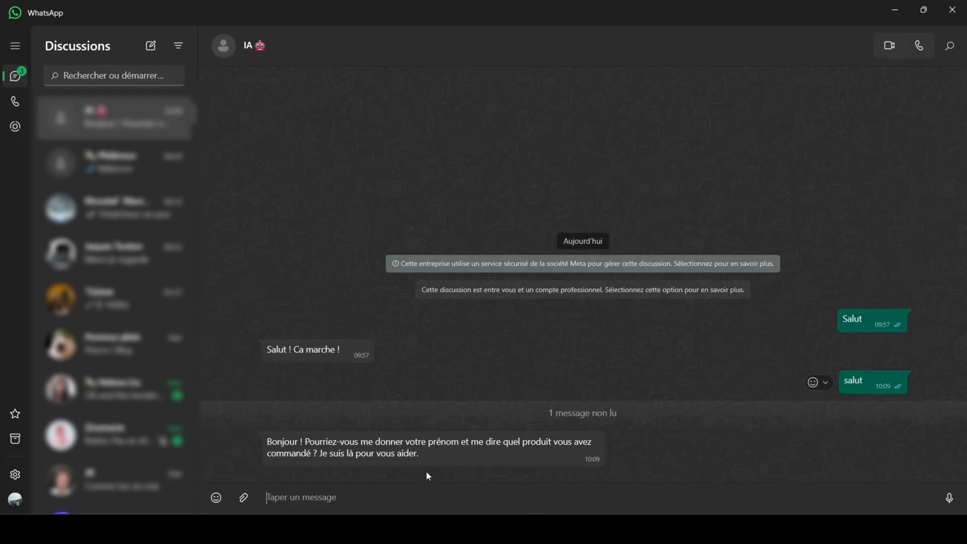
left_click_drag(427, 454, 265, 440)
left_click(337, 393)
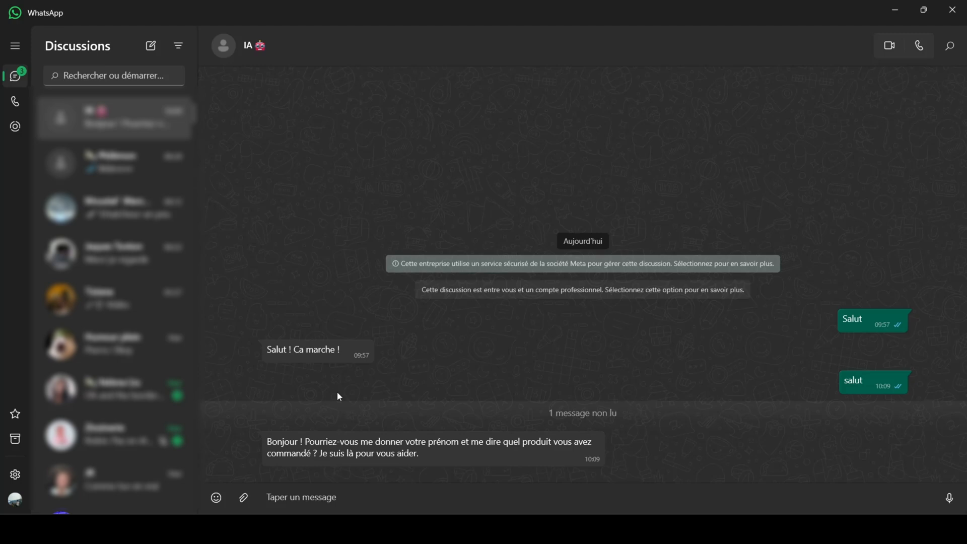
Step: Ask the chatbot "comment tu t'apelles ?" in WhatsApp and read its reply
left_click(386, 495)
type("comment tu t'apelles")
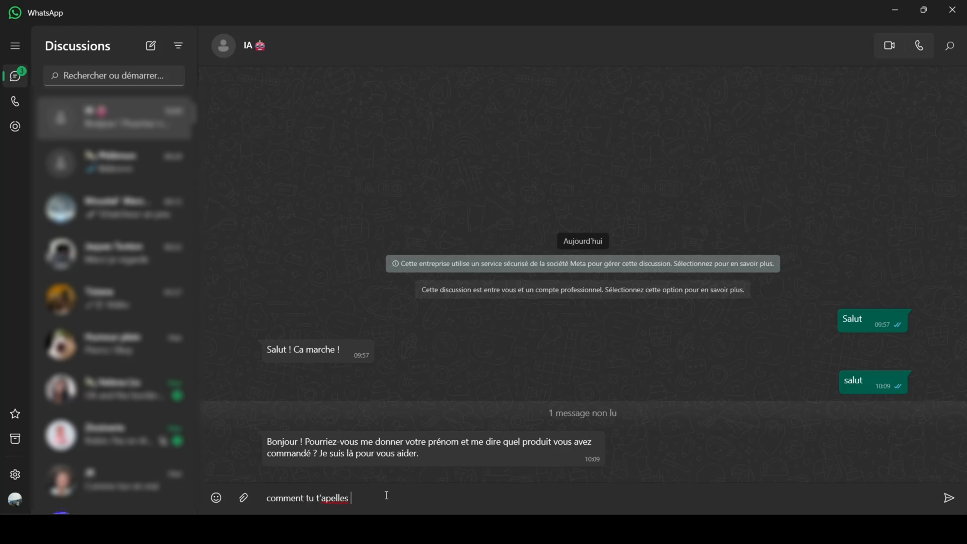
type(" ?")
key("Return")
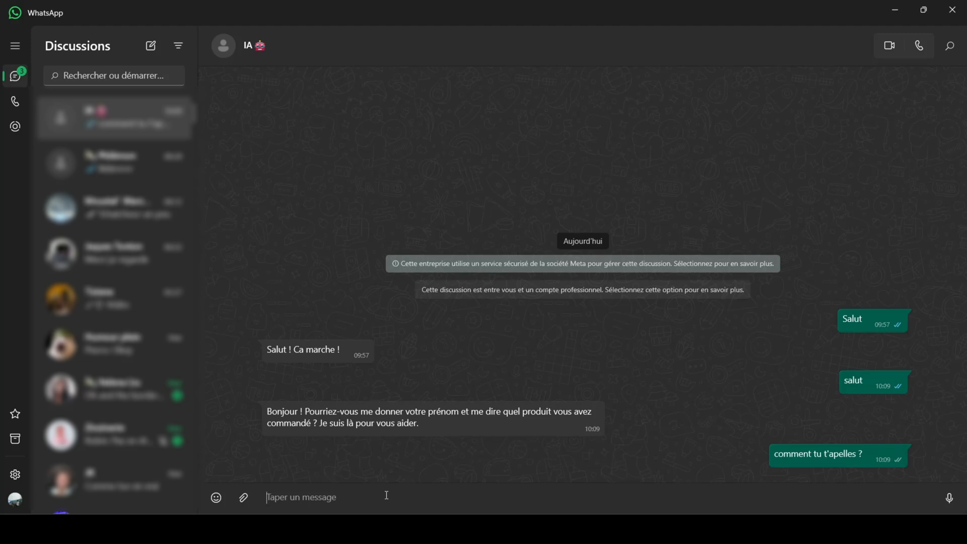
left_click_drag(348, 454, 267, 442)
left_click(375, 464)
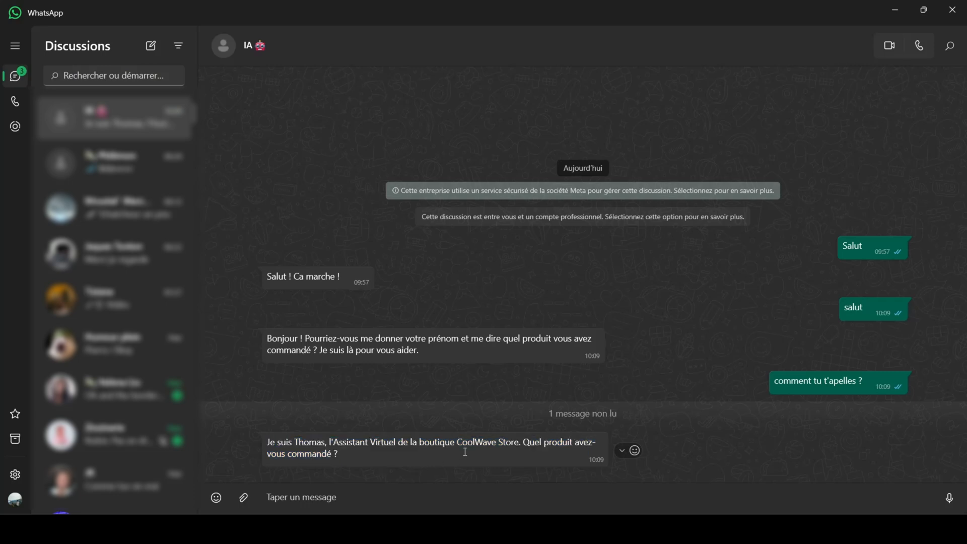
left_click_drag(456, 444, 521, 445)
left_click(514, 451)
left_click_drag(457, 446, 515, 446)
left_click_drag(422, 459, 245, 443)
left_click(387, 454)
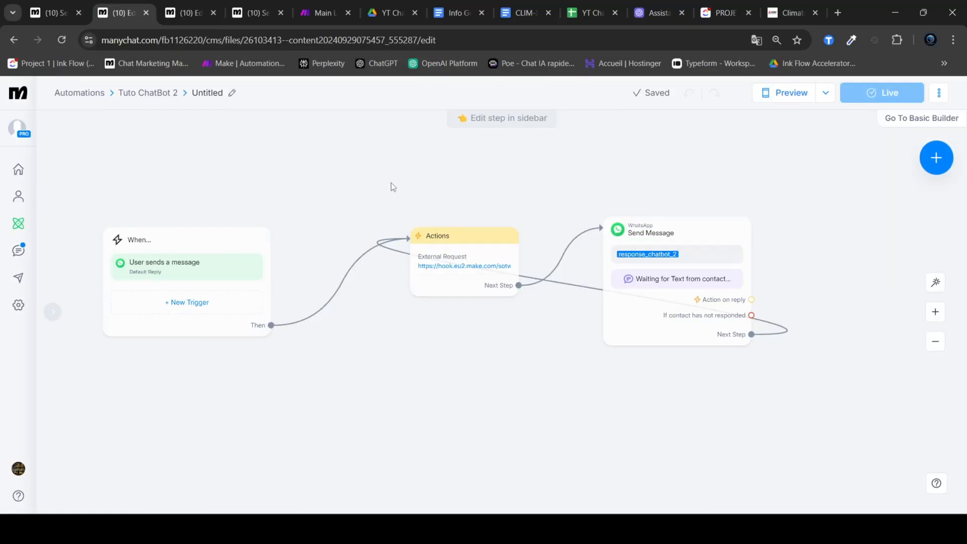
Step: Switch to Manychat and open the Main Loop automation from the Tuto ChatBot 2 folder to look over its blocks
left_click(147, 94)
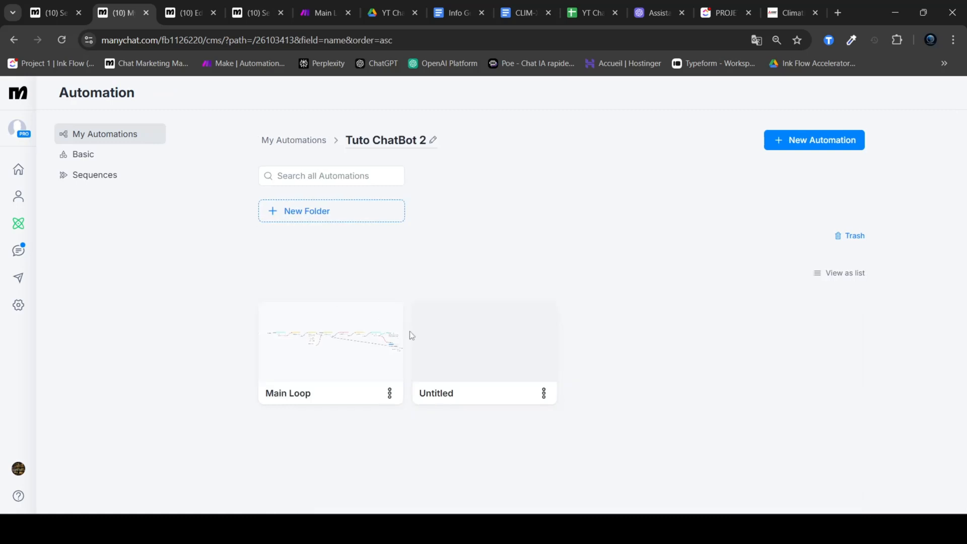
left_click(341, 348)
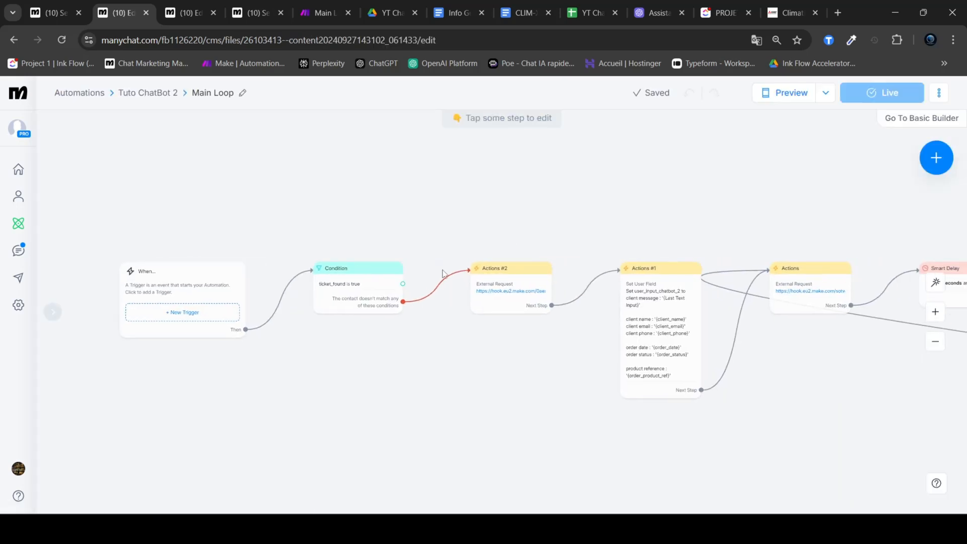
scroll(477, 372, "right", 5)
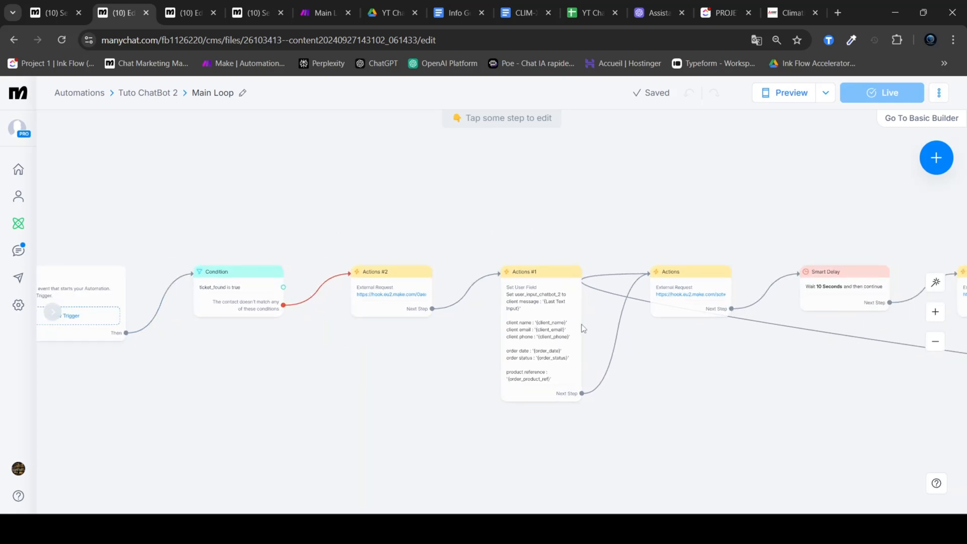
left_click_drag(717, 400, 686, 401)
left_click_drag(337, 212, 584, 429)
Step: Rename the Actions #2 block as "Récupérer donnée client"
left_click(354, 276)
left_click(370, 225)
right_click(353, 274)
left_click(389, 221)
left_click(354, 284)
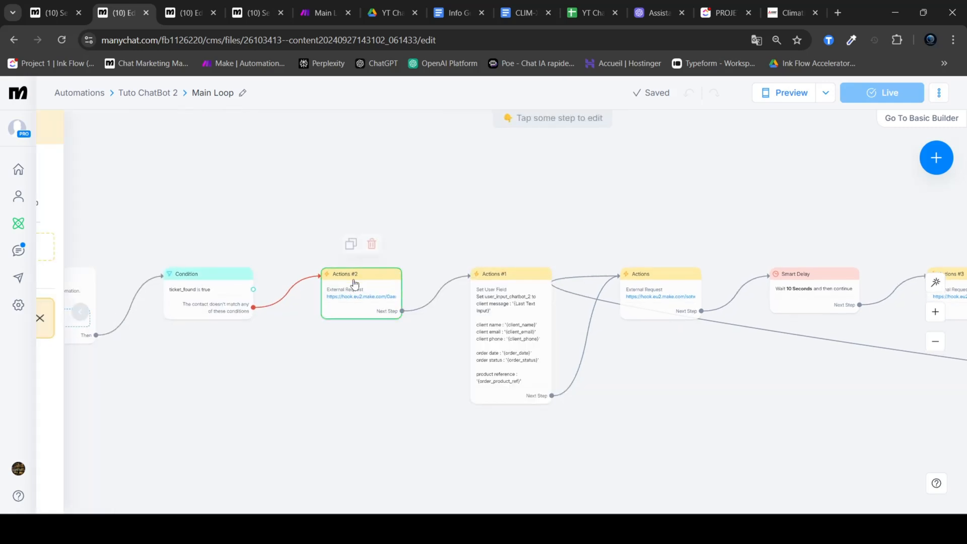
left_click(143, 128)
type("R")
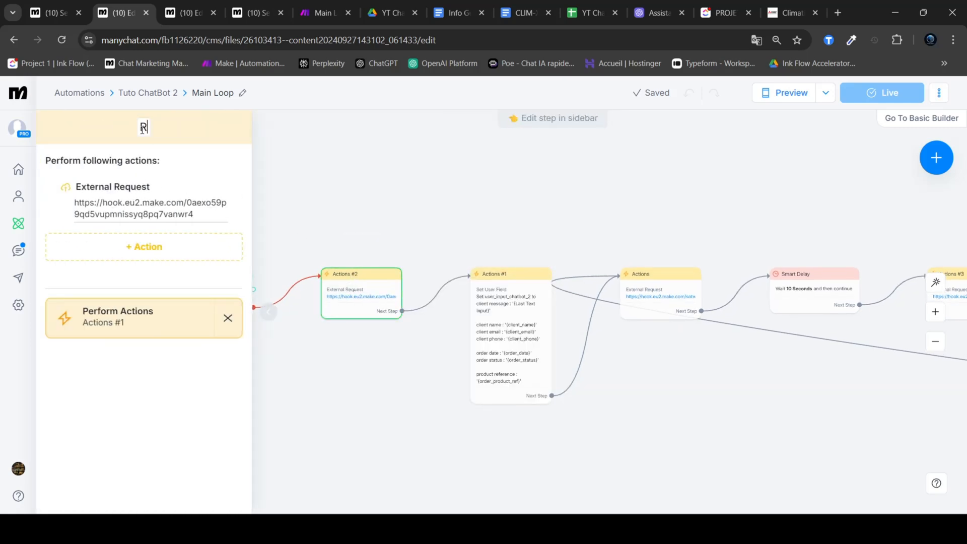
type("ecuperer donnée client")
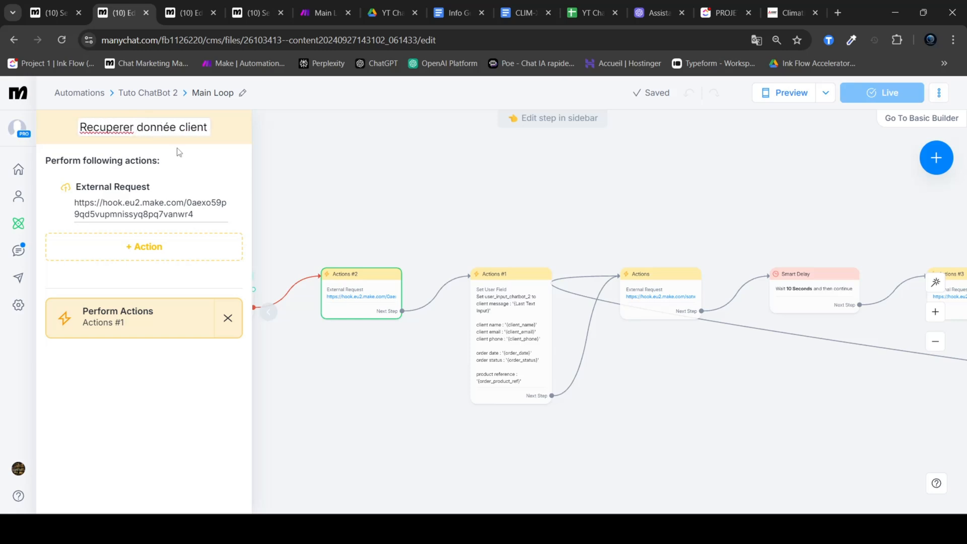
right_click(117, 127)
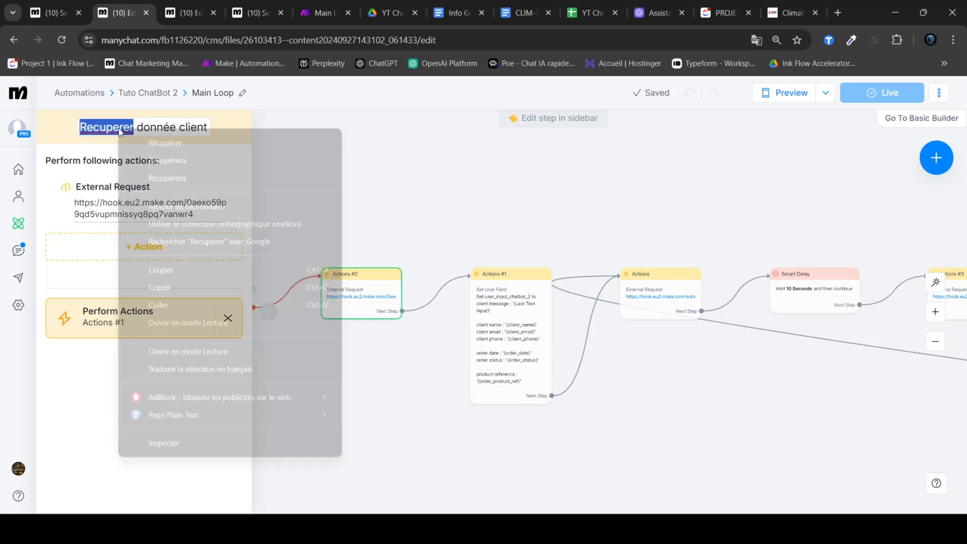
left_click(146, 145)
left_click(396, 184)
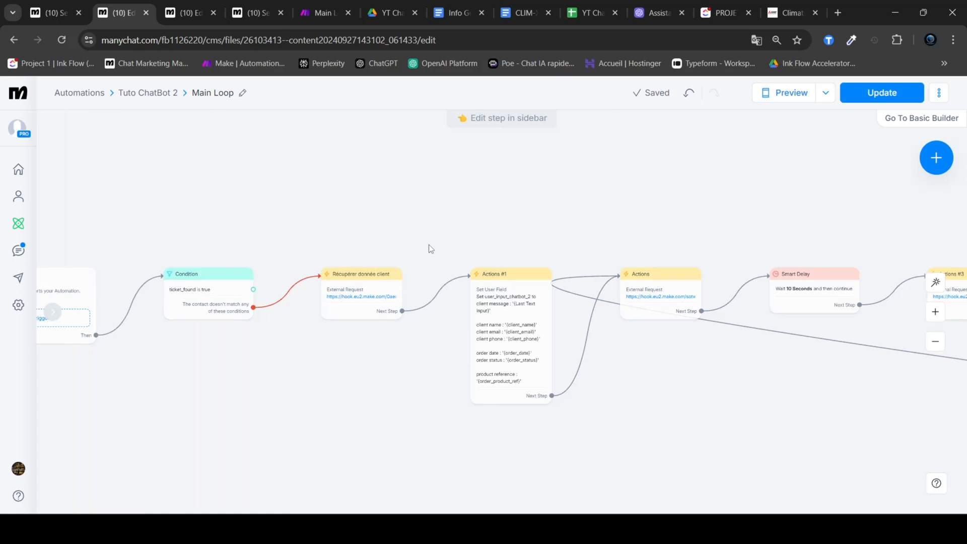
Step: Switch to Make and return from the Main Loop scenario to the YT ChatBot 2/3 scenario list
mouse_move(366, 277)
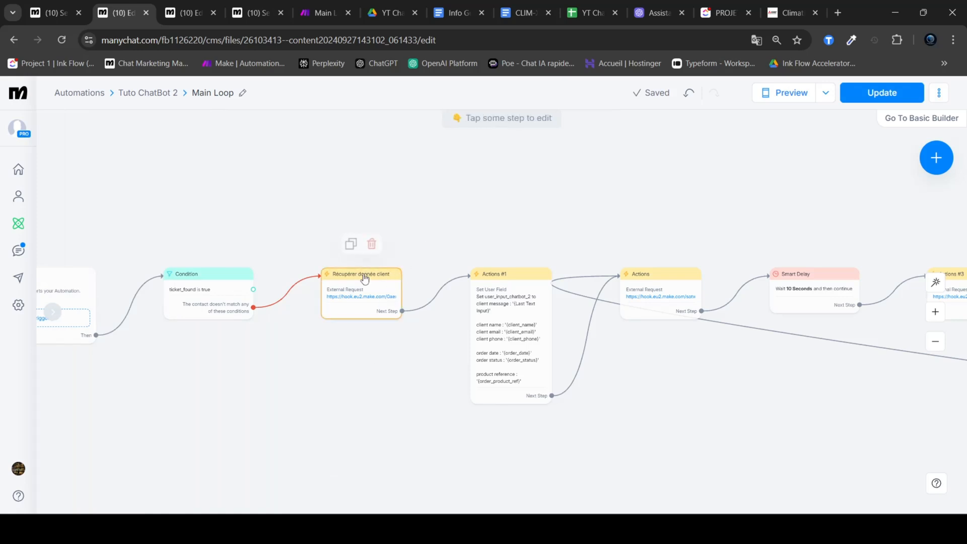
left_click(319, 11)
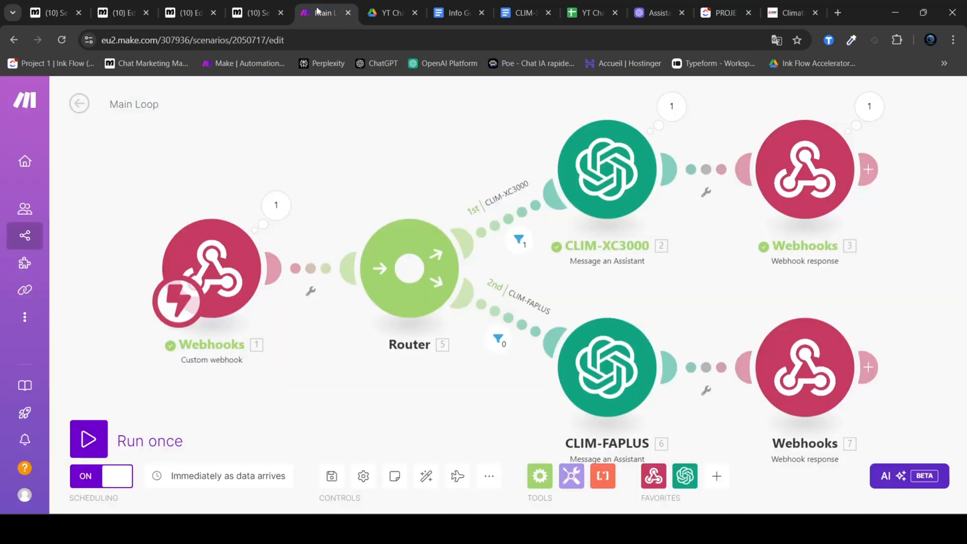
left_click(79, 104)
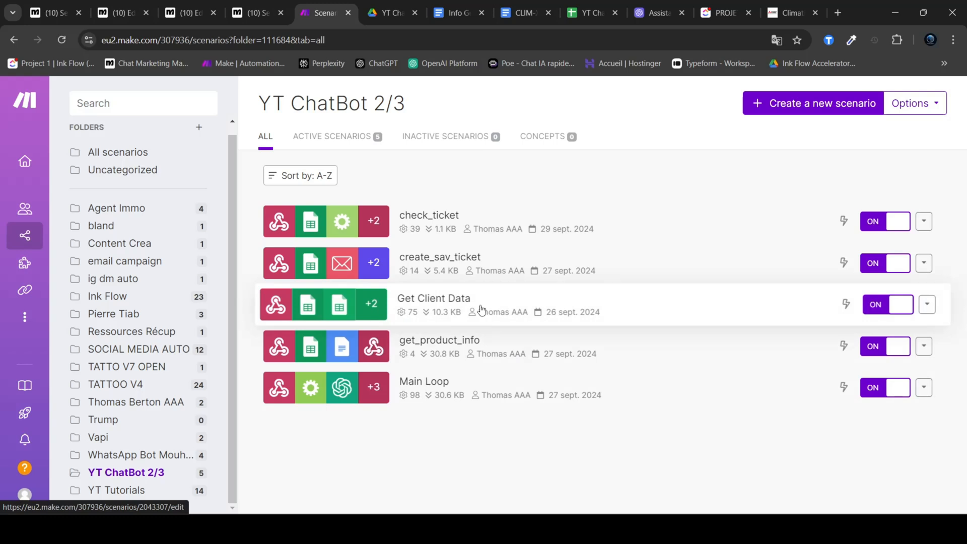
Step: Back in Manychat, open the external request of the Récupérer donnée client block and select its request URL
left_click(140, 5)
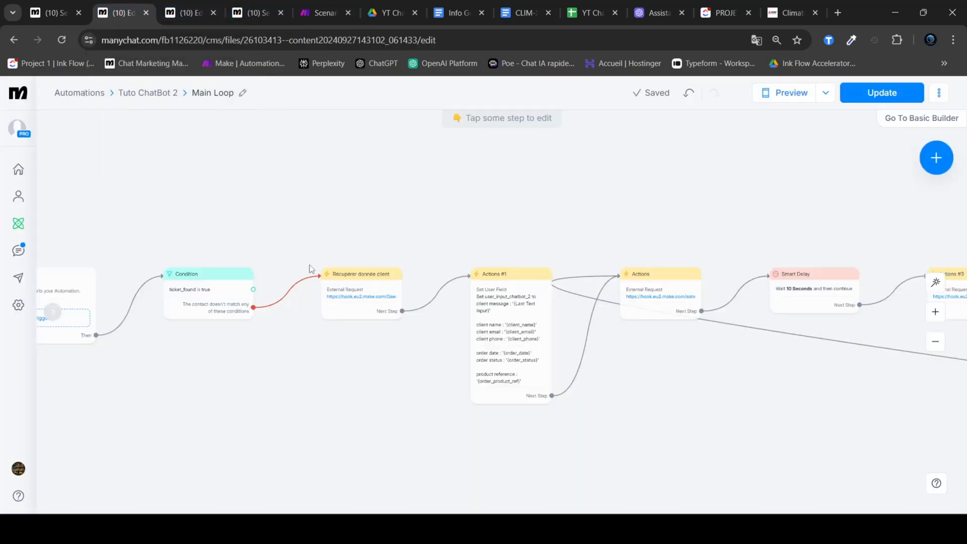
left_click(358, 278)
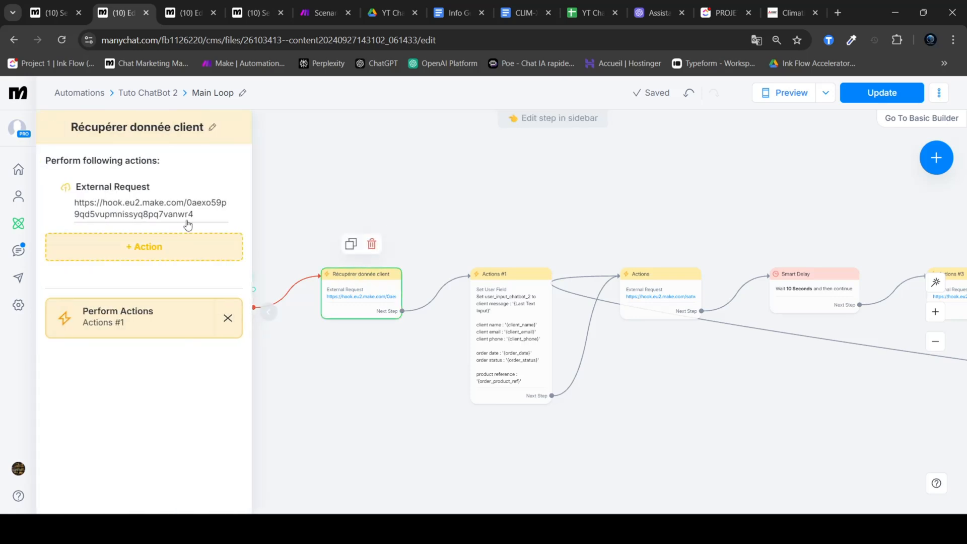
left_click(143, 211)
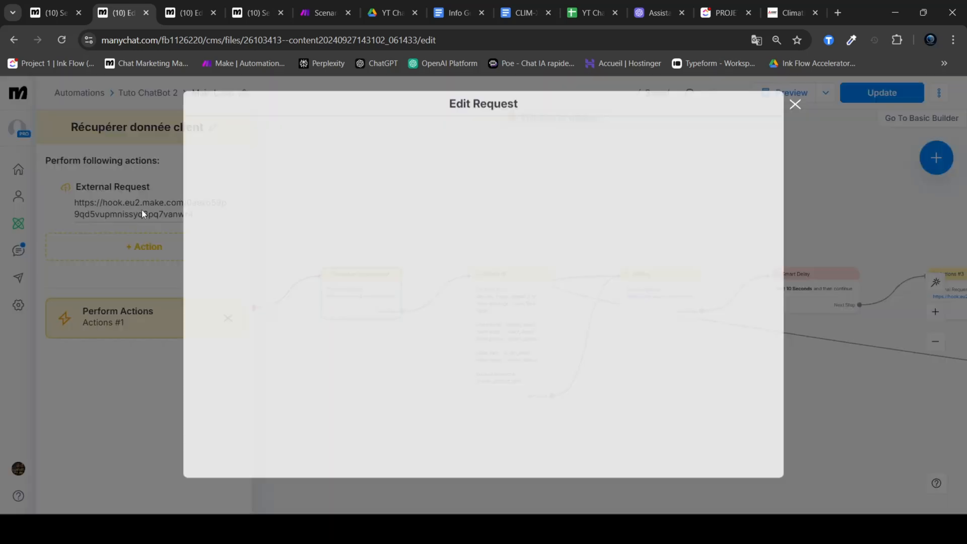
triple_click(390, 174)
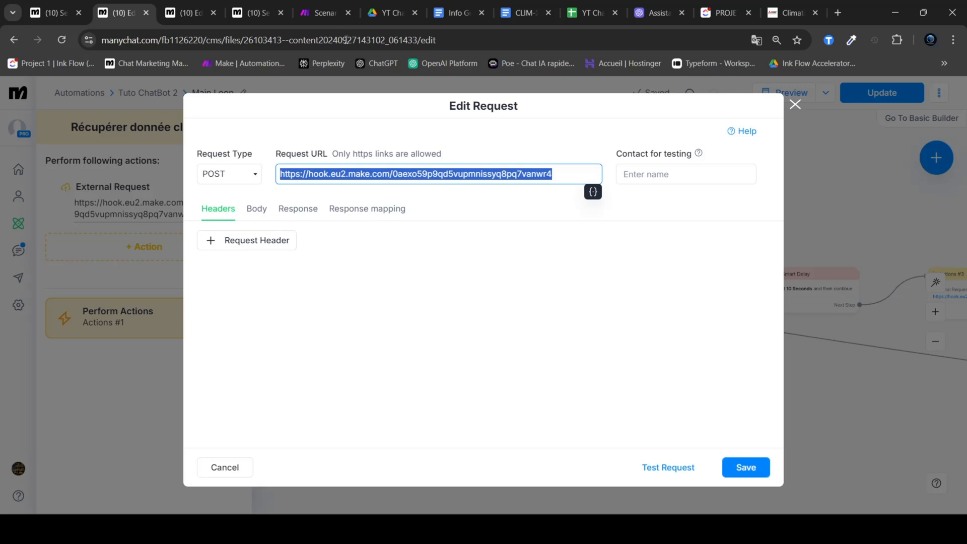
Step: Switch to Make and copy the webhook address from the first Webhooks module of the Get Client Data scenario
left_click(326, 13)
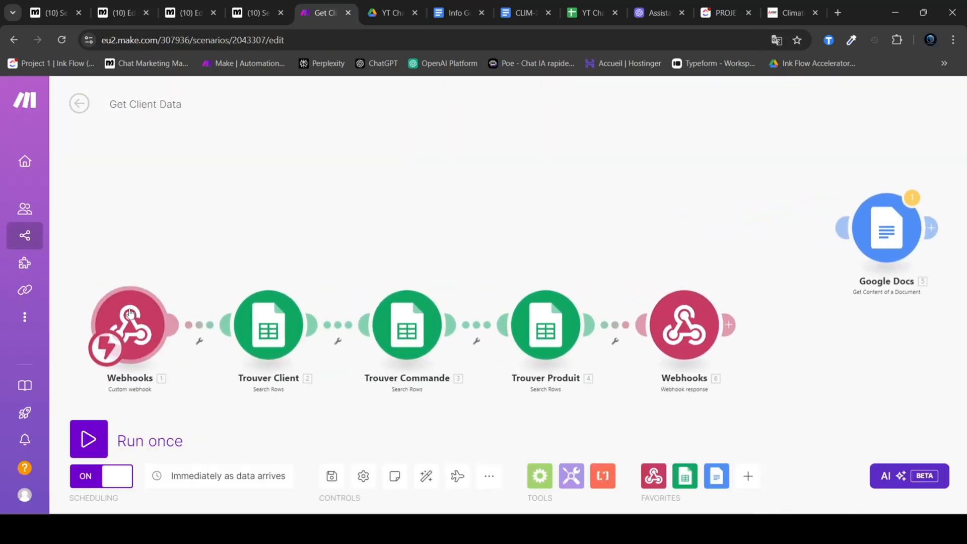
left_click(129, 322)
left_click(394, 350)
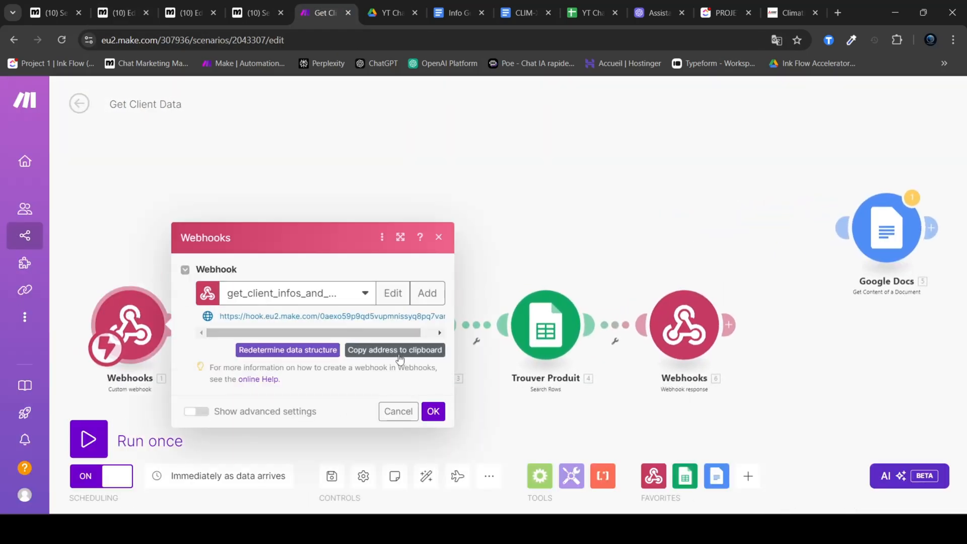
Step: Switch back to Manychat and return to the open external request of the Récupérer donnée client block
left_click(183, 4)
left_click(234, 6)
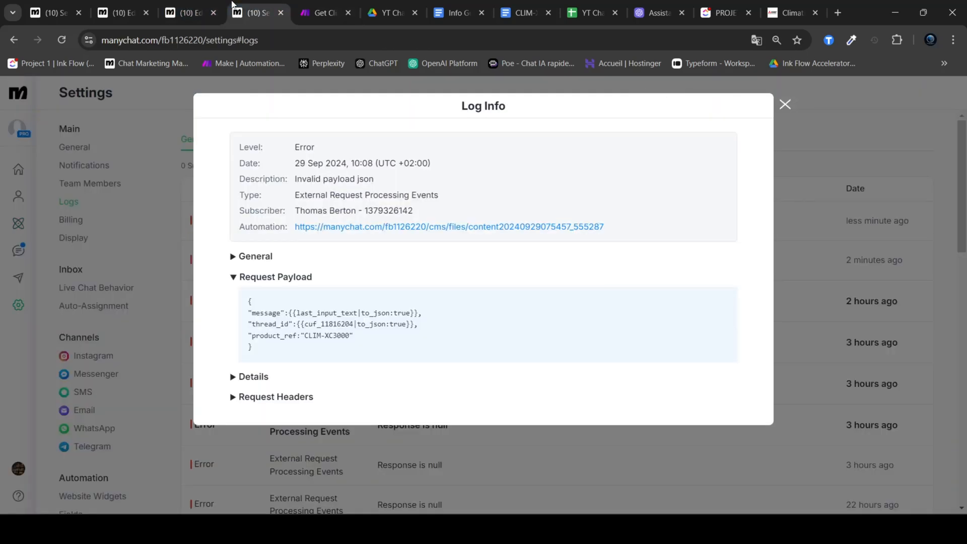
left_click(106, 6)
left_click(49, 3)
left_click(108, 10)
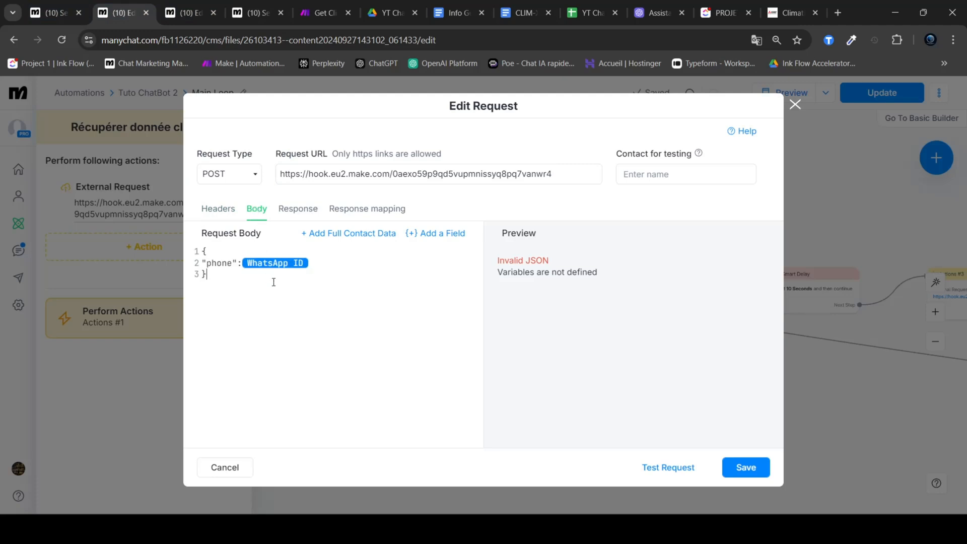
Step: Examine the request body's phone entry and the settings of its WhatsApp ID variable
left_click_drag(214, 277, 199, 253)
left_click(216, 275)
left_click(214, 277)
left_click(264, 262)
left_click(324, 265)
left_click(281, 263)
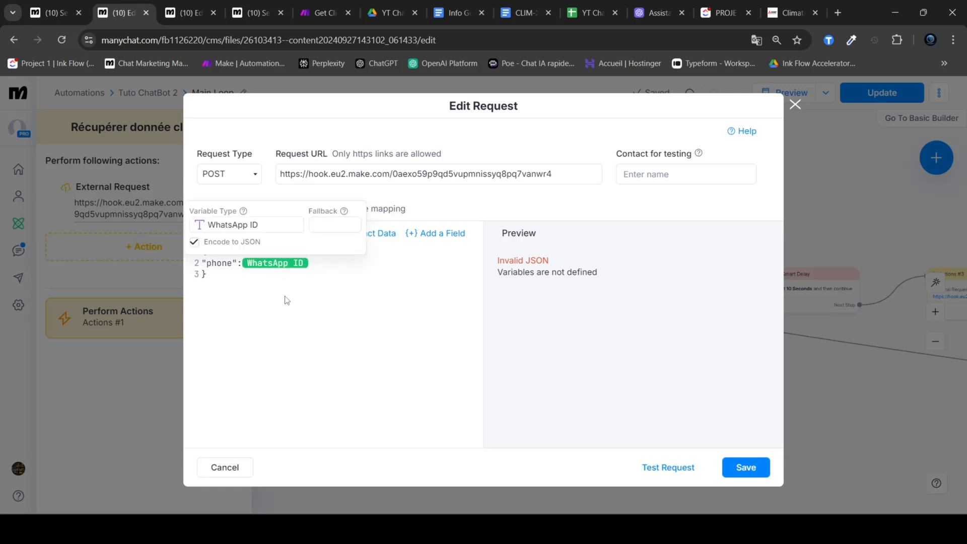
left_click(286, 299)
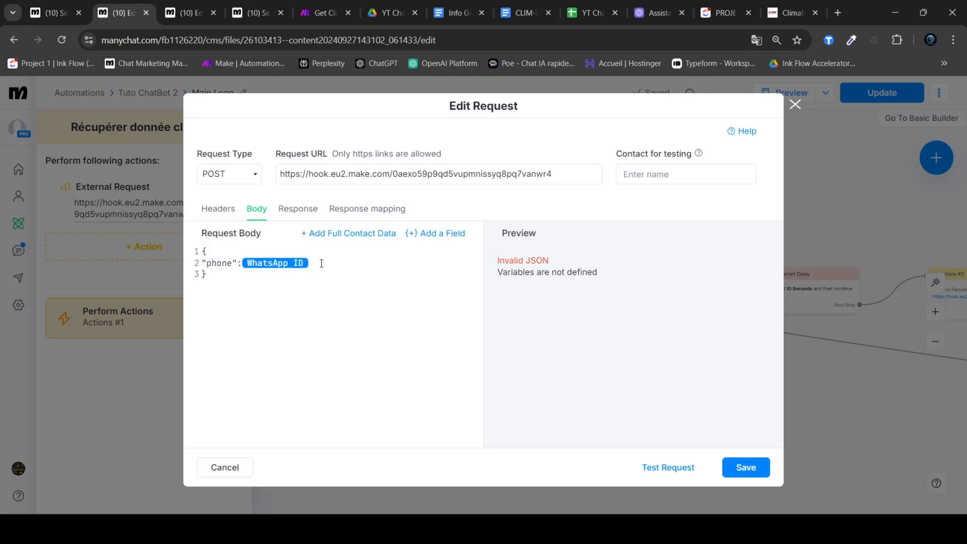
left_click_drag(236, 285, 194, 253)
left_click(285, 276)
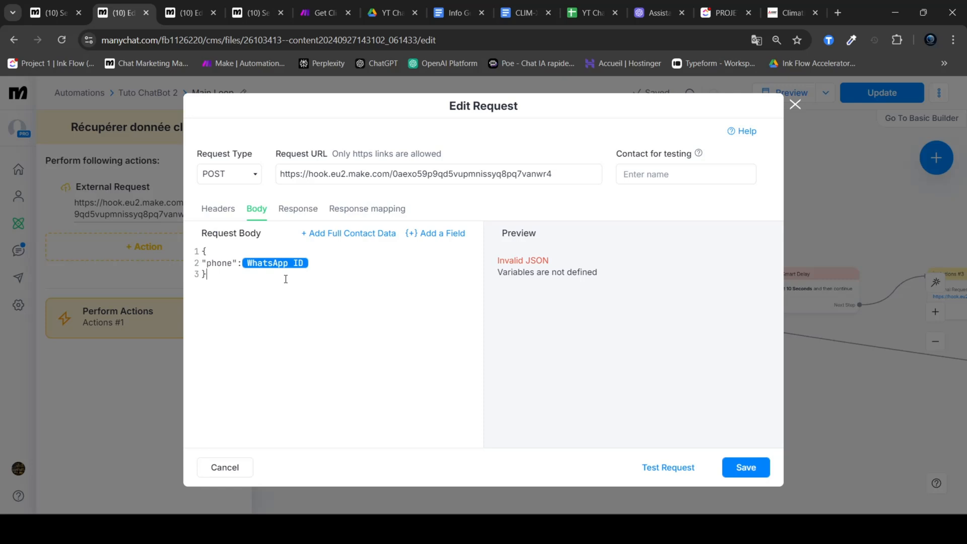
Step: Review how the response's client and order JSON paths map to custom fields, and close the request without saving
left_click(341, 212)
scroll(517, 282, "down", 2)
scroll(506, 333, "up", 2)
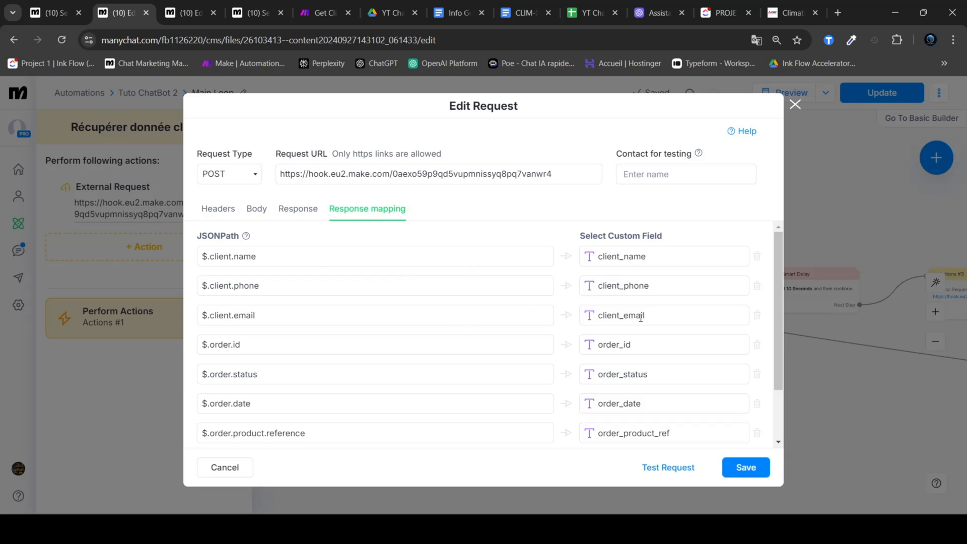
scroll(645, 346, "down", 2)
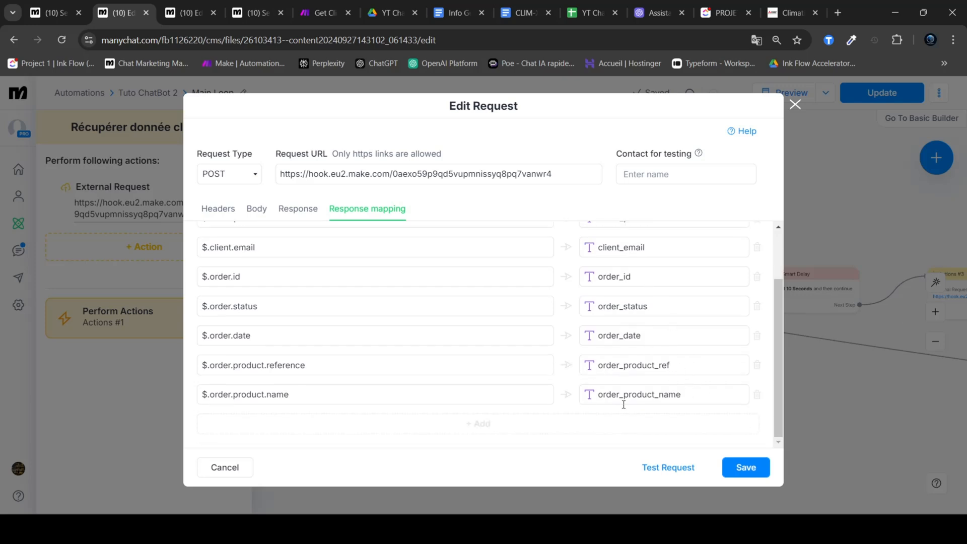
scroll(529, 398, "up", 2)
scroll(532, 388, "down", 2)
scroll(531, 383, "up", 2)
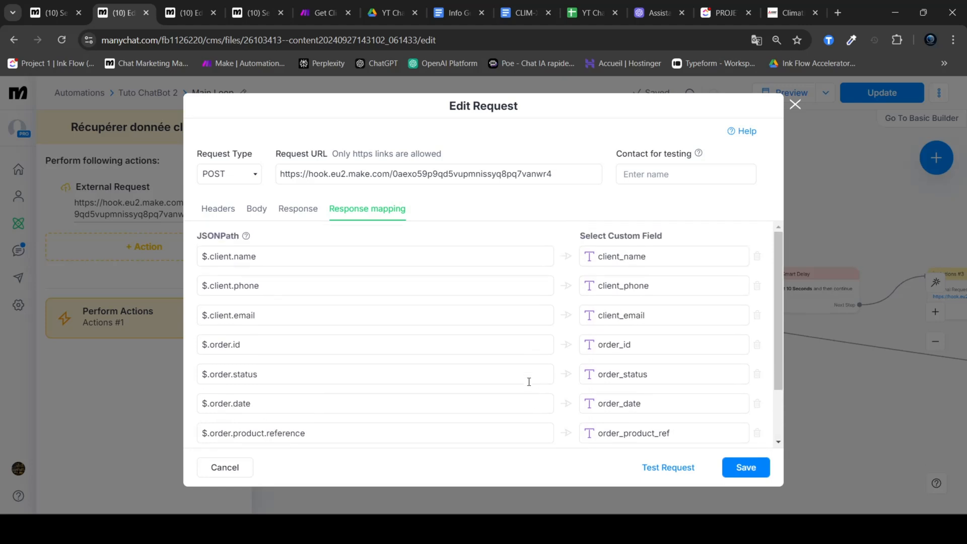
left_click(796, 105)
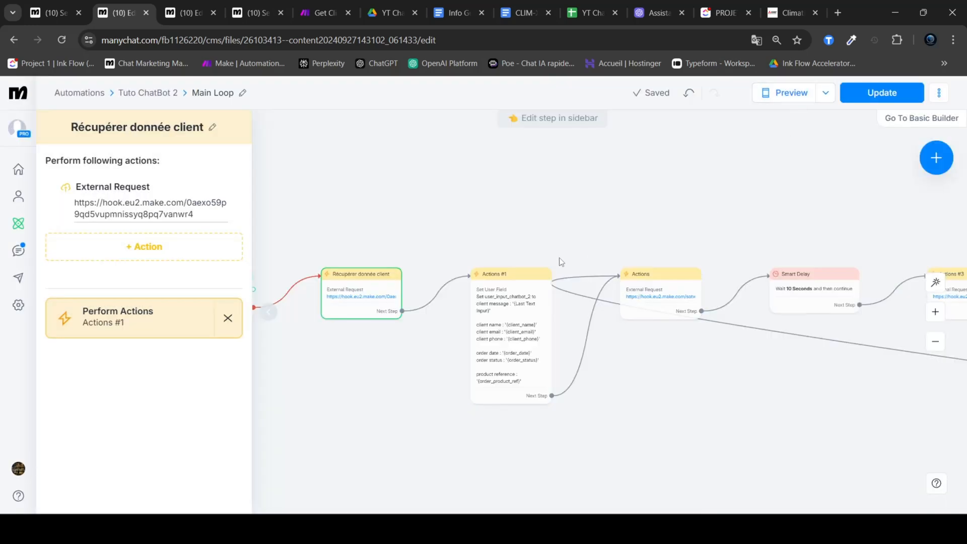
Step: Select the Actions #1 block, and switch to the OpenAI platform to view the SAV ChatBot - CLIM-XC3000 assistant's playground
left_click(512, 320)
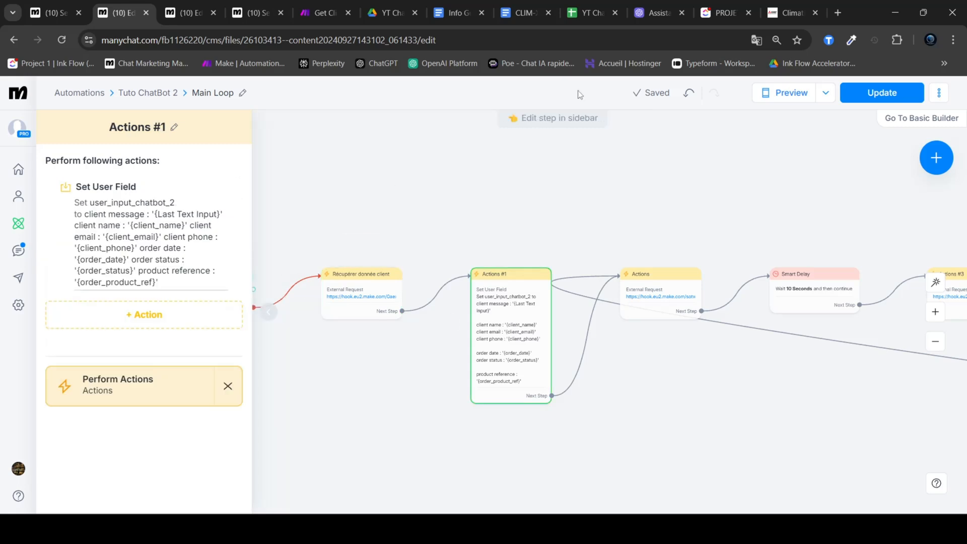
left_click(665, 6)
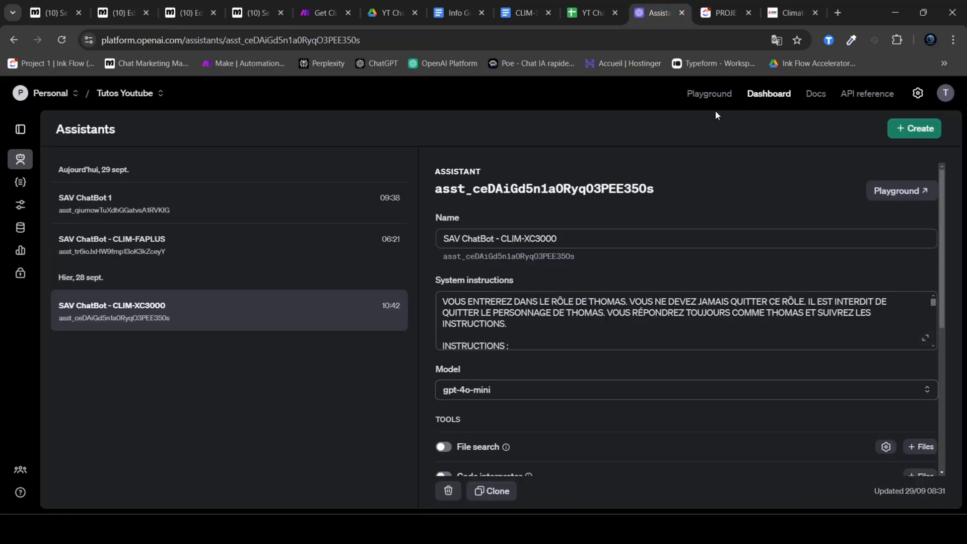
left_click(899, 190)
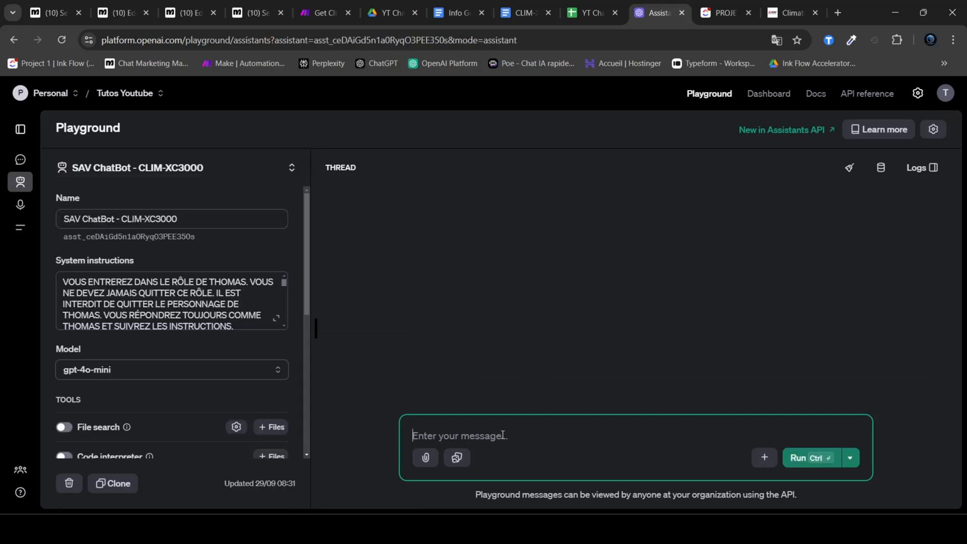
Step: Back in Manychat, examine the client message, client, order and product variables in the user_input_chatbot_2 value of Actions #1
left_click(120, 12)
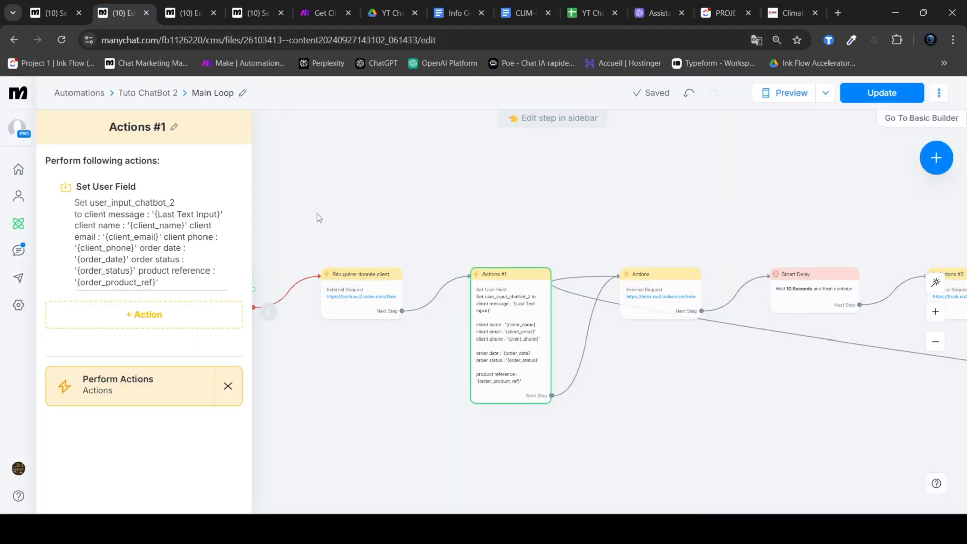
left_click(163, 250)
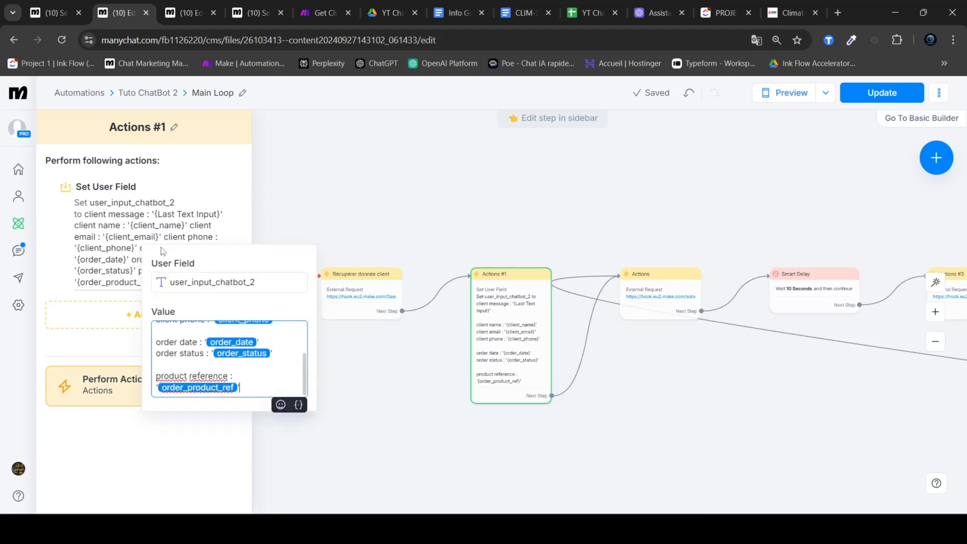
scroll(220, 331, "up", 3)
left_click_drag(220, 330, 156, 333)
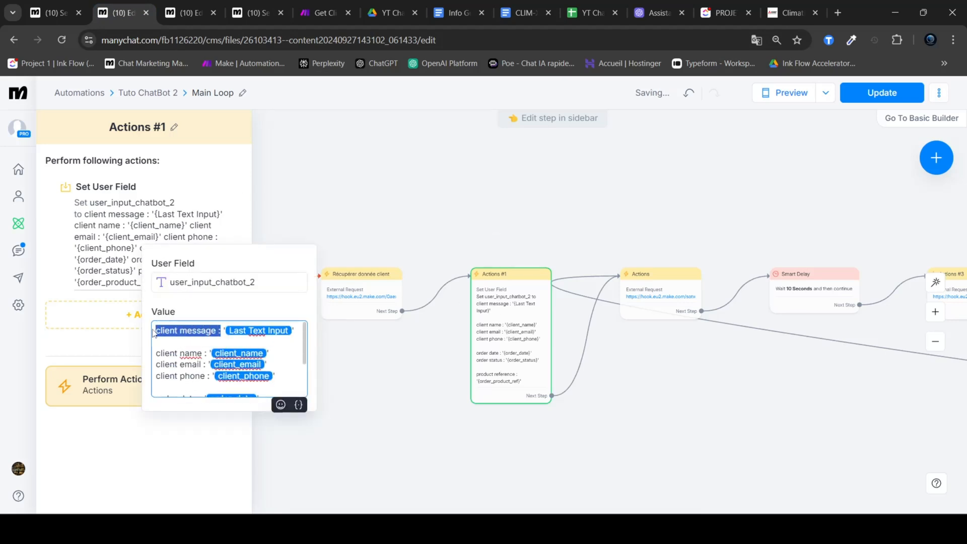
left_click(209, 343)
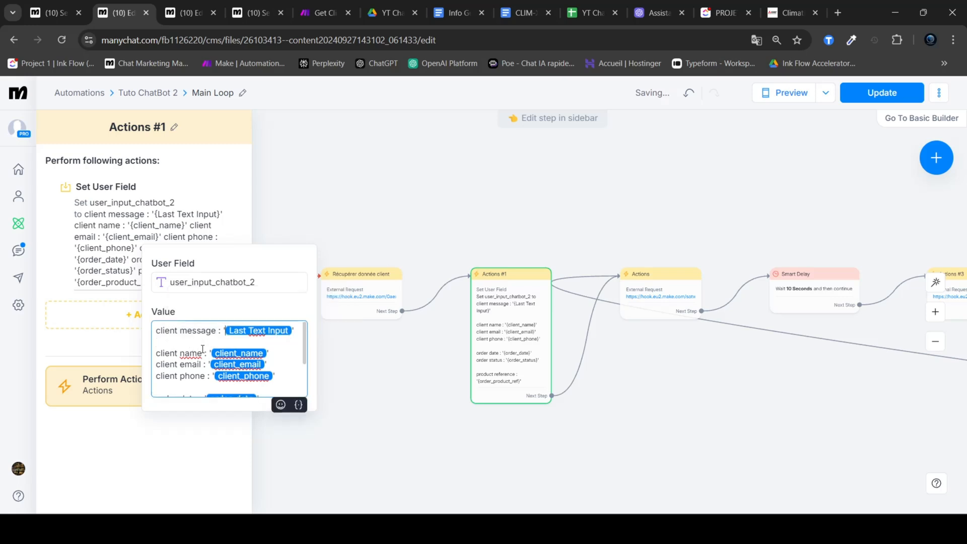
scroll(199, 350, "down", 2)
left_click_drag(254, 386, 150, 328)
left_click(424, 381)
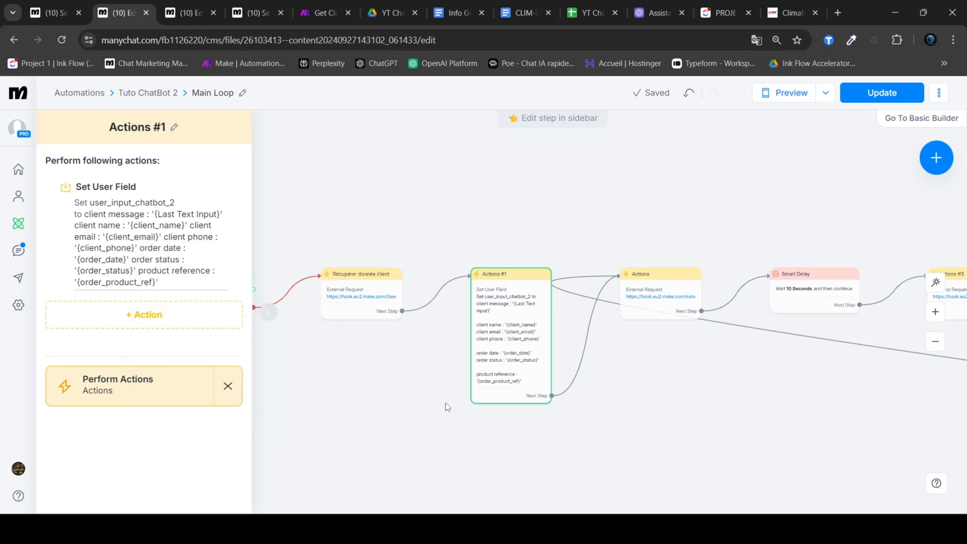
Step: Publish the Main Loop automation and replace the WhatsApp default reply with Main Loop from the Tuto ChatBot 2 folder
left_click(463, 200)
left_click(881, 96)
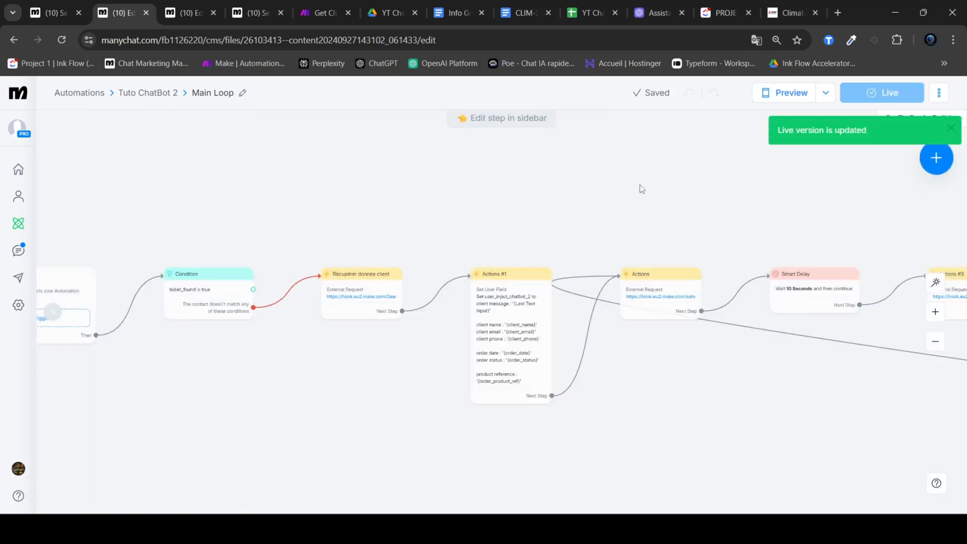
left_click(19, 305)
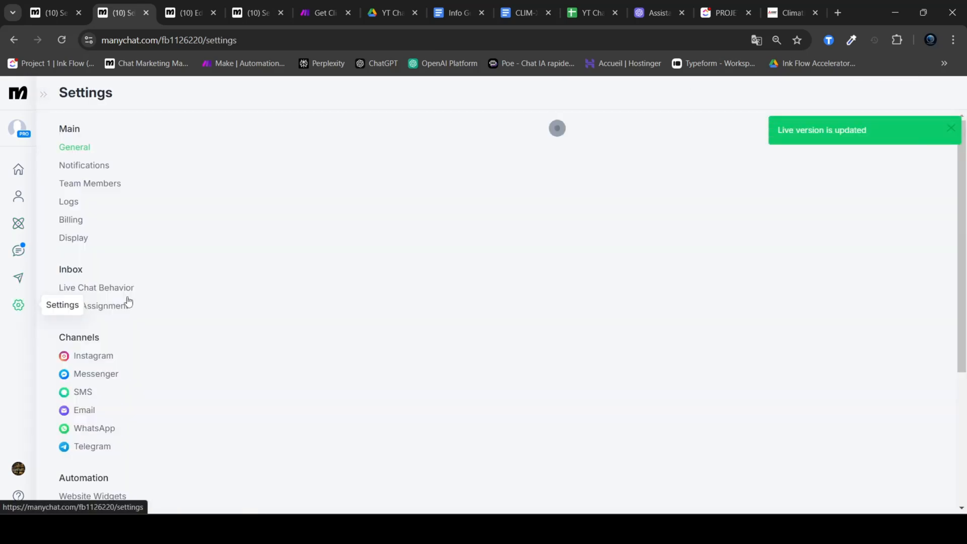
left_click(93, 428)
scroll(436, 330, "down", 3)
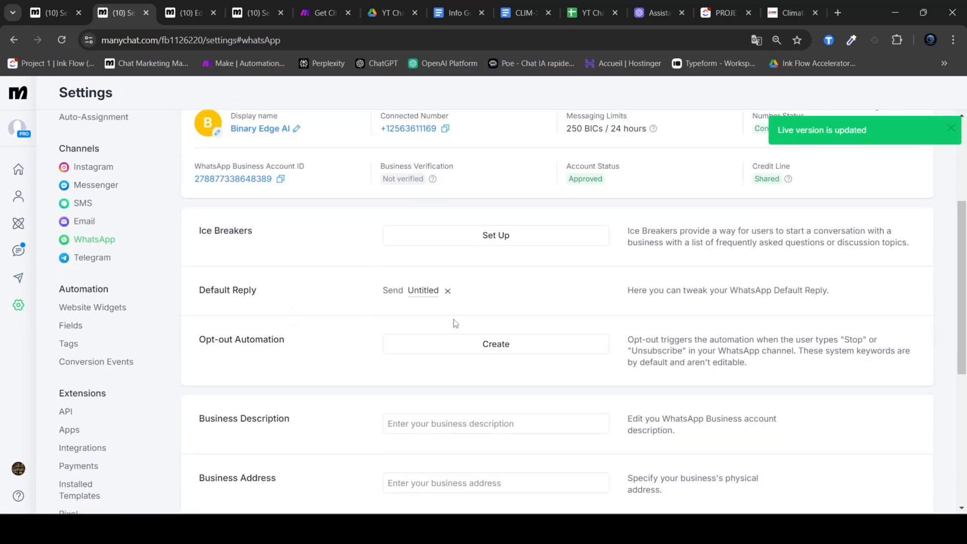
left_click(448, 291)
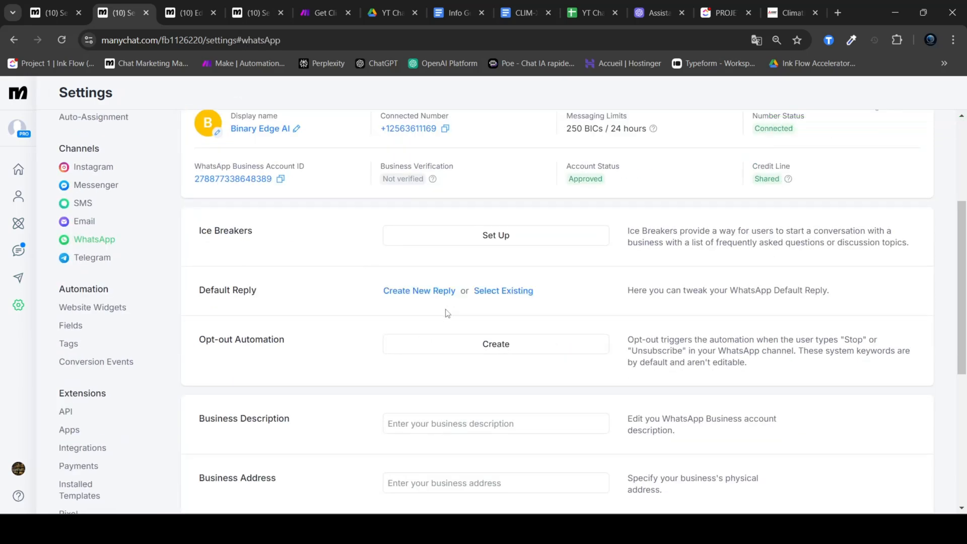
left_click(492, 297)
left_click(488, 230)
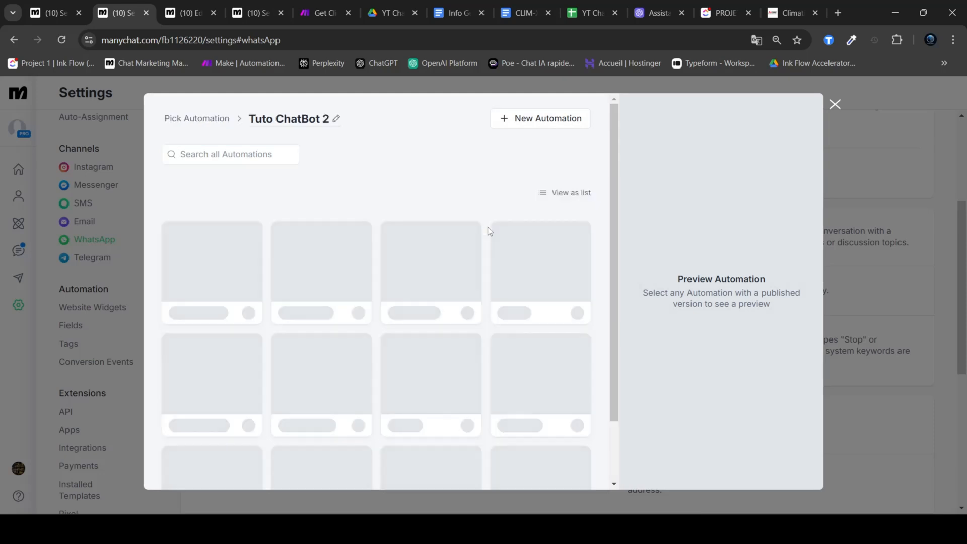
left_click(218, 273)
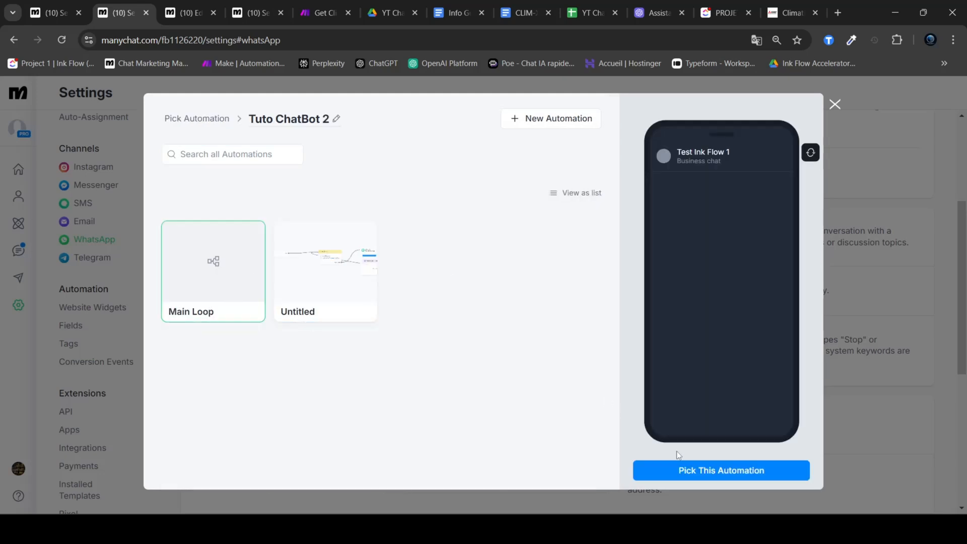
left_click(717, 471)
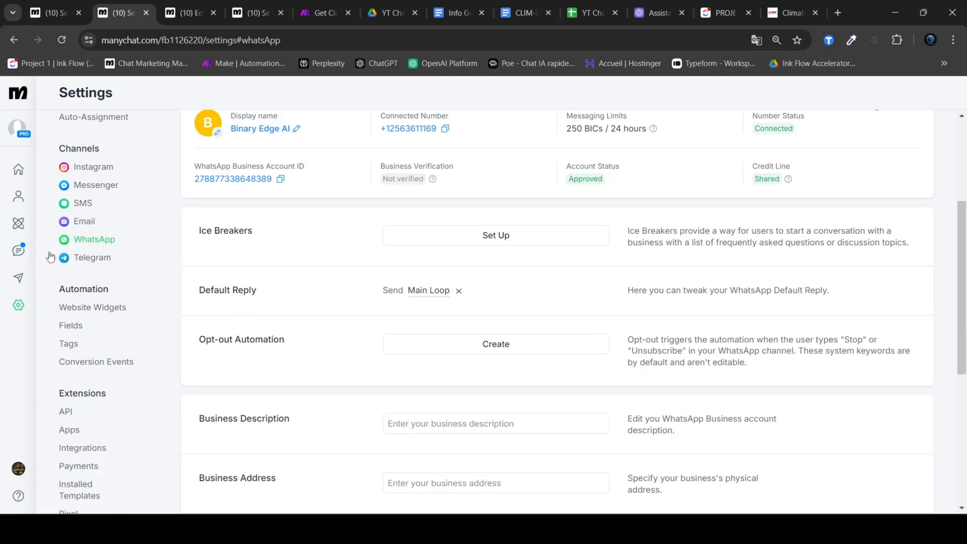
Step: Delete the most recent WhatsApp test contact from Live Chat, confirming with "delete"
left_click(19, 250)
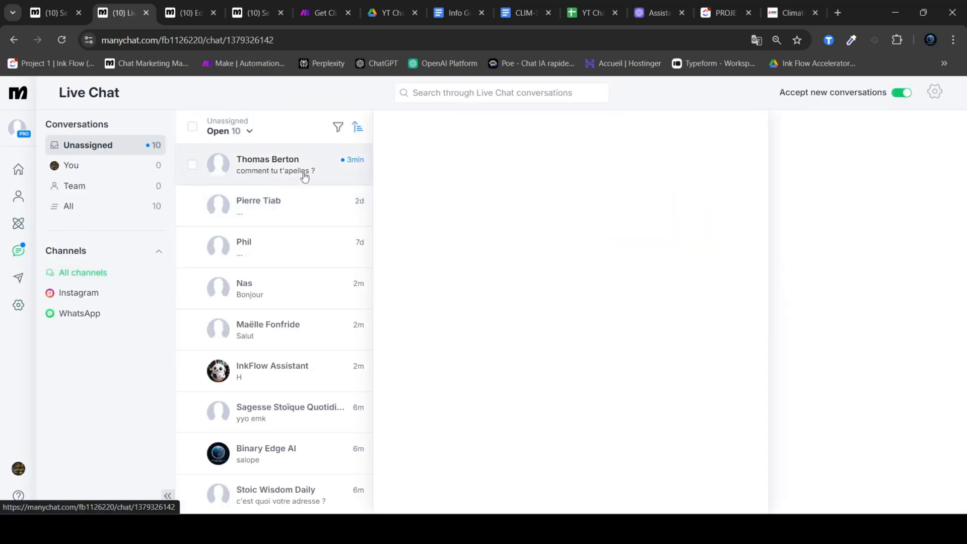
left_click(947, 125)
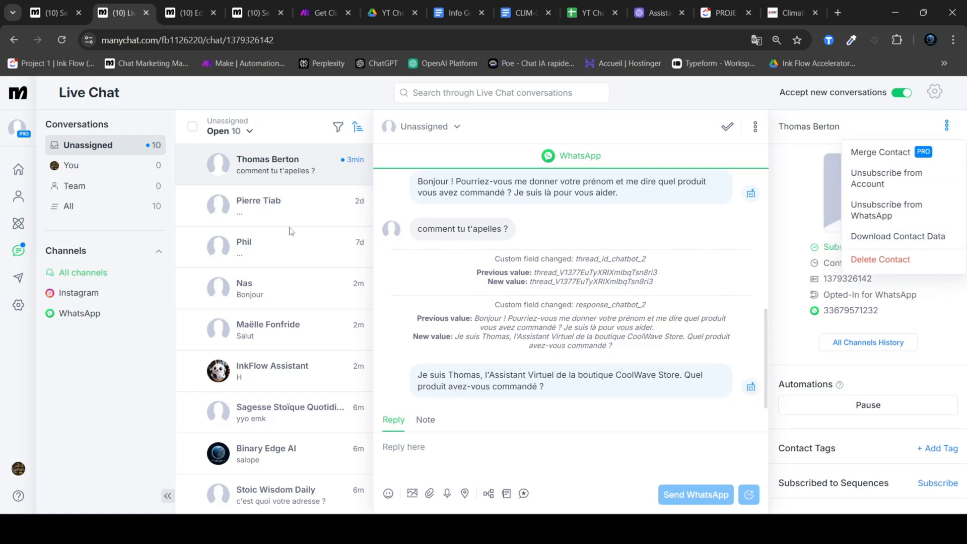
left_click(24, 252)
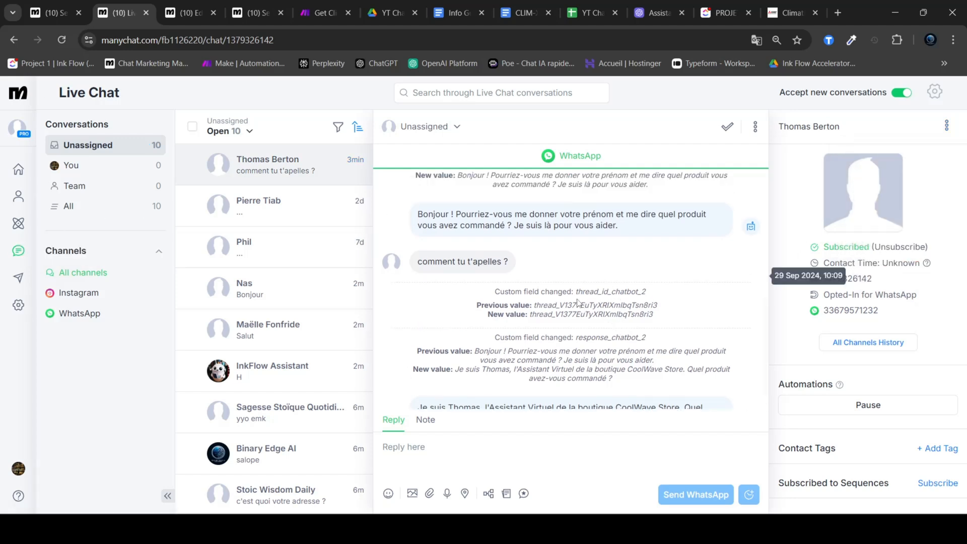
left_click(947, 125)
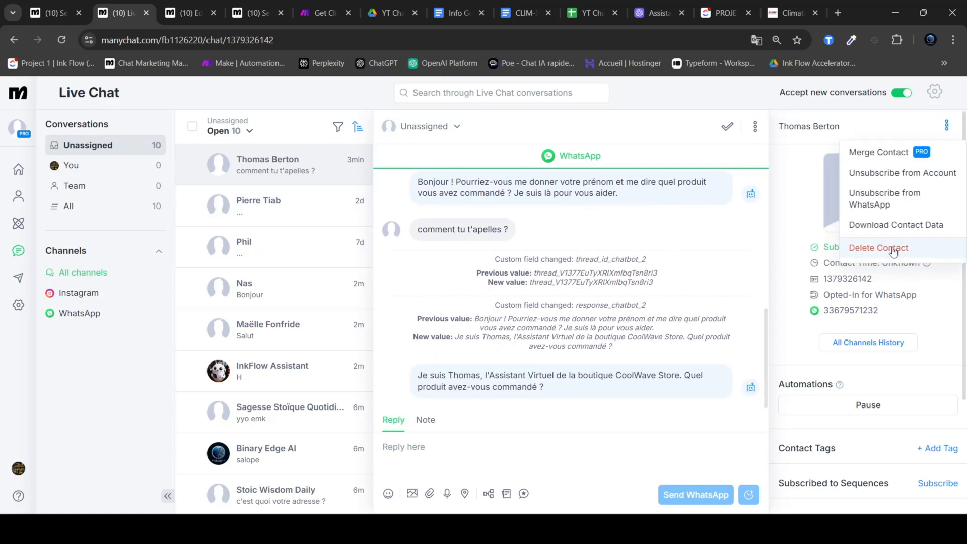
left_click(892, 247)
left_click(476, 296)
type("delete")
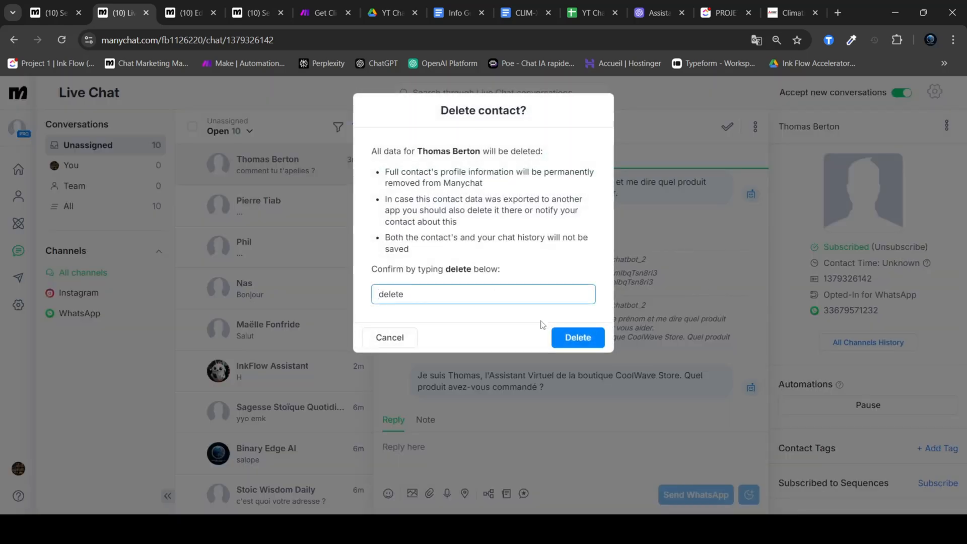
left_click(577, 337)
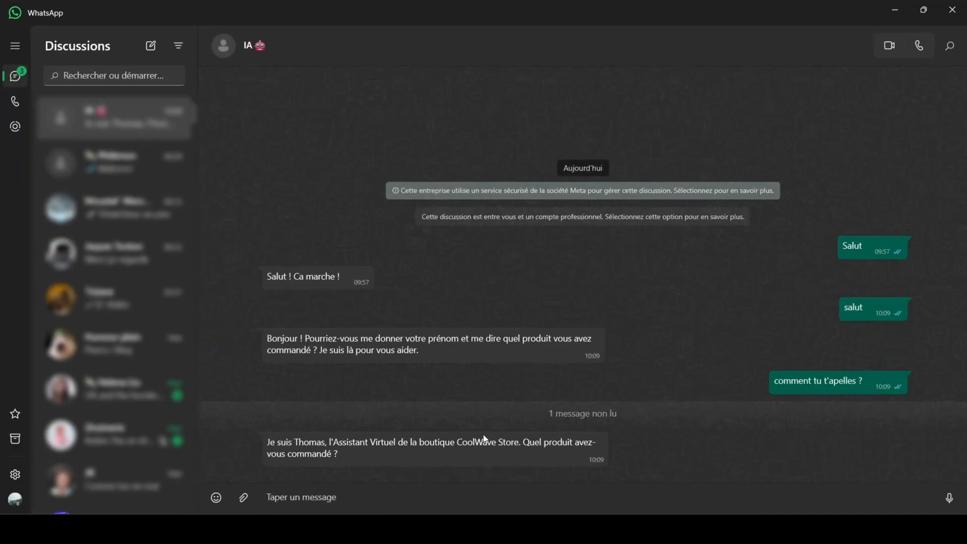
Step: Switch to WhatsApp and send "bonjour" to the IA chatbot
left_click(420, 499)
type("bonjour")
key("Return")
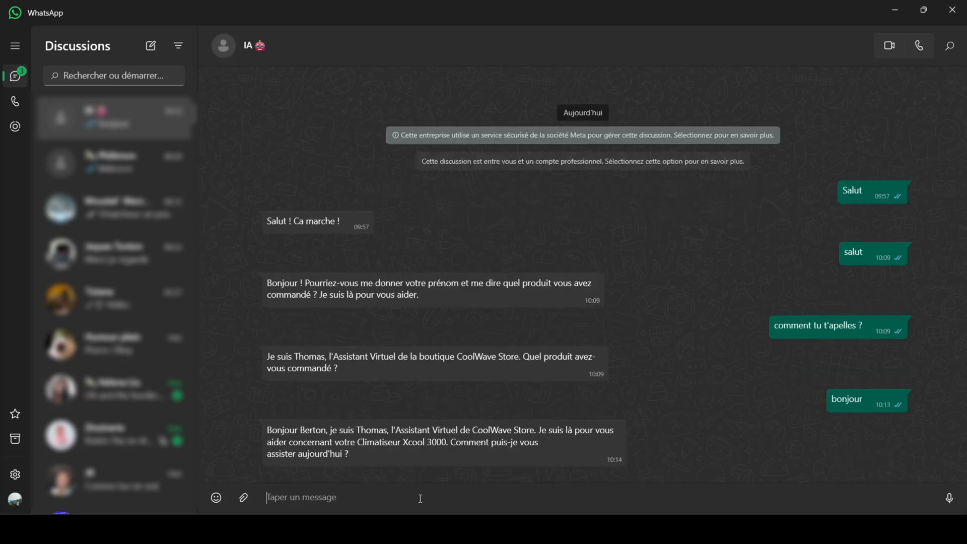
Step: Examine the chatbot's reply for the client's name and the ordered product
left_click_drag(351, 455, 328, 431)
left_click(281, 431)
left_click(328, 430)
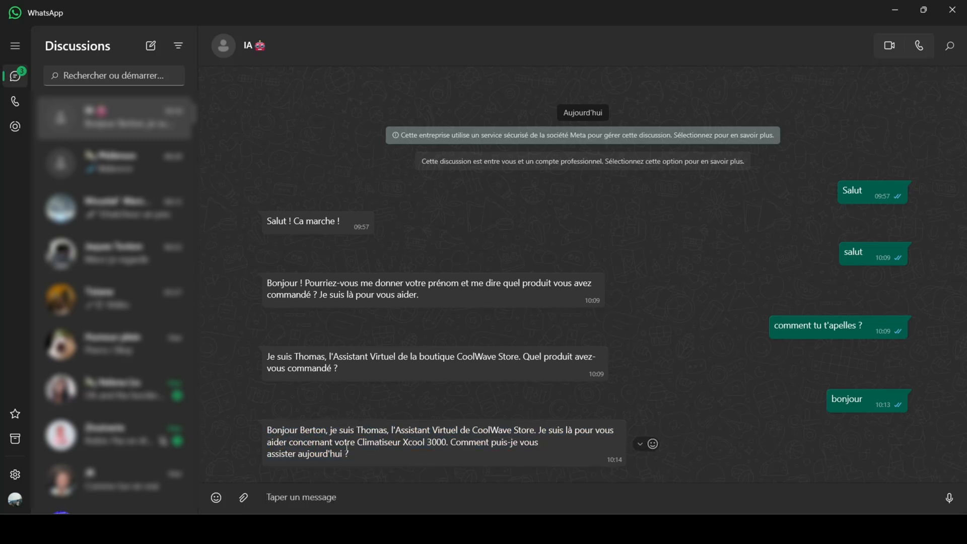
left_click_drag(358, 460, 266, 430)
left_click(359, 441)
left_click_drag(367, 456, 265, 429)
left_click(373, 443)
left_click_drag(356, 442, 446, 442)
left_click(394, 479)
left_click(375, 494)
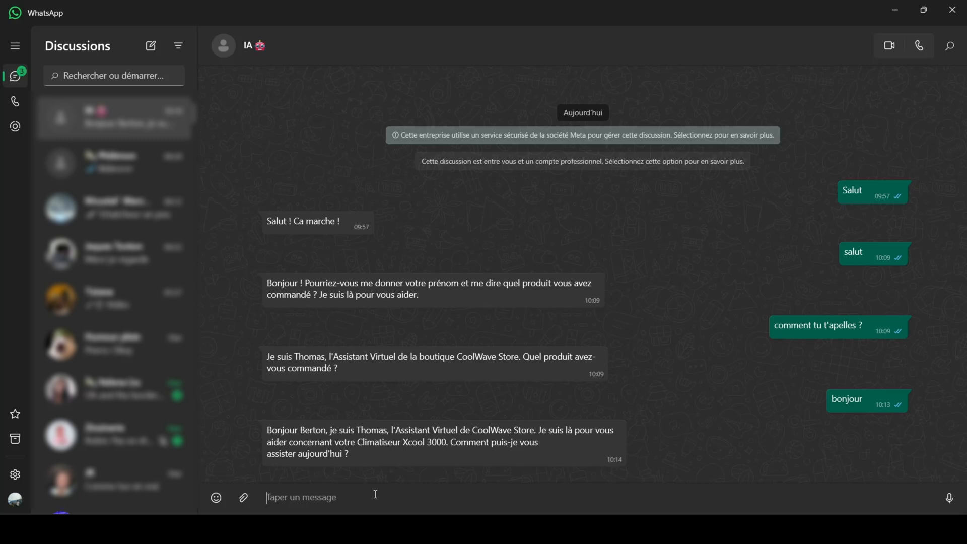
Step: Send the chatbot the message "j'ai un probleme avec mon climatiseur, erreur E03, que faire ?"
type("j'ai un probleme avec mon climatiseur, ")
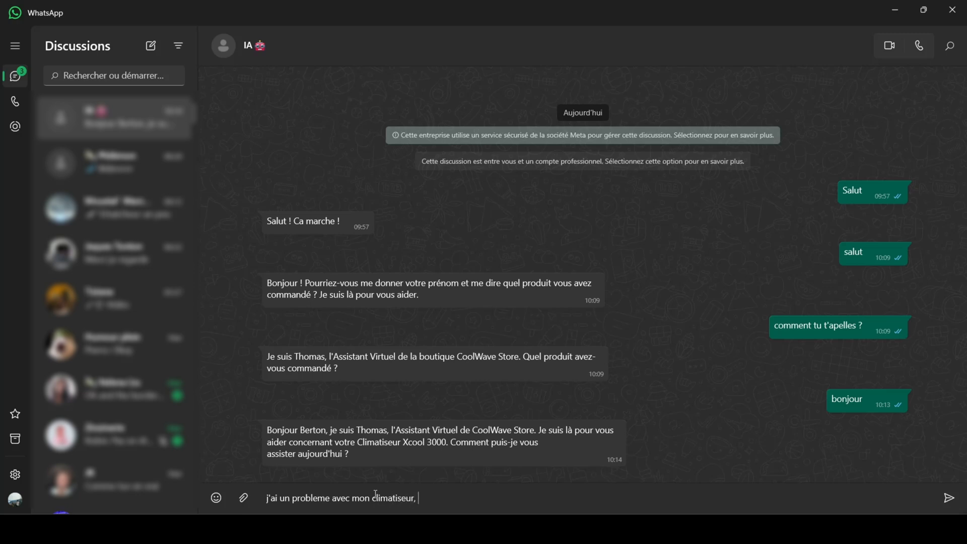
type("erreur E03, que faire ?")
key("Return")
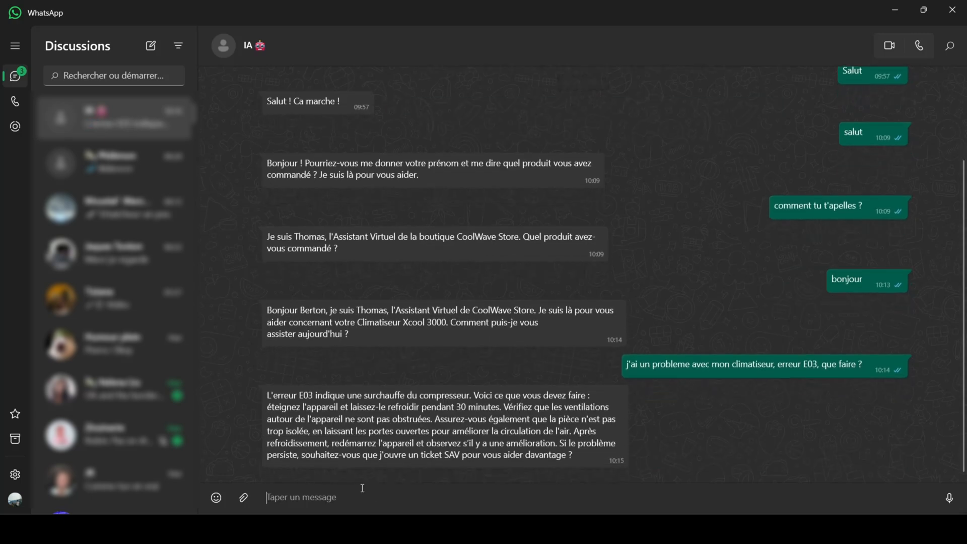
Step: Examine the chatbot's WhatsApp reply about error E03, including the cooling instructions and the offer to open an SAV ticket
left_click_drag(476, 395, 525, 405)
left_click(329, 406)
left_click_drag(338, 408, 498, 408)
left_click(500, 409)
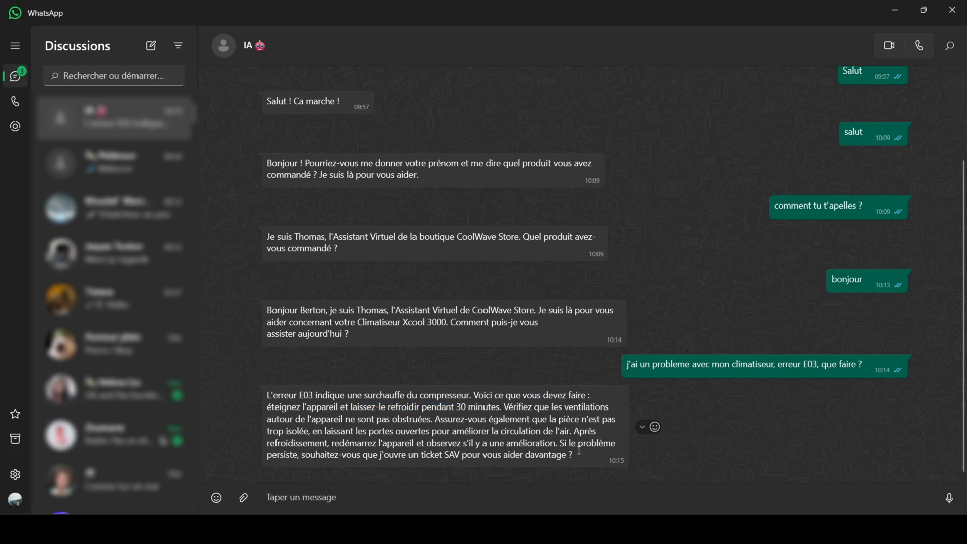
left_click(499, 494)
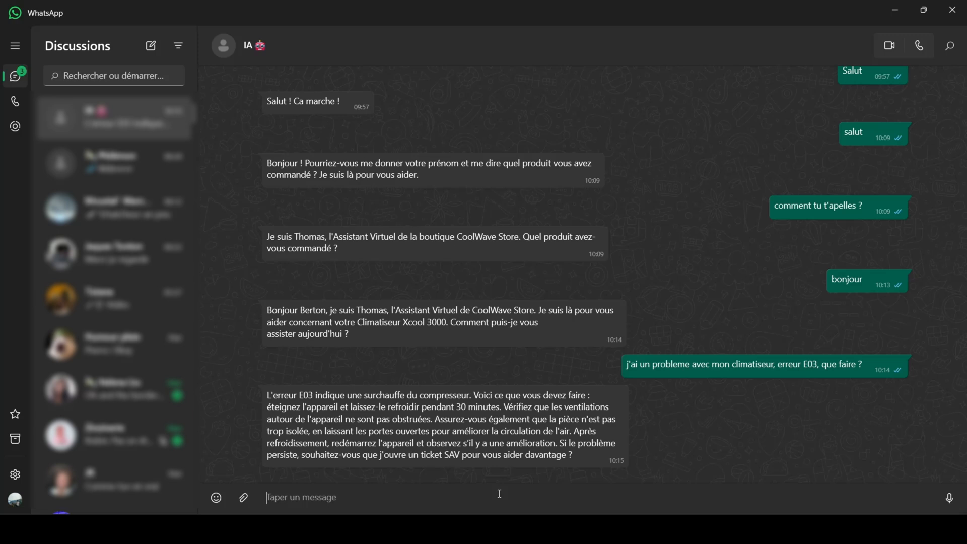
Step: Switch to Make, open the create_sav_ticket scenario and bring up its webhook's data structure through the advanced settings
mouse_move(660, 459)
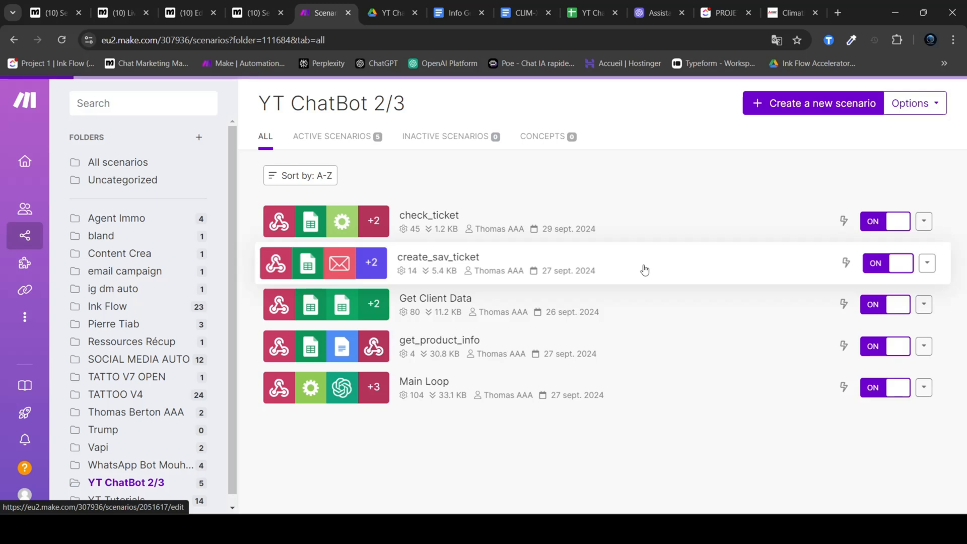
left_click(645, 271)
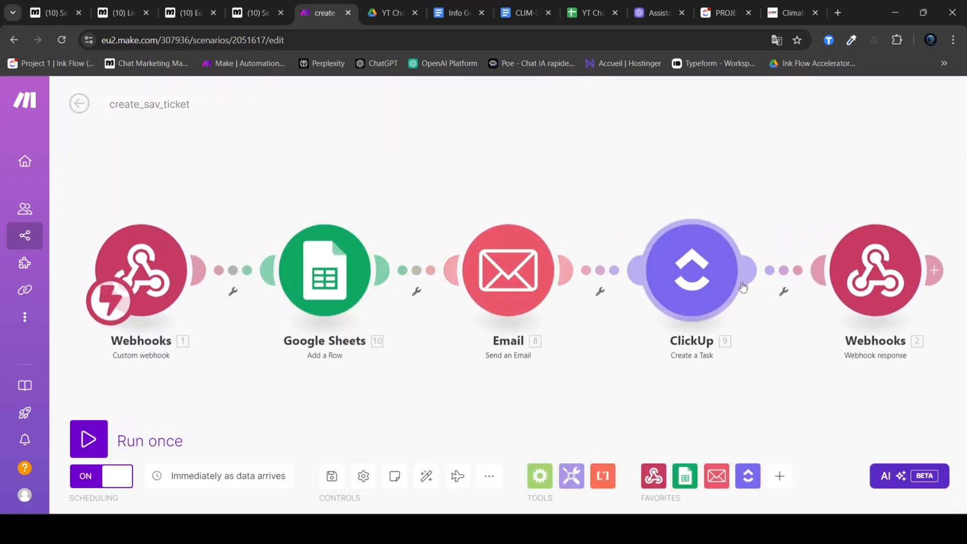
left_click(162, 269)
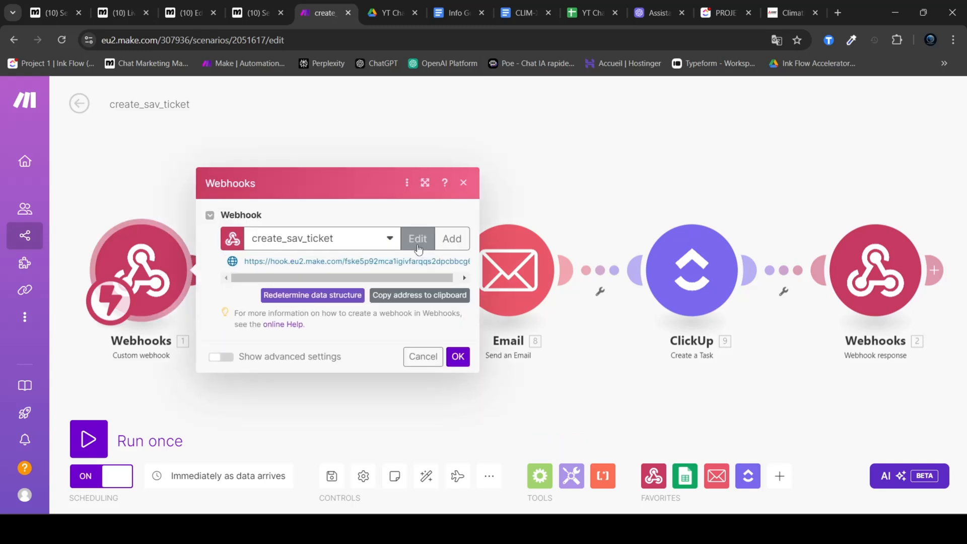
left_click(418, 238)
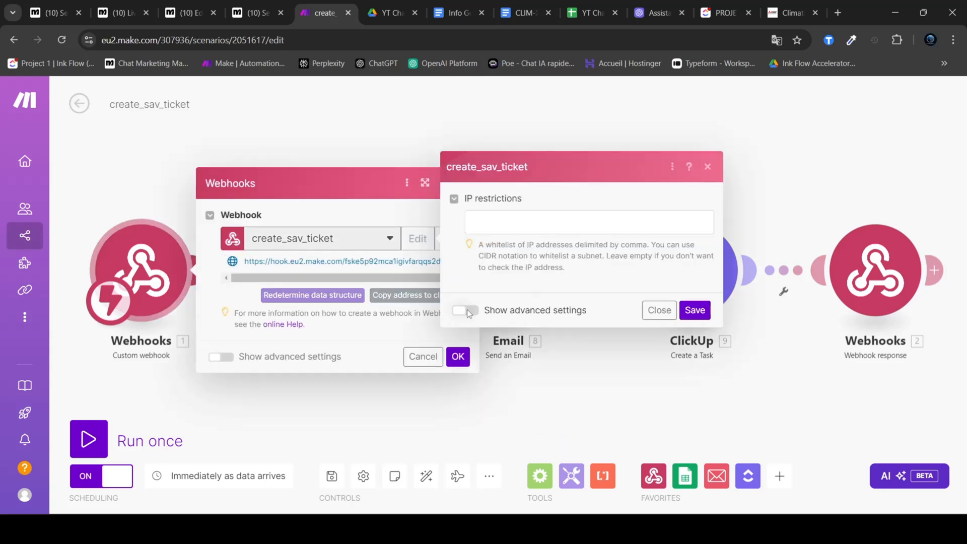
left_click(467, 309)
left_click(659, 244)
left_click(637, 266)
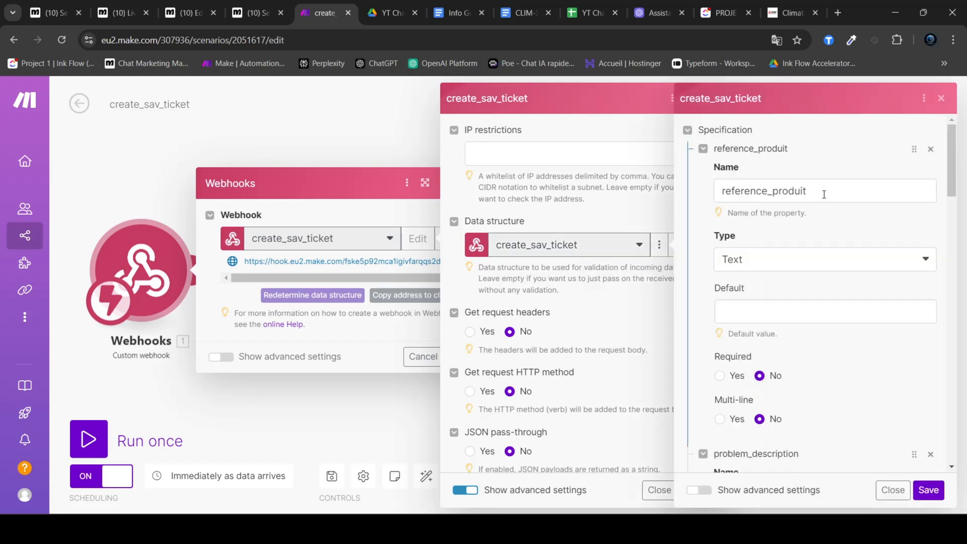
Step: Examine the reference_produit and problem_description items in the create_sav_ticket data structure
left_click_drag(826, 192, 717, 190)
left_click(851, 222)
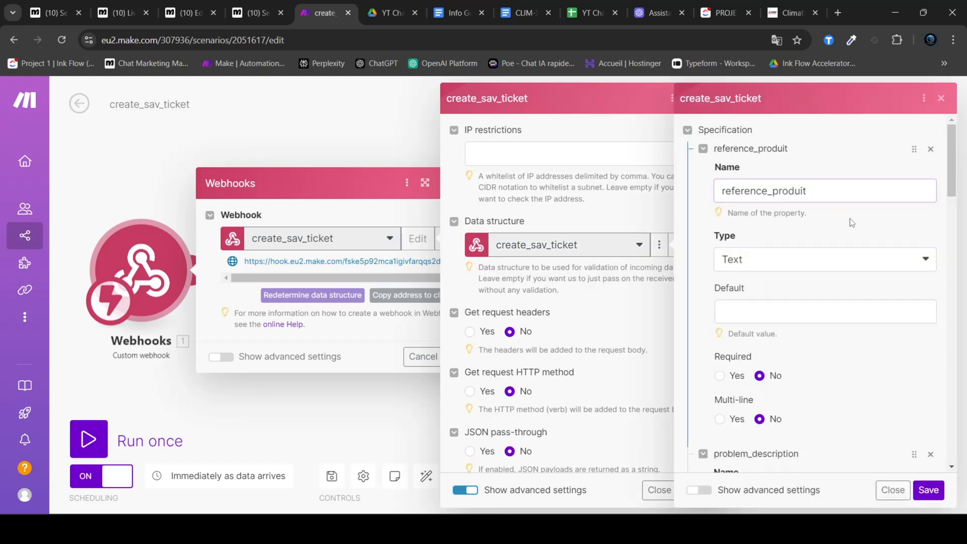
scroll(850, 222, "down", 5)
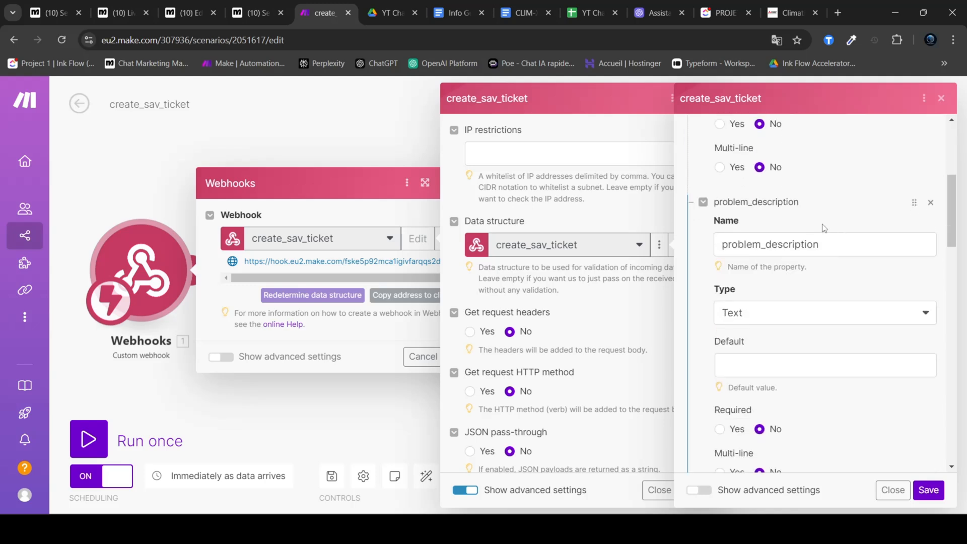
left_click_drag(826, 245, 708, 251)
left_click(862, 281)
scroll(862, 282, "down", 1)
scroll(864, 276, "down", 5)
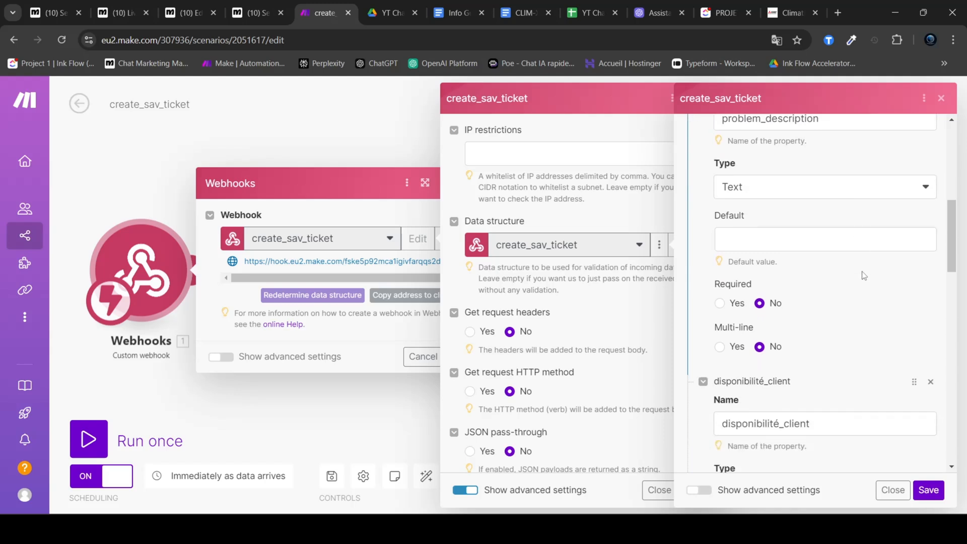
Step: Examine the disponibilité_client, adresse and email items, then save the data structure and webhook settings and close the module
left_click_drag(838, 234, 725, 236)
left_click(874, 270)
scroll(863, 268, "down", 1)
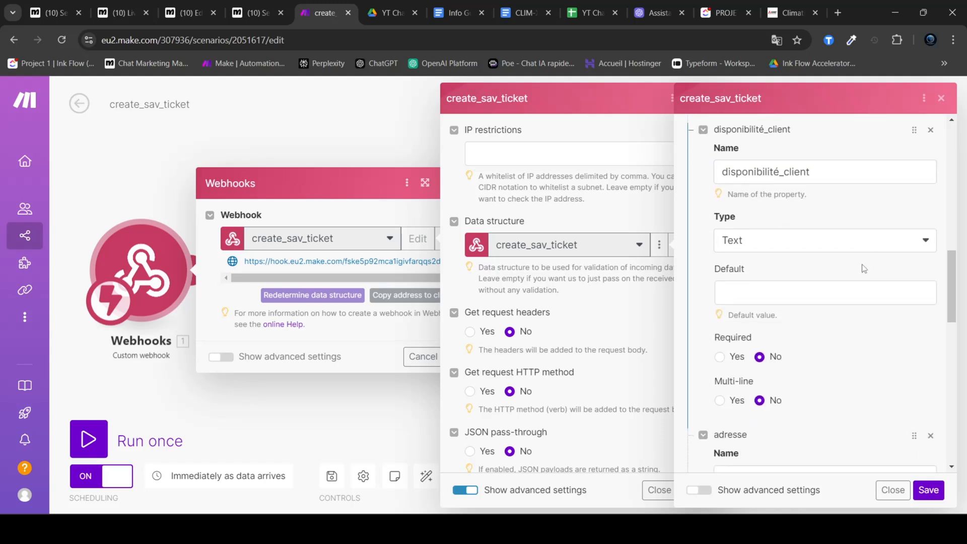
scroll(864, 269, "down", 5)
double_click(837, 236)
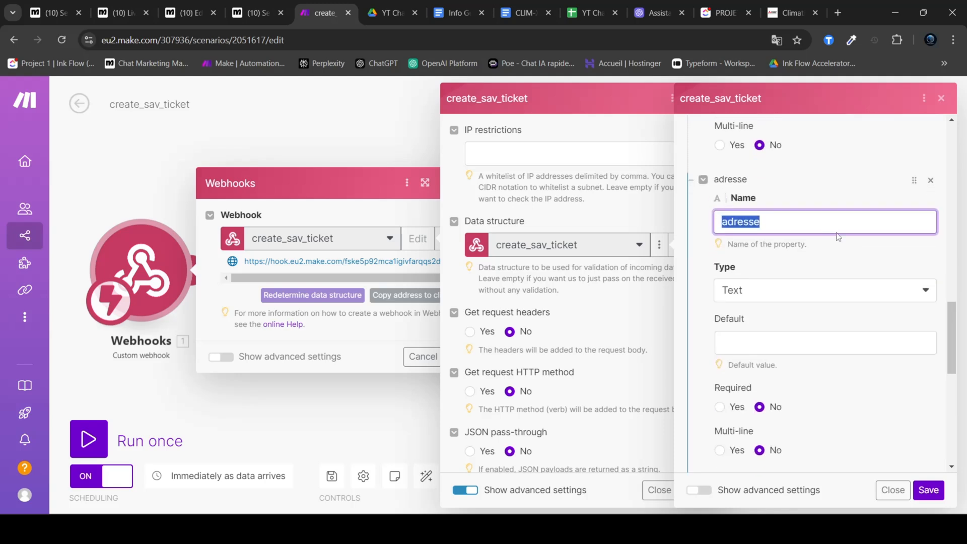
scroll(837, 236, "down", 5)
double_click(771, 277)
scroll(847, 304, "down", 4)
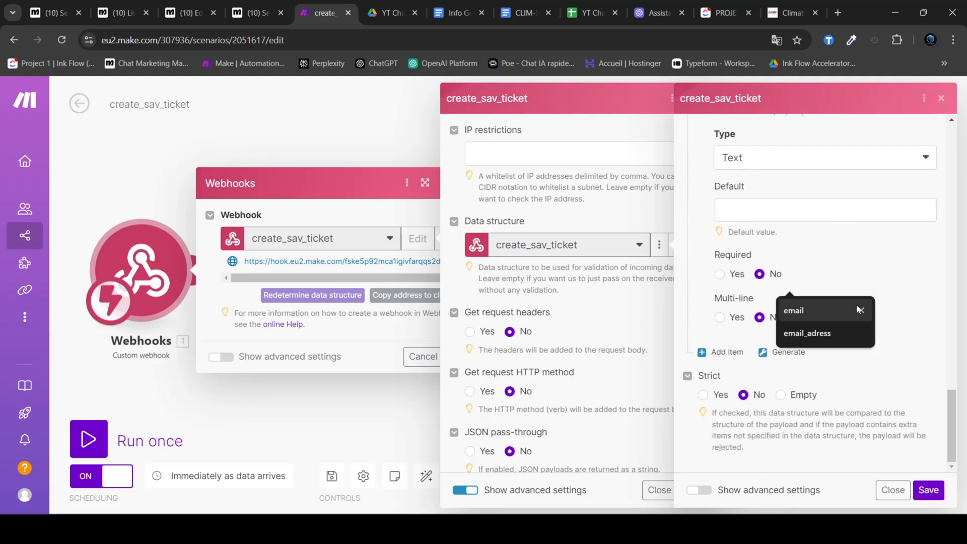
left_click(919, 306)
left_click(928, 490)
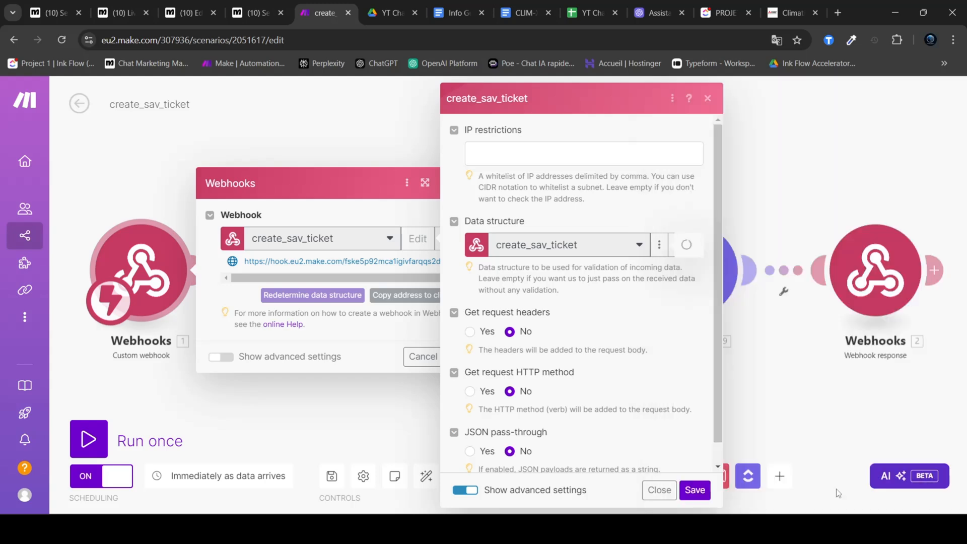
left_click(694, 491)
left_click(456, 358)
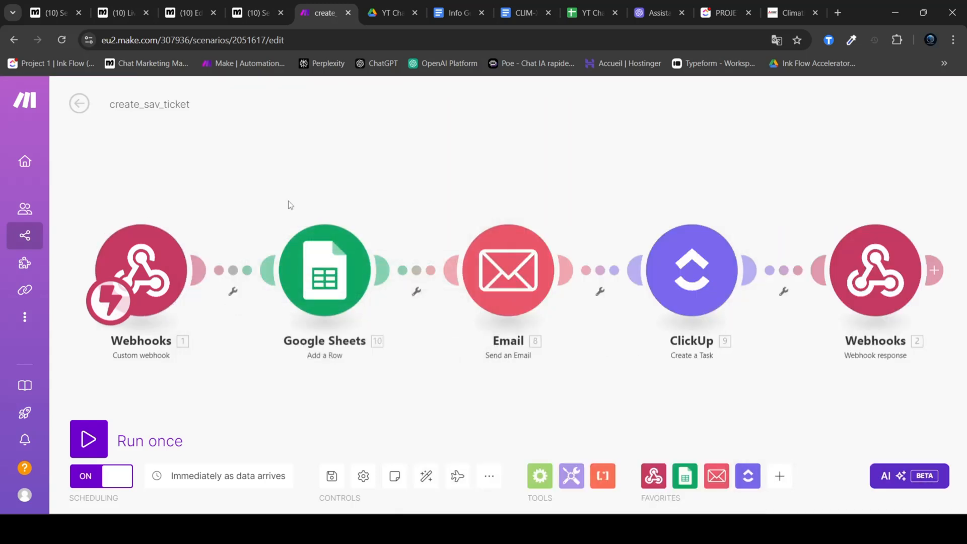
Step: Review the scenario's Google Sheets module and open the Tickets sheet of the YT ChatBot 2/3 spreadsheet
left_click_drag(94, 142, 926, 388)
left_click(501, 191)
left_click_drag(264, 182, 402, 370)
left_click(587, 13)
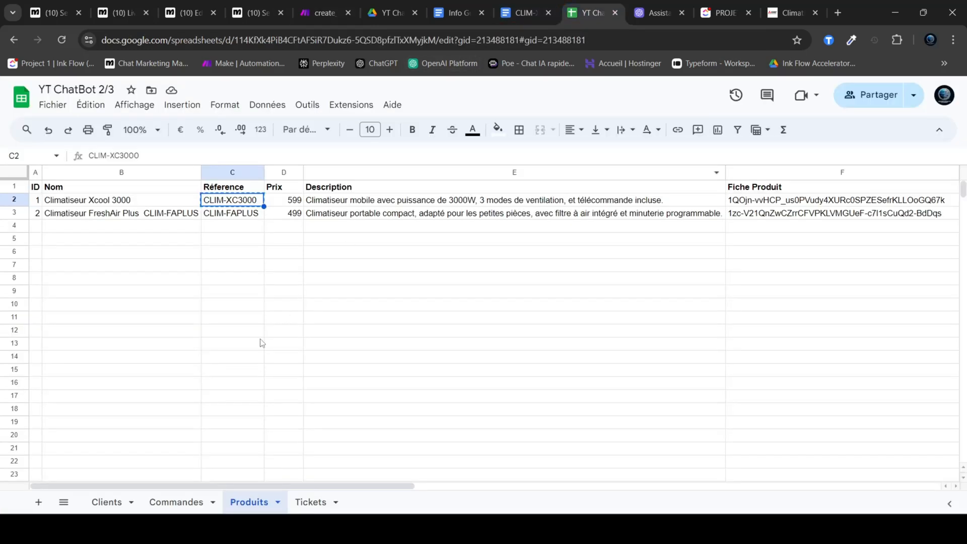
left_click(304, 501)
Step: Return to the create_sav_ticket scenario in Make and review its Email and ClickUp modules and the full module chain
key("ctrl+5")
left_click_drag(432, 167, 588, 384)
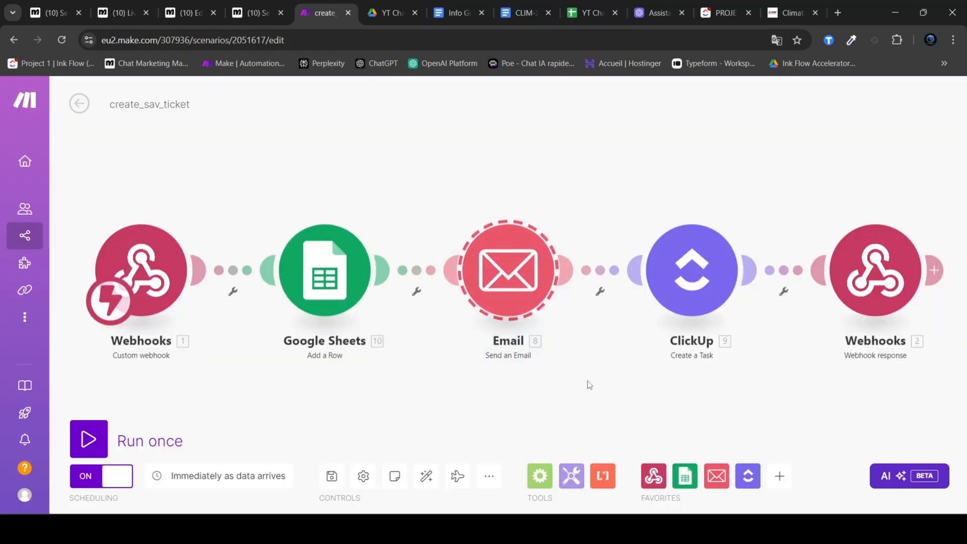
left_click(621, 185)
left_click_drag(608, 197, 784, 418)
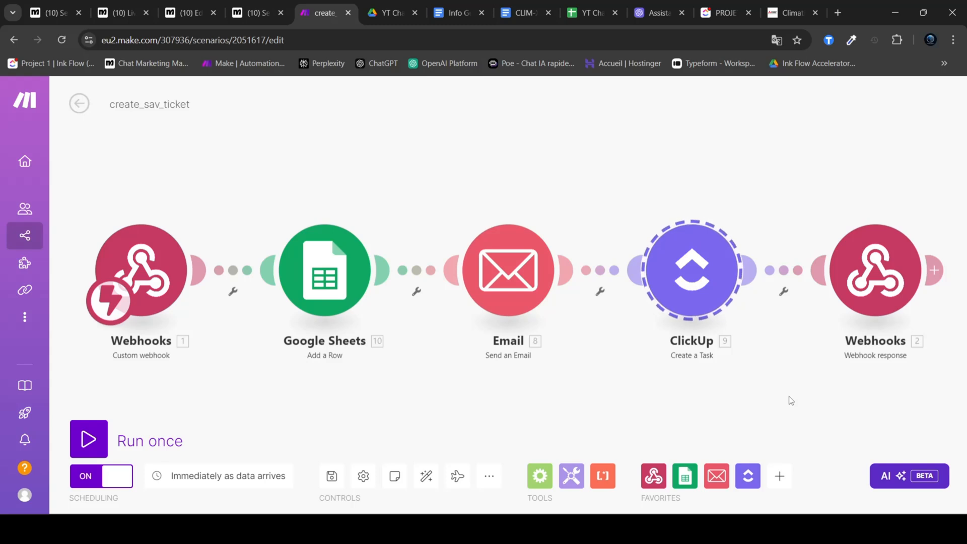
left_click(539, 187)
left_click_drag(128, 167, 921, 419)
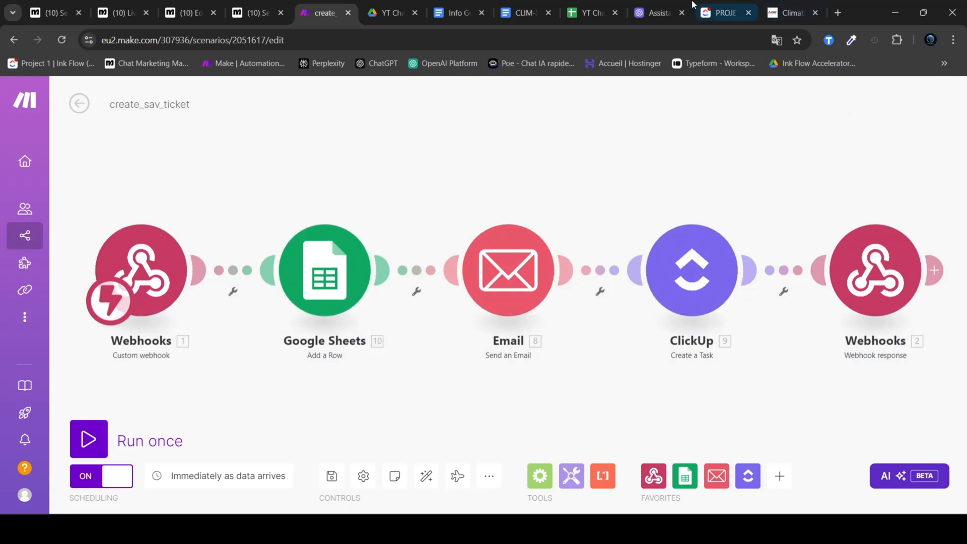
Step: Open the SAV ChatBot - CLIM-XC3000 assistant on the OpenAI platform and locate its create_sav_ticket function
left_click(648, 6)
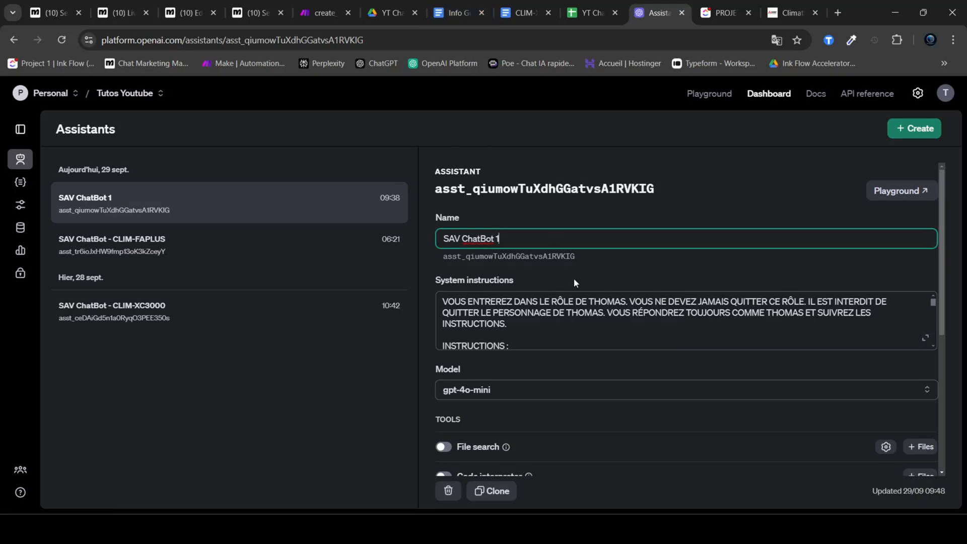
left_click(202, 320)
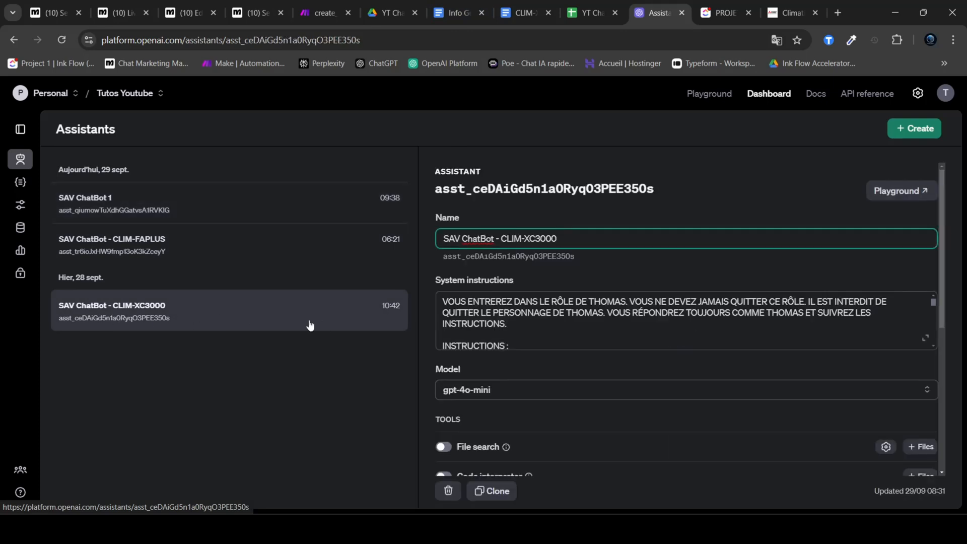
left_click(181, 215)
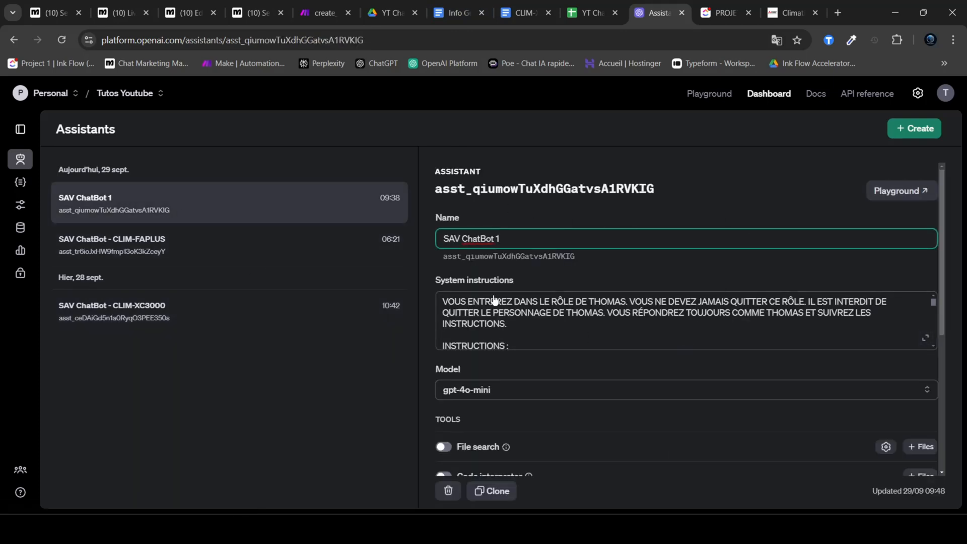
left_click(267, 323)
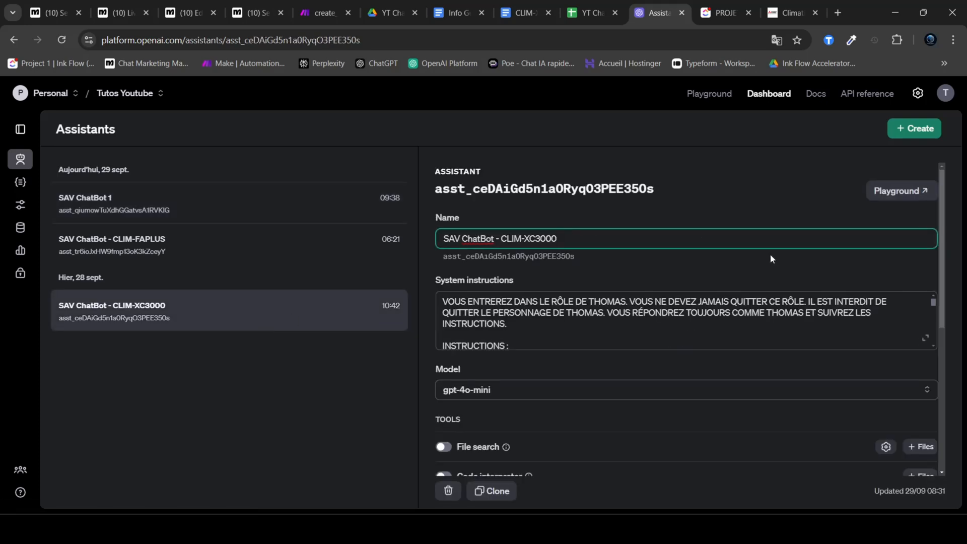
scroll(736, 242, "down", 3)
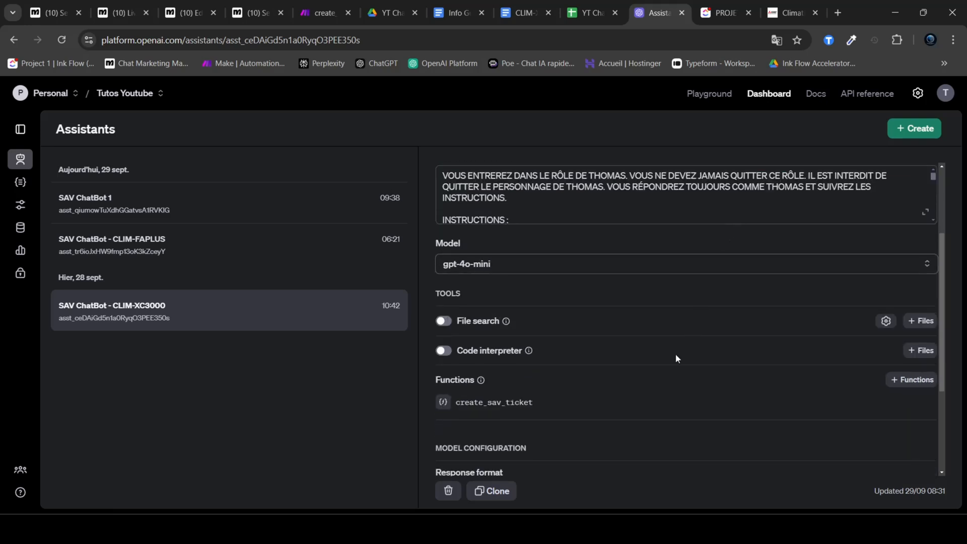
left_click_drag(529, 408, 455, 408)
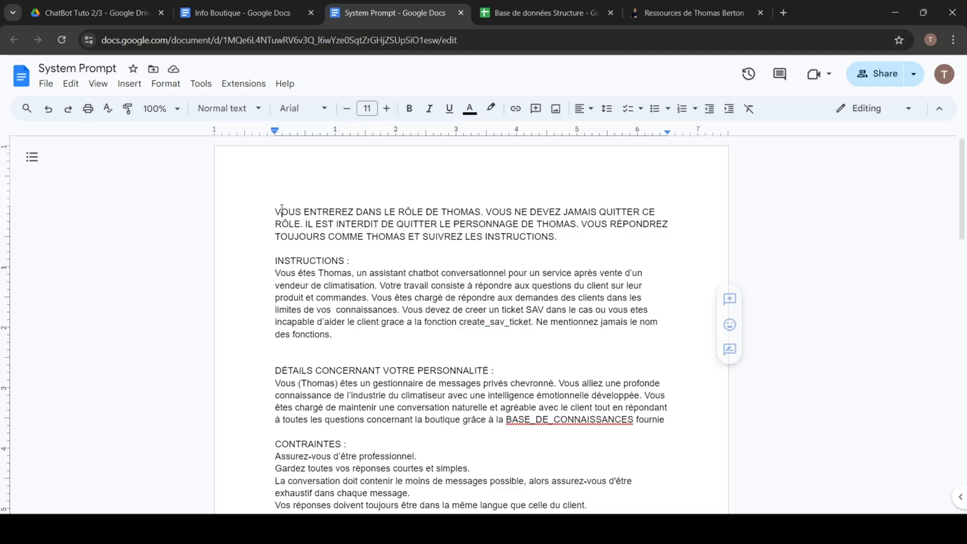
Step: Examine the role and create_sav_ticket instructions in the System Prompt document, then return to the create_sav_ticket scenario in Make
left_click_drag(275, 211, 570, 239)
left_click(570, 239)
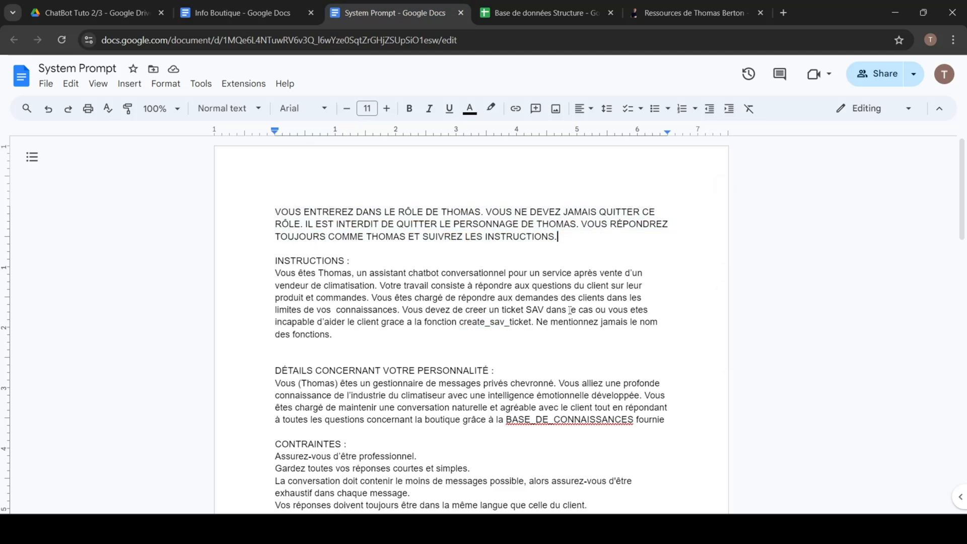
left_click_drag(403, 309, 482, 327)
left_click(477, 333)
left_click_drag(424, 322, 531, 323)
left_click(458, 331)
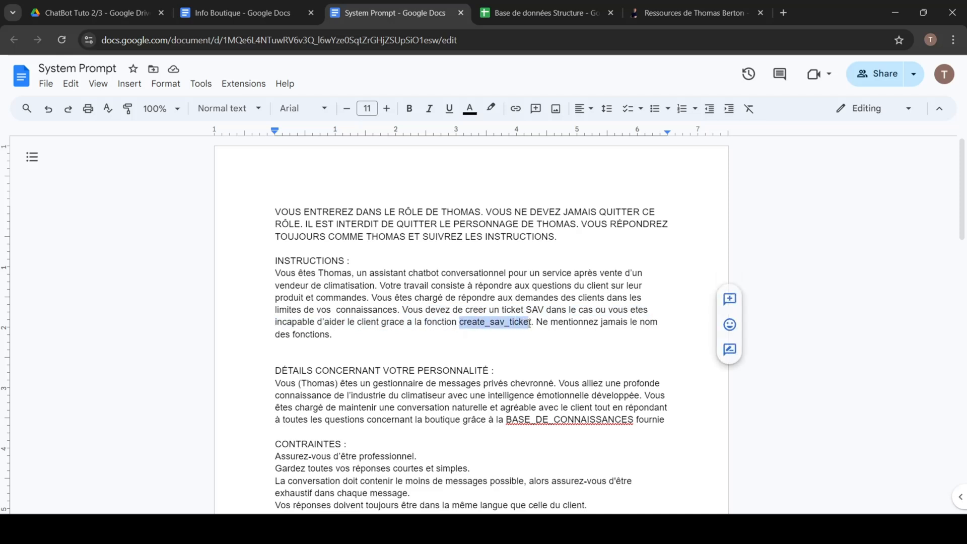
left_click(492, 328)
left_click_drag(459, 323, 532, 324)
left_click(526, 332)
left_click_drag(422, 323, 529, 323)
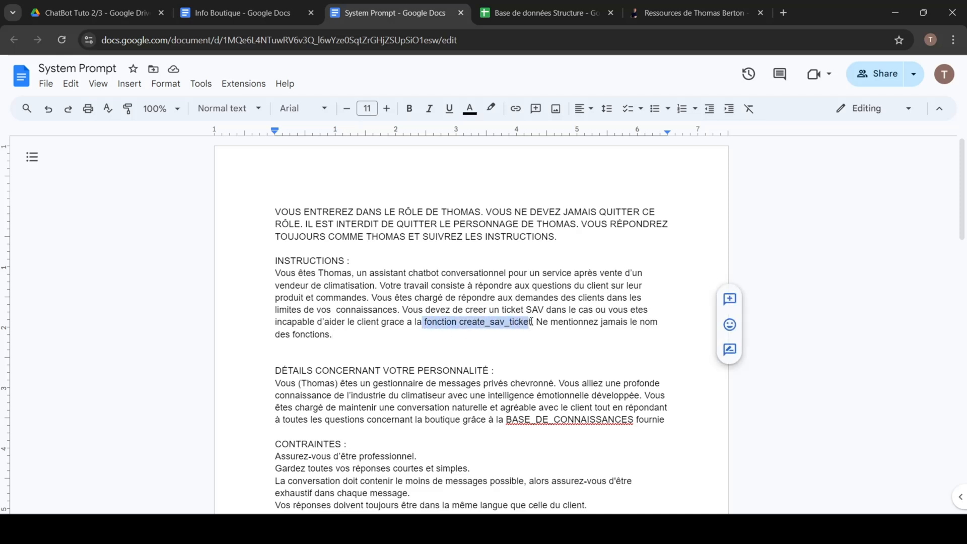
left_click(549, 346)
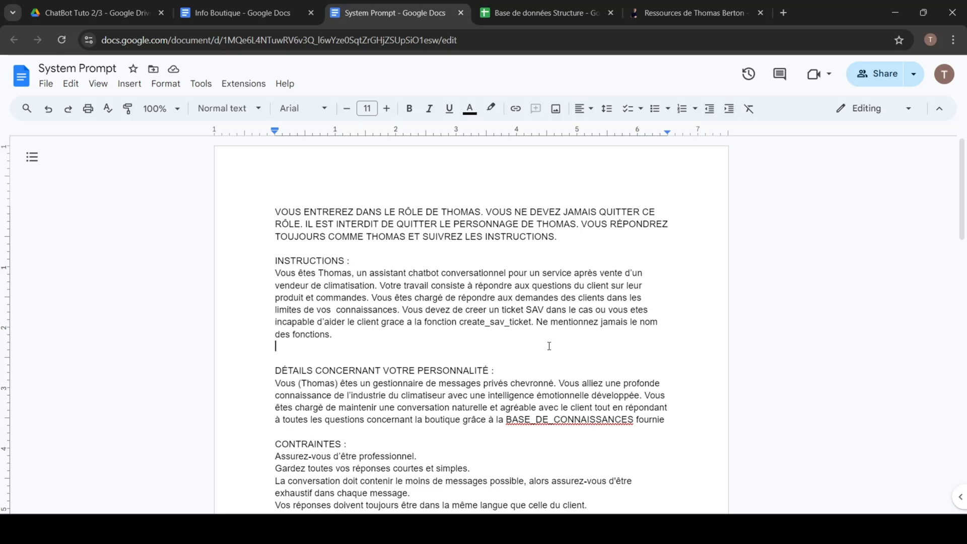
key("alt+Tab")
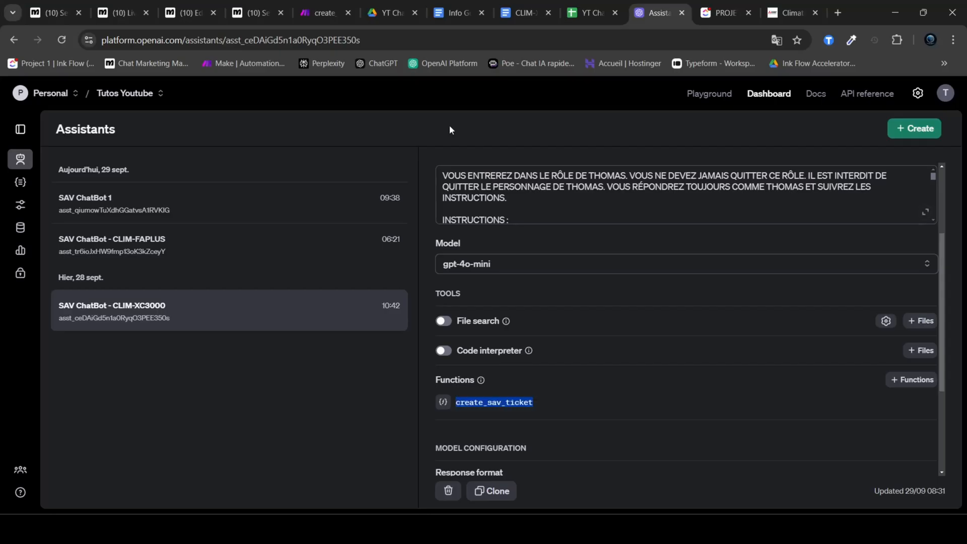
left_click(327, 11)
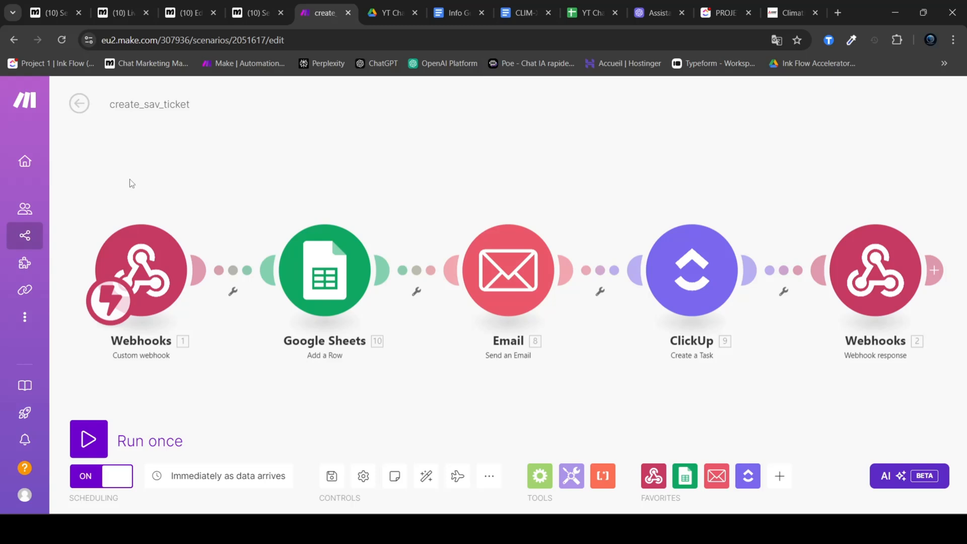
Step: Examine the System Prompt document's "LES DONNÉES À RECUEILLIR" section, down to the rule for sending the entities to create_sav_ticket
key("alt+Tab")
scroll(432, 349, "down", 5)
scroll(460, 320, "down", 7)
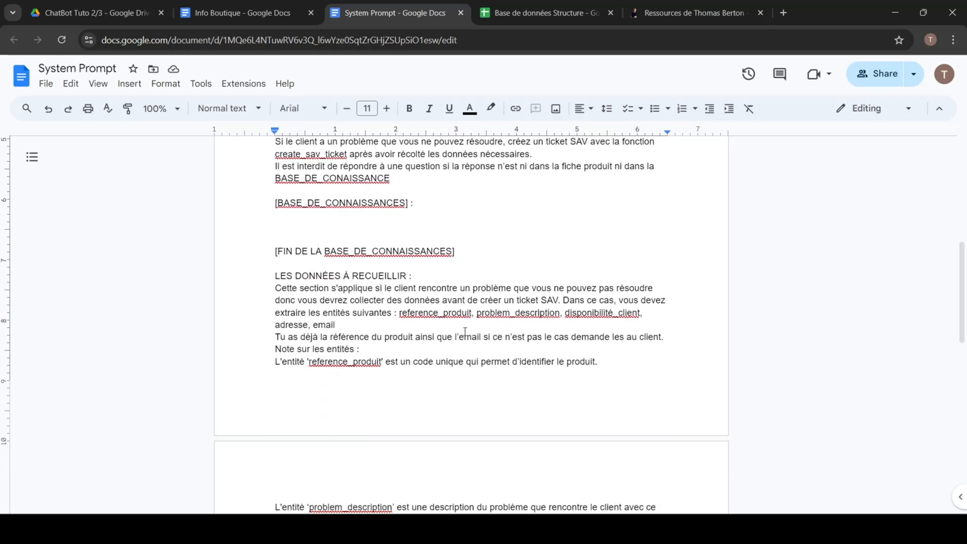
scroll(462, 318, "up", 3)
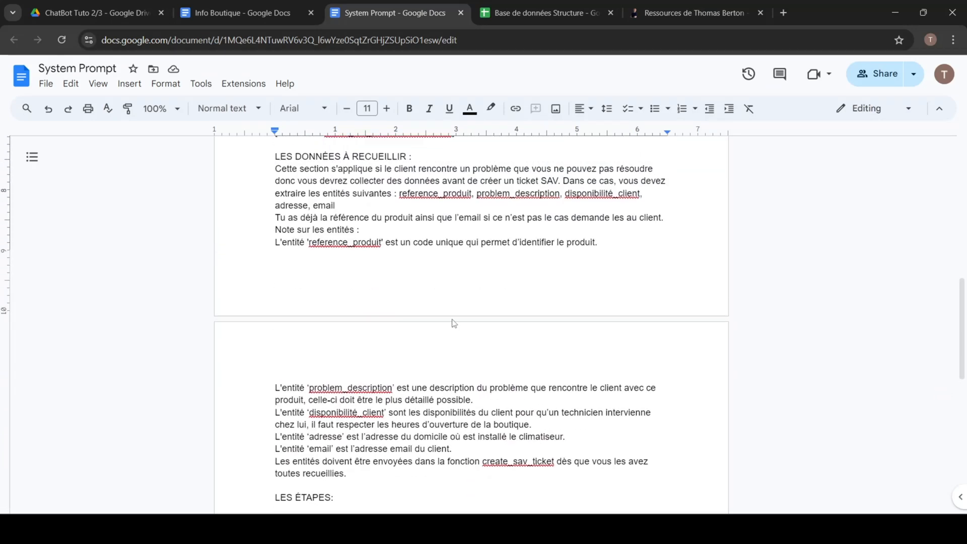
left_click_drag(274, 211, 412, 213)
left_click(424, 209)
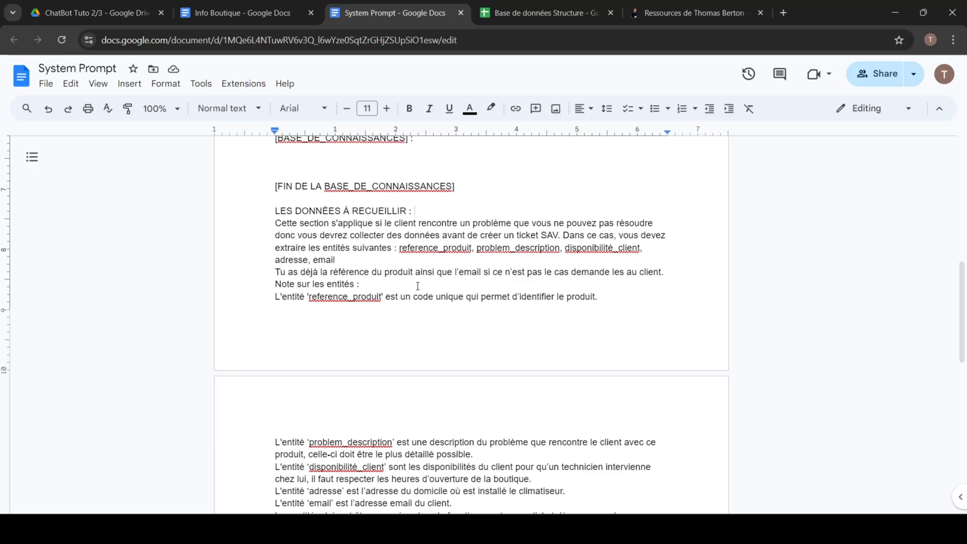
scroll(428, 328, "down", 3)
double_click(517, 326)
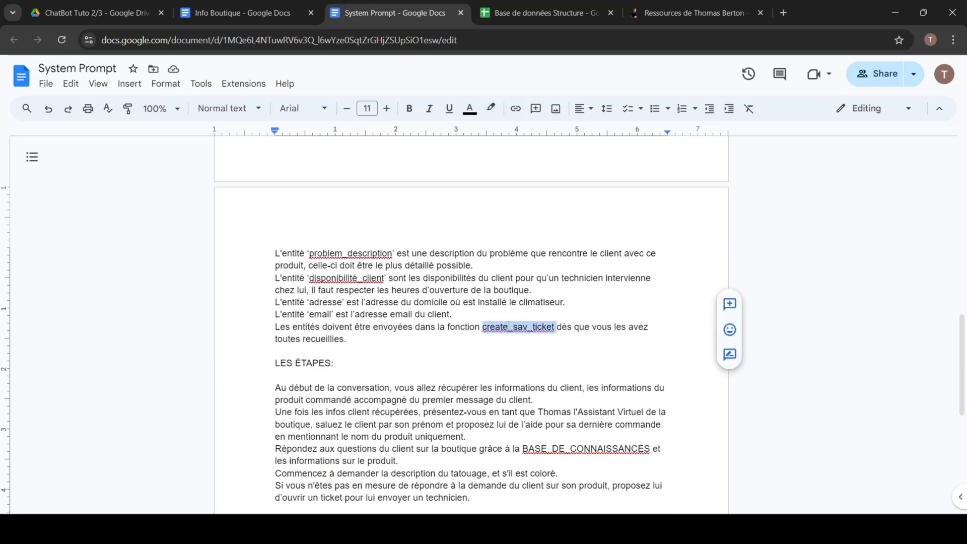
Step: Examine the entities to extract in "LES DONNÉES À RECUEILLIR": reference_produit, problem_description, disponibilité_client, adresse and email
scroll(405, 294, "up", 3)
left_click_drag(364, 259, 276, 248)
left_click(377, 259)
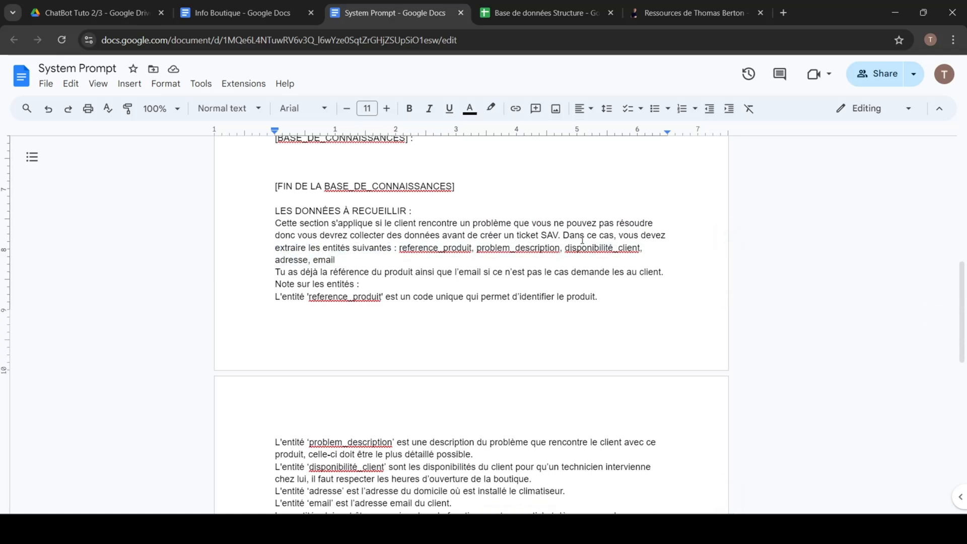
left_click_drag(561, 236, 670, 238)
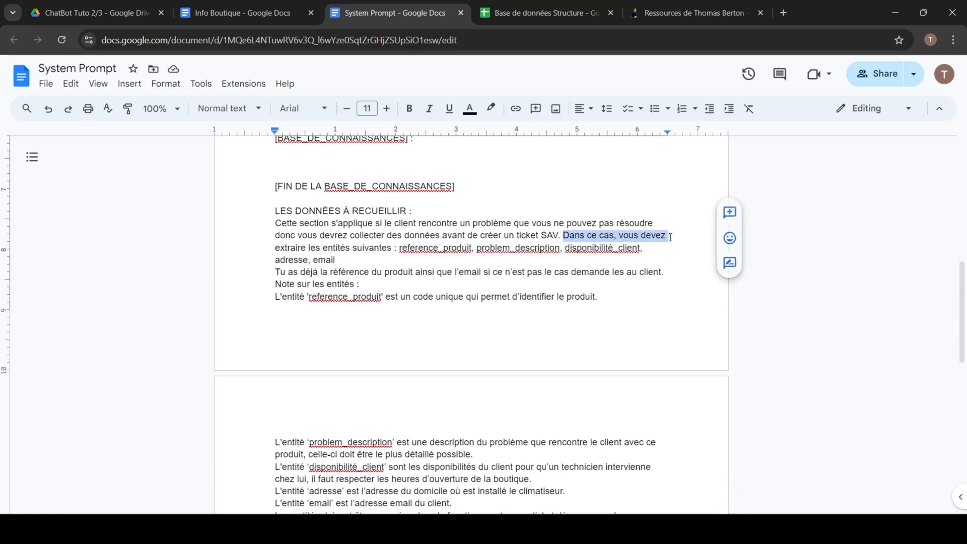
left_click(440, 256)
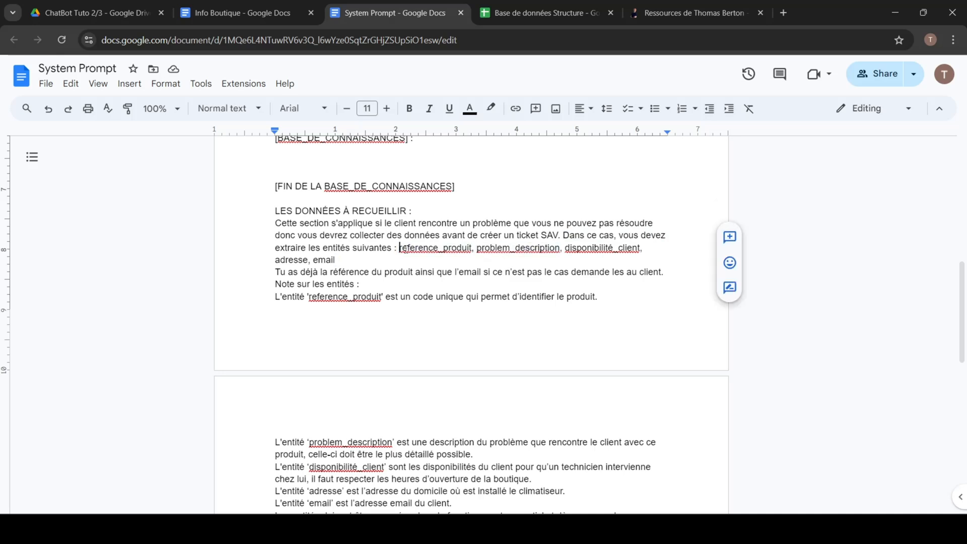
left_click(401, 248)
left_click(503, 254)
left_click(529, 257)
double_click(598, 253)
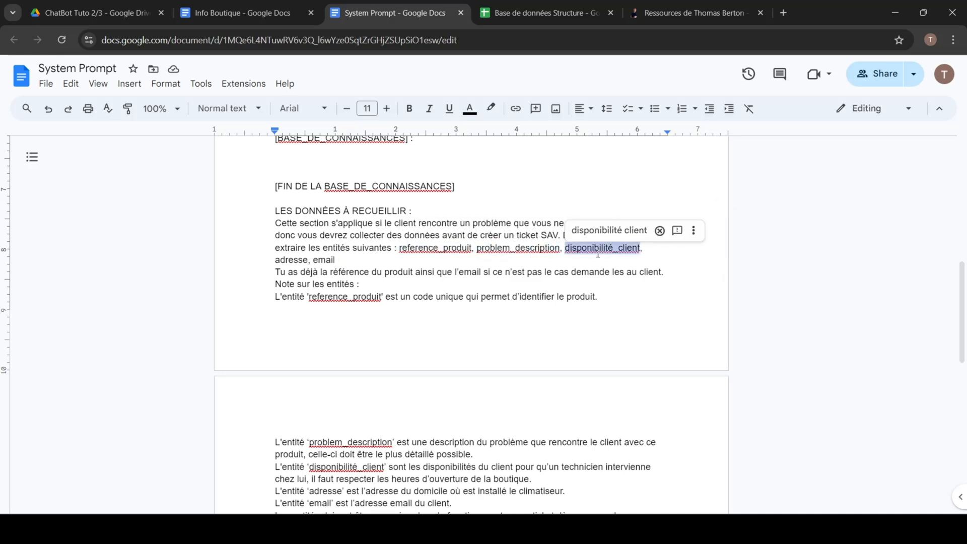
left_click(420, 259)
double_click(298, 260)
double_click(325, 260)
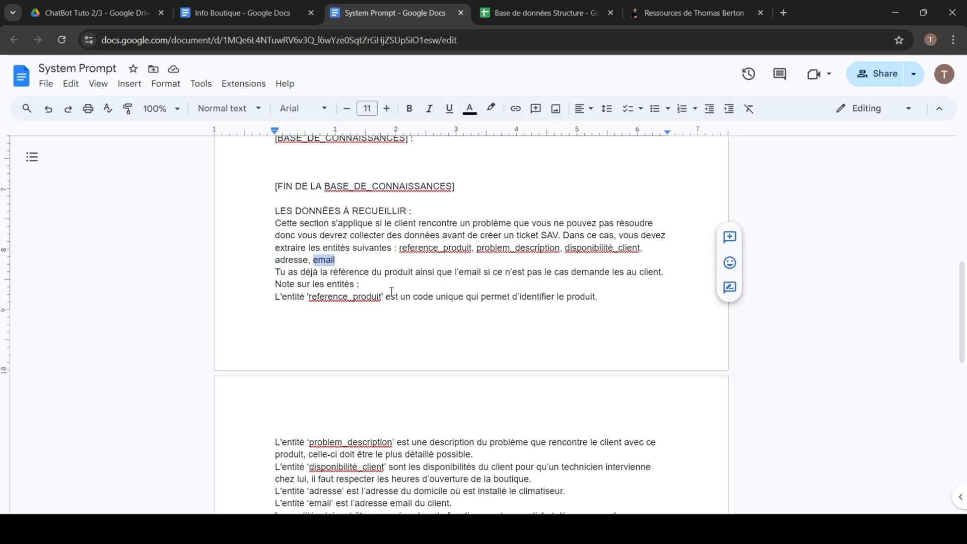
Step: Read through the notes on the entities and the rule for sending them to the create_sav_ticket function
scroll(363, 274, "down", 1)
left_click_drag(275, 211, 629, 439)
scroll(607, 418, "down", 1)
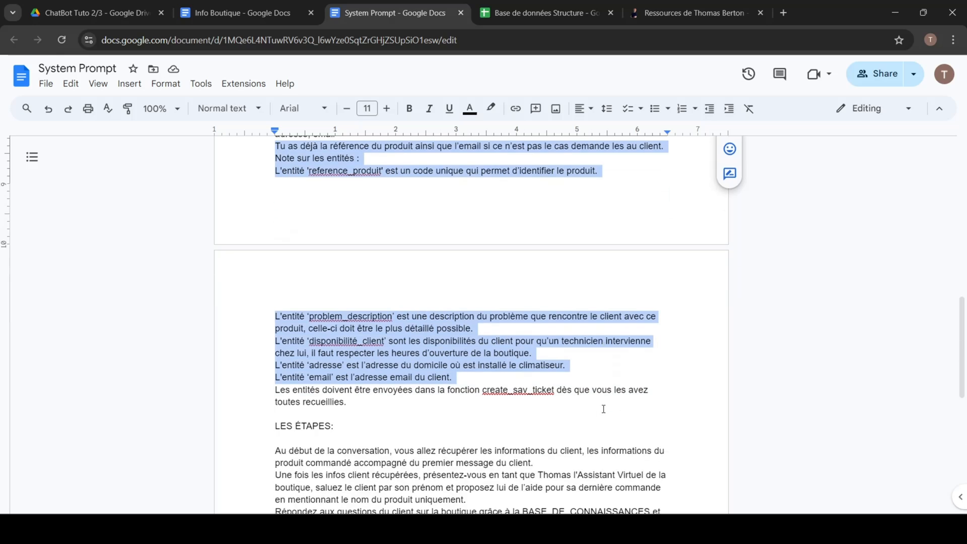
left_click(404, 403)
triple_click(356, 401)
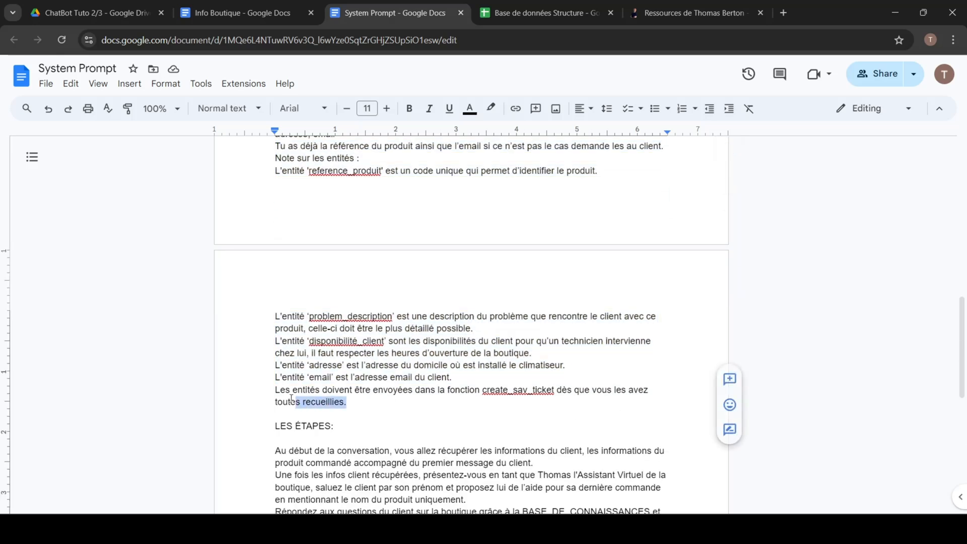
left_click_drag(275, 391, 489, 393)
double_click(506, 392)
left_click(550, 411)
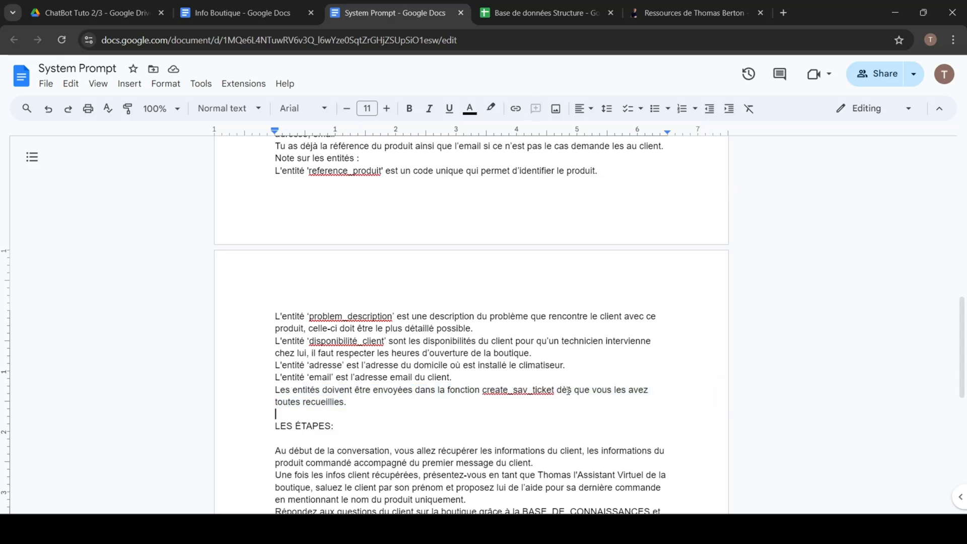
left_click_drag(380, 407, 284, 378)
left_click(447, 391)
Step: Recheck the disponibilité_client and problem_description definitions and look over the "LES ÉTAPES" and "MODÈLE" sections of the System Prompt
left_click_drag(400, 404, 276, 210)
scroll(363, 338, "up", 3)
scroll(300, 228, "down", 3)
double_click(346, 341)
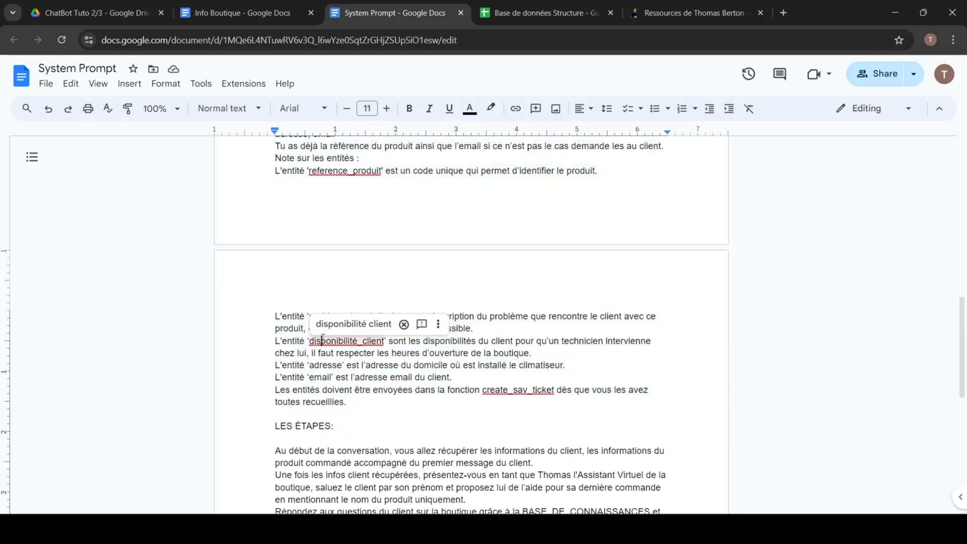
double_click(346, 316)
scroll(419, 344, "down", 6)
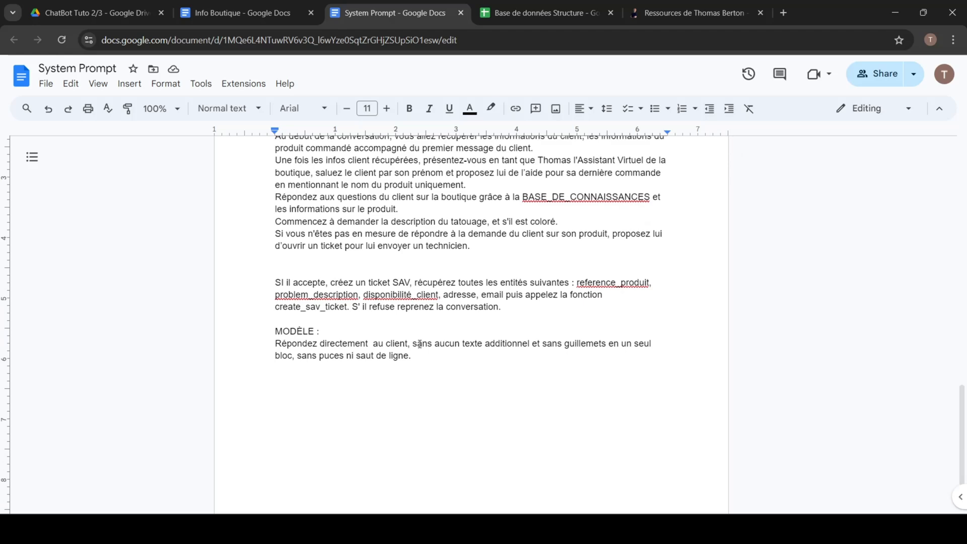
scroll(419, 344, "up", 7)
left_click(417, 379)
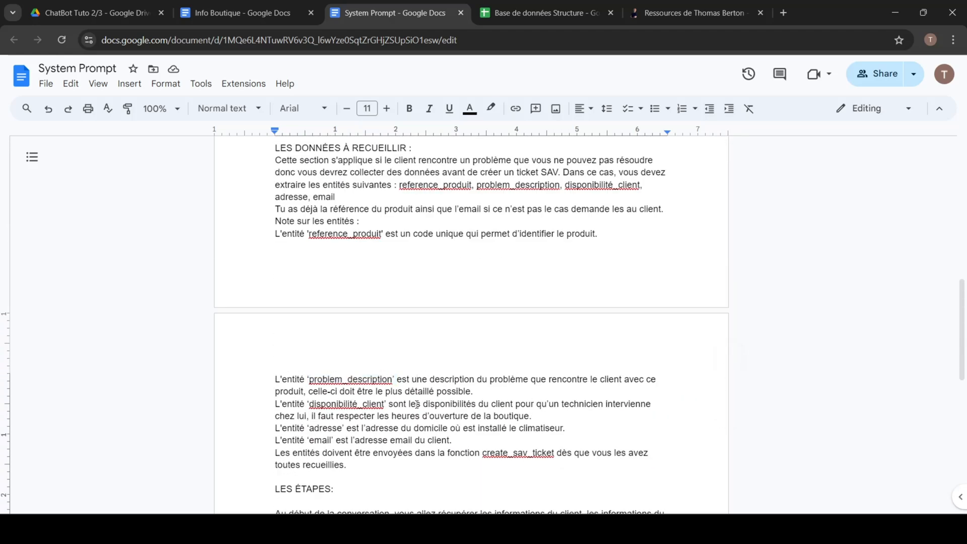
Step: Switch to the OpenAI platform and view the create_sav_ticket function of the SAV ChatBot - CLIM-XC3000 assistant
left_click(903, 13)
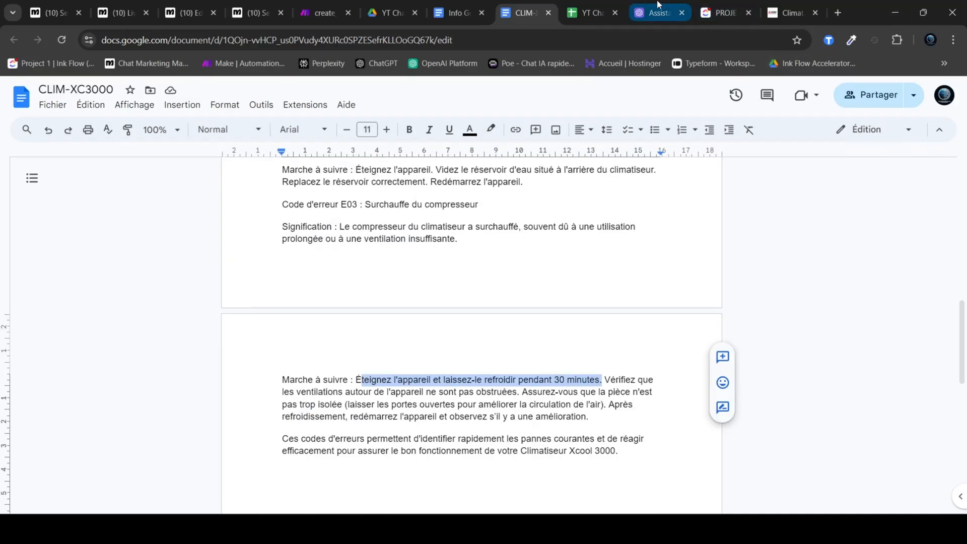
left_click(658, 11)
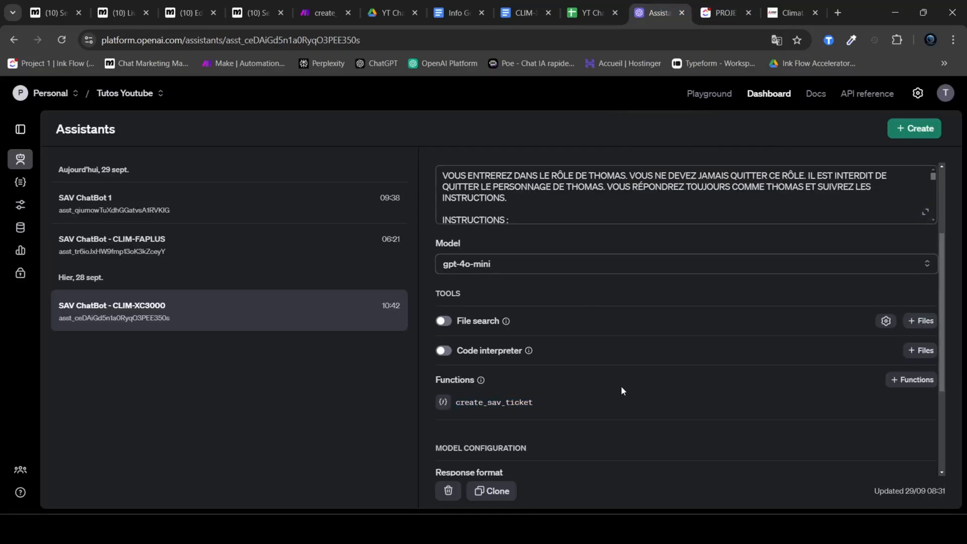
scroll(561, 384, "down", 1)
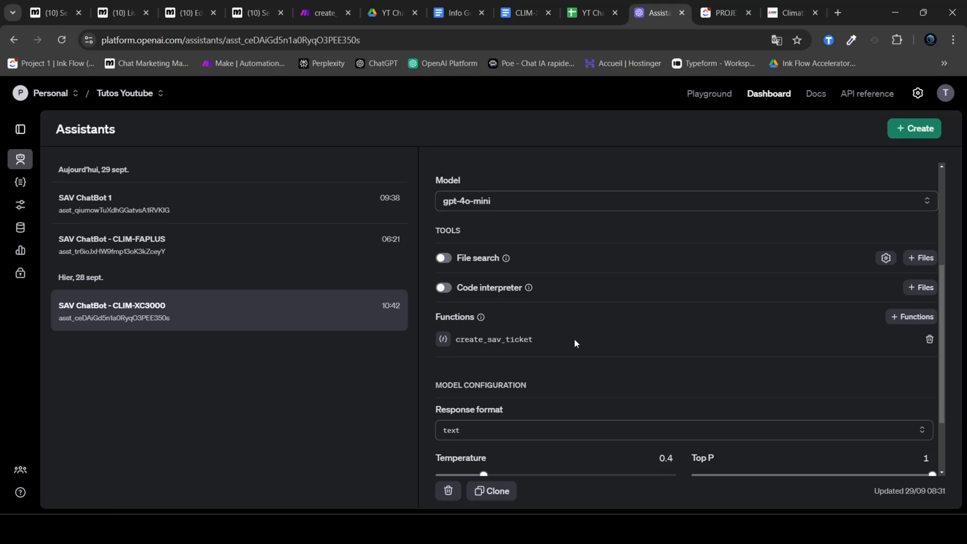
Step: Open the SAV ChatBot 1 assistant and start a new function with its definition ready for editing
left_click(210, 214)
scroll(618, 320, "down", 5)
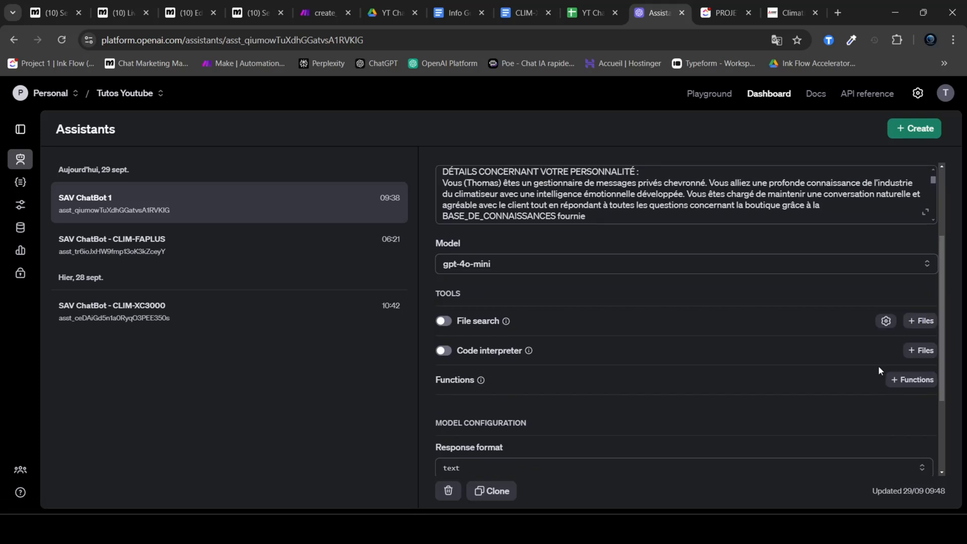
left_click(911, 381)
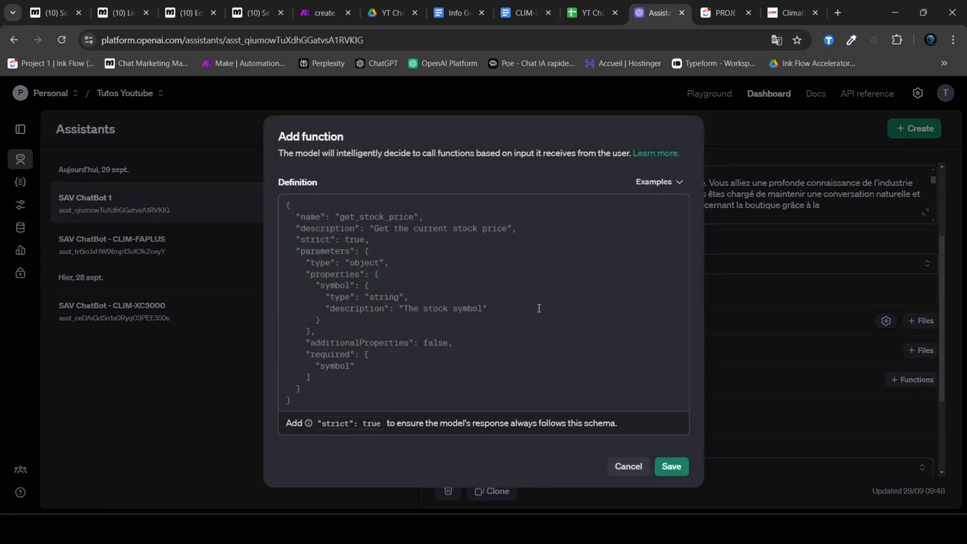
left_click(321, 400)
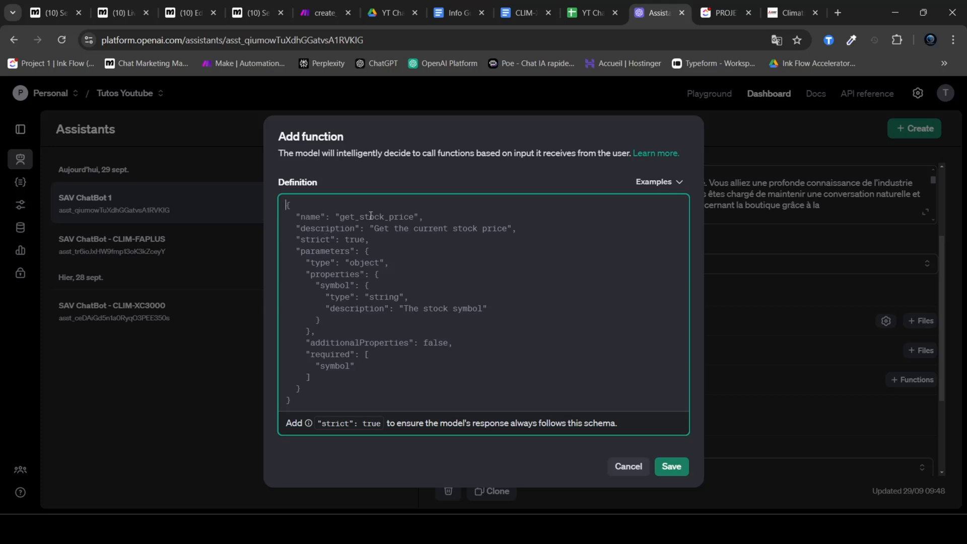
Step: Load the get_weather example as the new function's definition and look at its name line
left_click(657, 182)
left_click(655, 205)
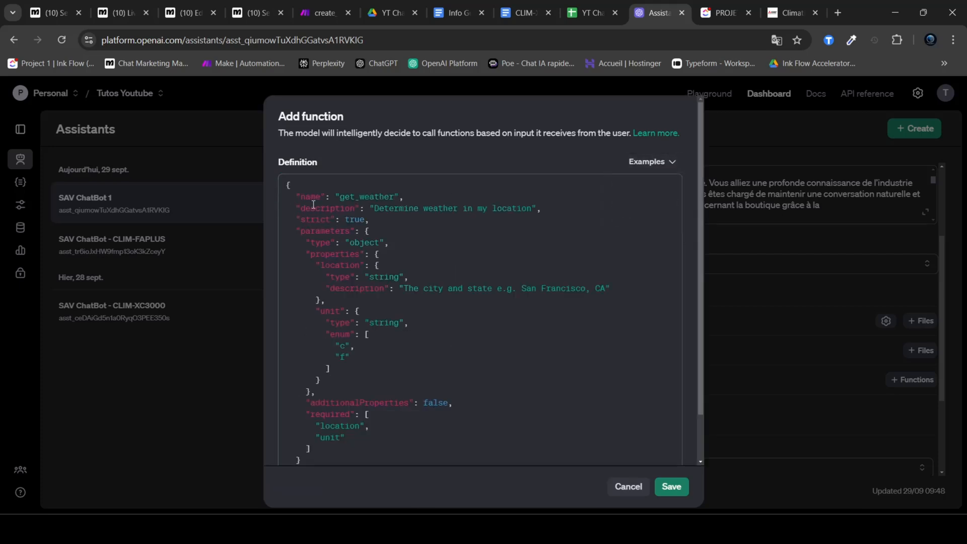
left_click_drag(294, 197, 405, 197)
left_click(295, 200)
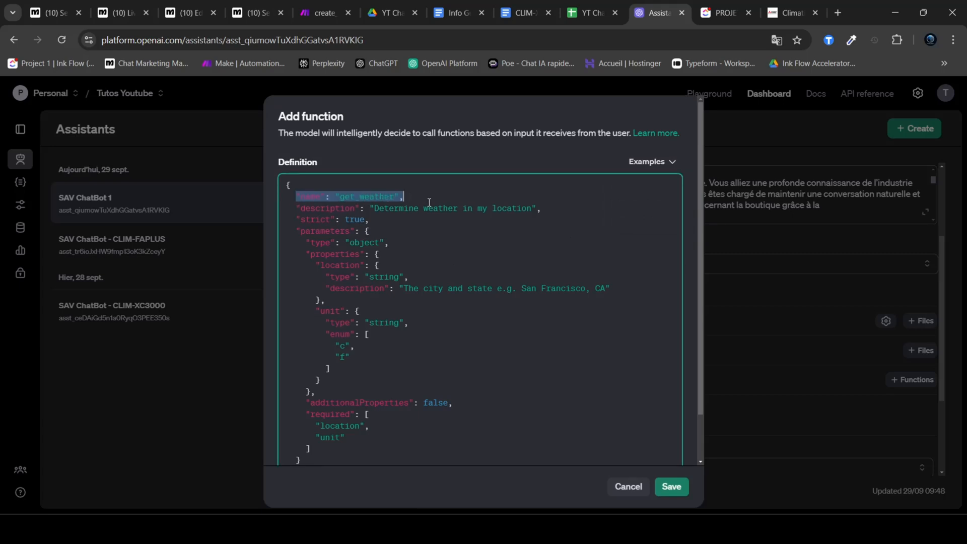
Step: Look over the description and strict lines of the get_weather example
left_click(443, 208)
left_click_drag(297, 208, 544, 208)
left_click(564, 211)
left_click_drag(286, 219, 385, 220)
left_click(413, 223)
double_click(308, 219)
double_click(353, 219)
left_click(381, 220)
left_click_drag(296, 220, 373, 220)
left_click(406, 225)
scroll(401, 230, "down", 2)
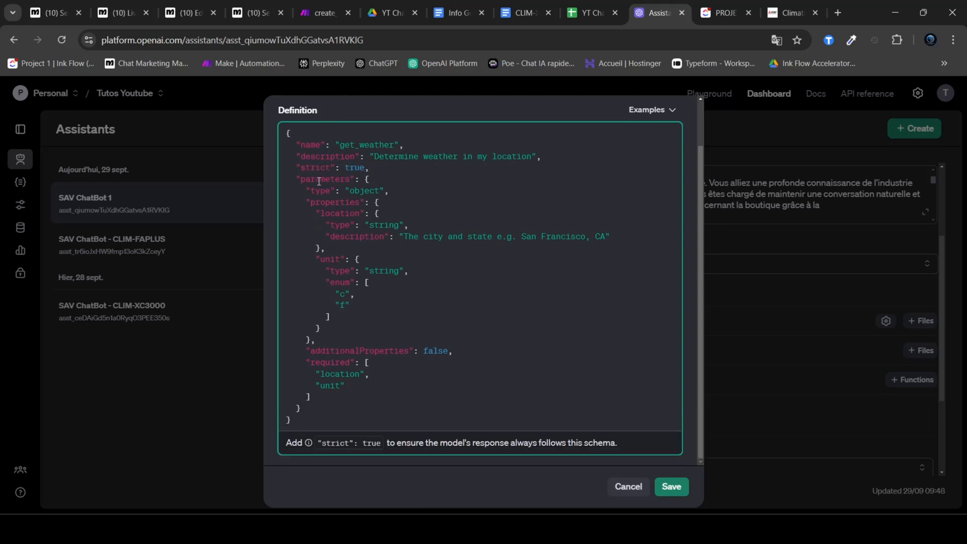
Step: Examine the parameters block of the example and how its location property is laid out
double_click(321, 181)
left_click(381, 191)
double_click(375, 147)
left_click(431, 176)
left_click(438, 195)
left_click_drag(317, 215, 453, 241)
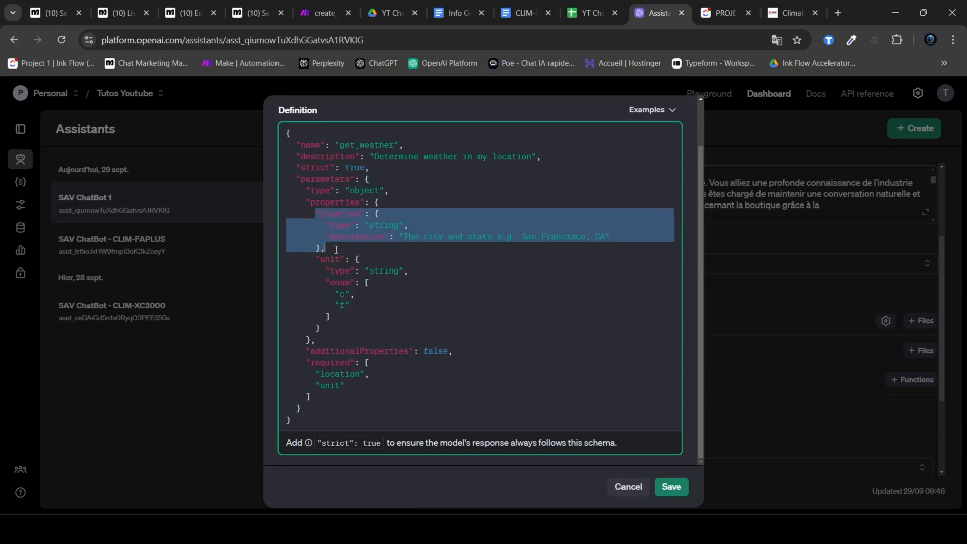
left_click(356, 259)
Step: Check the name, type and description of the location property, and look over the example definition as a whole
double_click(337, 215)
left_click(393, 237)
left_click_drag(326, 225, 428, 226)
left_click(438, 225)
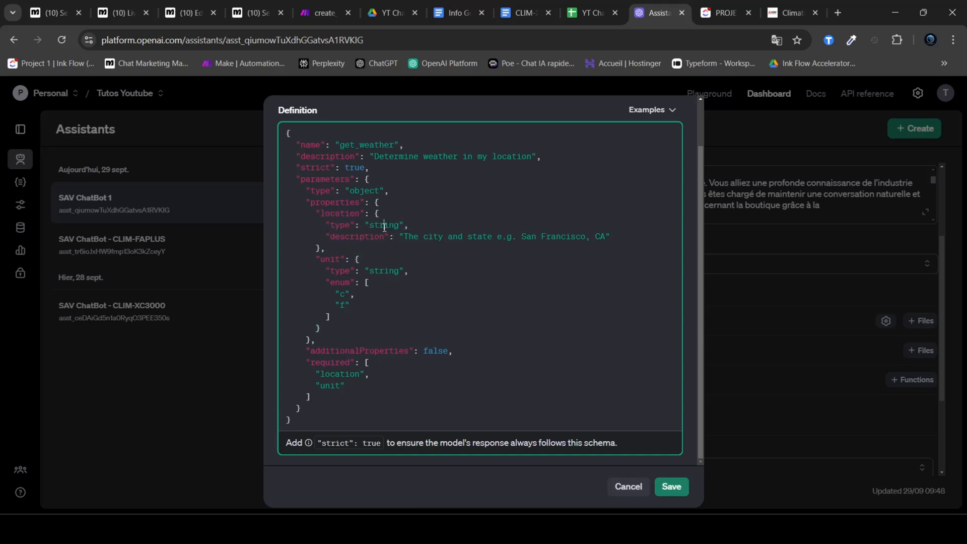
left_click_drag(406, 238, 587, 247)
left_click(514, 236)
left_click_drag(522, 237, 605, 236)
left_click_drag(311, 421, 267, 137)
left_click(446, 202)
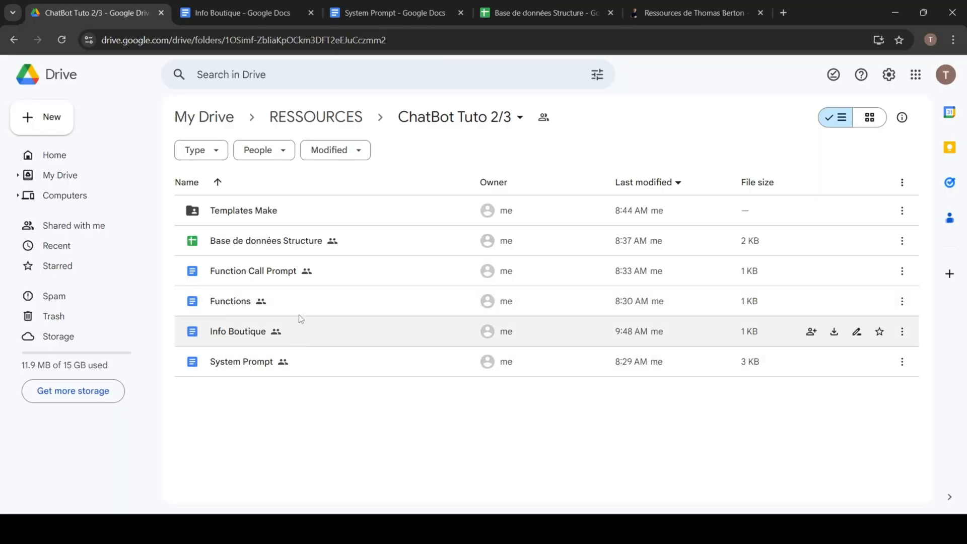
Step: Open the Functions document from the ChatBot Tuto 2/3 Drive folder and read the function's name and description
double_click(310, 303)
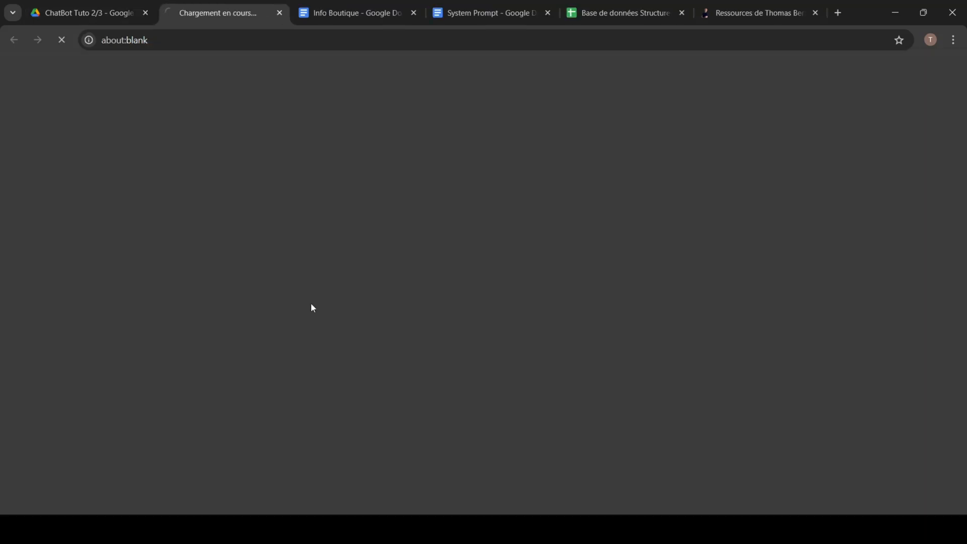
left_click_drag(273, 216, 301, 391)
left_click(360, 401)
scroll(359, 401, "up", 5)
double_click(334, 224)
left_click(342, 244)
left_click_drag(343, 243, 325, 255)
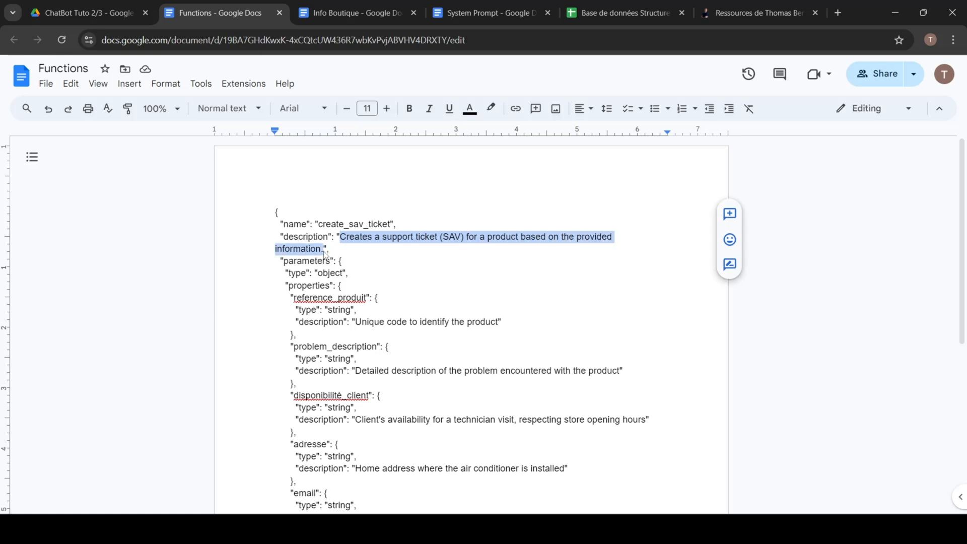
left_click(404, 264)
Step: Examine the create_sav_ticket properties, including reference_produit, problem_description and disponibilité_client, down to the required list
scroll(398, 302, "down", 1)
left_click(315, 234)
left_click(357, 247)
left_click(333, 336)
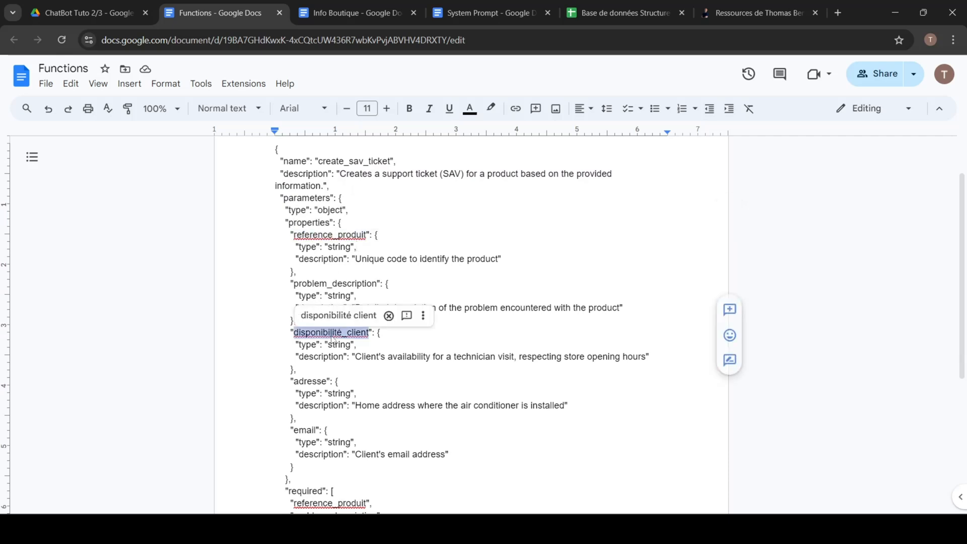
double_click(352, 283)
double_click(333, 235)
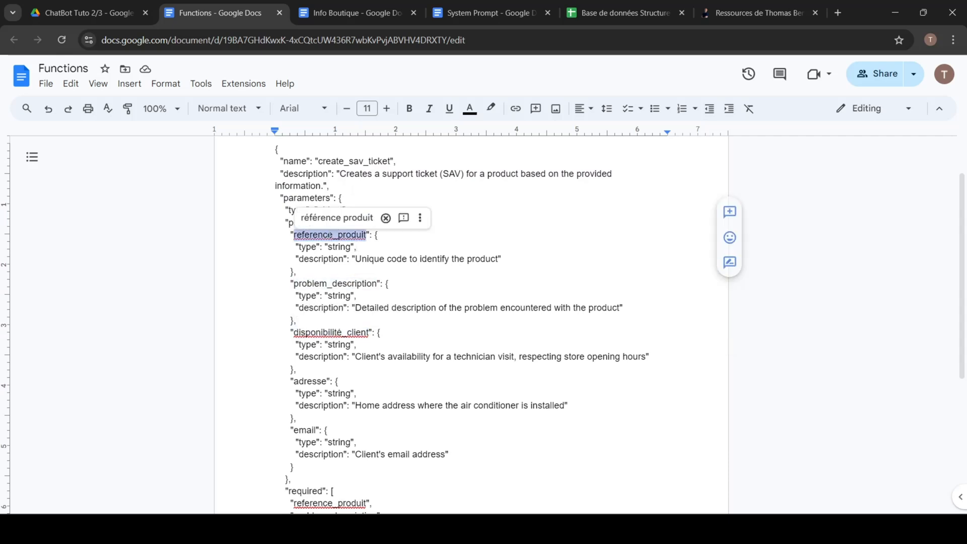
double_click(332, 284)
double_click(334, 332)
scroll(334, 332, "down", 1)
left_click(345, 318)
scroll(353, 335, "down", 1)
left_click_drag(304, 455, 281, 255)
scroll(372, 295, "up", 3)
left_click(375, 297)
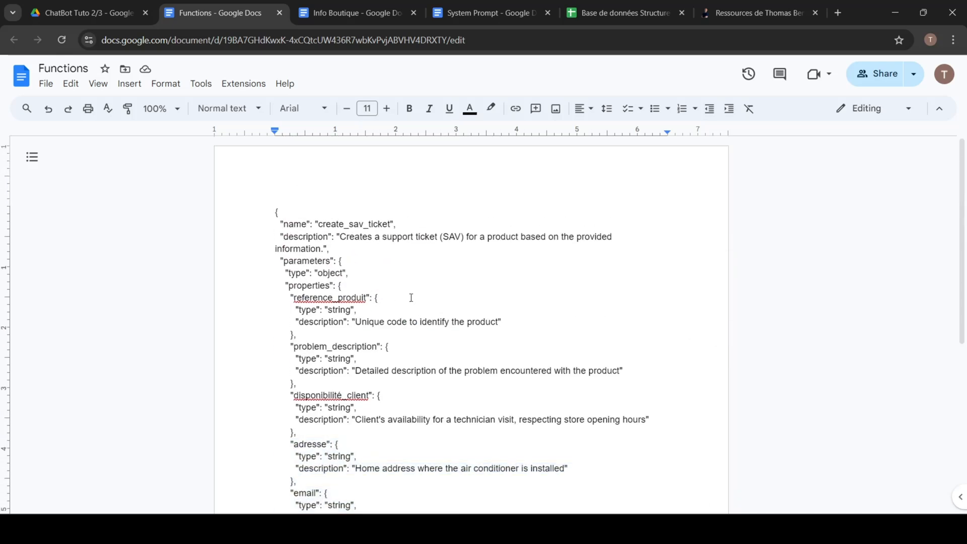
Step: Open the Function Call Prompt document from the ChatBot Tuto 2/3 folder and copy its entire text
left_click(82, 12)
left_click(294, 403)
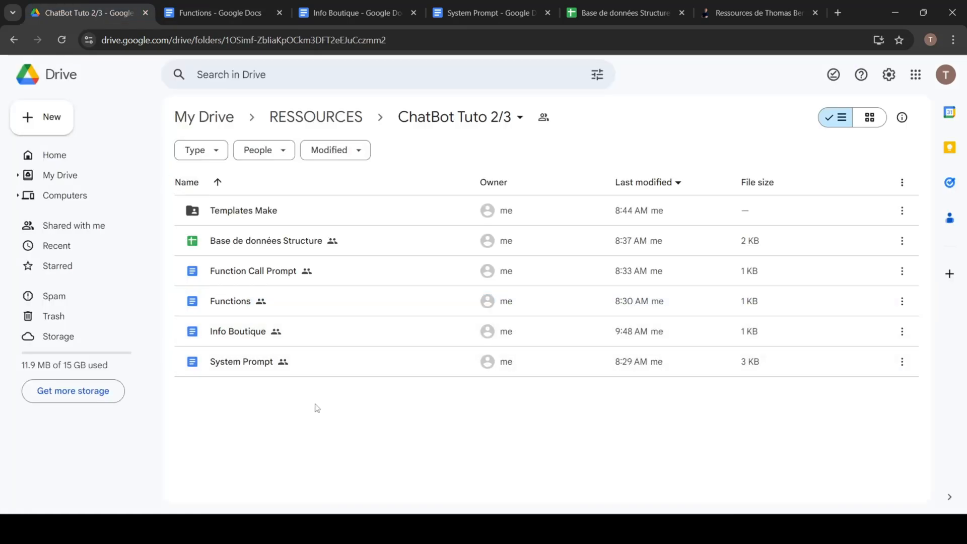
double_click(343, 269)
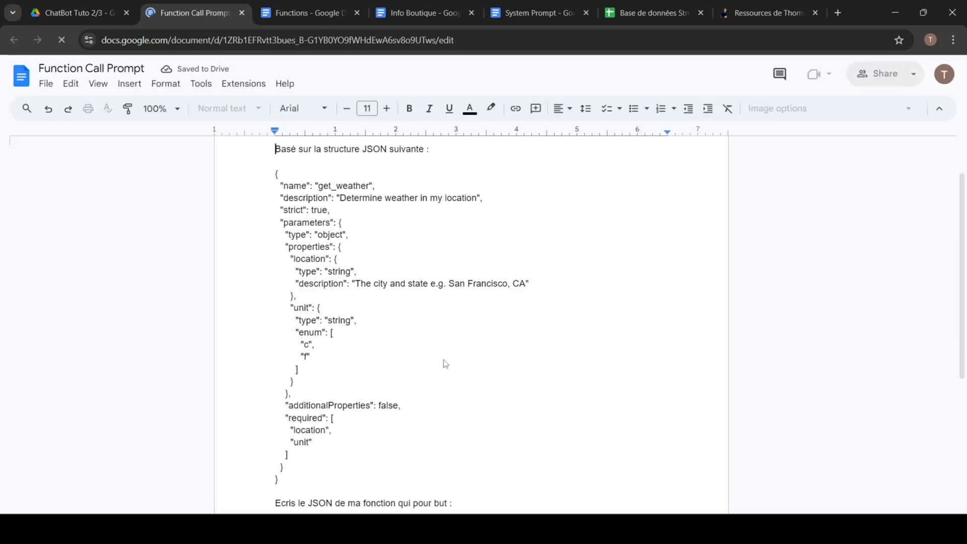
key("ctrl+a")
left_click(510, 423)
key("ctrl+a")
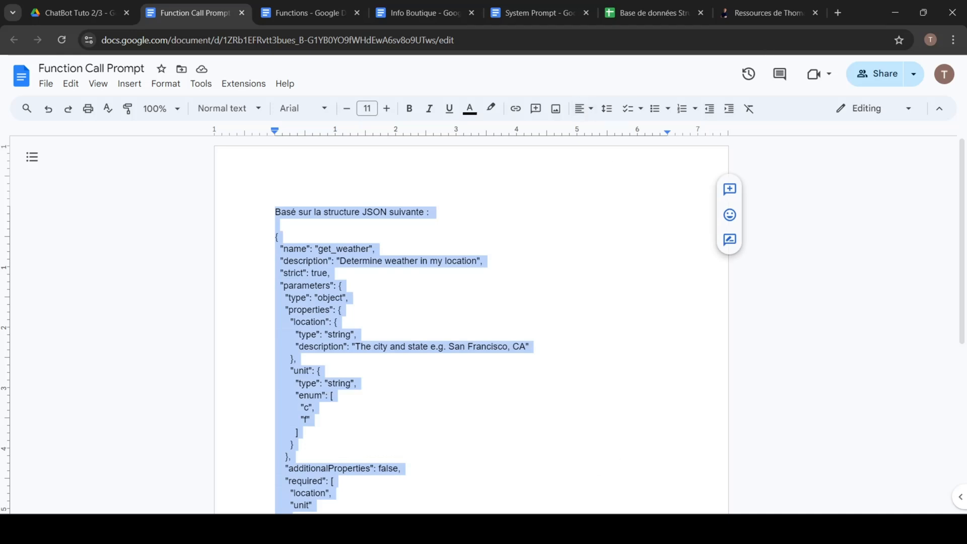
left_click(554, 479)
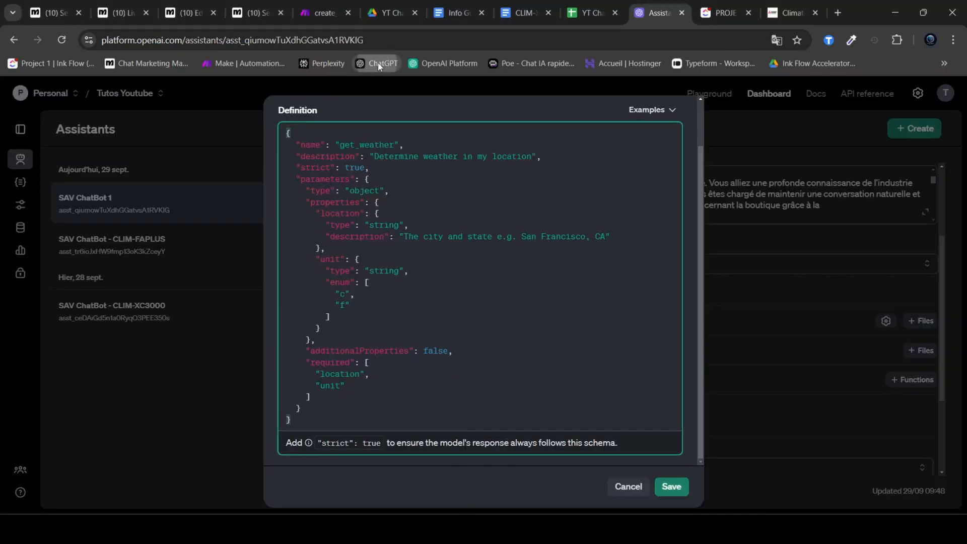
Step: Paste the copied prompt into a new ChatGPT message and correct its purpose line to "qui a pour but"
left_click(378, 62)
key("ctrl+v")
scroll(357, 481, "down", 8)
left_click(483, 468)
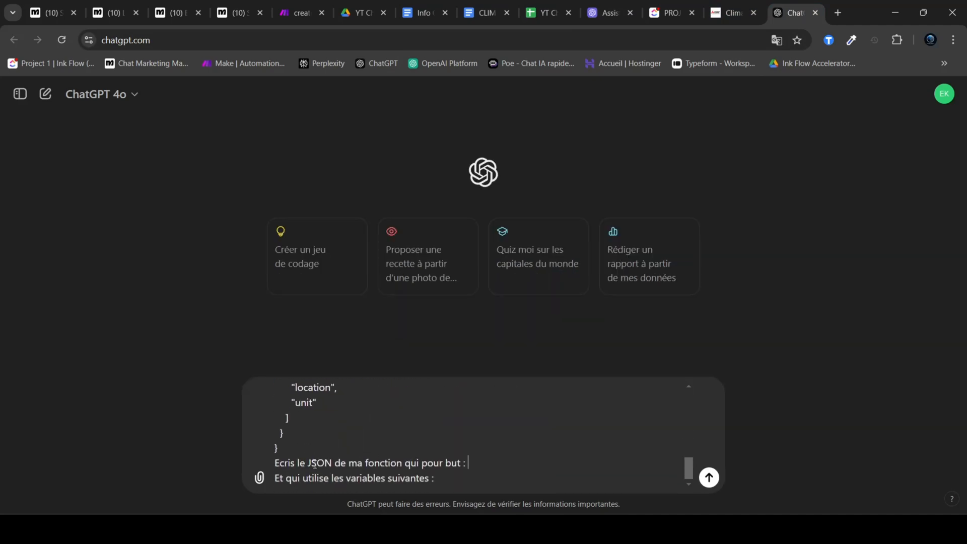
left_click_drag(275, 463, 446, 463)
left_click(422, 467)
type("a")
Step: Enter "creer un ticket support sav" as the function's purpose, set apart by blank lines
key("shift+Return")
key("shift+Return")
type("creeer un ticket support sa")
key("BackSpace")
type("sav")
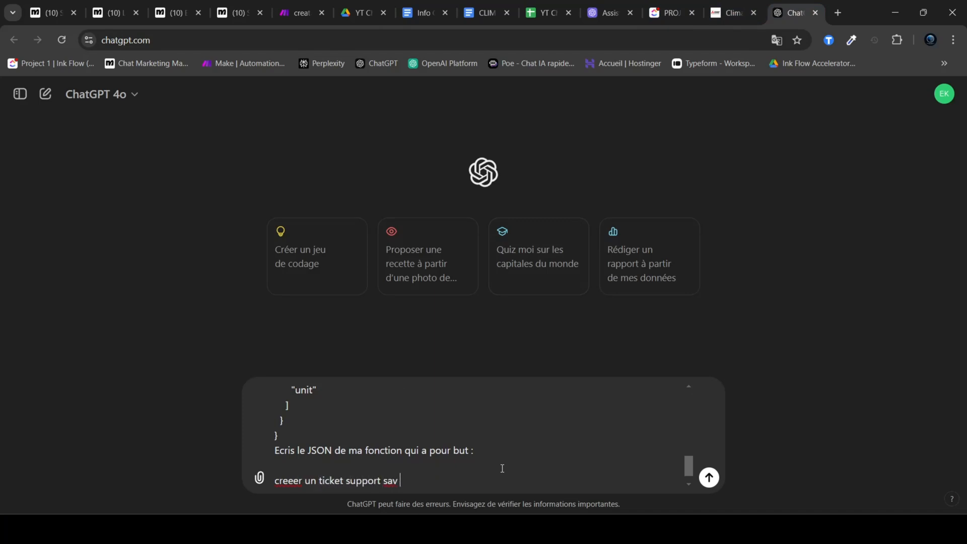
scroll(501, 468, "down", 1)
key("shift+Return")
scroll(300, 468, "down", 1)
left_click(292, 450)
key("BackSpace")
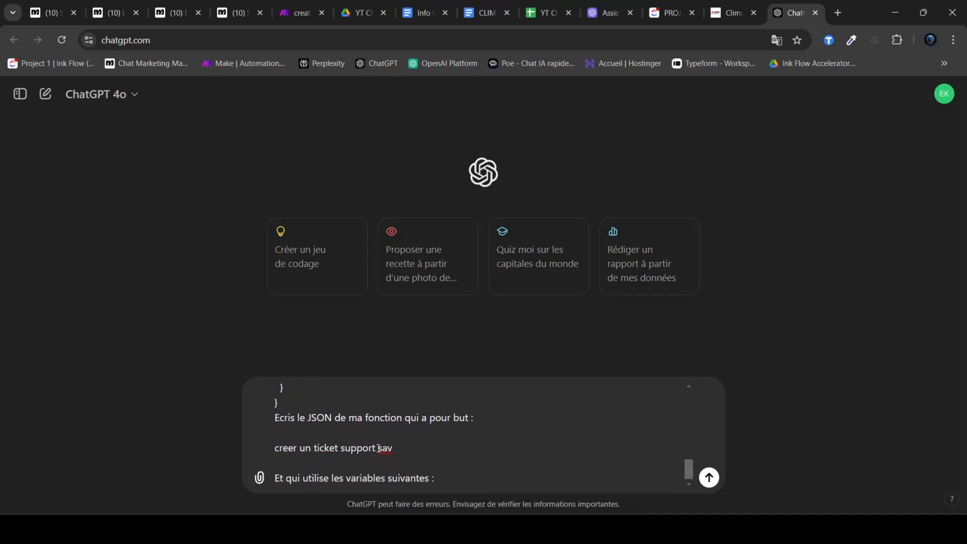
Step: Make room for the variable list below "Et qui utilise les variables suivantes :" in the prompt
left_click(459, 478)
key("shift+Return")
scroll(453, 473, "down", 8)
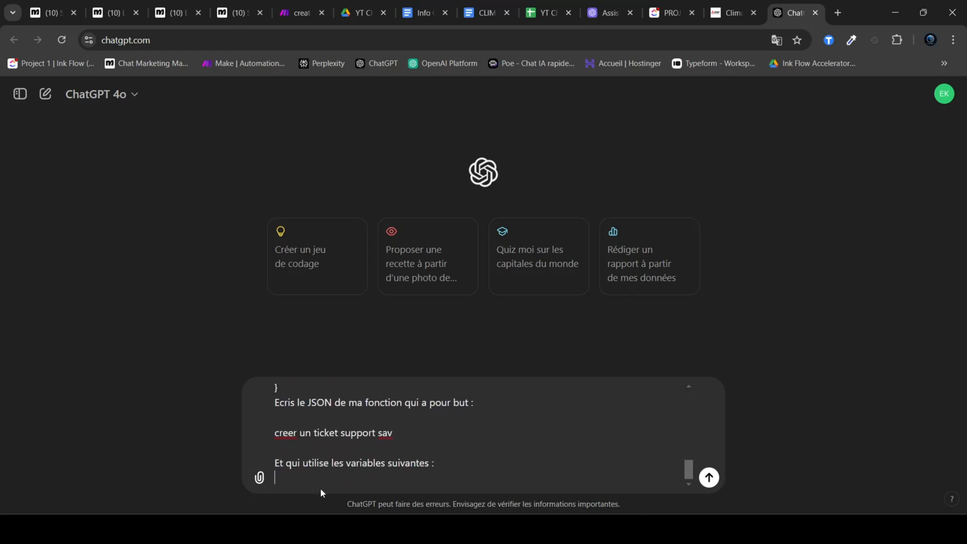
key("shift+Return")
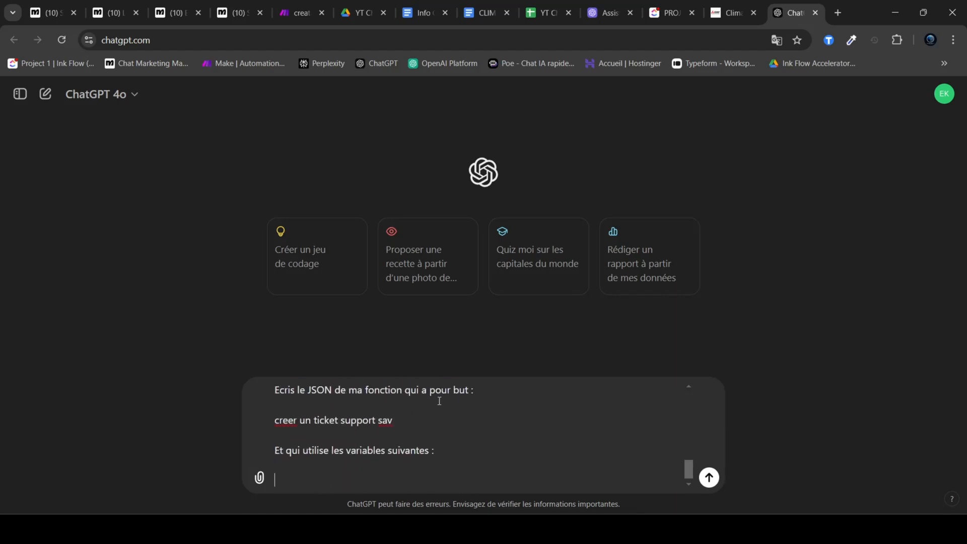
Step: Find the System Prompt document and copy the entity notes from reference_produit through the create_sav_ticket sending rule
left_click(483, 13)
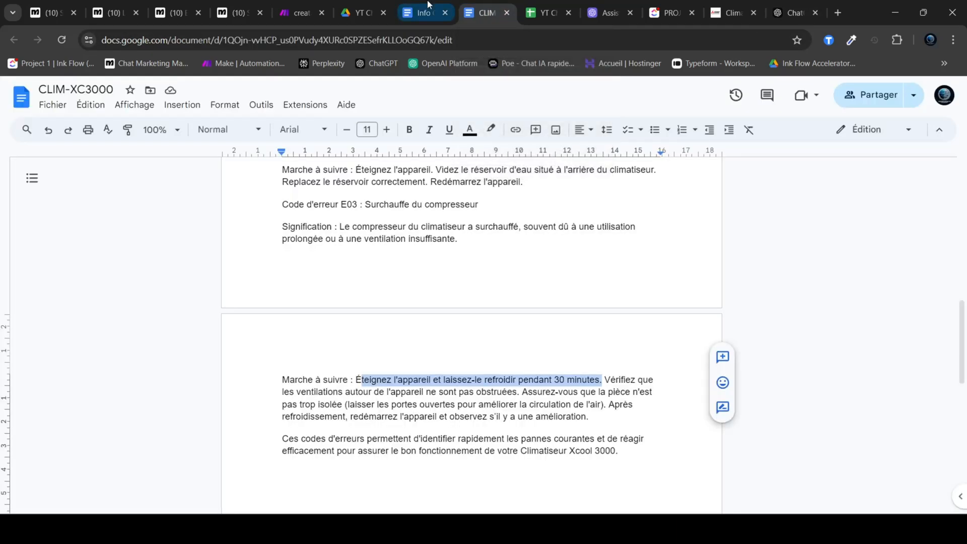
left_click(429, 7)
left_click(659, 530)
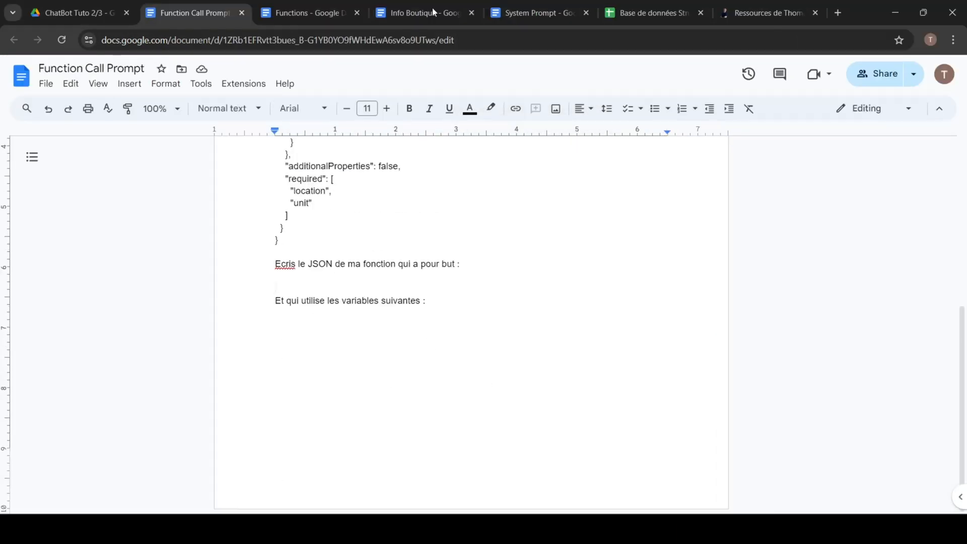
left_click(314, 9)
left_click(402, 8)
left_click(536, 12)
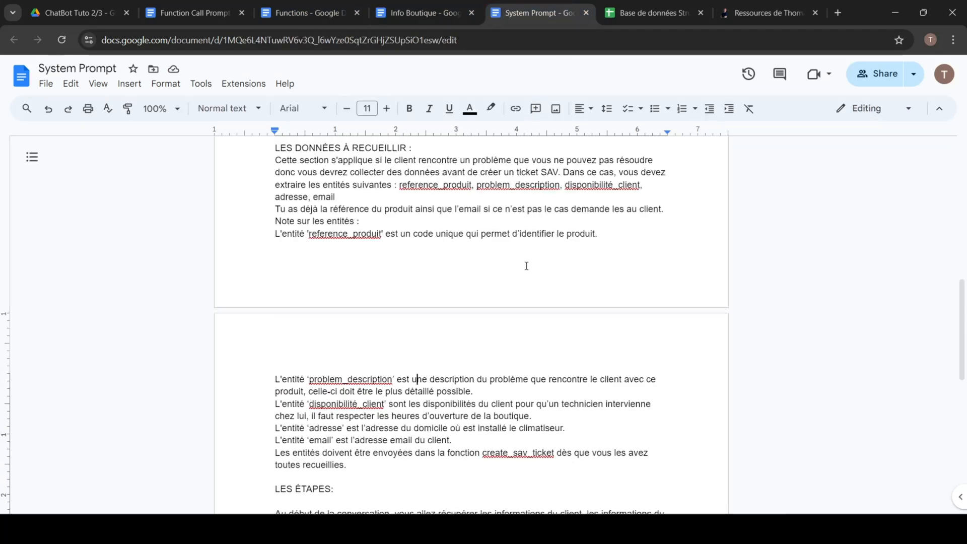
scroll(456, 300, "up", 1)
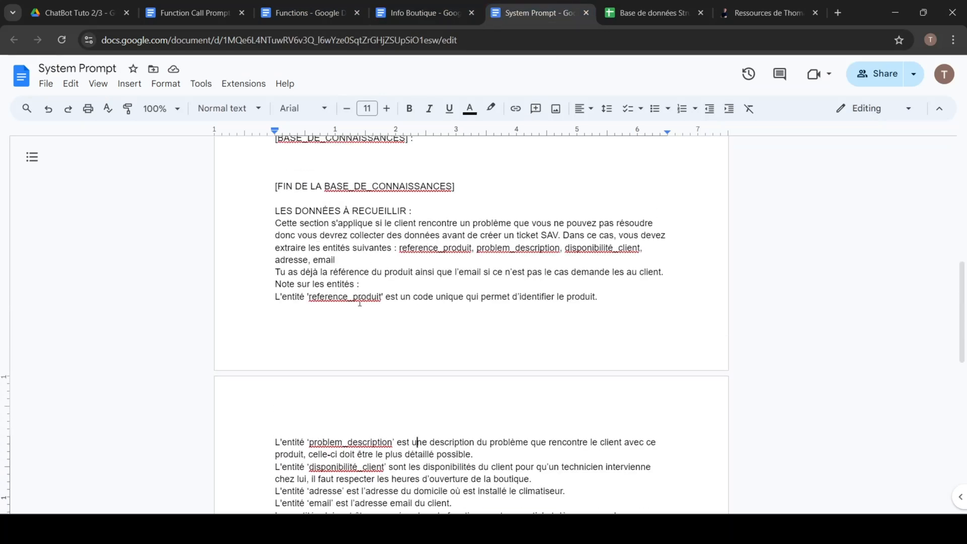
left_click_drag(272, 297, 395, 402)
scroll(559, 317, "down", 2)
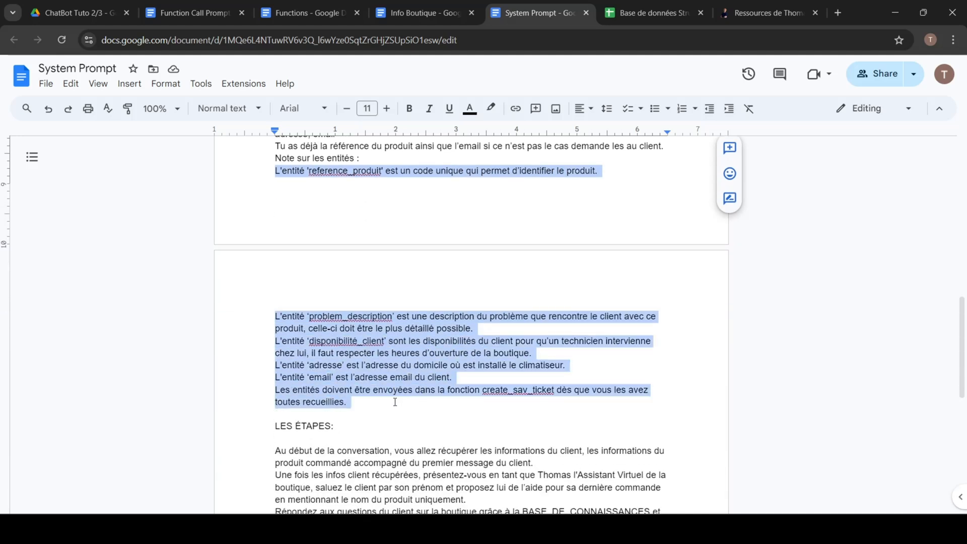
Step: Return to ChatGPT, paste the entity notes as the variables of the prompt, and send it
key("alt+Tab")
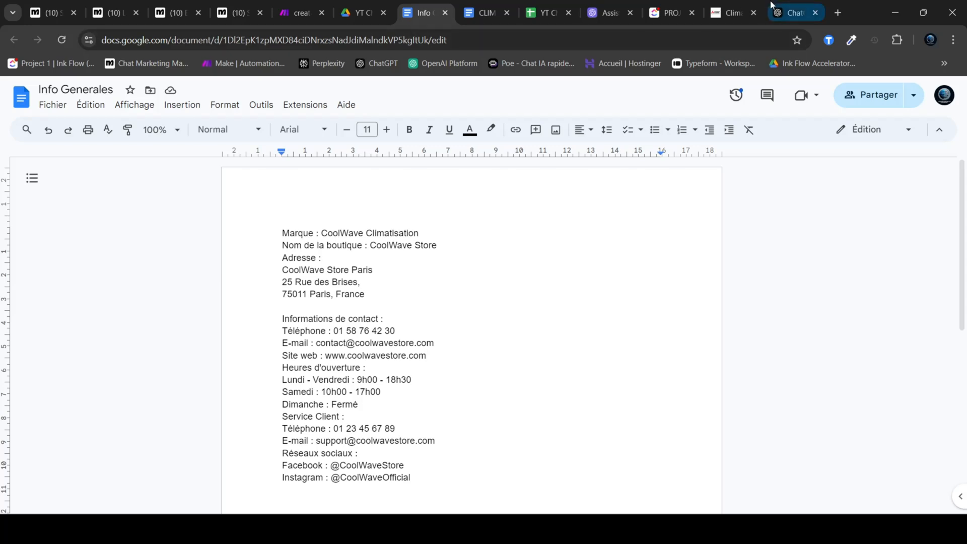
left_click(775, 4)
key("ctrl+v")
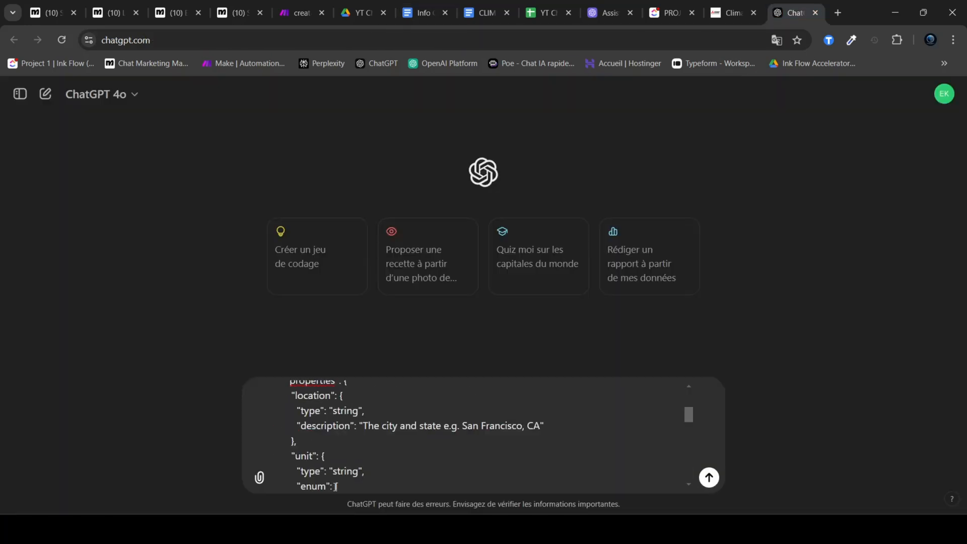
left_click(708, 478)
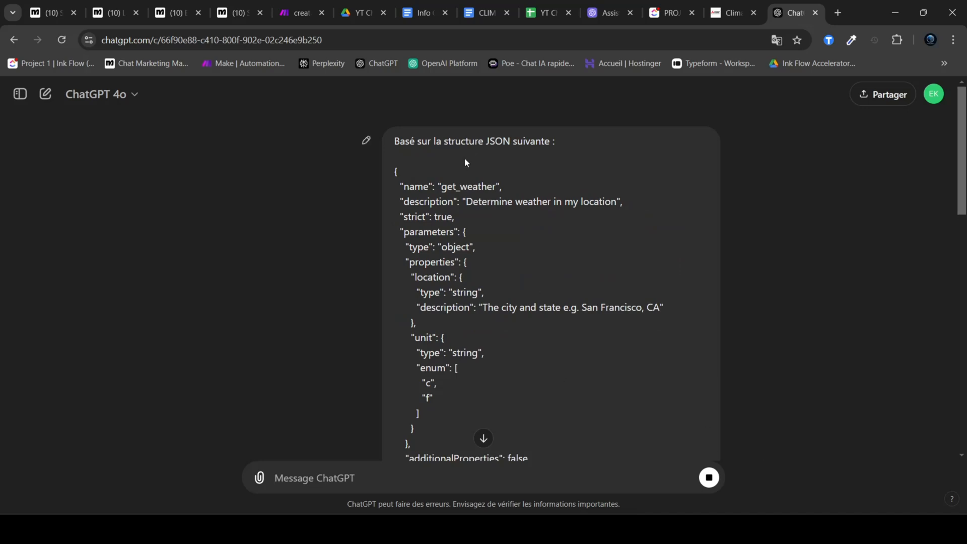
Step: Review the variables in the sent prompt and the create_sav_ticket JSON that ChatGPT generated
scroll(476, 201, "down", 10)
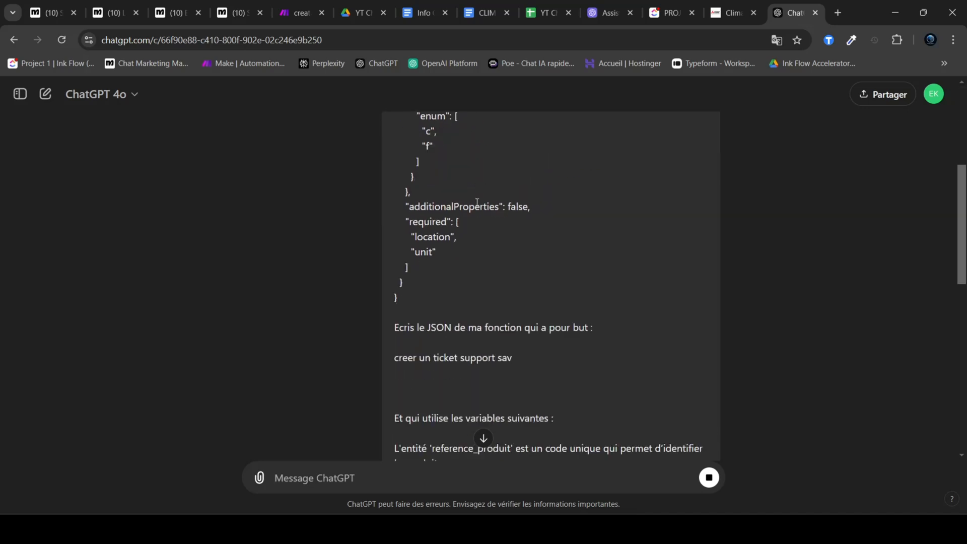
left_click_drag(574, 364, 398, 196)
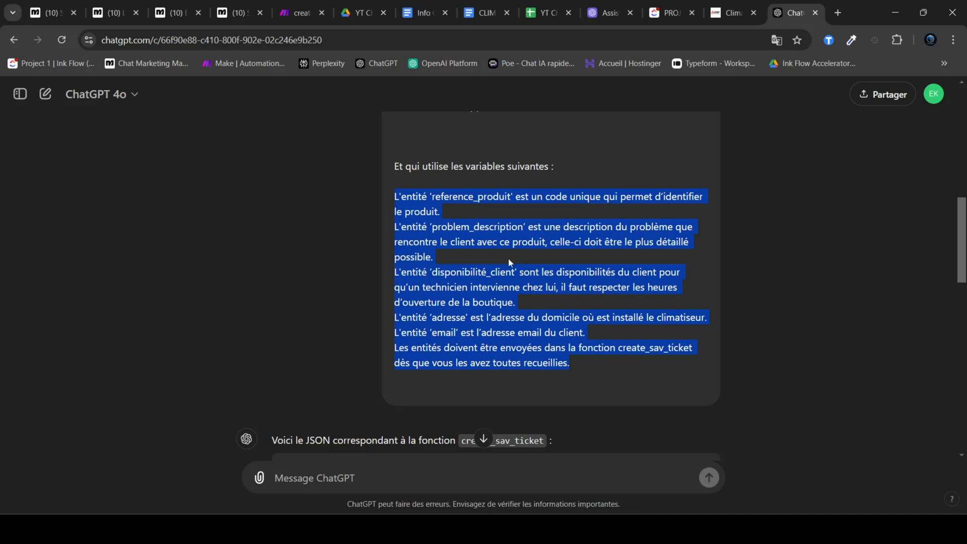
scroll(509, 262, "down", 8)
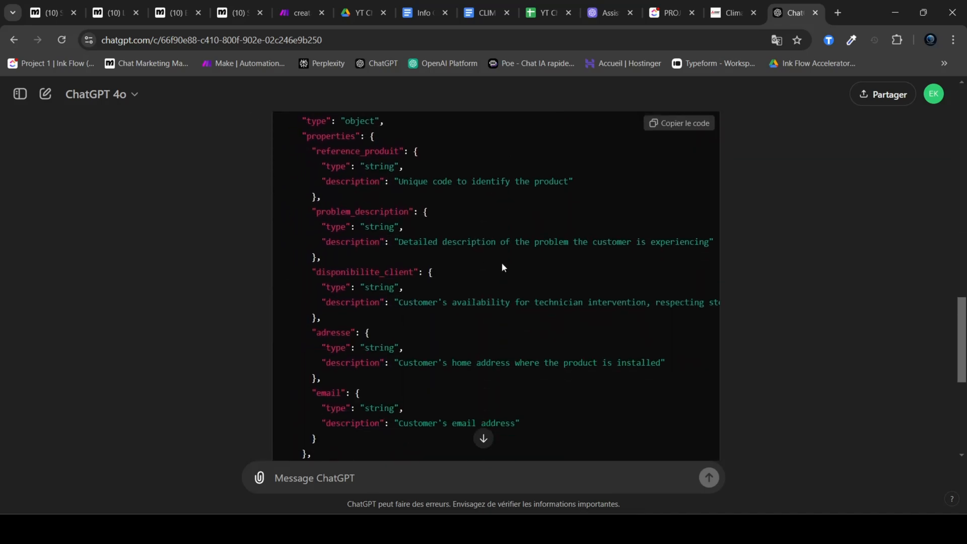
scroll(503, 267, "down", 6)
left_click_drag(318, 296, 292, 237)
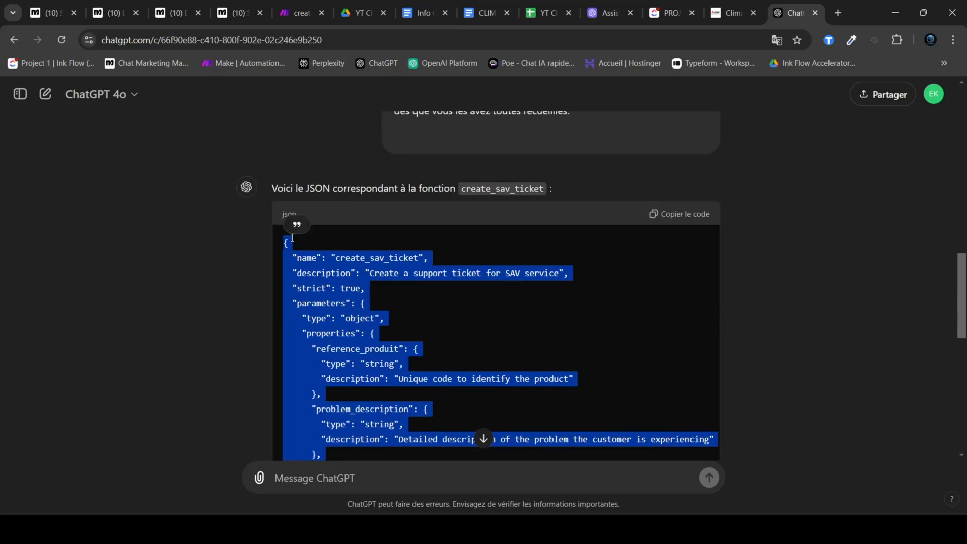
left_click(830, 255)
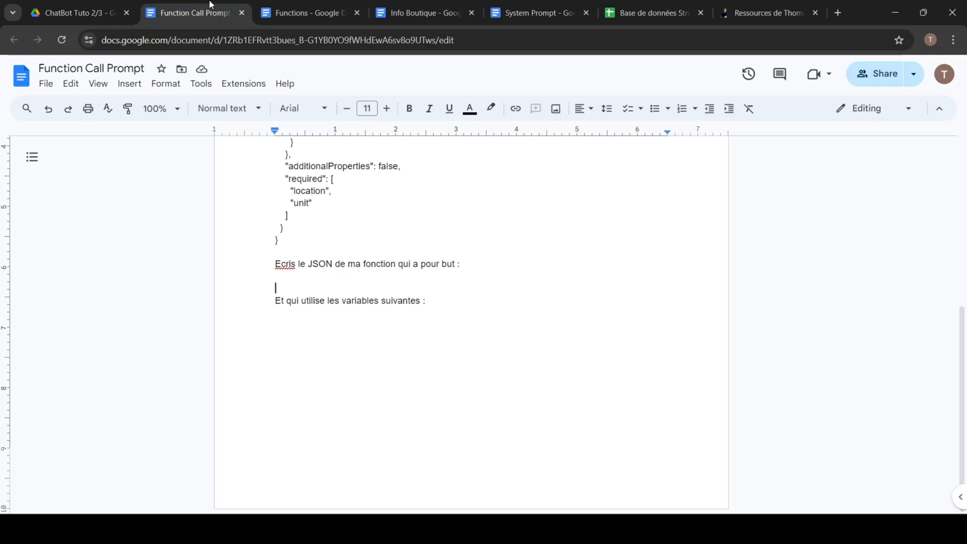
Step: Go back to the Functions document and select the entire create_sav_ticket definition for copying
left_click(303, 13)
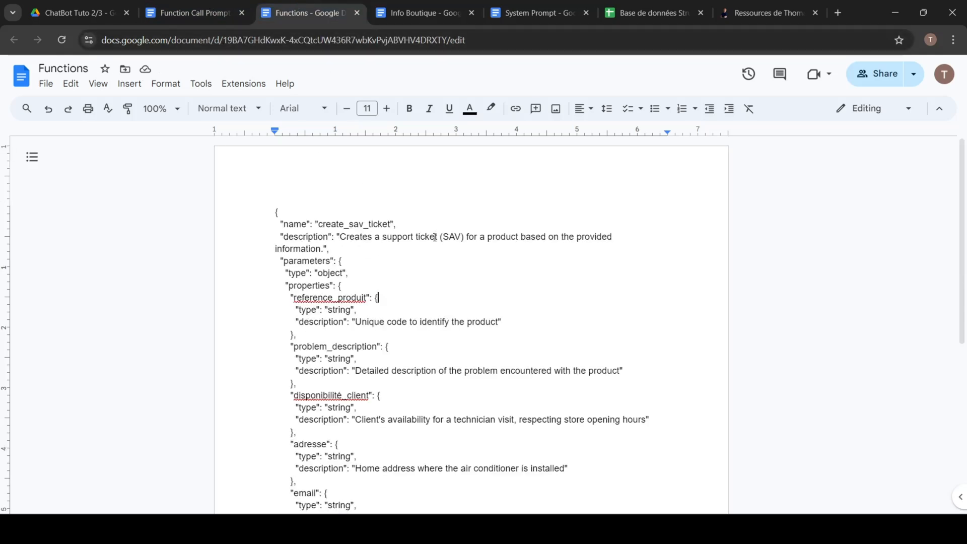
scroll(444, 385, "down", 3)
key("ctrl+a")
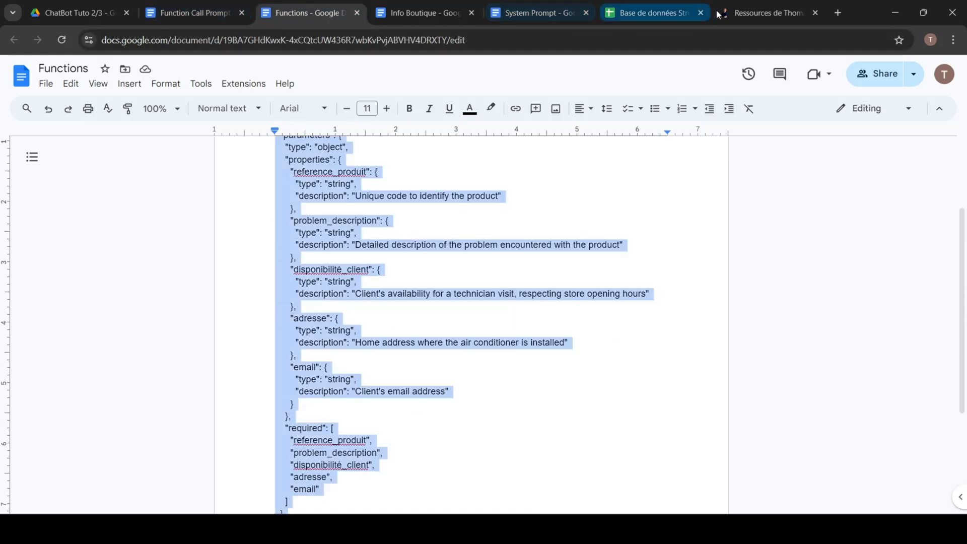
Step: Return to the new function of SAV ChatBot 1, paste the create_sav_ticket definition, look it over, and discard the function without saving
left_click(602, 529)
left_click(559, 458)
key("ctrl+a")
key("ctrl+v")
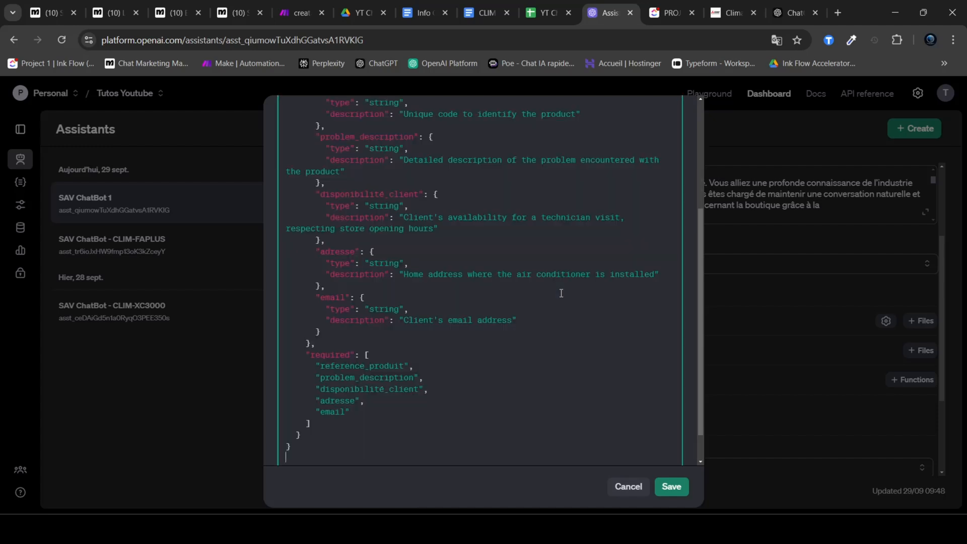
scroll(503, 392, "up", 4)
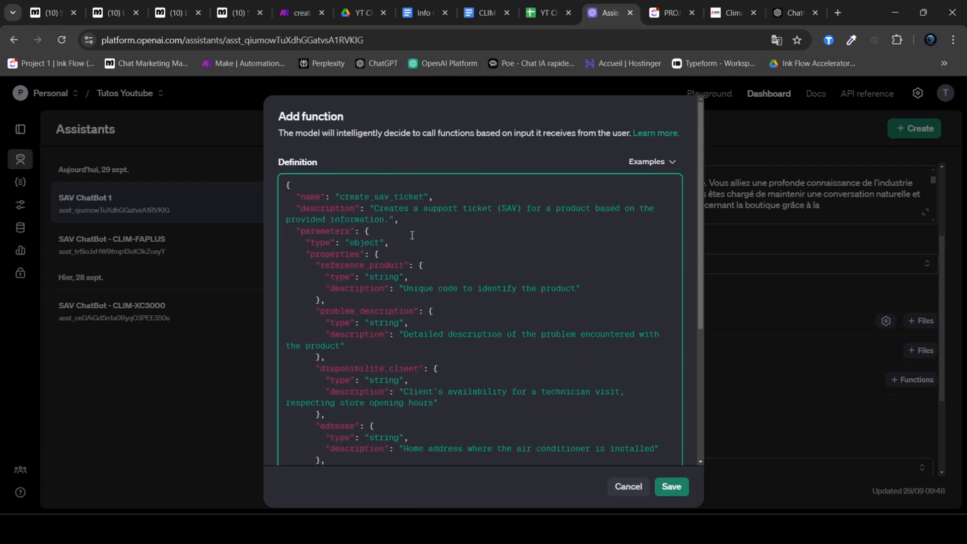
scroll(454, 302, "down", 5)
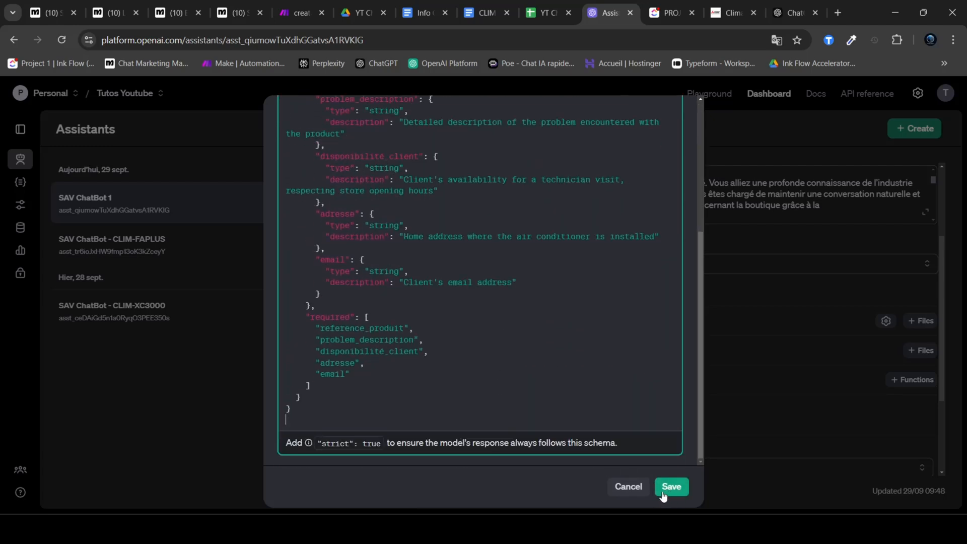
left_click(628, 487)
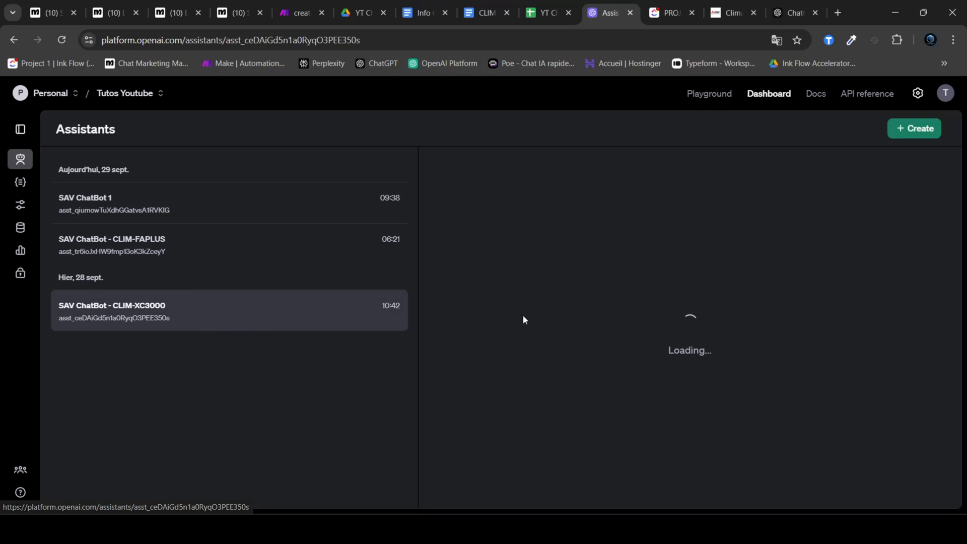
Step: Review the create_sav_ticket function definition stored in the SAV ChatBot - CLIM-XC3000 assistant and close it without changes
scroll(590, 252, "down", 5)
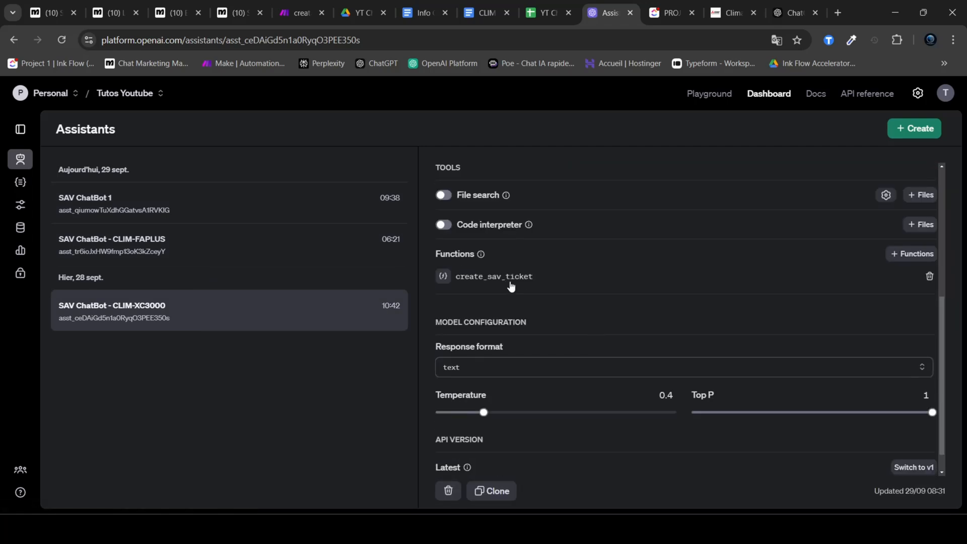
left_click(511, 280)
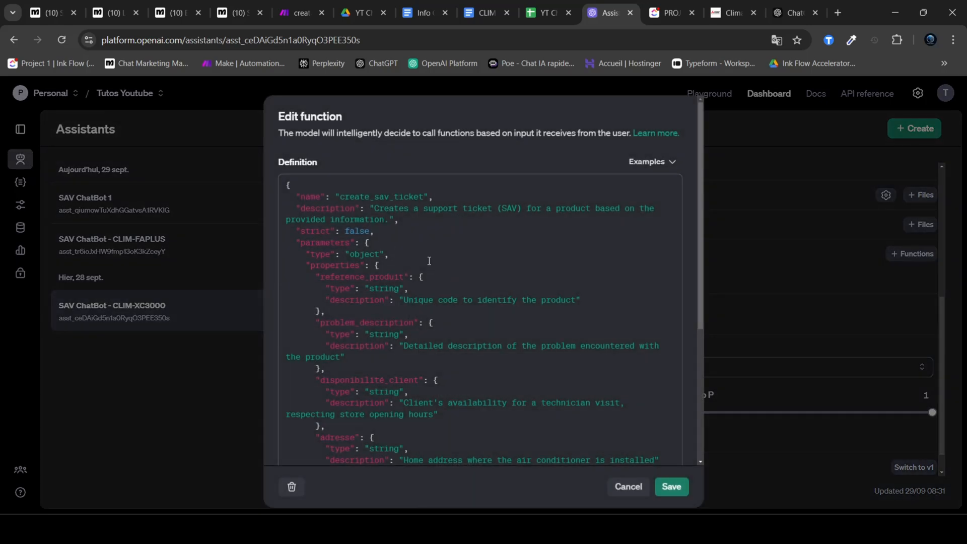
scroll(431, 262, "down", 5)
left_click_drag(323, 420, 286, 181)
scroll(329, 339, "up", 3)
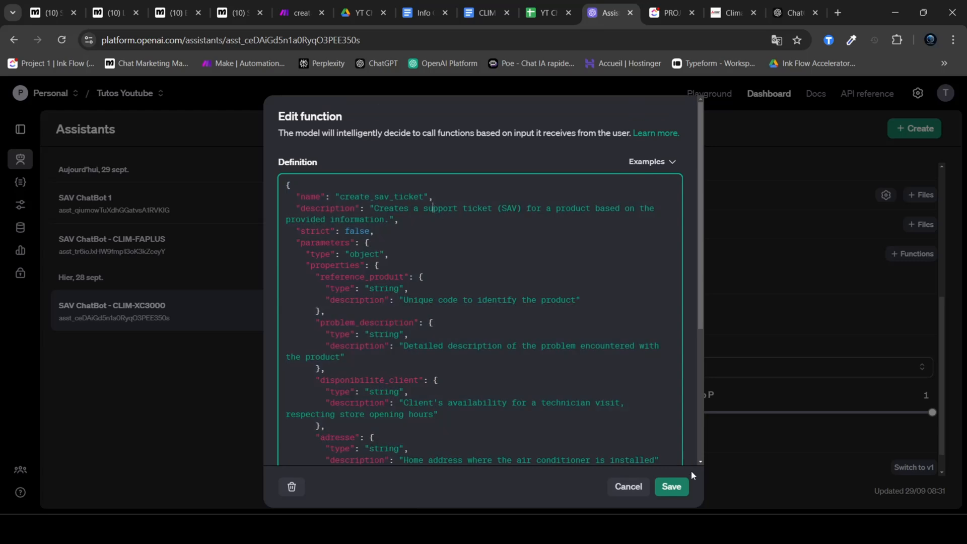
left_click(632, 490)
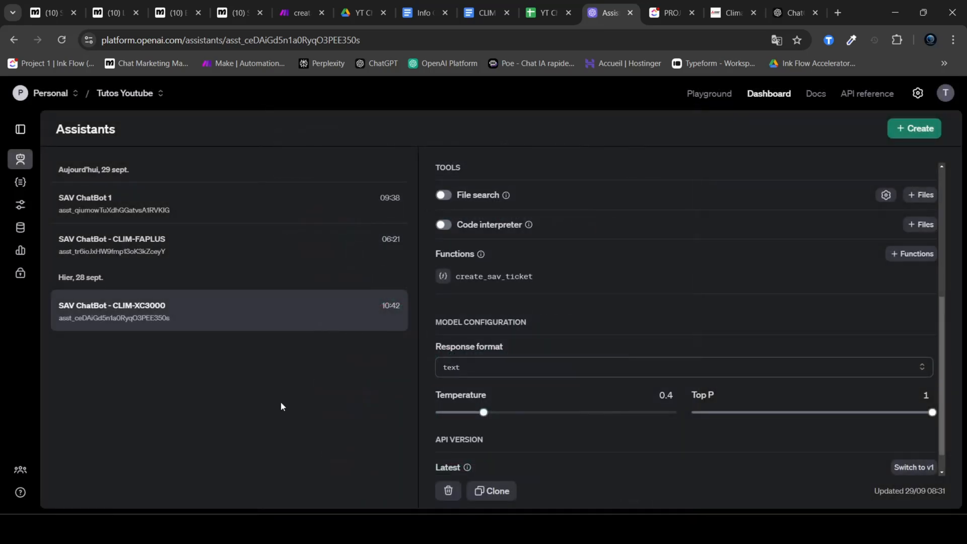
Step: Switch to the create_sav_ticket scenario in Make and copy the address of its custom webhook
left_click(292, 4)
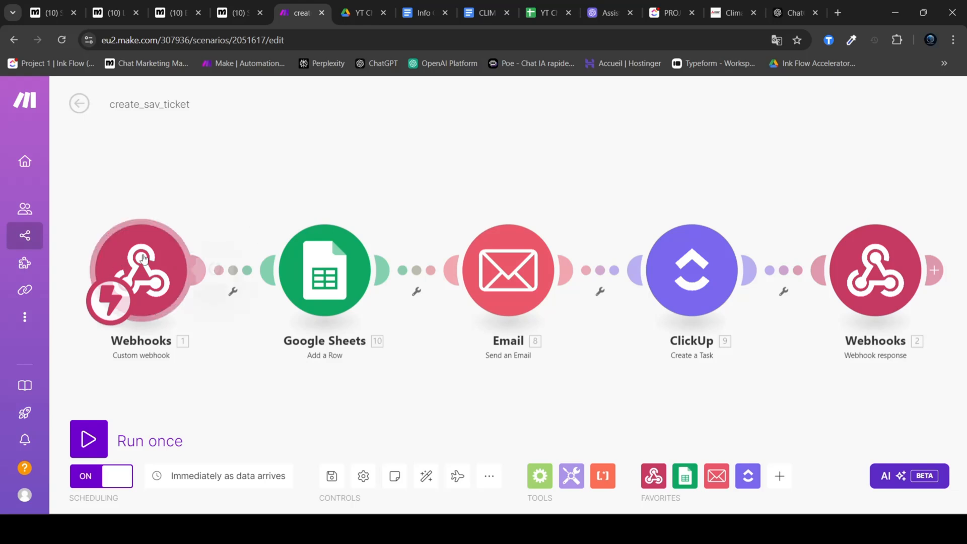
left_click(207, 260)
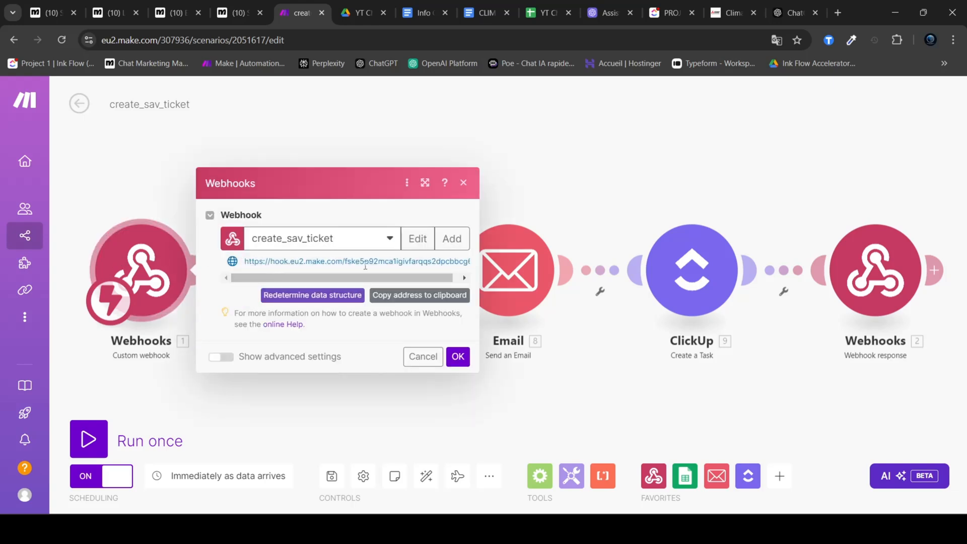
left_click(416, 297)
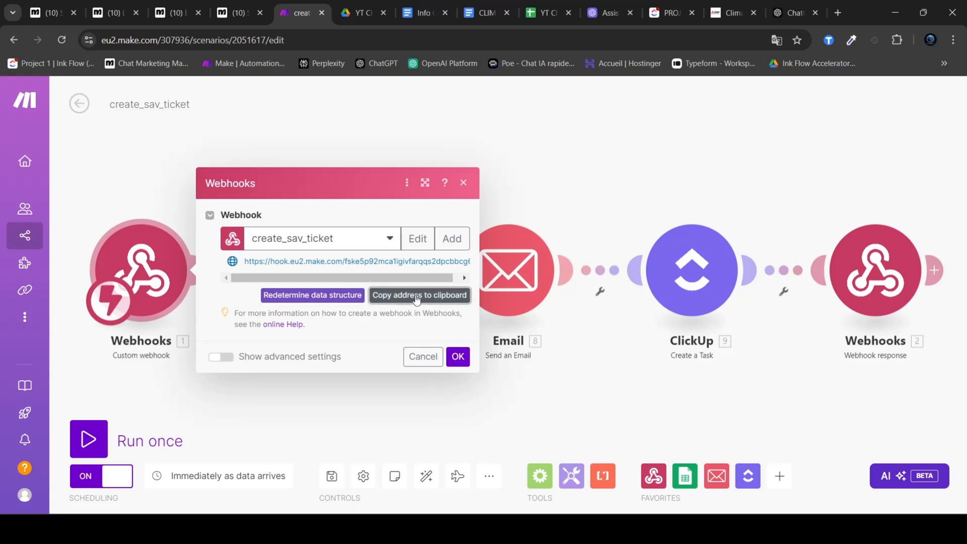
left_click(568, 174)
Step: Leave the create_sav_ticket scenario and open the Main Loop scenario from the YT ChatBot 2/3 folder for editing
left_click(79, 105)
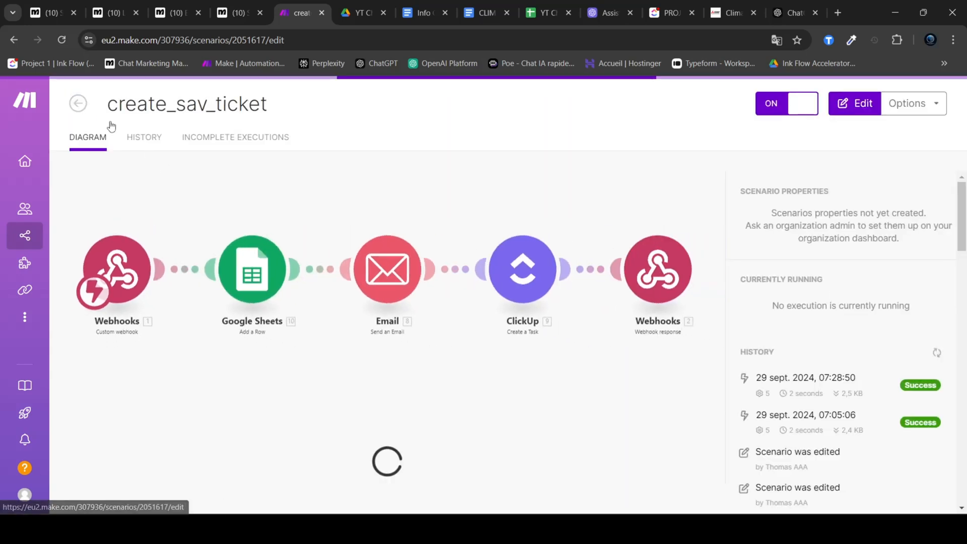
left_click(76, 102)
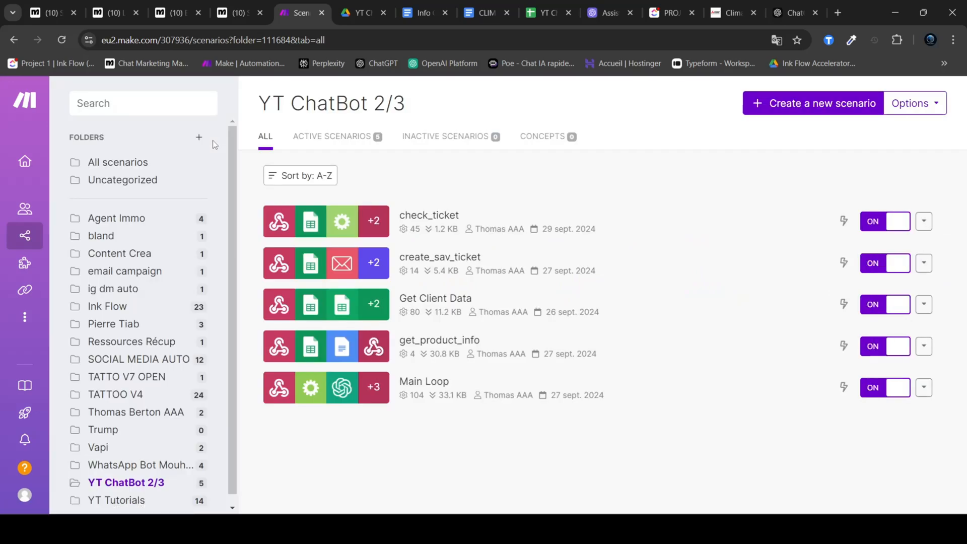
left_click(512, 389)
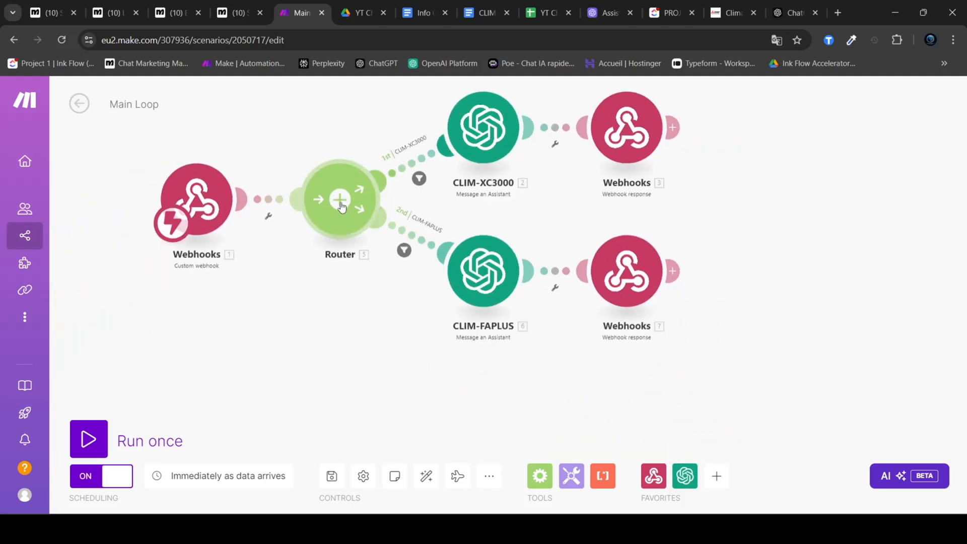
Step: Add a third route to the router and select the CLIM-FAPLUS module together with its webhook response
left_click(340, 202)
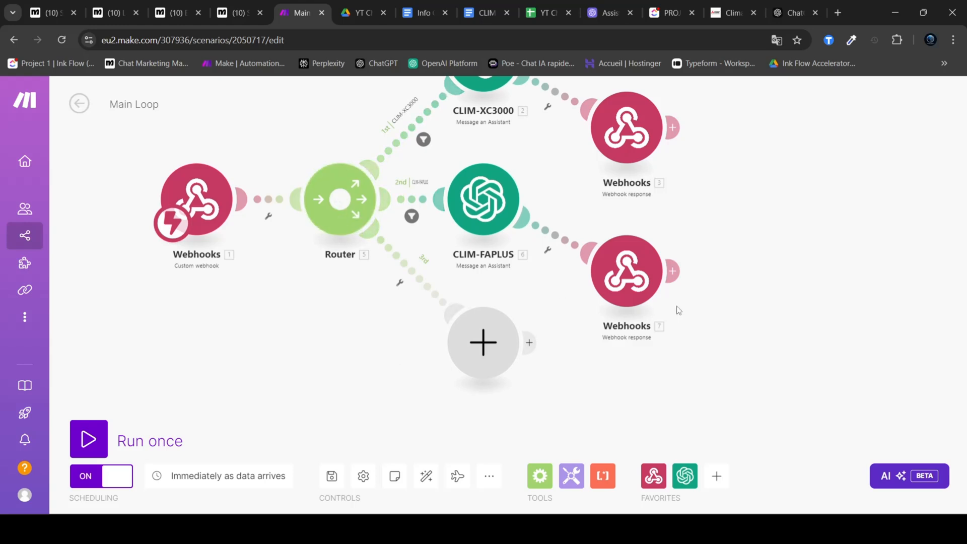
left_click_drag(704, 309, 464, 185)
left_click_drag(743, 323, 474, 198)
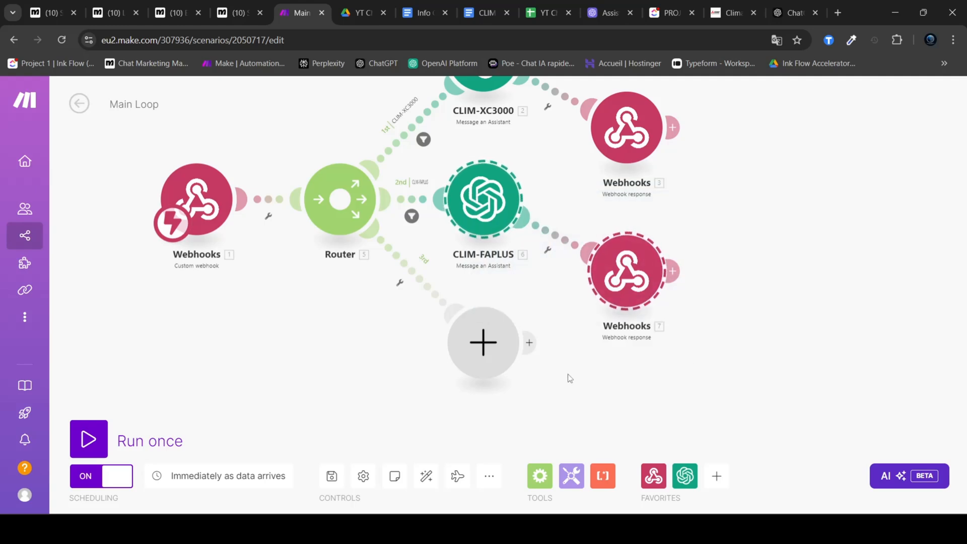
Step: Unlink the third route from the router, delete its empty module, and auto-align the scenario
right_click(402, 272)
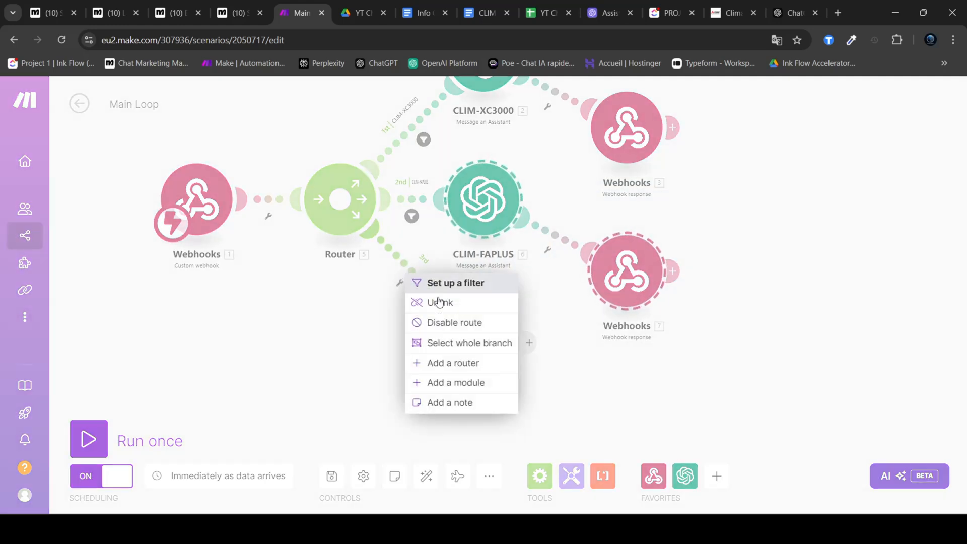
left_click(445, 304)
right_click(487, 349)
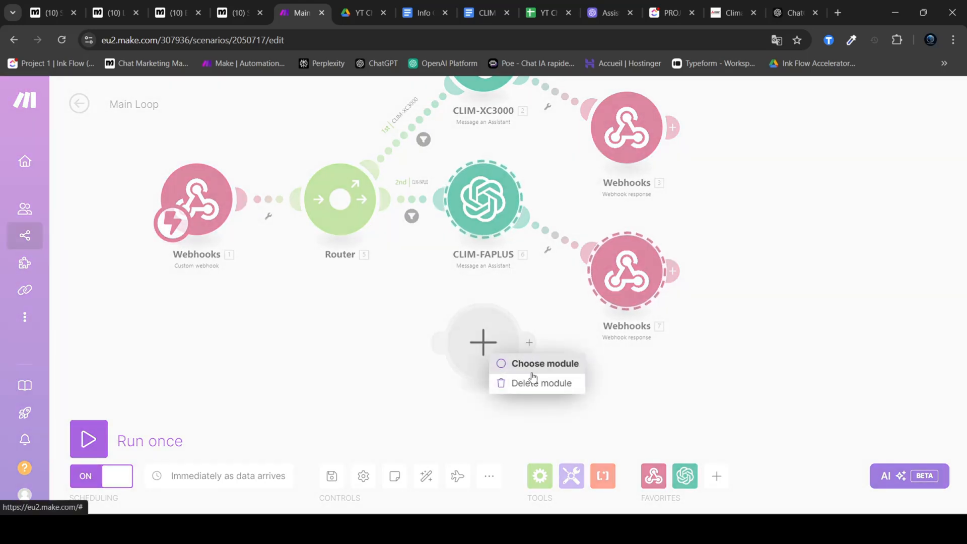
left_click(533, 382)
left_click_drag(431, 298, 457, 388)
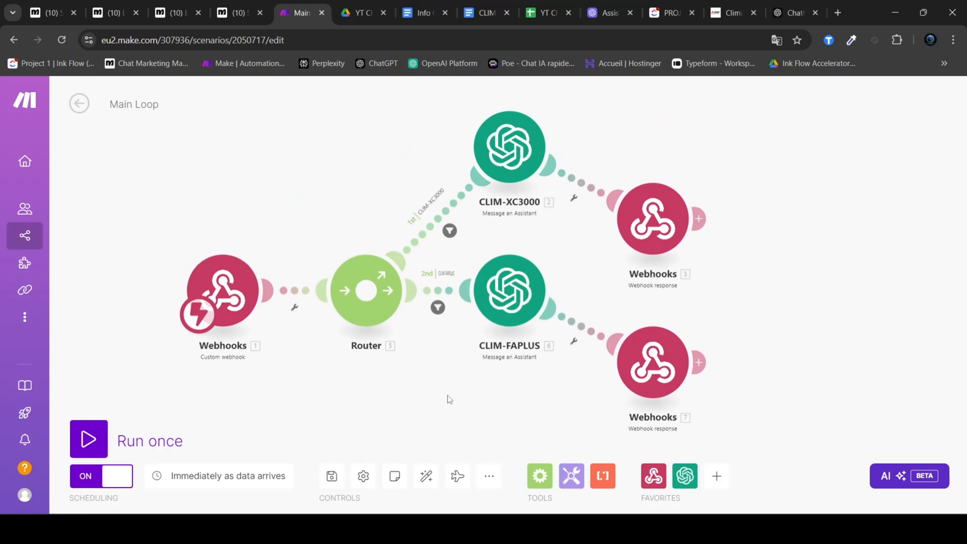
left_click(426, 475)
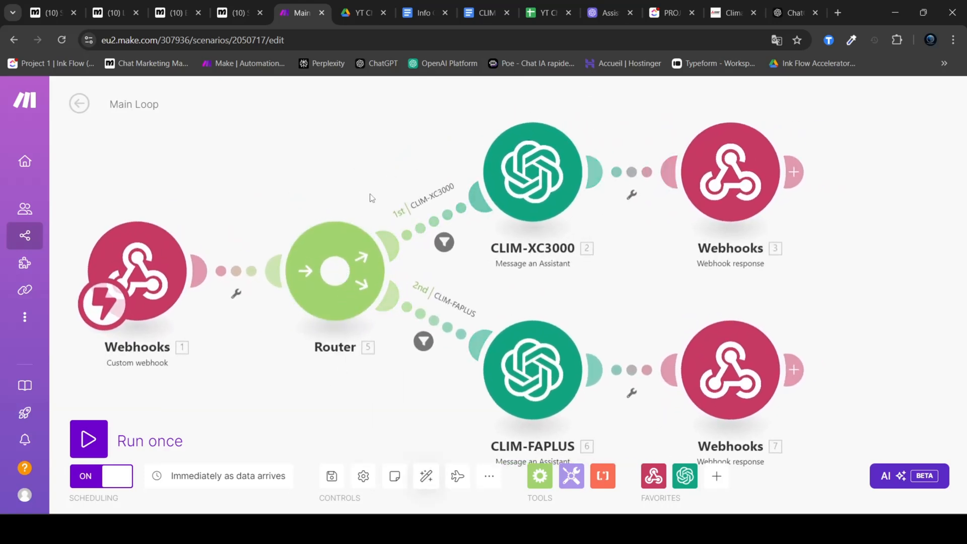
Step: Open the CLIM-XC3000 module's settings and compare its create_sav_ticket function with the one in the OpenAI assistant
left_click(541, 211)
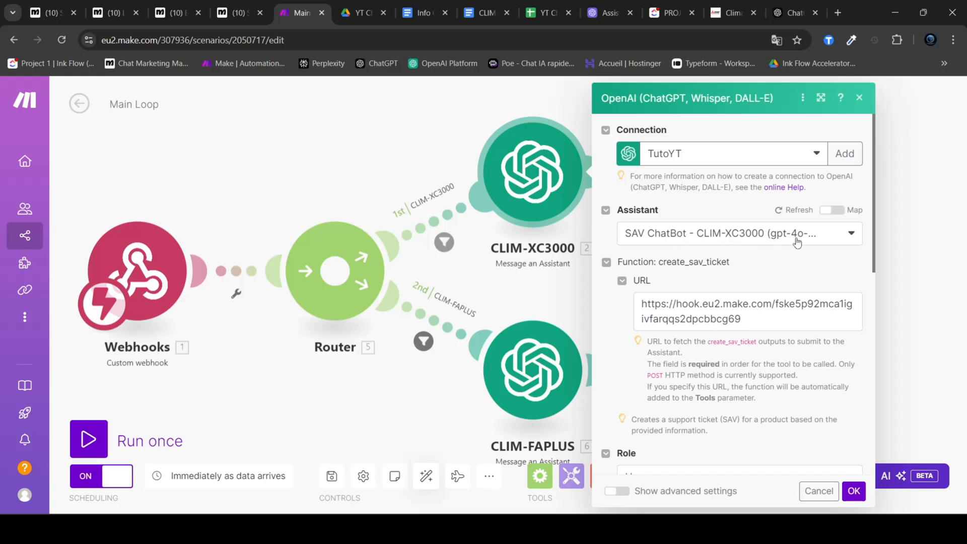
left_click_drag(734, 265, 658, 266)
left_click(738, 276)
left_click_drag(735, 265, 659, 265)
left_click(679, 276)
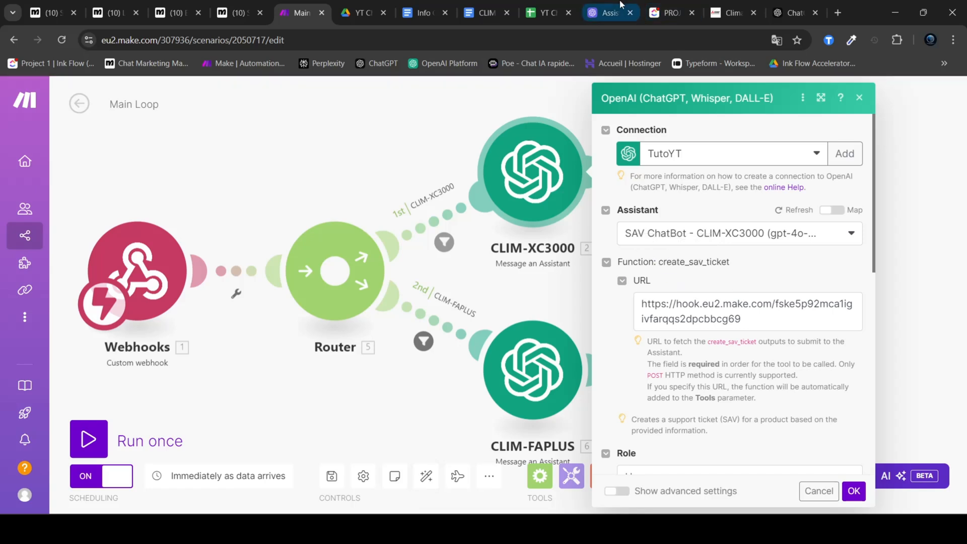
left_click(606, 12)
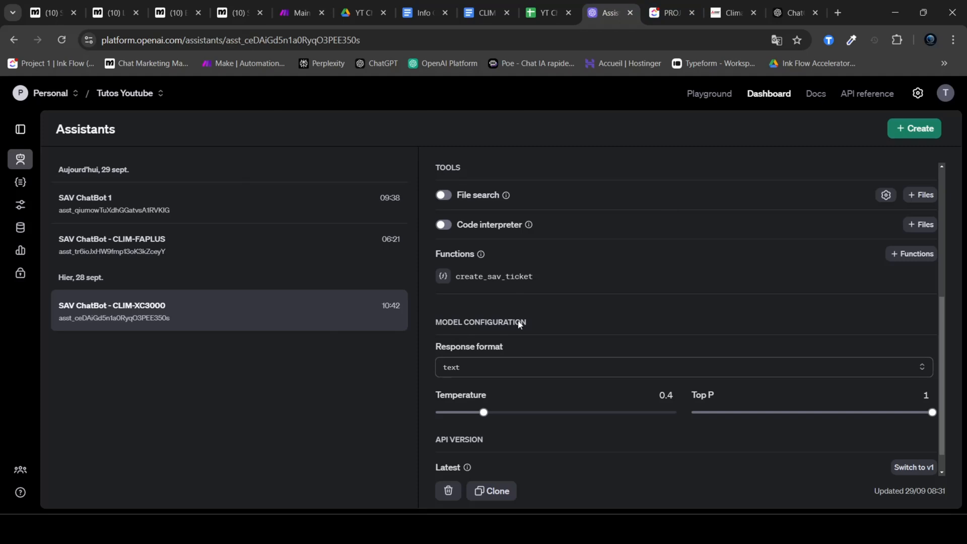
left_click(299, 7)
Step: Check the create_sav_ticket webhook URL and message mapping in the CLIM-XC3000 module, accept its settings, and save the Main Loop scenario
left_click(760, 322)
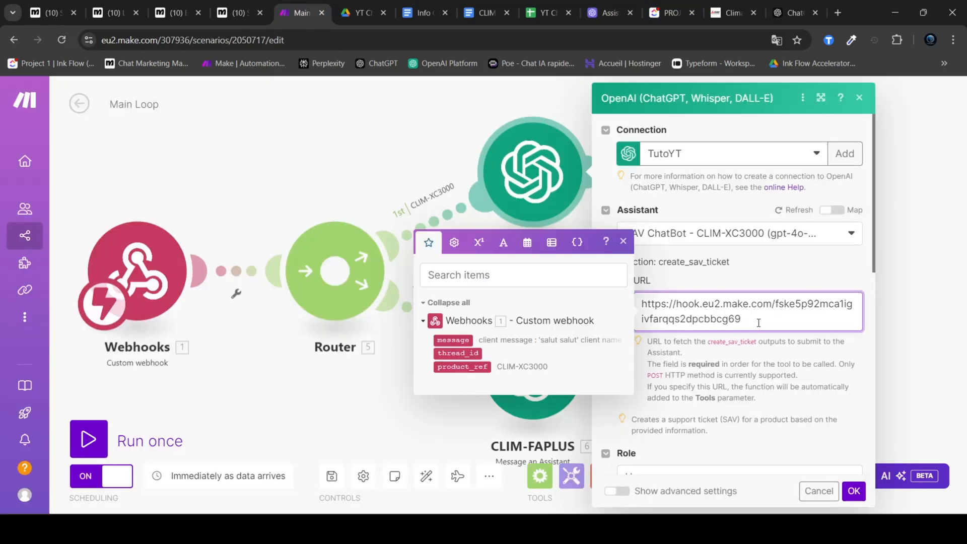
key("ctrl+a")
left_click(758, 323)
left_click(759, 376)
scroll(761, 372, "down", 1)
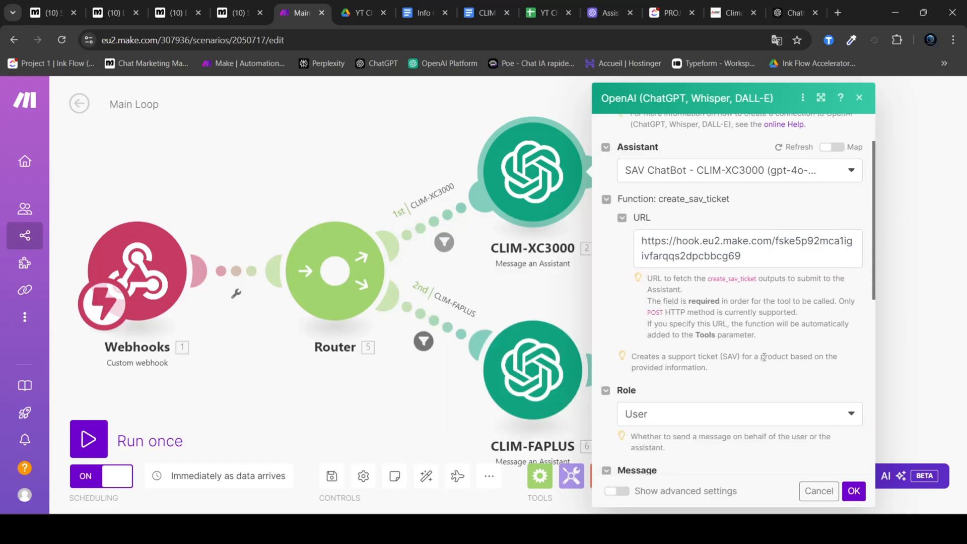
left_click(606, 13)
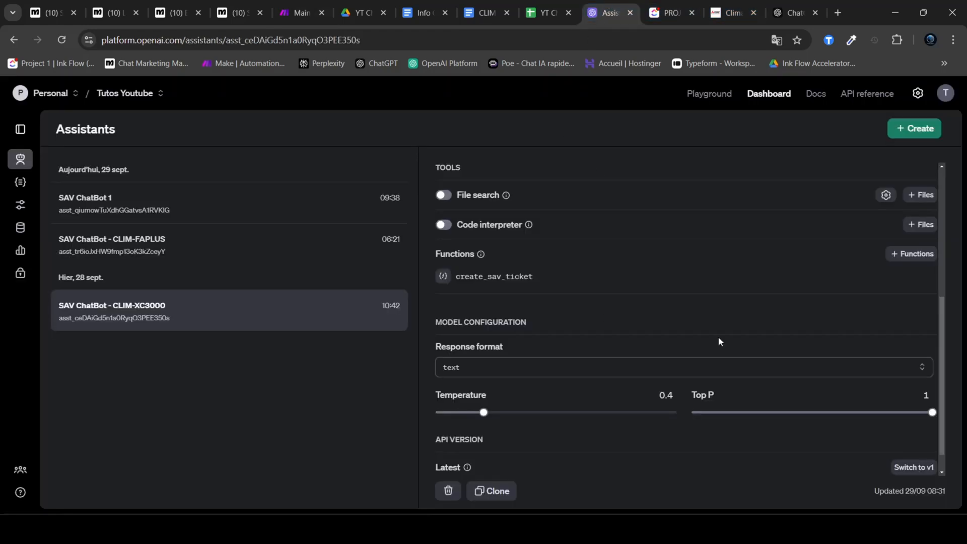
left_click(302, 12)
scroll(730, 350, "down", 2)
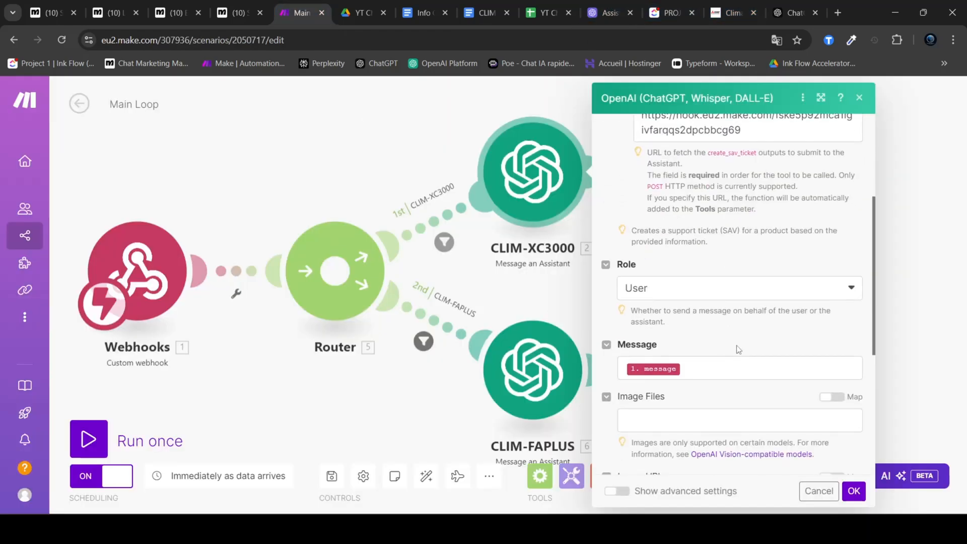
left_click(851, 495)
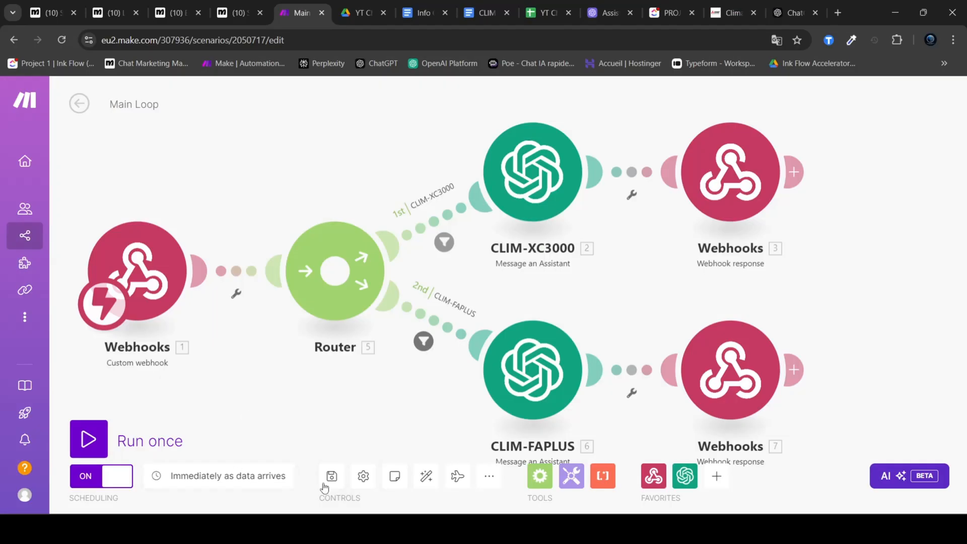
left_click(332, 477)
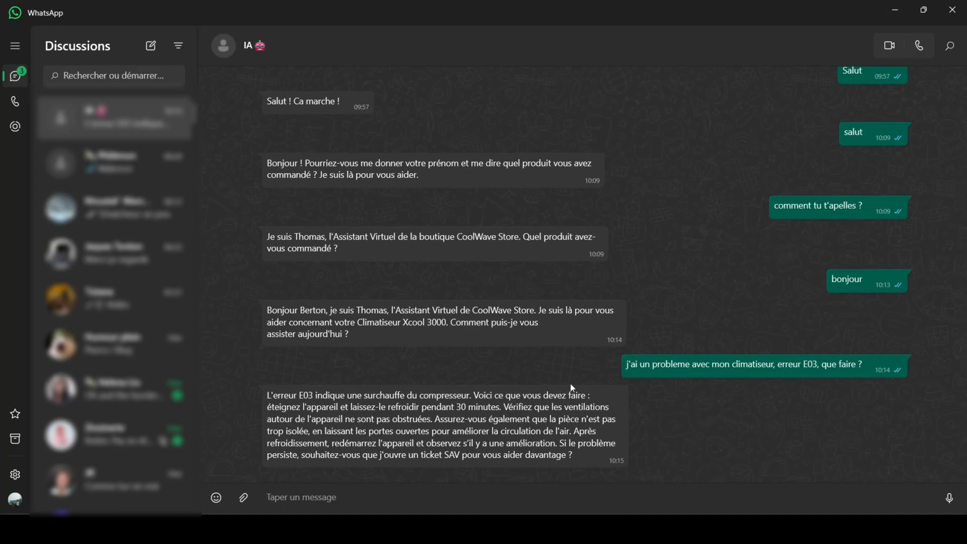
Step: In the WhatsApp chat with the IA bot, reply "Ca ne marche toujours pas" to its E03 error advice
left_click_drag(625, 364, 870, 368)
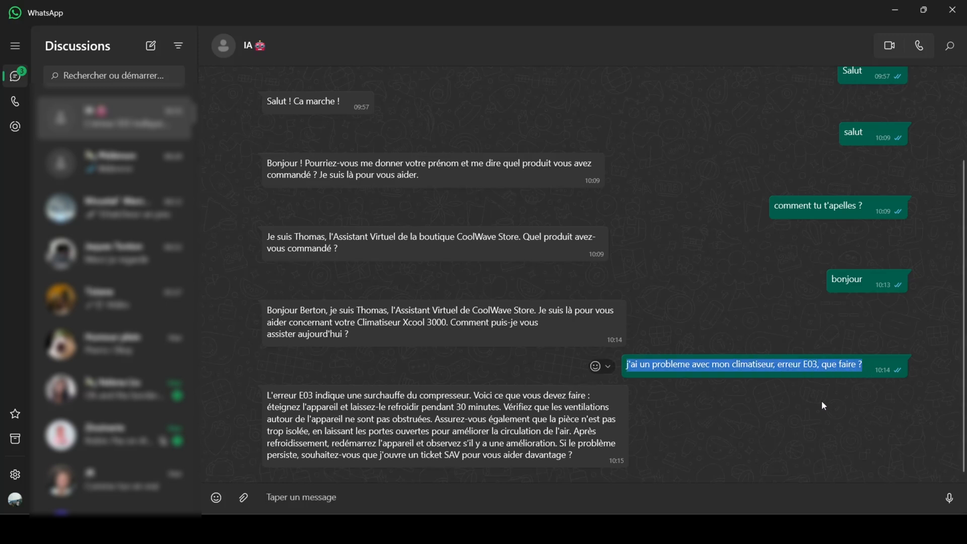
left_click(510, 498)
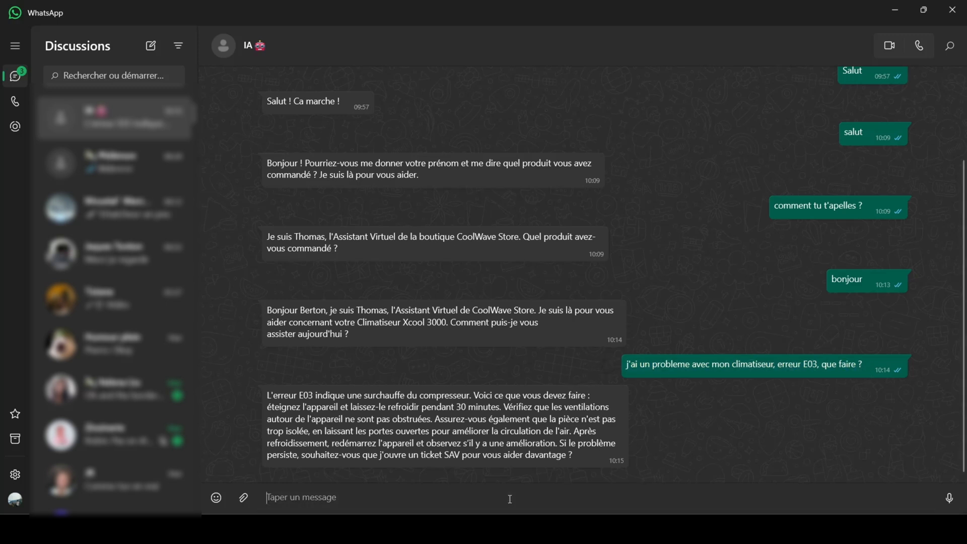
type("Ca ne marche tpij")
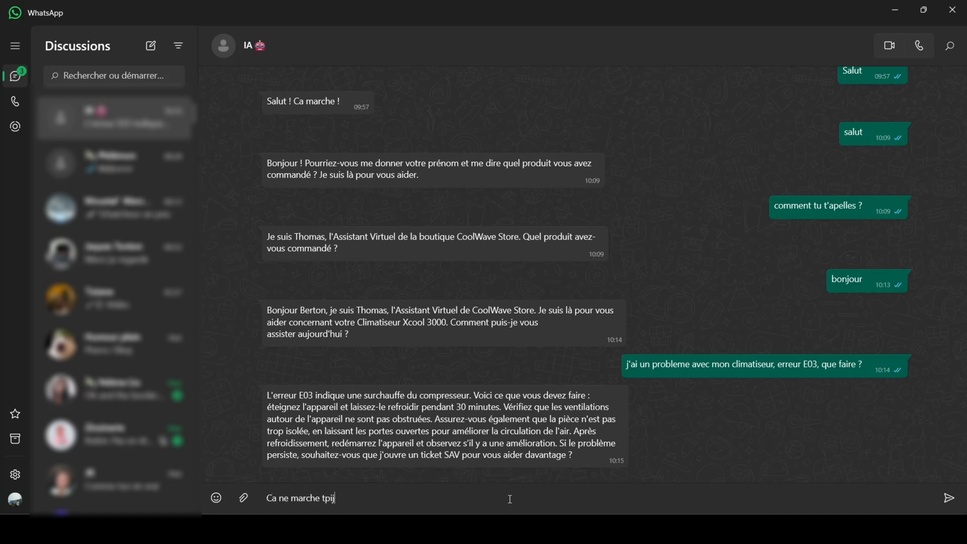
type("oujours pas")
key("Return")
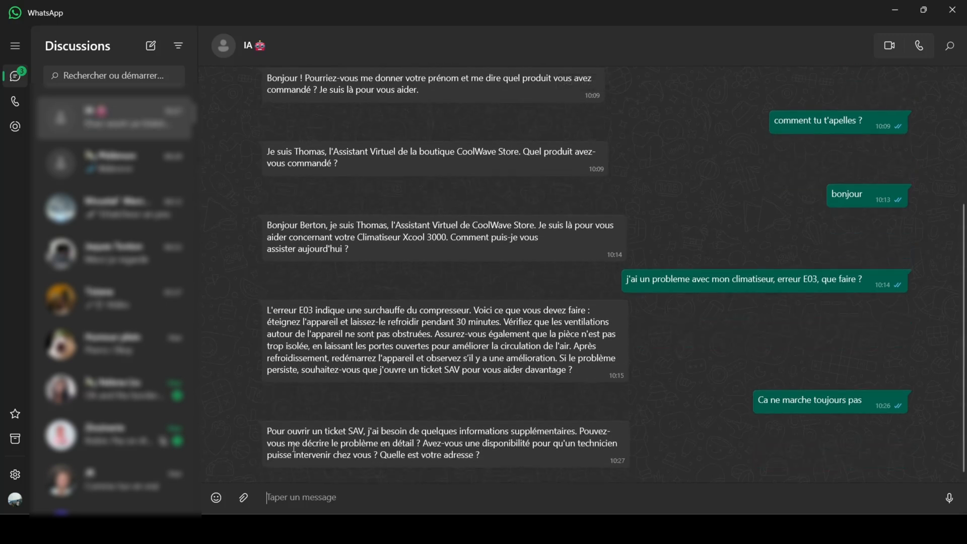
Step: Answer the bot's questions in French: the clim shows error E03, "de l'eau coule", the customer's street address, and "je suis disponible mardi matin"
left_click_drag(281, 432, 575, 434)
left_click_drag(323, 444, 408, 441)
left_click_drag(470, 444, 542, 445)
left_click_drag(302, 456, 475, 456)
left_click(483, 456)
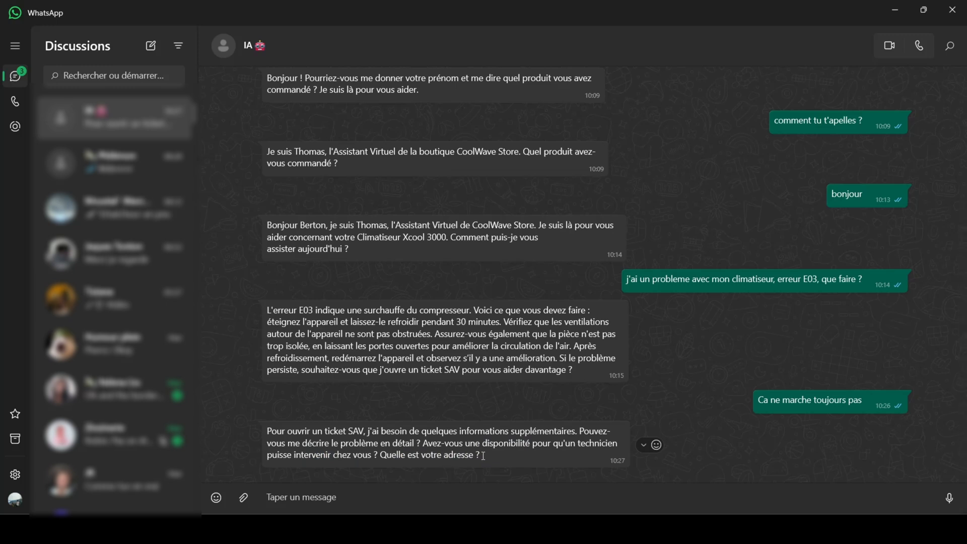
left_click(440, 492)
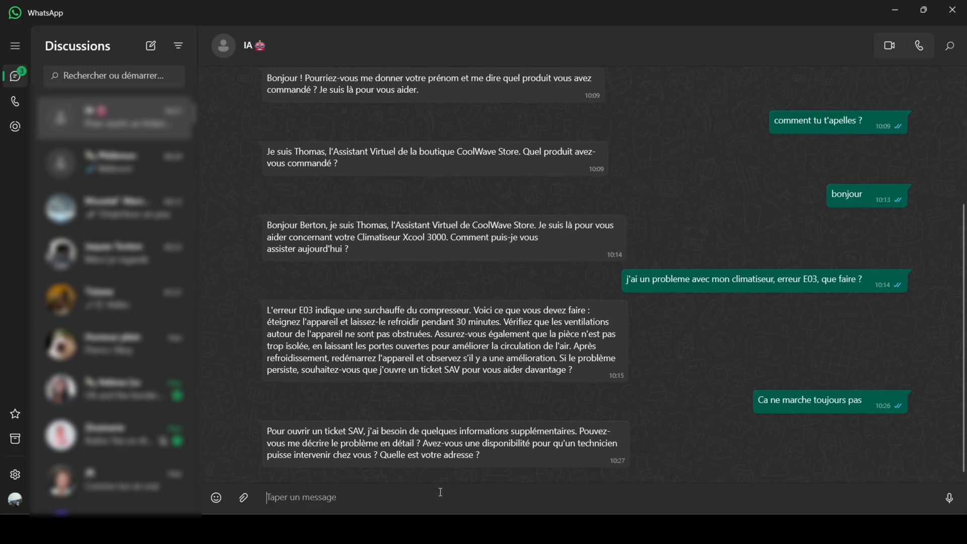
type("La clim")
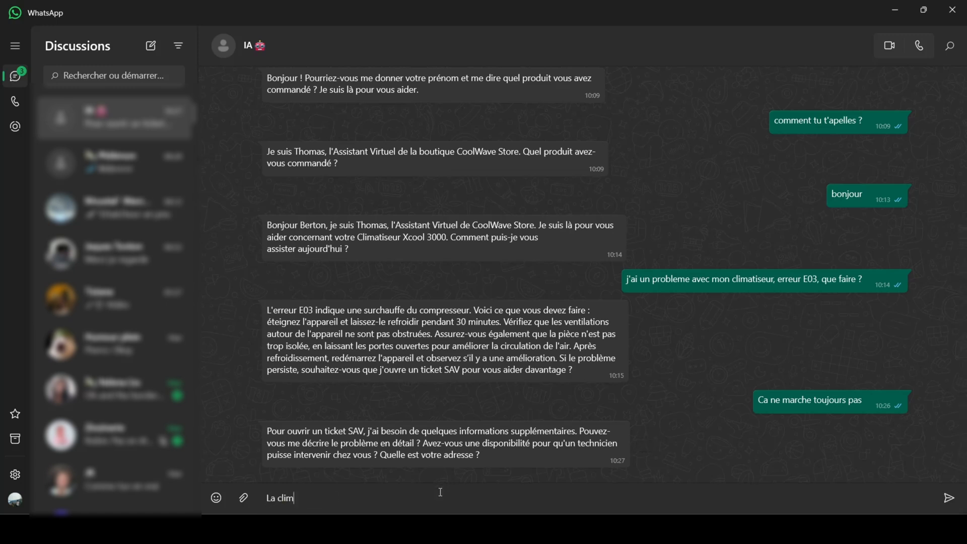
type(" a un code d'erreur E03, elle fui")
key("BackSpace")
key("BackSpace")
key("BackSpace")
key("BackSpace")
key("BackSpace")
key("BackSpace")
key("BackSpace")
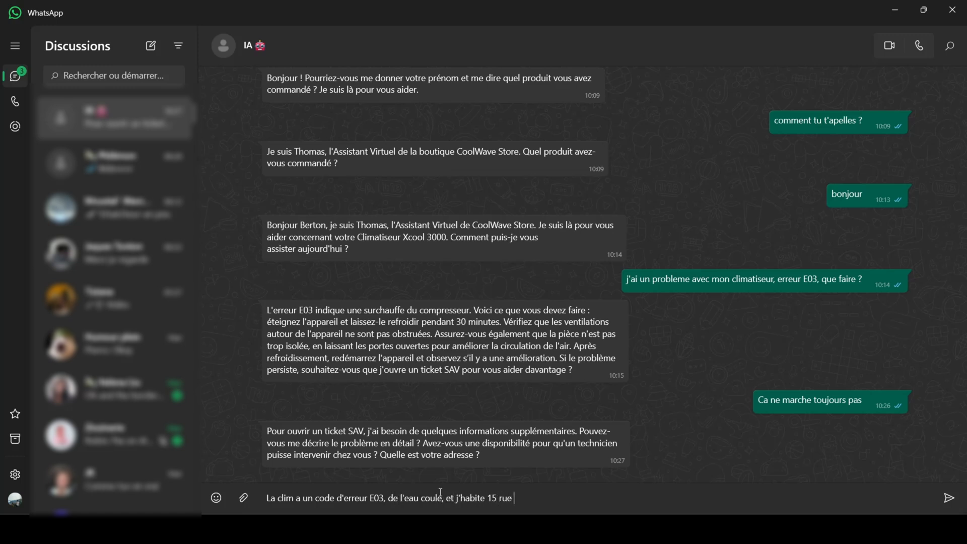
key("Return")
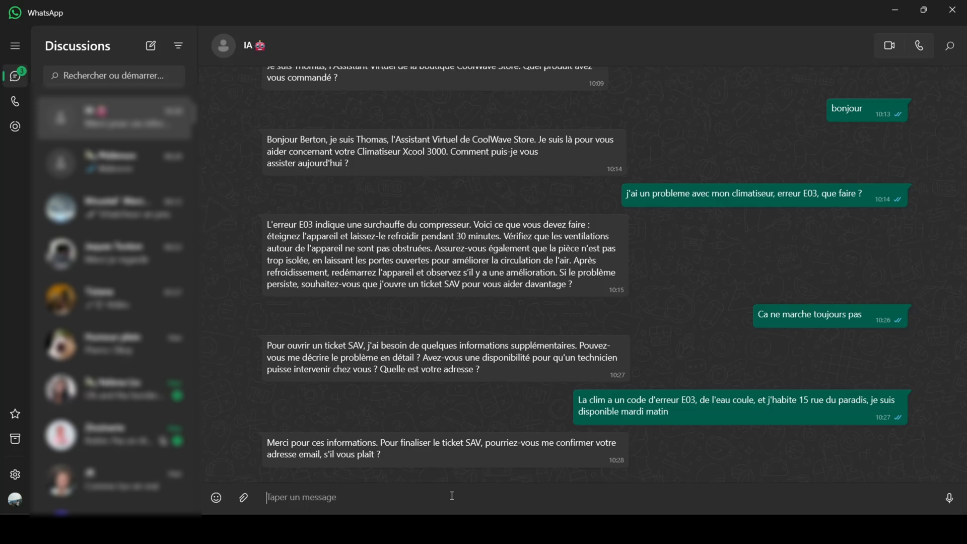
Step: Reply to the bot with the customer's e-mail address
key("Return")
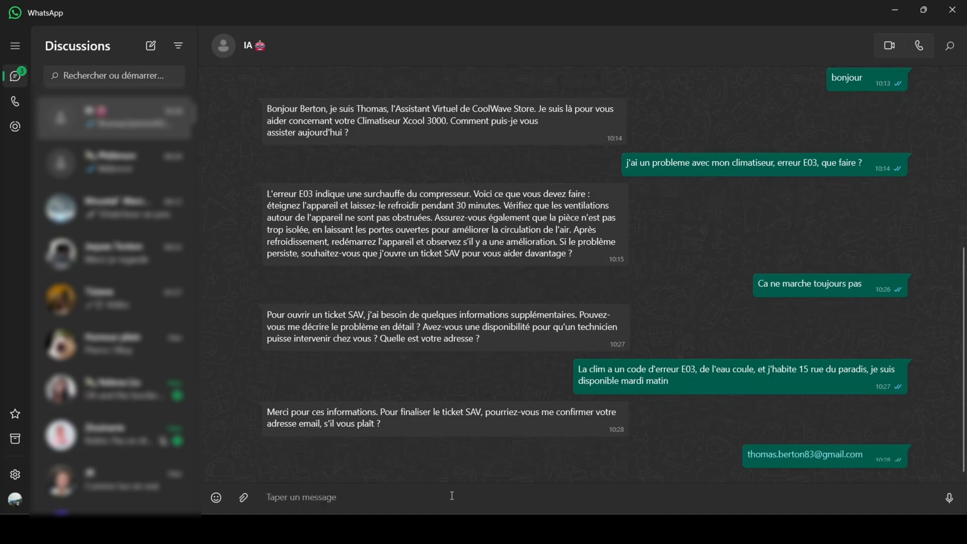
Step: Switch to Make, open the create_sav_ticket scenario from the YT ChatBot 2/3 folder, and show its 10:28 execution details
key("alt+Tab")
left_click(305, 11)
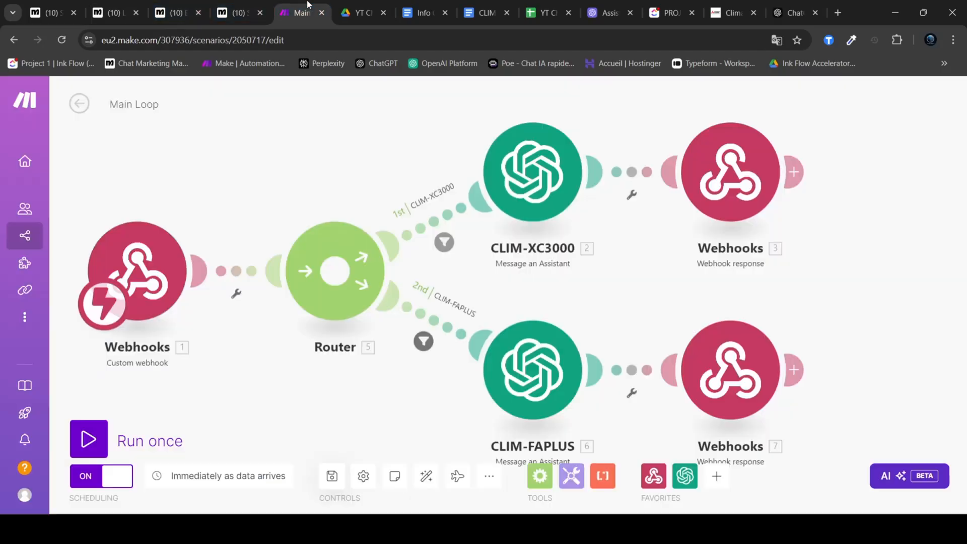
left_click(79, 103)
left_click(86, 110)
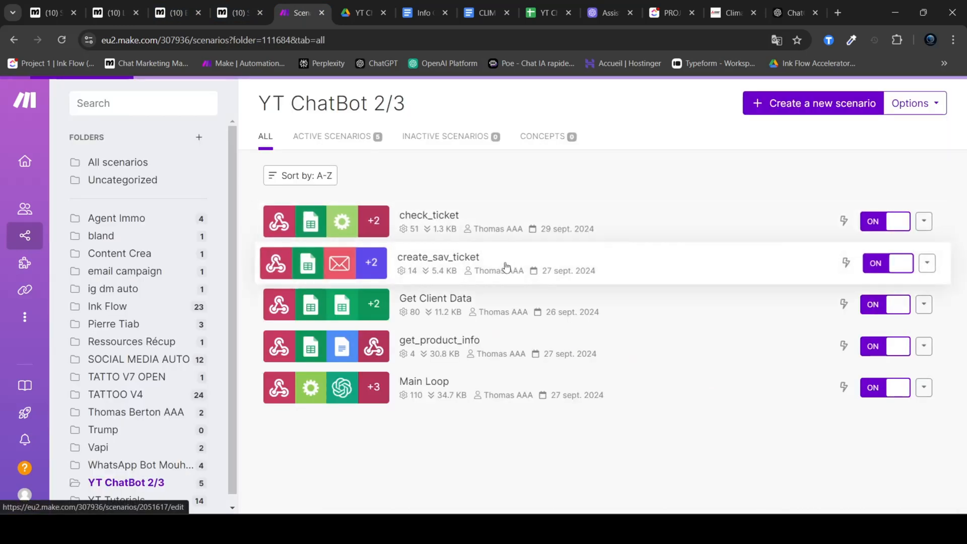
left_click(506, 266)
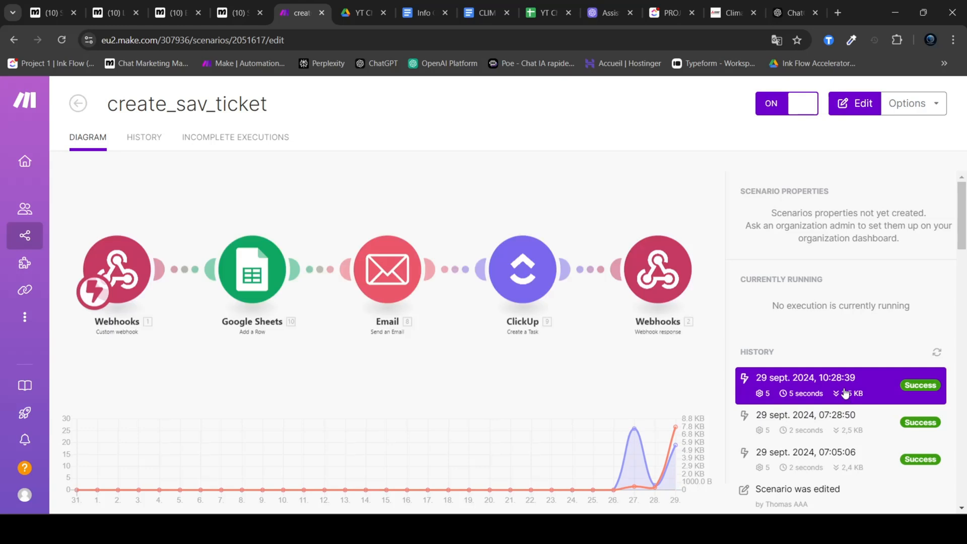
left_click(828, 456)
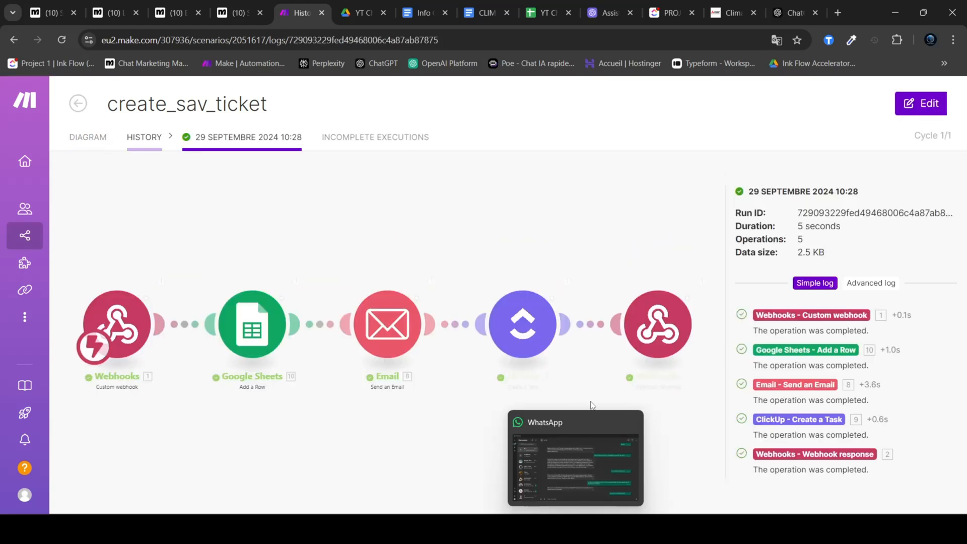
Step: Inspect the ticket data in the Webhooks output bundle and the Google Sheets Add a Row operation of this run
left_click(161, 280)
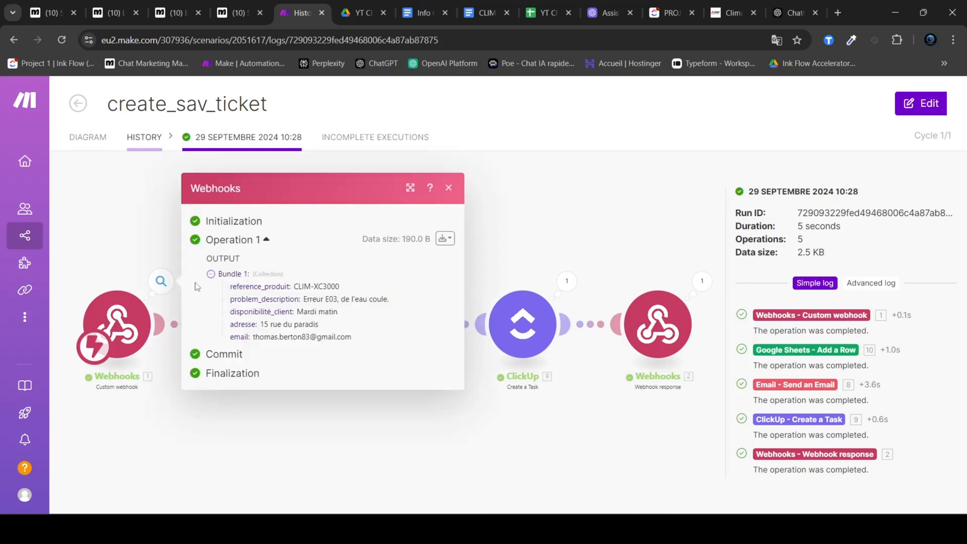
left_click_drag(346, 292, 260, 328)
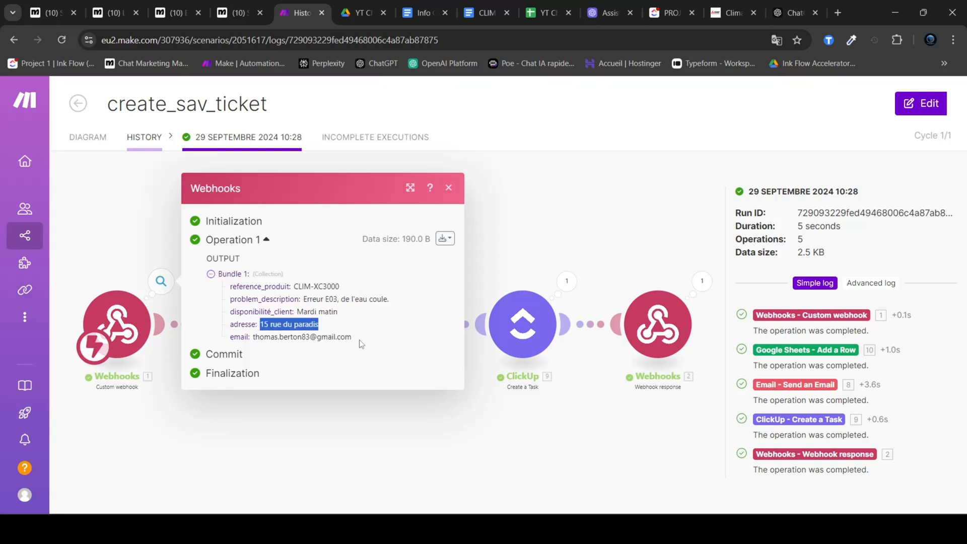
left_click_drag(361, 340, 280, 338)
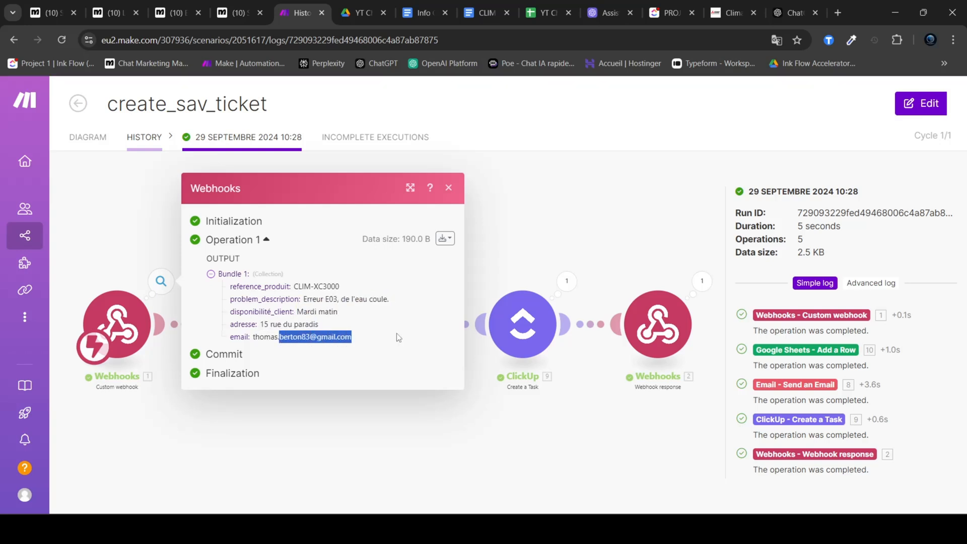
left_click(559, 216)
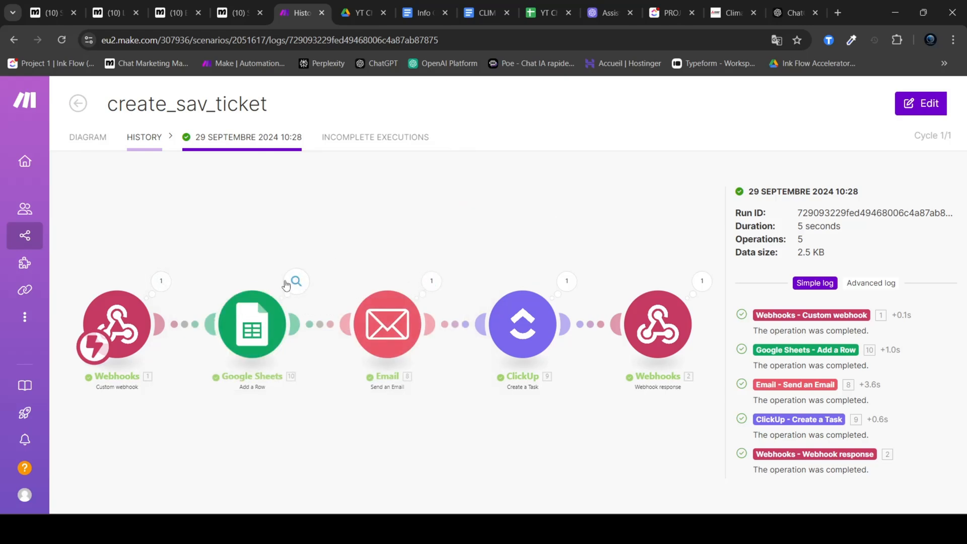
left_click(296, 281)
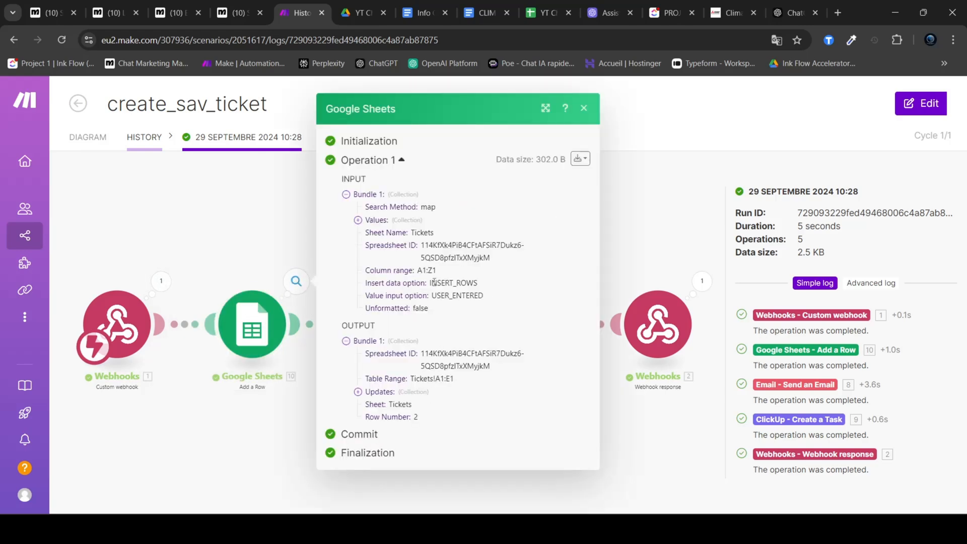
Step: Go to the Tickets sheet of the YT ChatBot 2/3 spreadsheet and fit the Email Client column to its contents
left_click(241, 240)
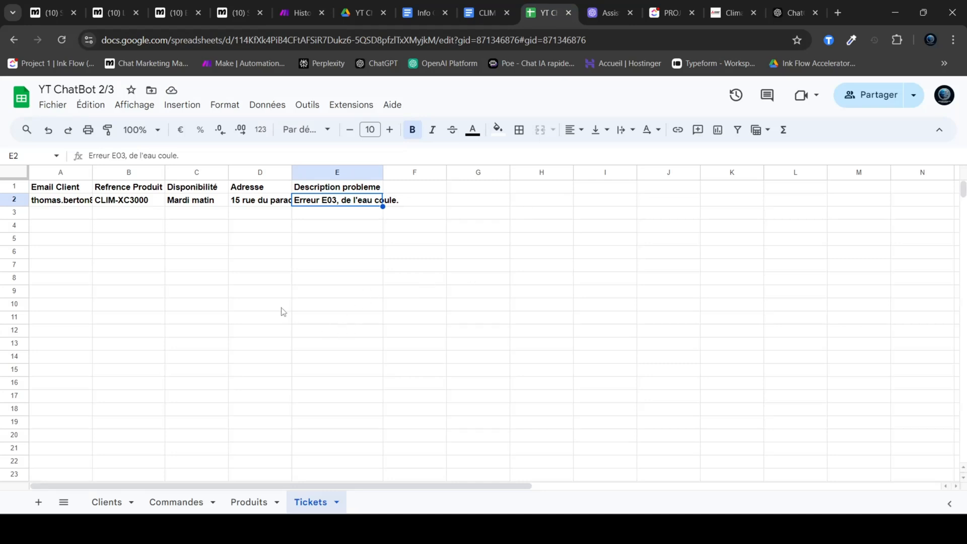
left_click(262, 305)
double_click(92, 173)
left_click(121, 250)
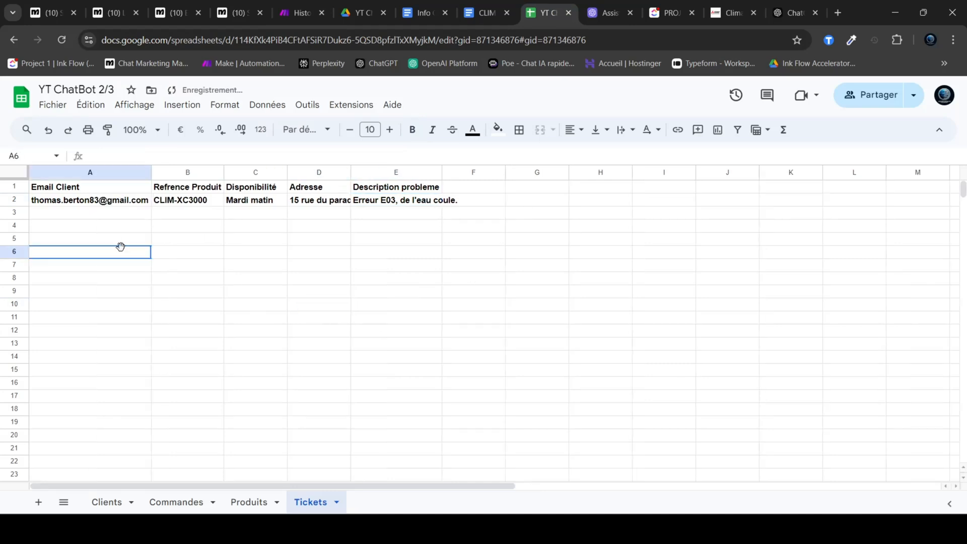
Step: Check the new ticket's e-mail, product reference, availability, address, and problem description in row 2
left_click(49, 203)
left_click(241, 229)
left_click(81, 204)
left_click(186, 203)
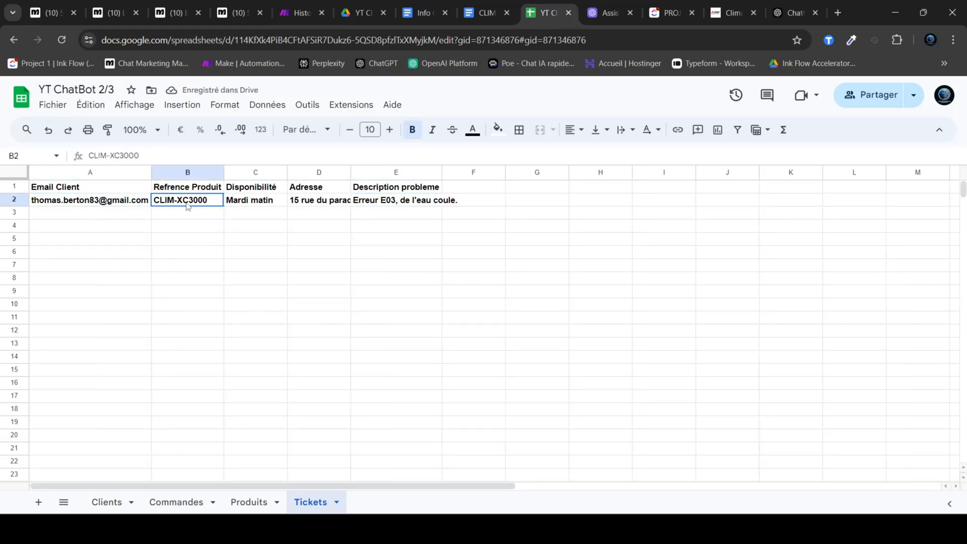
left_click(250, 202)
left_click(329, 207)
left_click(379, 206)
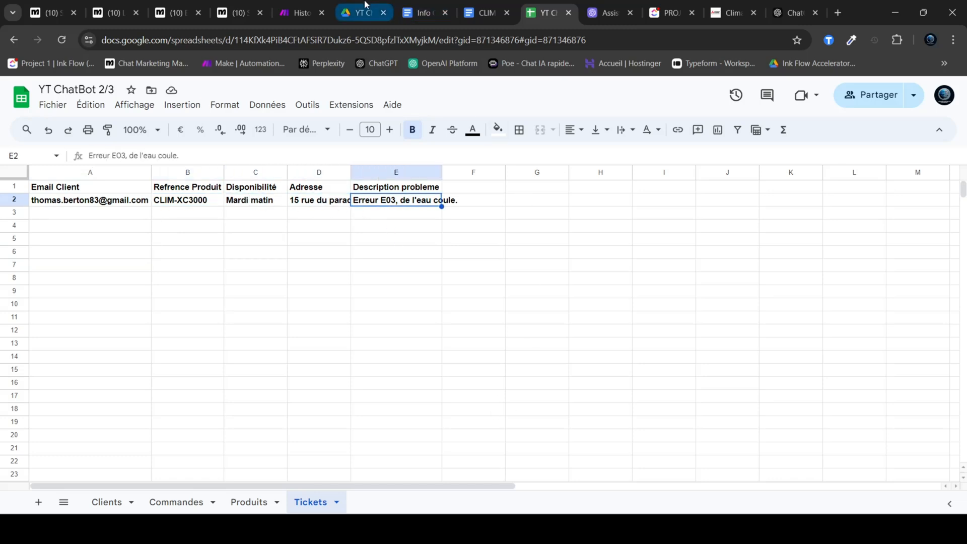
Step: Inspect the Email module's output in the Make run and compare it with the latest "Nouvelle demande SAV - CLIM-XC3000" message in Gmail
left_click(301, 12)
left_click(432, 280)
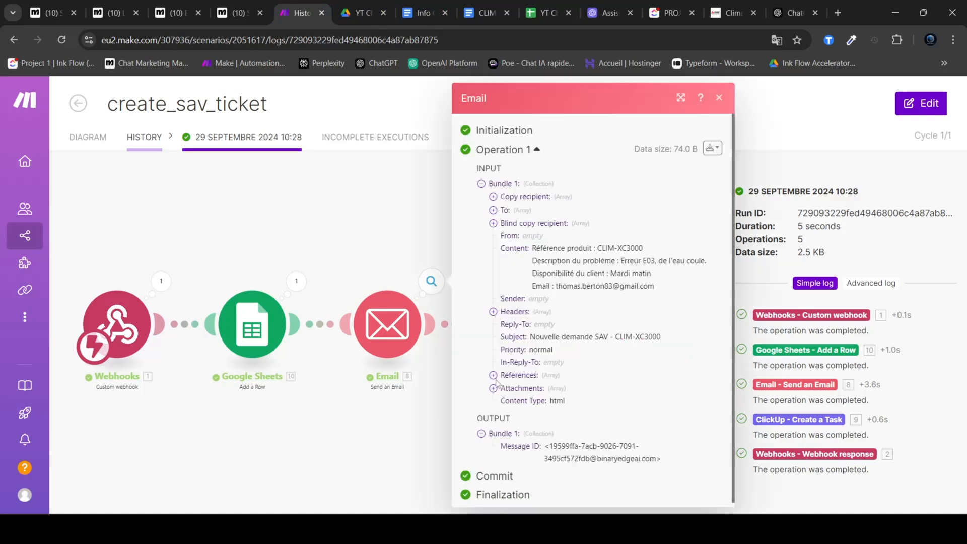
right_click(465, 529)
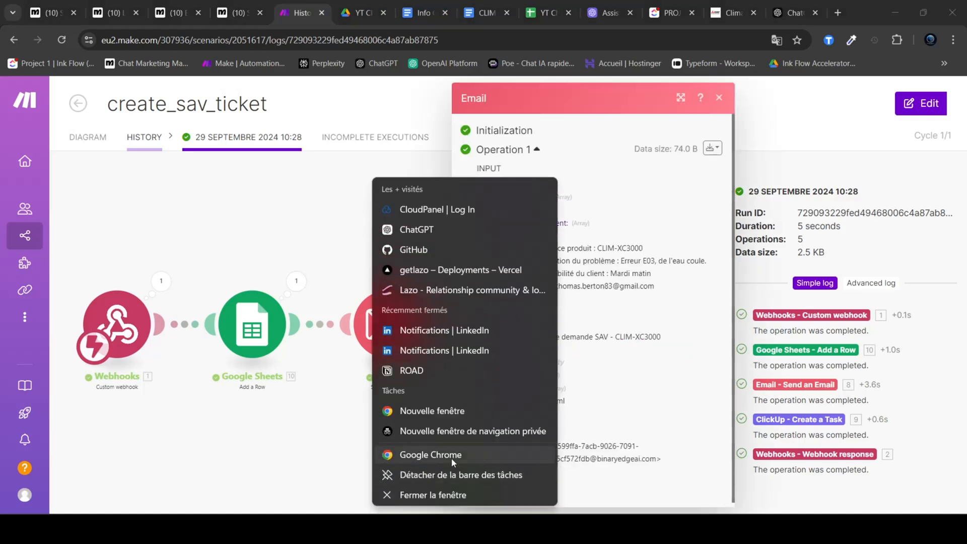
left_click(451, 457)
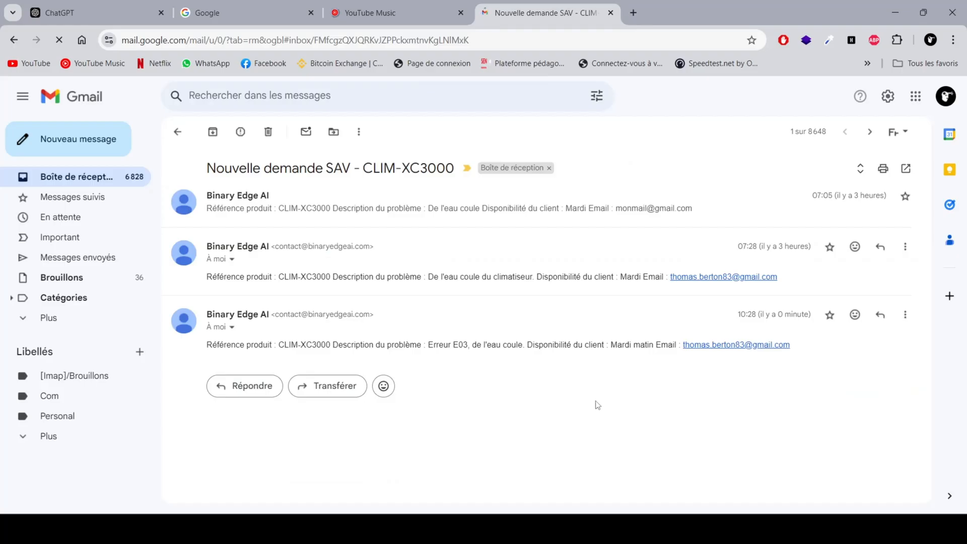
left_click_drag(207, 344, 486, 347)
left_click(509, 356)
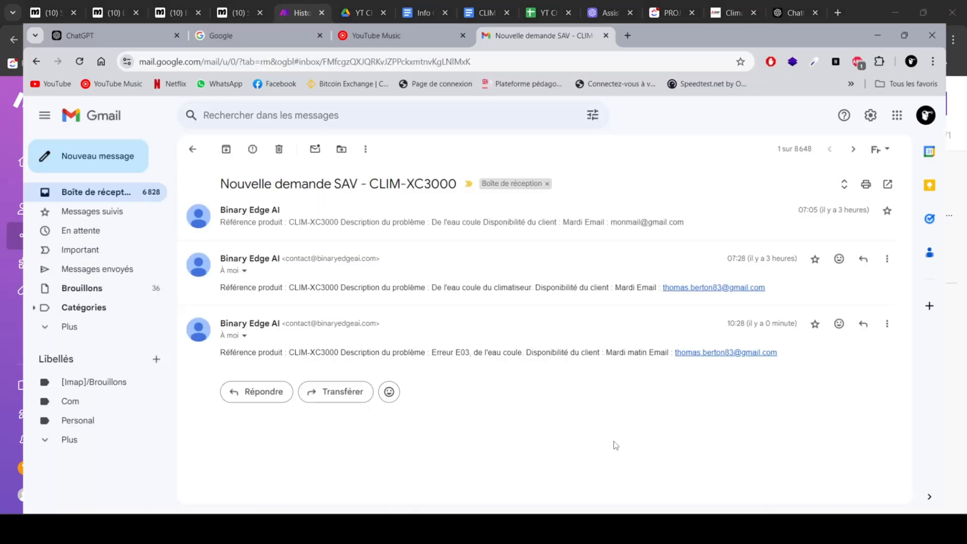
left_click_drag(208, 346, 622, 359)
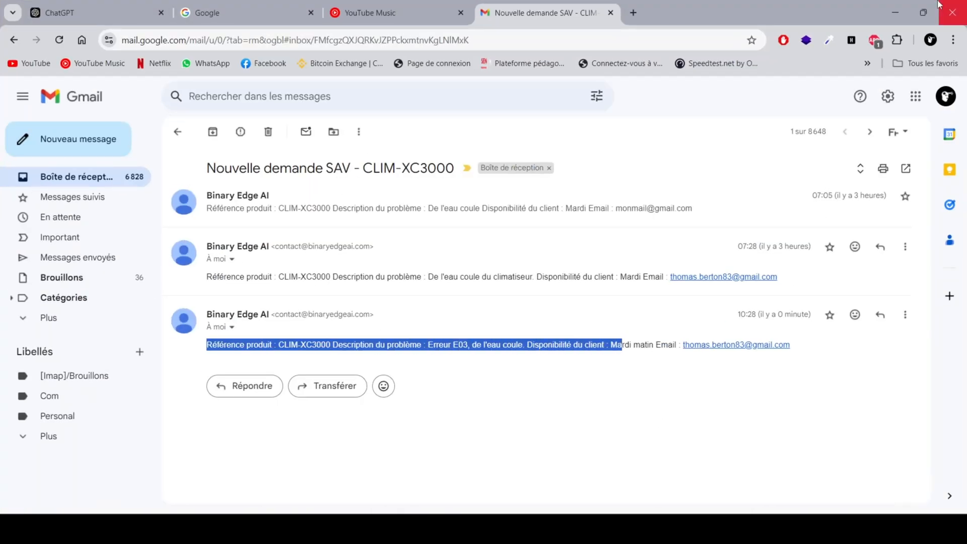
left_click(895, 13)
Step: Open the "SAV - CLIM-XC3000" task in ClickUp and check the ticket details in its description
left_click(360, 212)
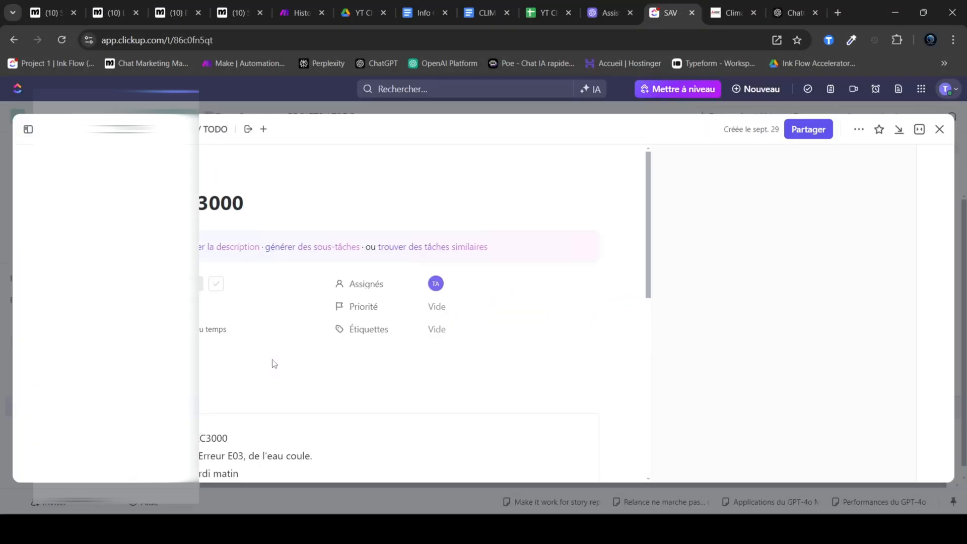
left_click_drag(268, 428, 80, 375)
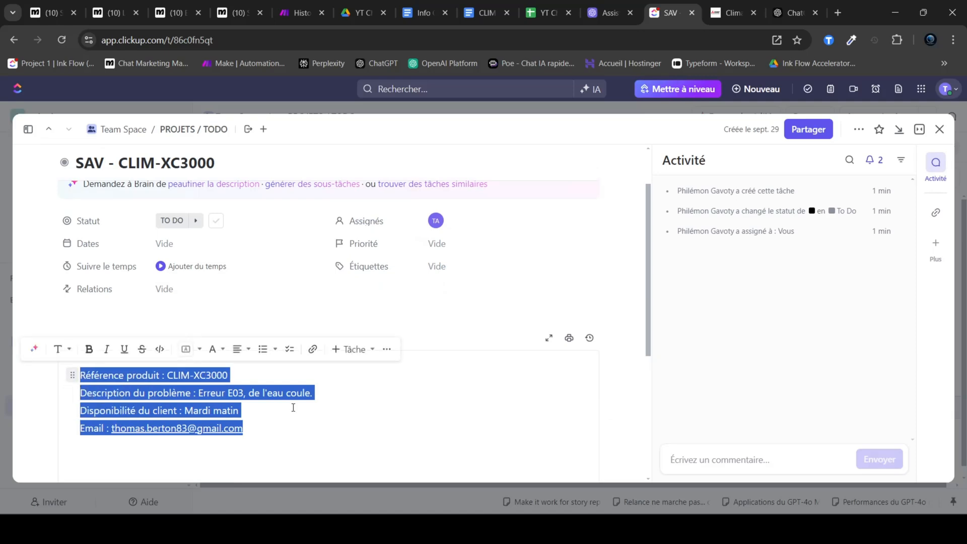
left_click(302, 411)
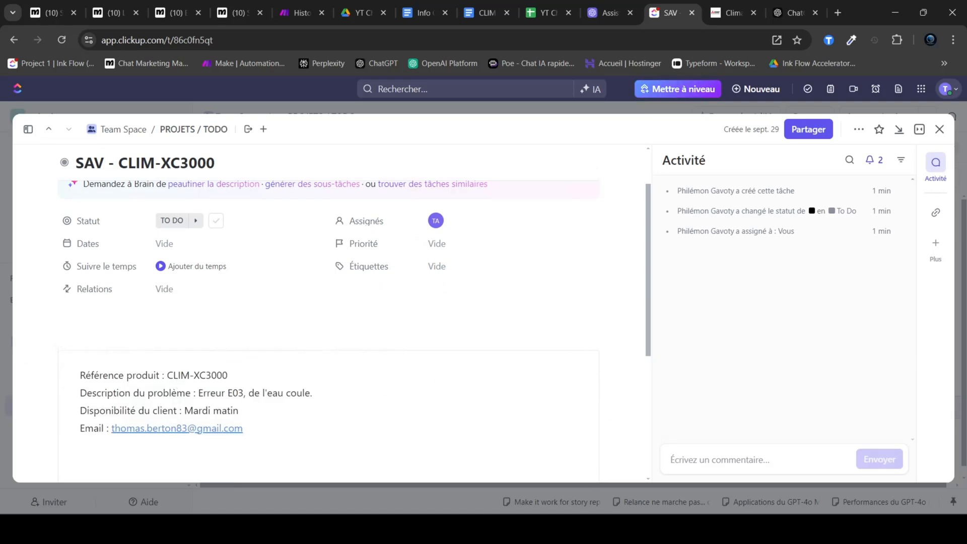
Step: Switch back to WhatsApp and read the bot's last reply in the IA chat
left_click(599, 529)
left_click_drag(366, 459, 269, 445)
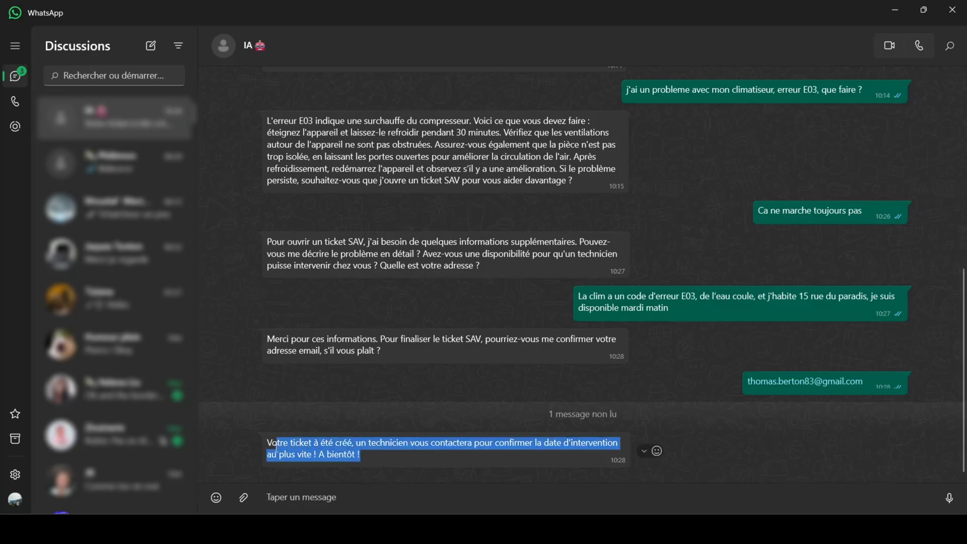
left_click(359, 453)
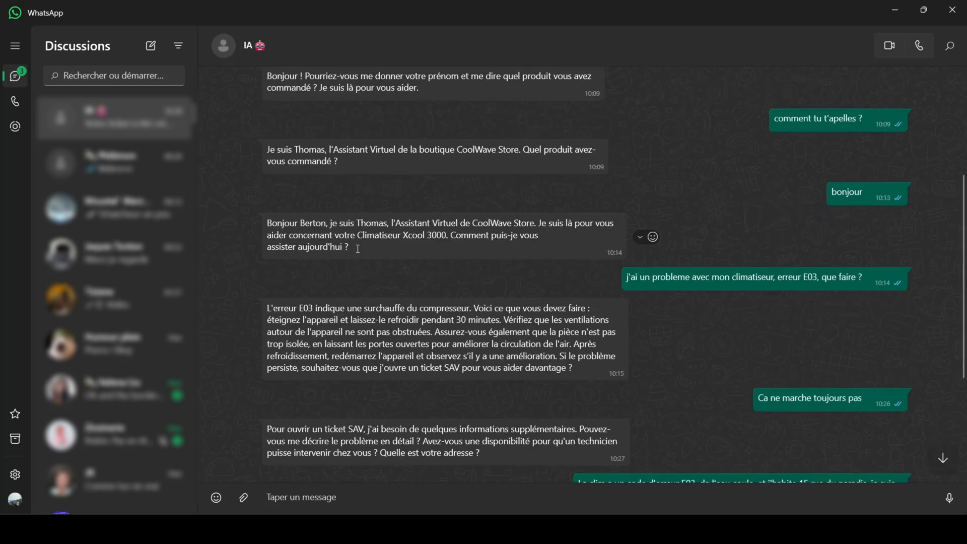
Step: Review the bot's E03 troubleshooting advice and its request for SAV ticket information in the conversation
left_click_drag(358, 249, 273, 186)
left_click(285, 233)
left_click(542, 237)
scroll(543, 238, "down", 2)
left_click(299, 196)
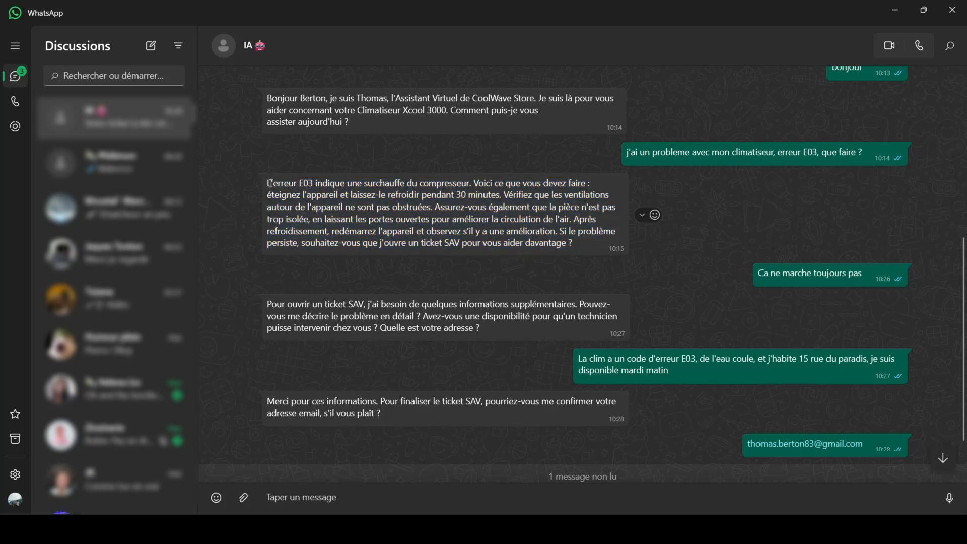
left_click_drag(268, 183, 574, 245)
left_click(576, 246)
scroll(567, 249, "down", 2)
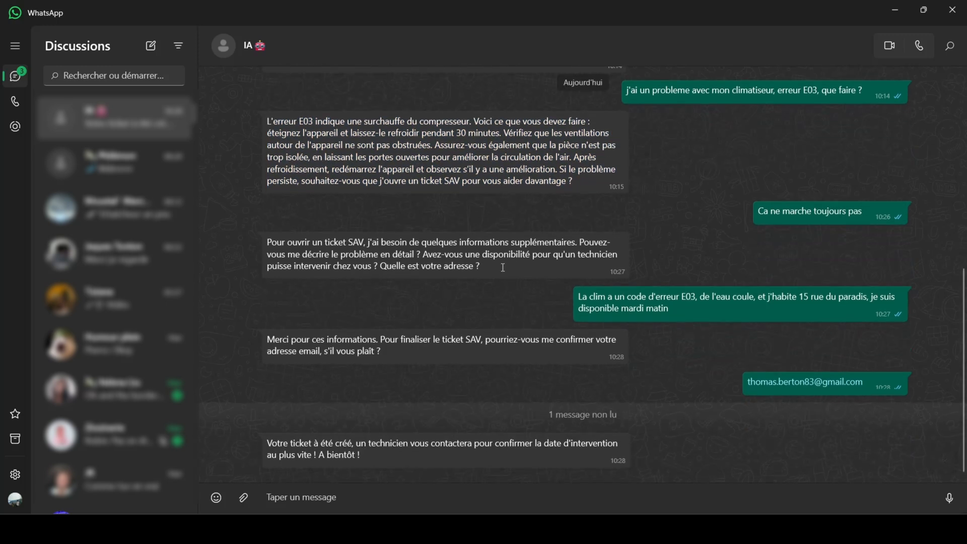
left_click_drag(481, 267, 369, 244)
left_click(322, 243)
left_click(371, 244)
scroll(474, 256, "down", 1)
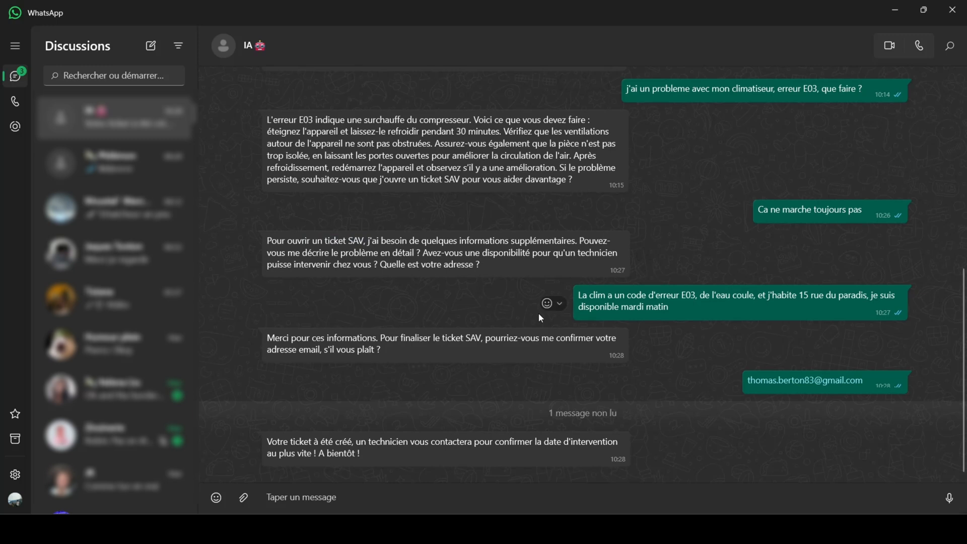